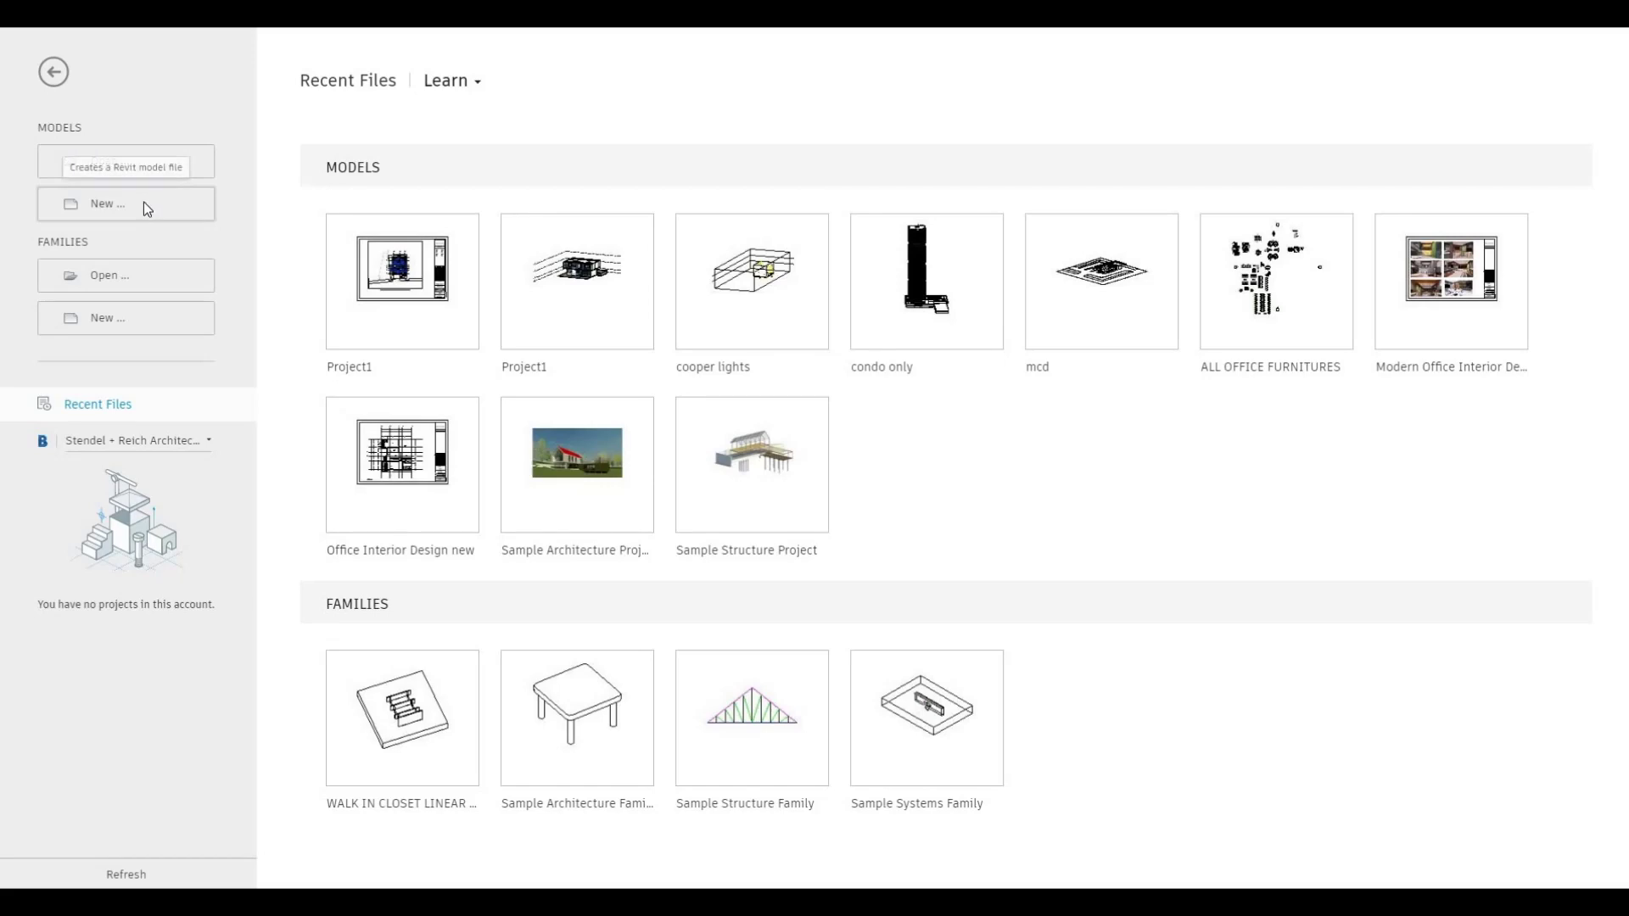
Create a new project based on the Architectural Template.
click(146, 209)
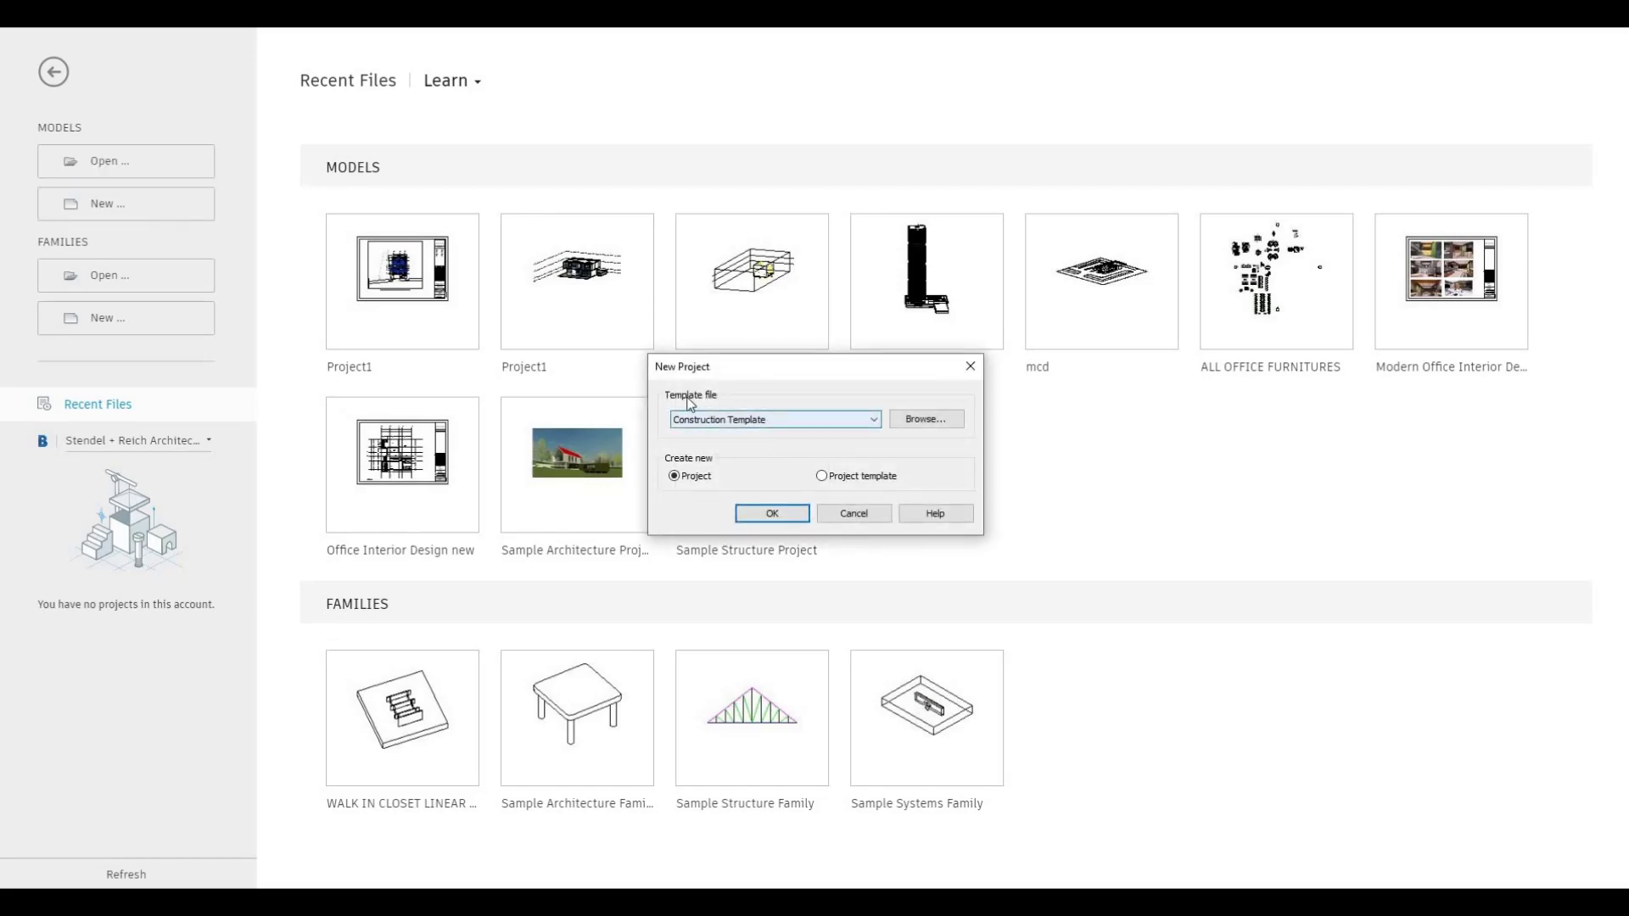
click(793, 420)
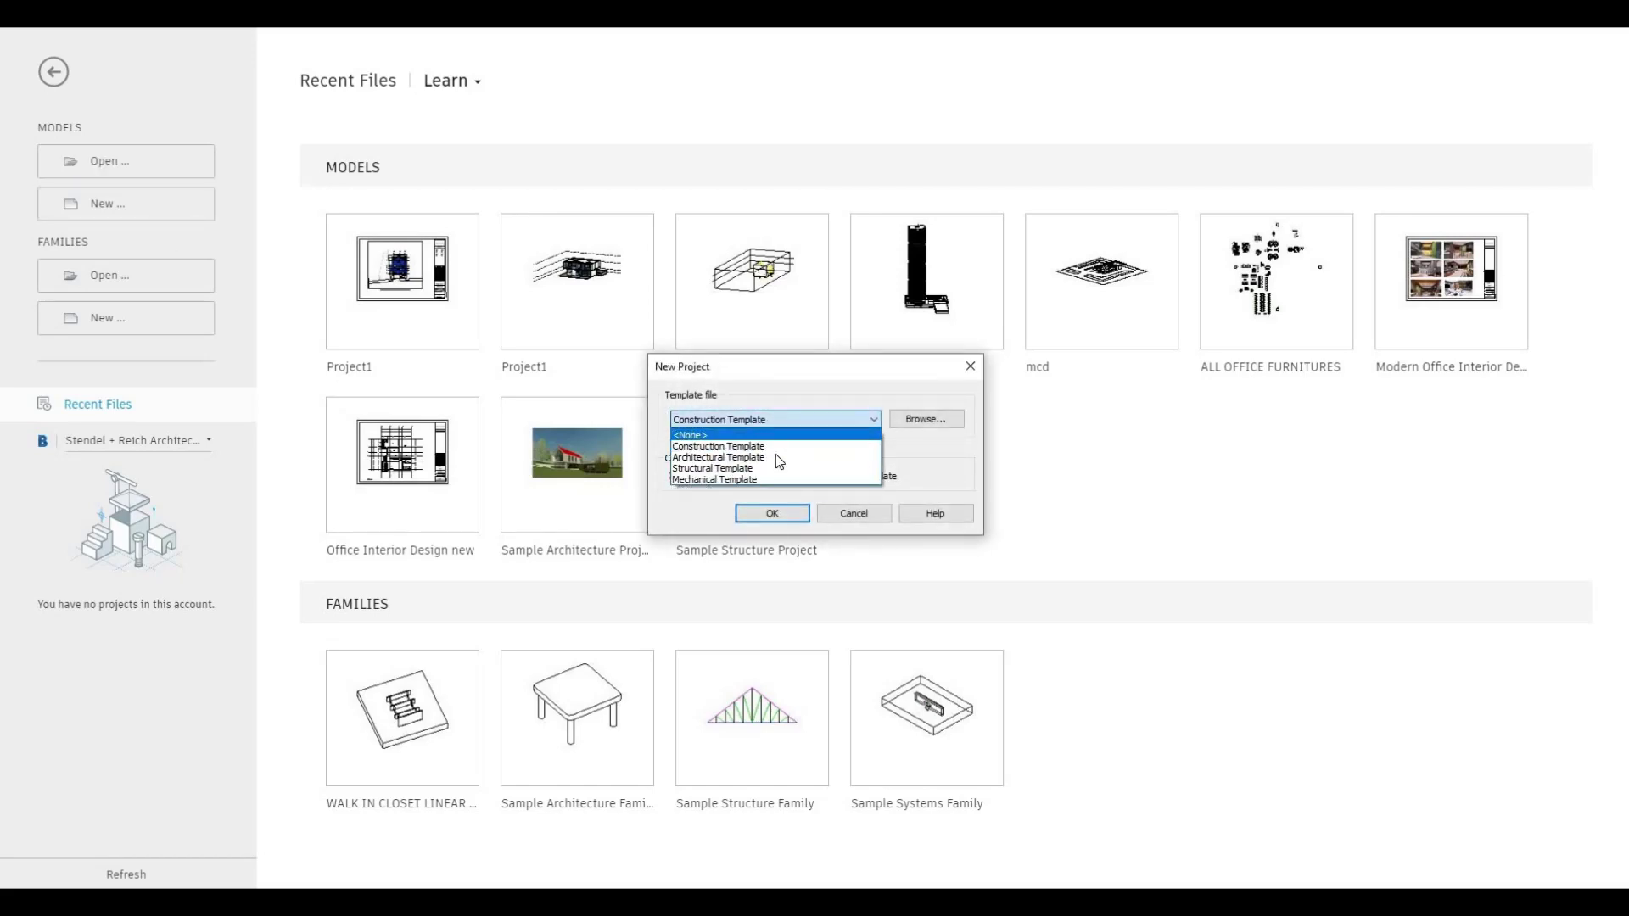
click(768, 457)
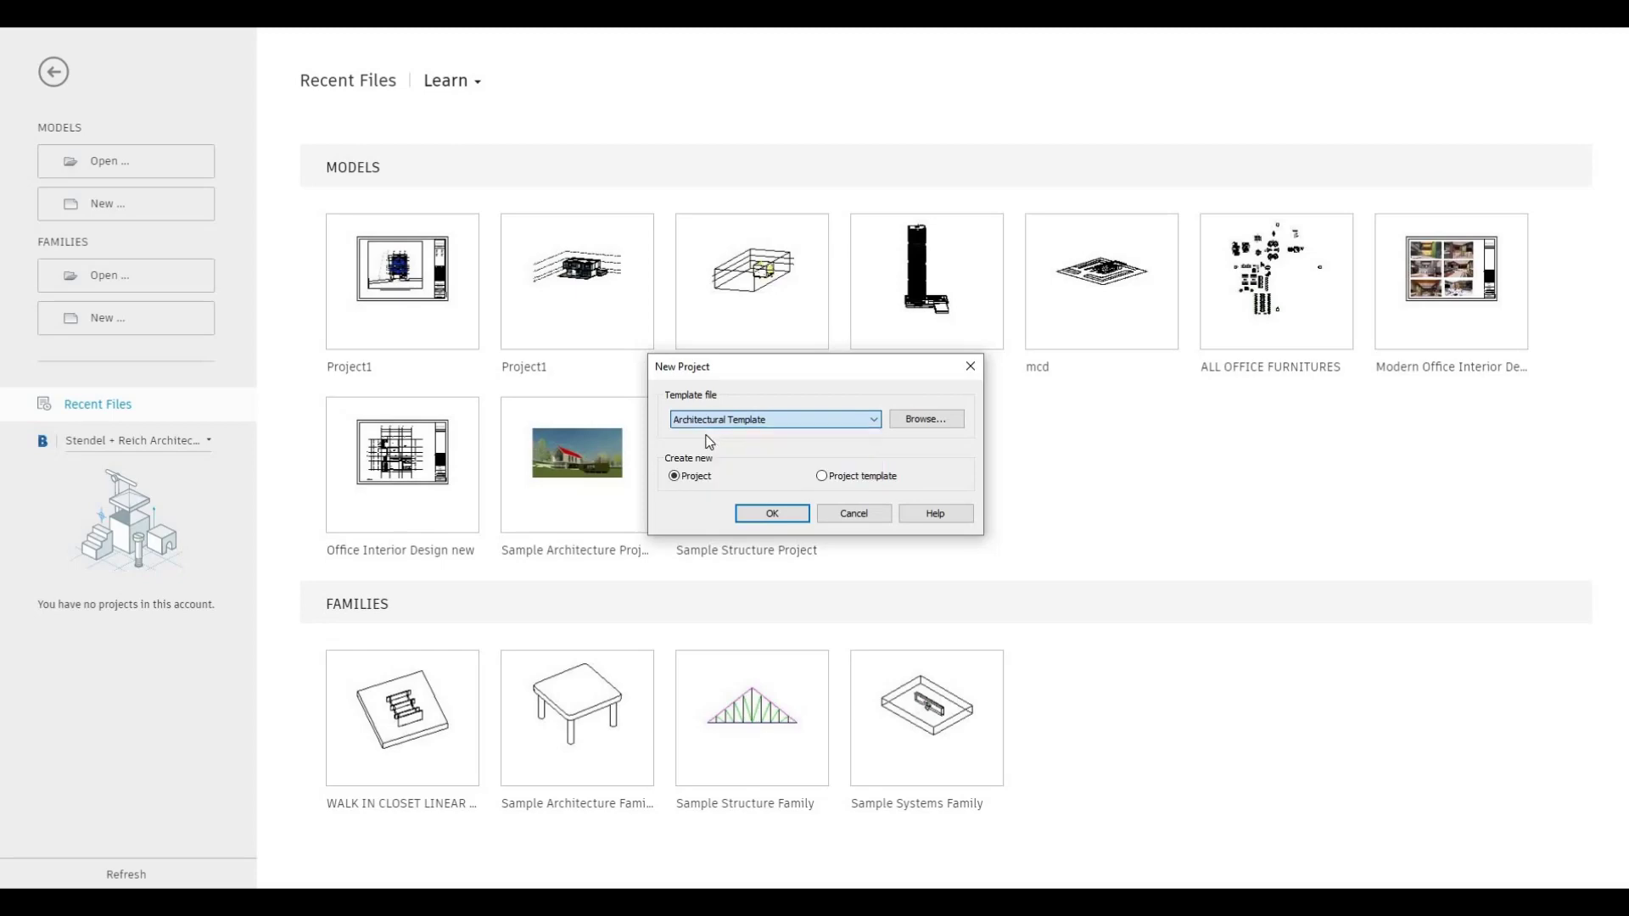
click(773, 519)
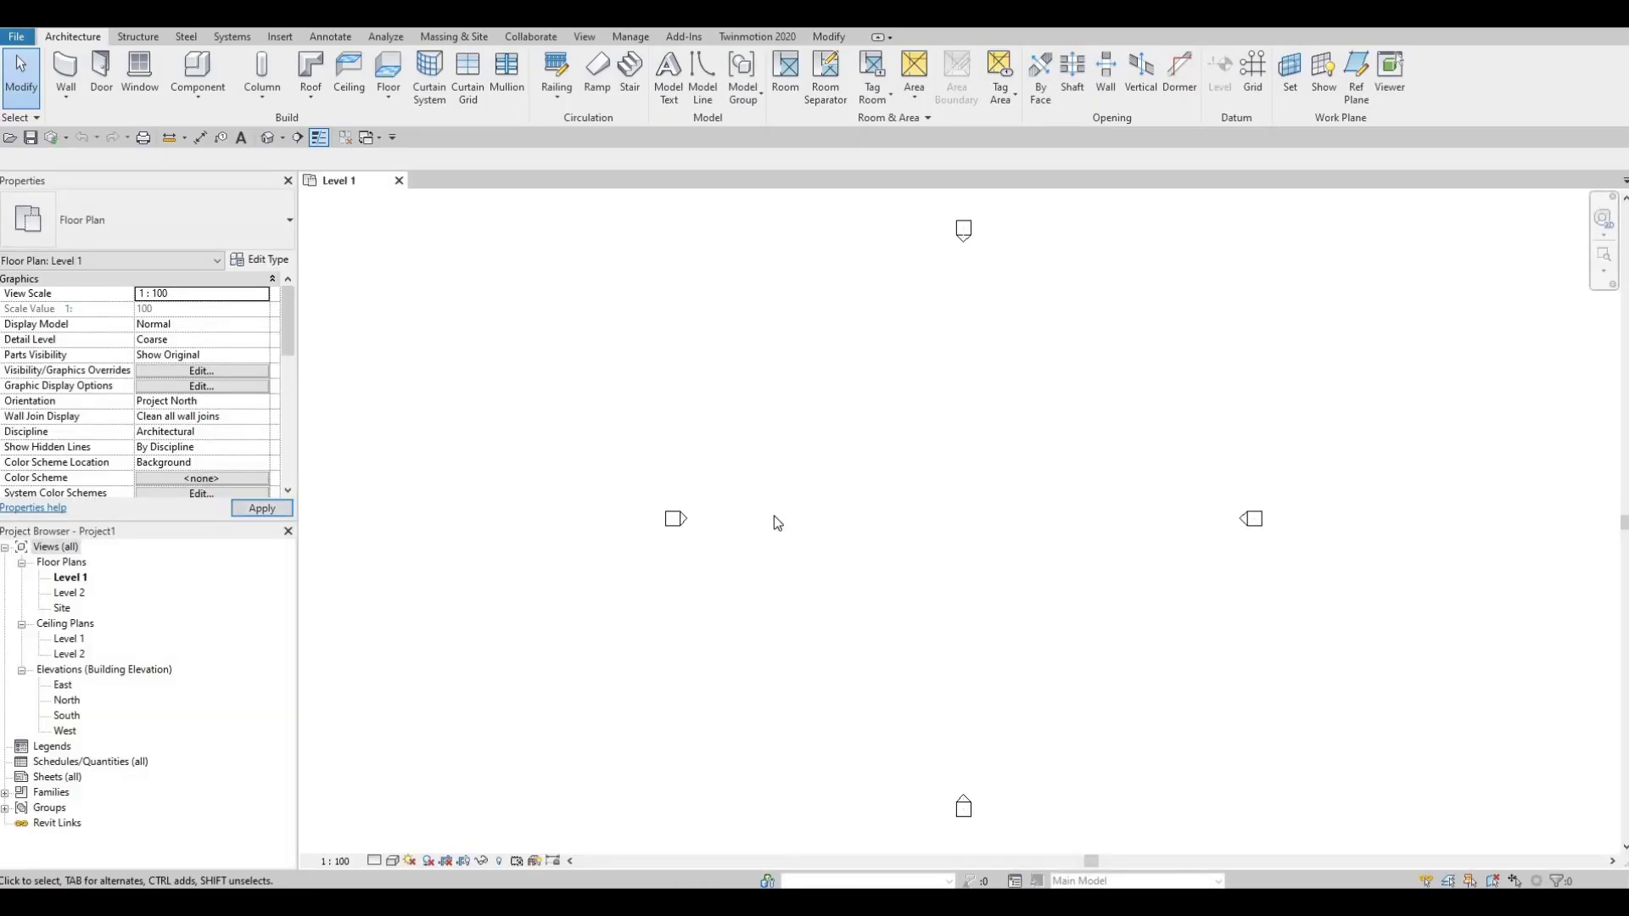
Save the project as KRKK House in the Revit folder, with maximum backups set to 5.
click(31, 137)
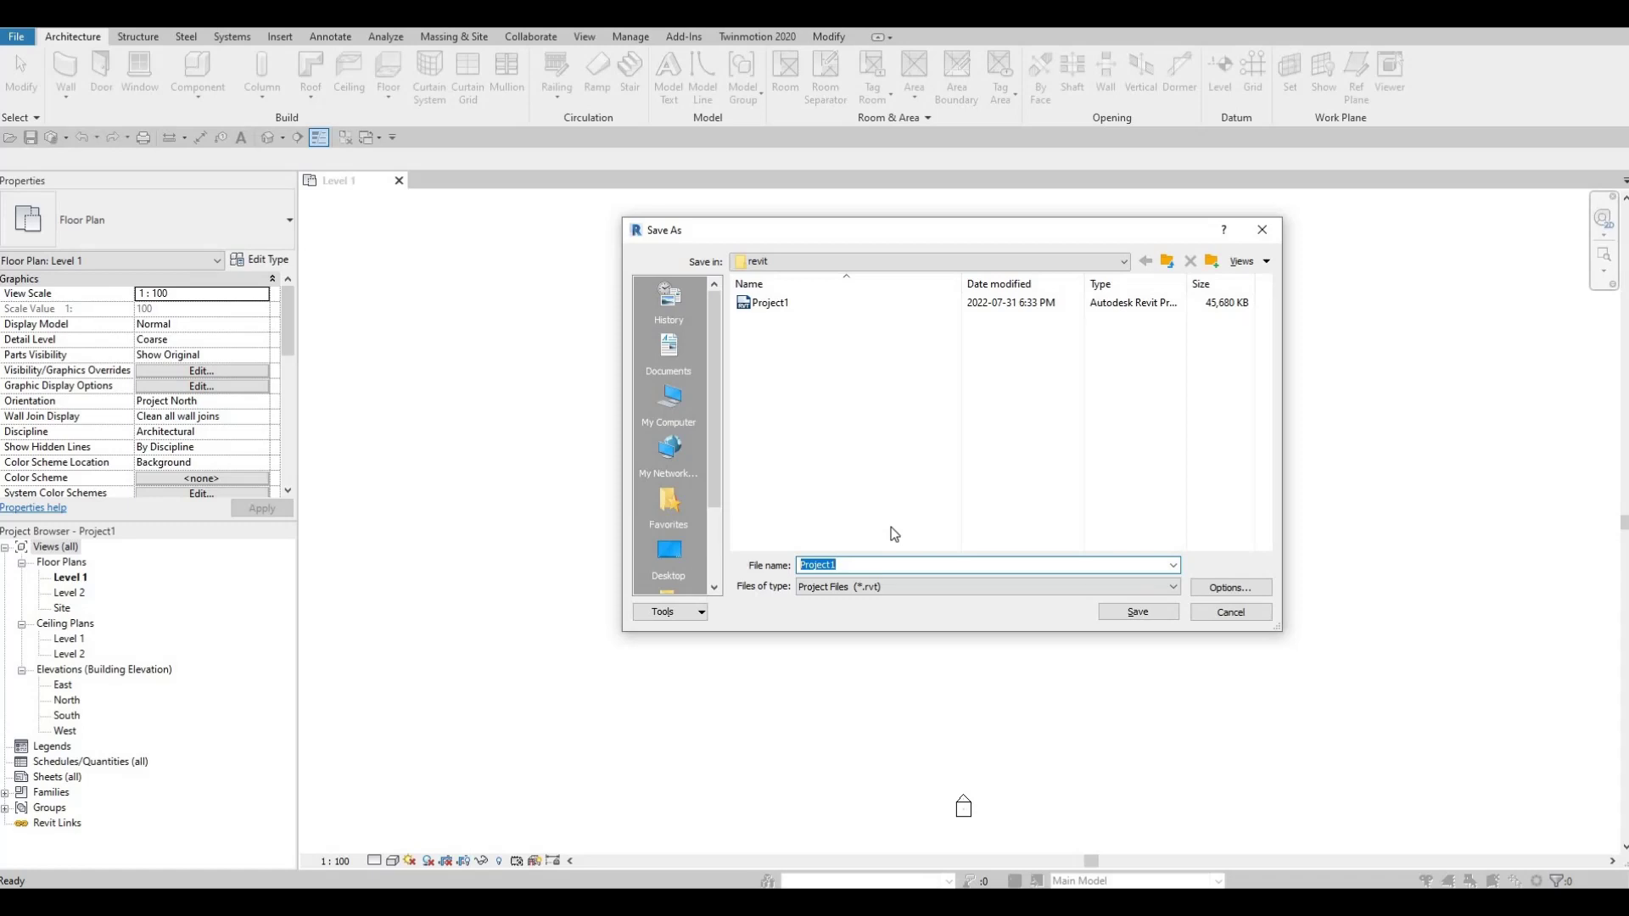
text(KRKK House)
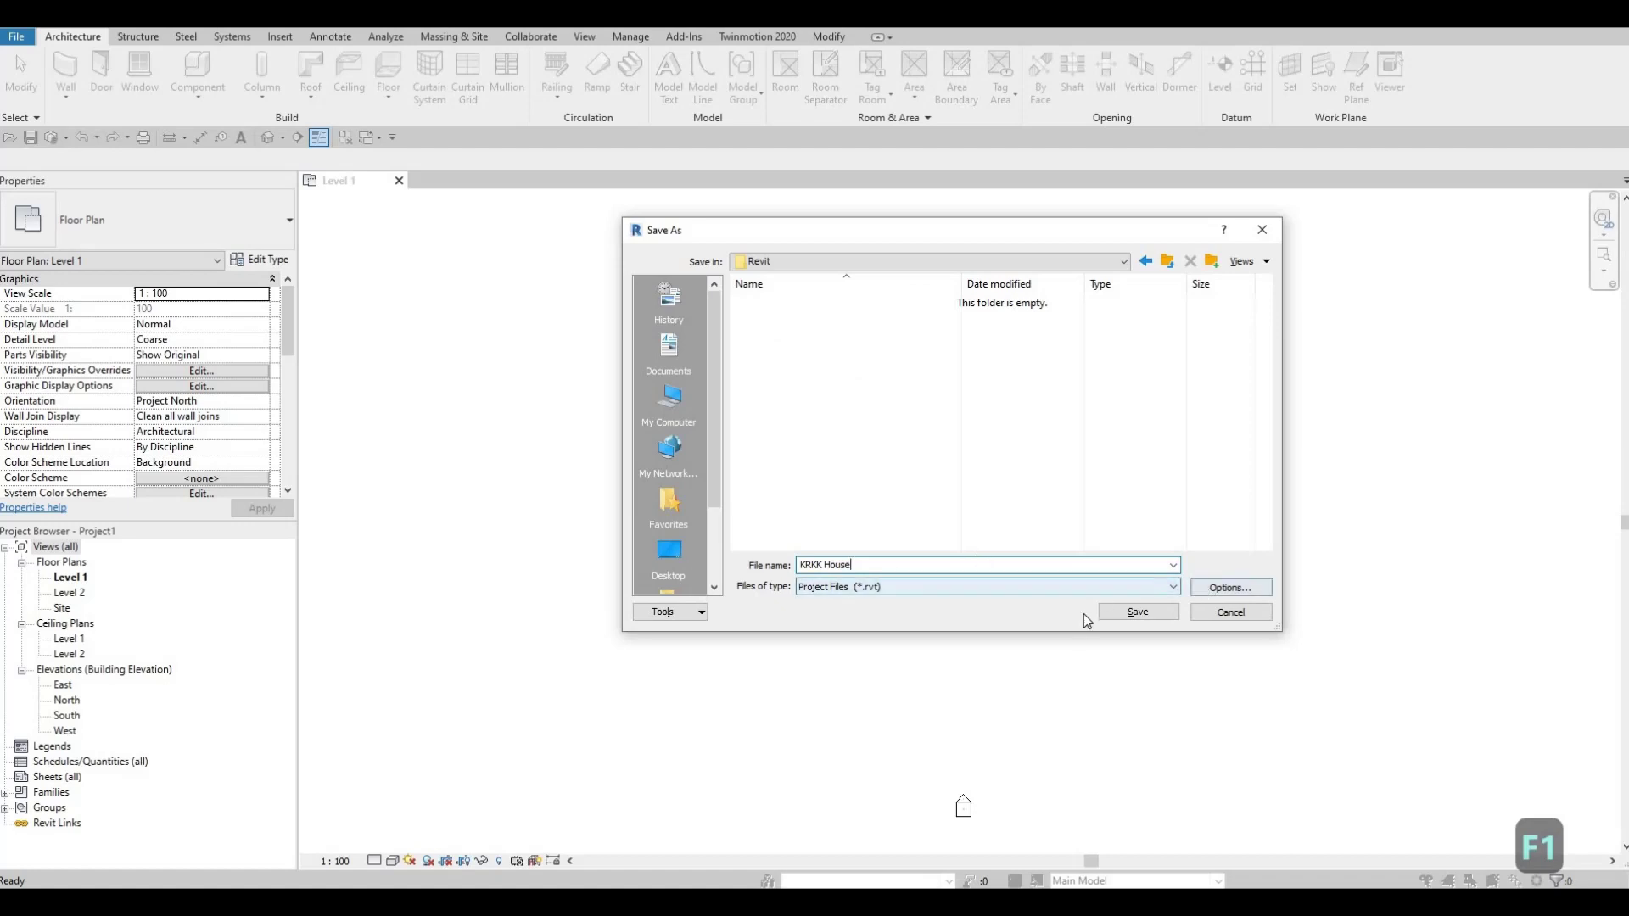
click(1219, 592)
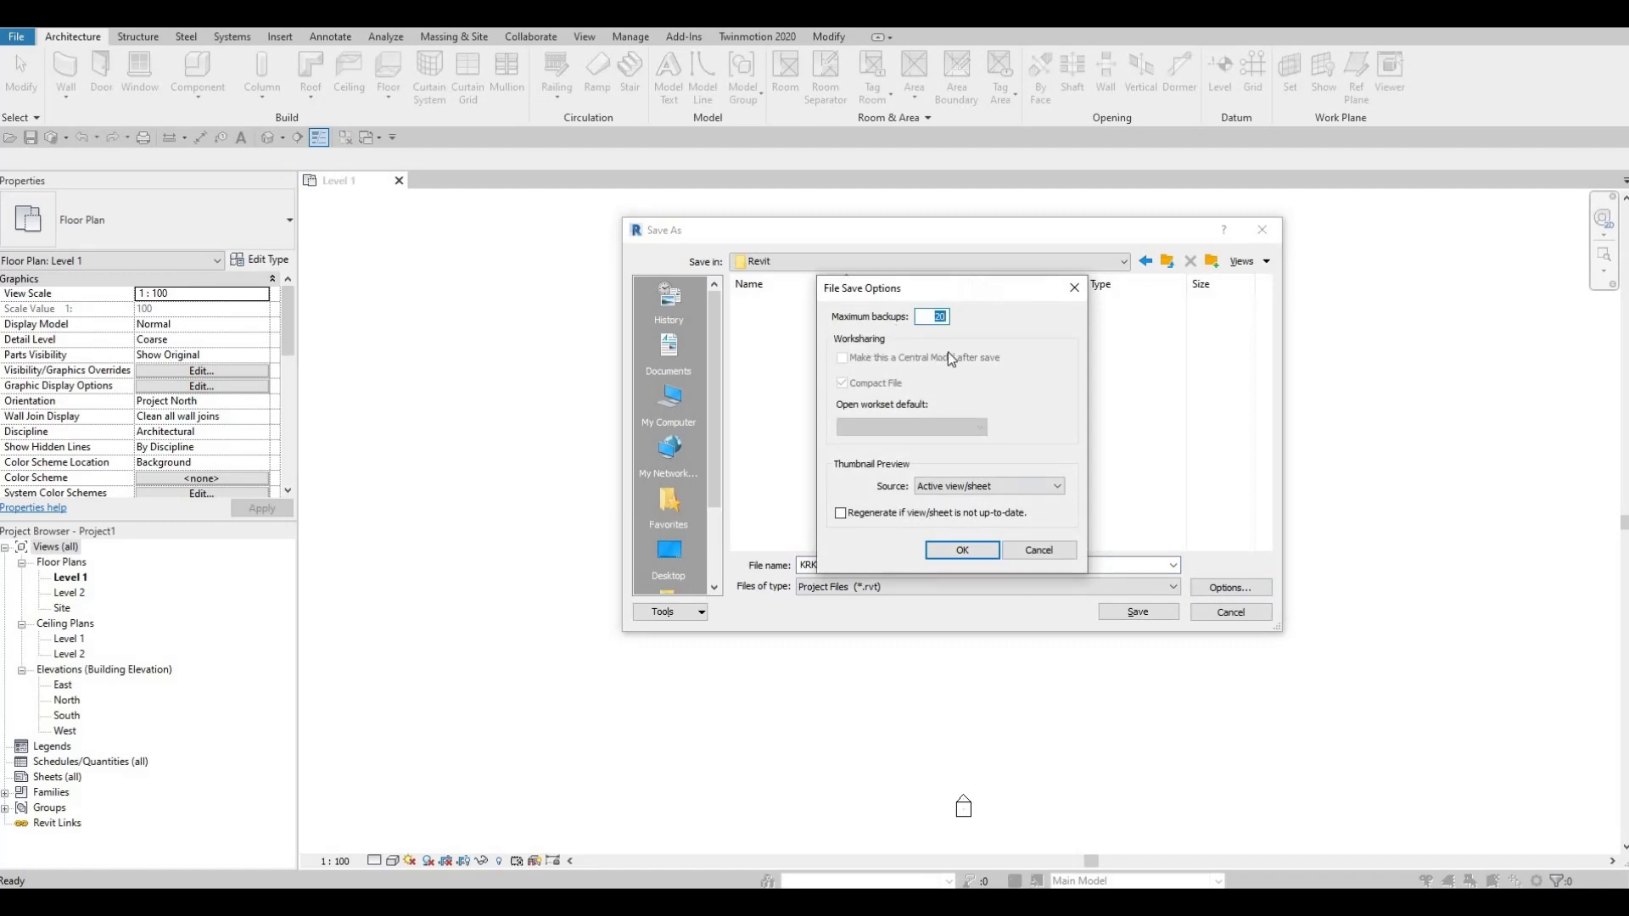
text(5)
click(940, 554)
click(1131, 615)
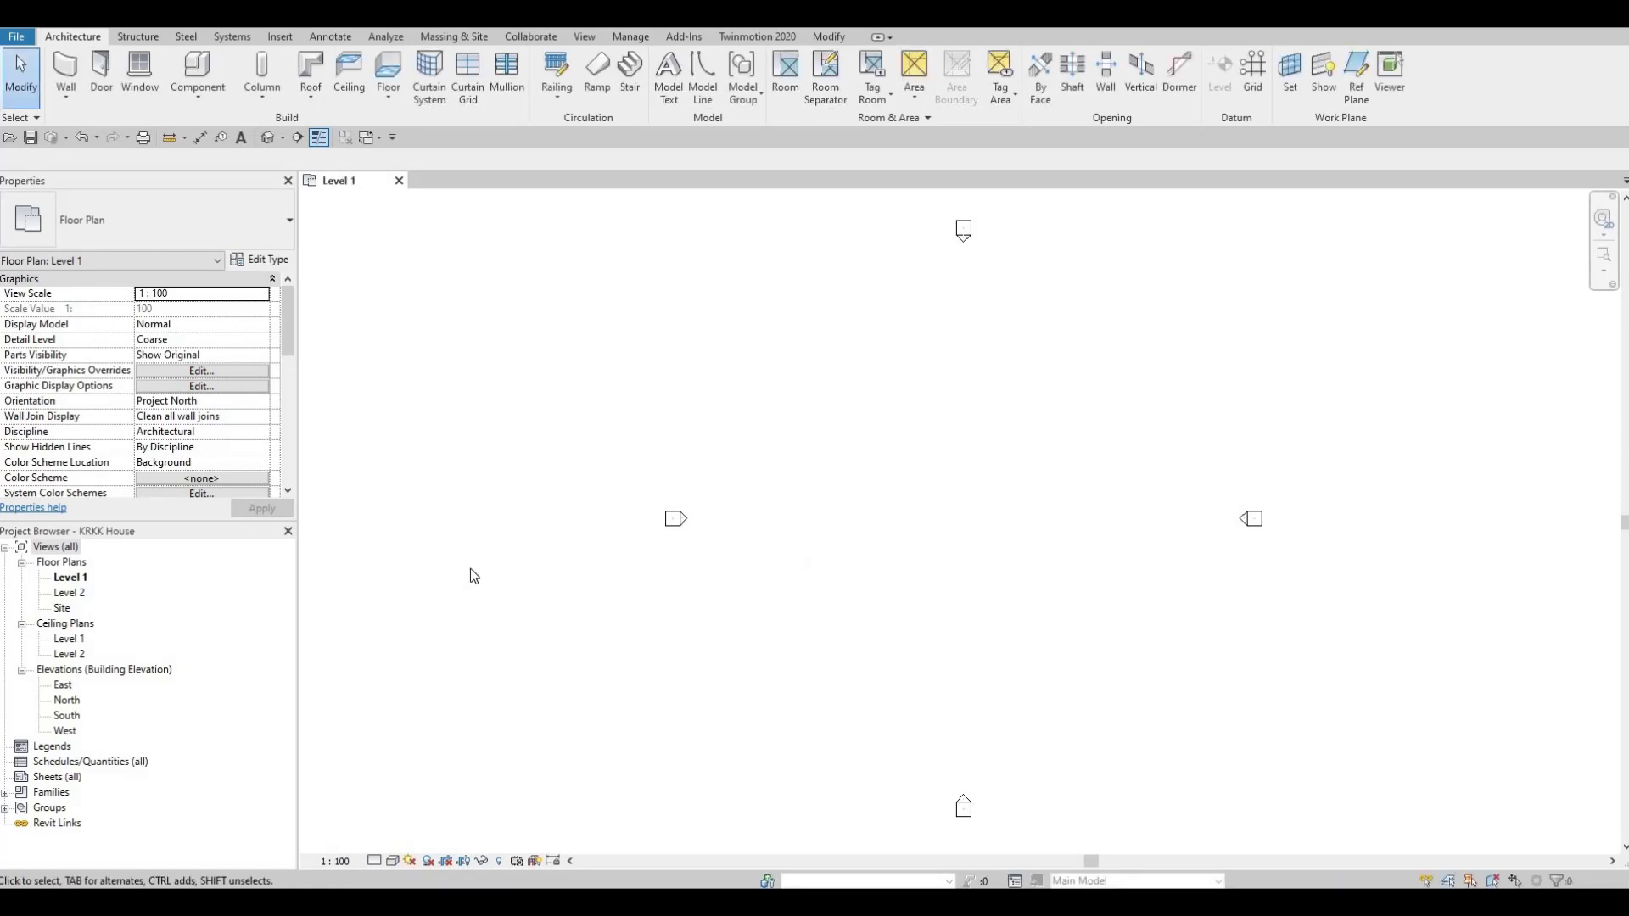
key(F1)
key(F1)
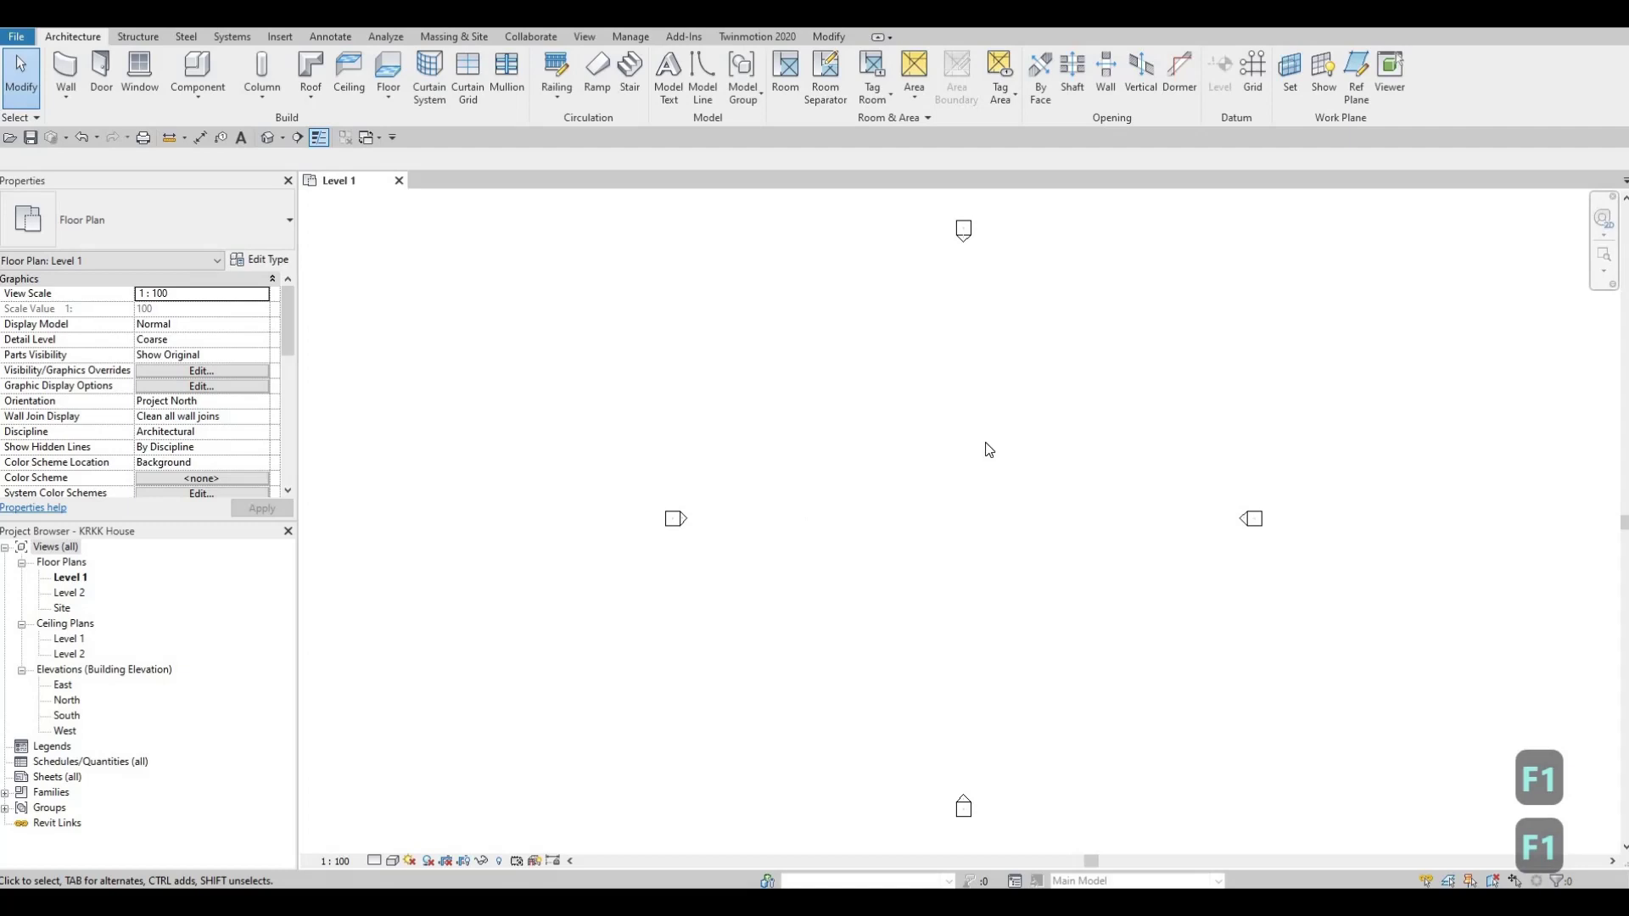
Review the project unit formats for the Common discipline, leaving them as they are.
key(u)
key(n)
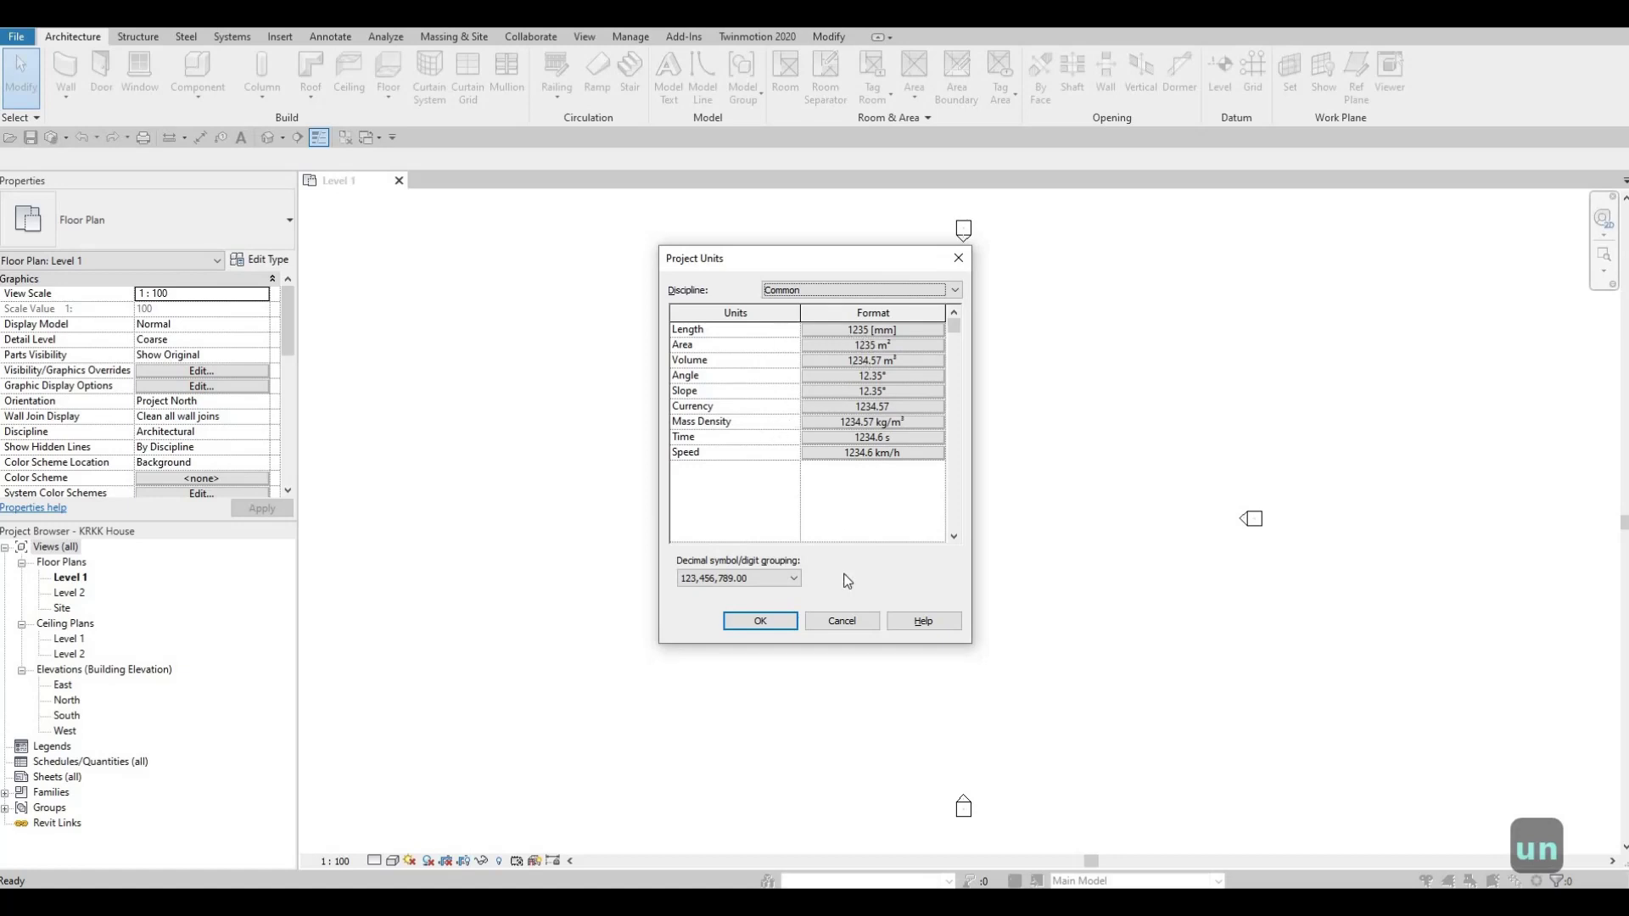
click(864, 626)
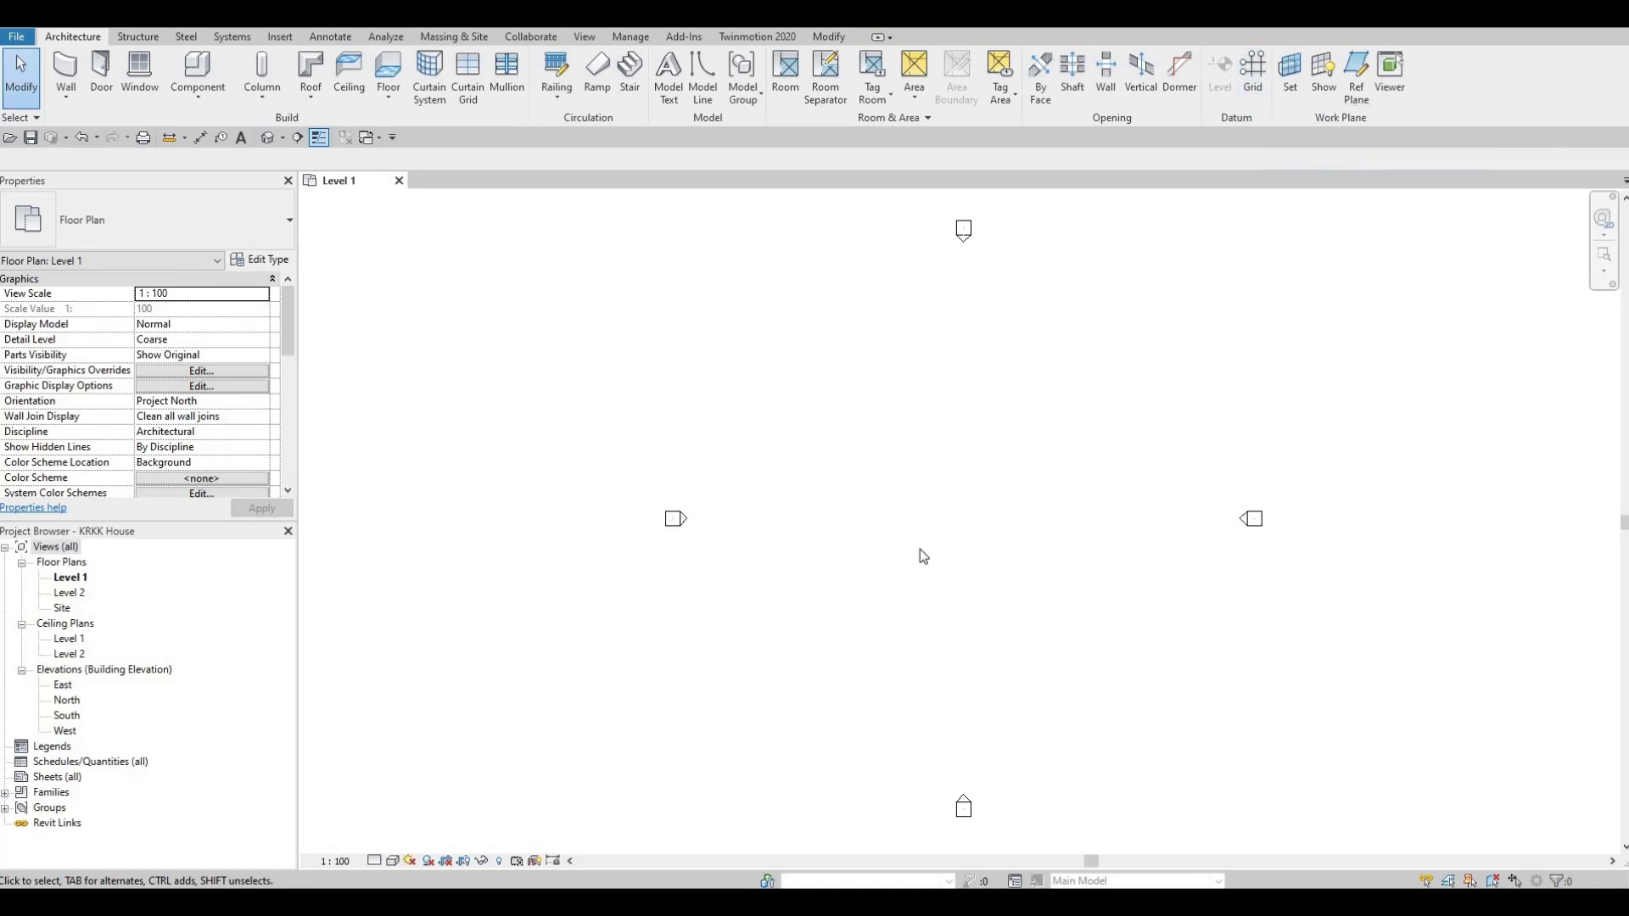
Draw the first vertical grid line upwards, slightly left of the centre between the elevation markers on Level 1.
key(g)
key(r)
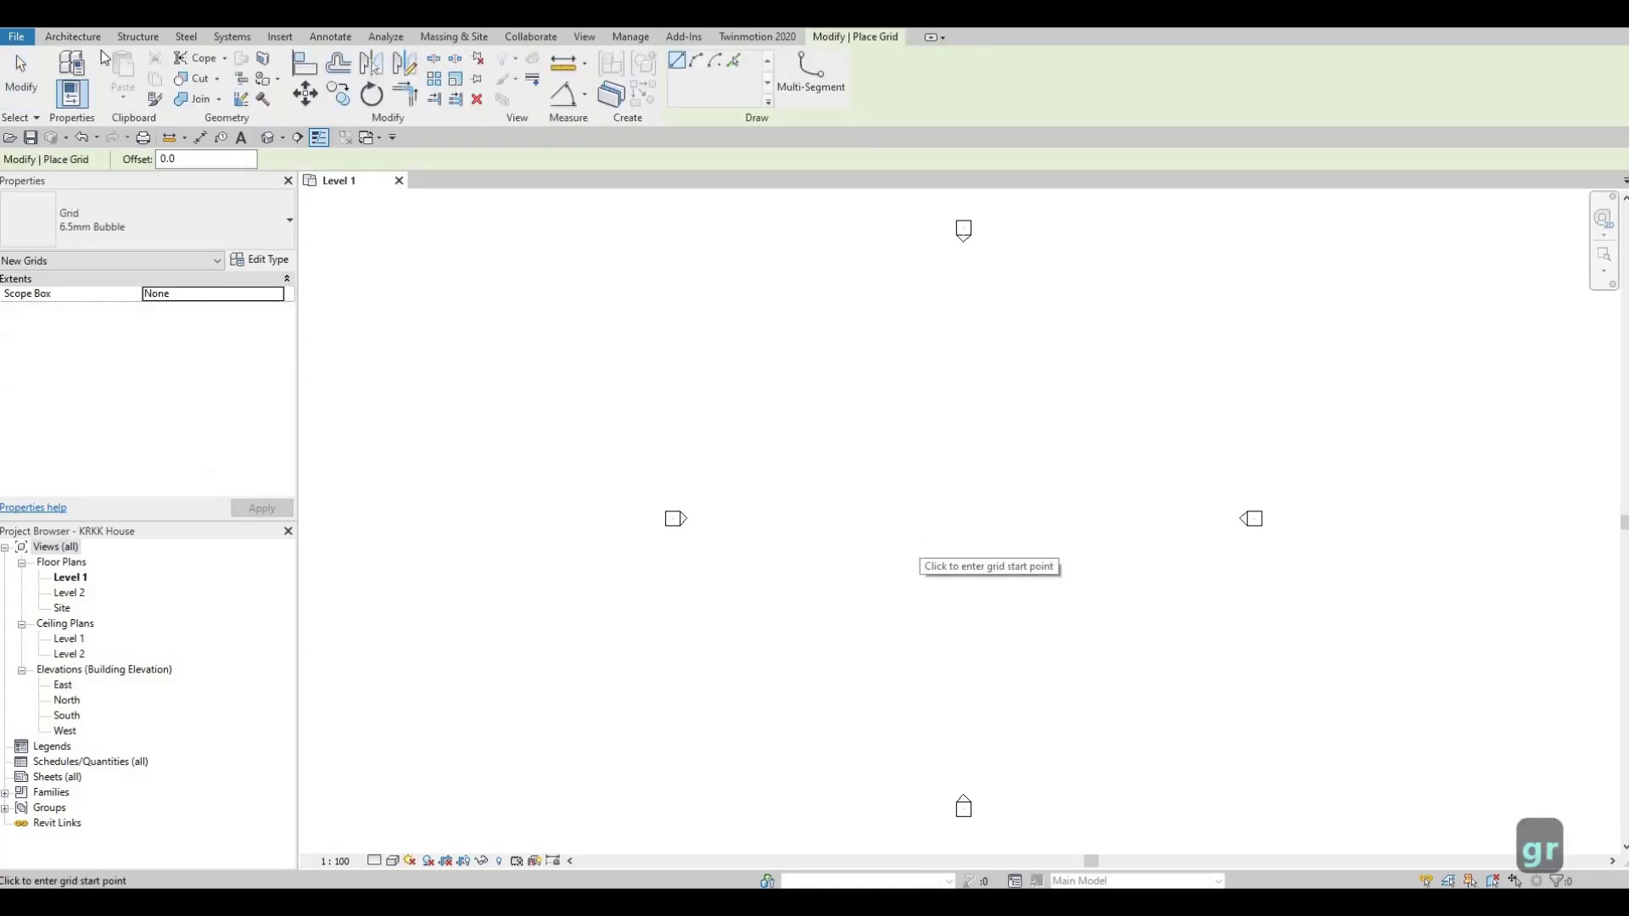
click(73, 44)
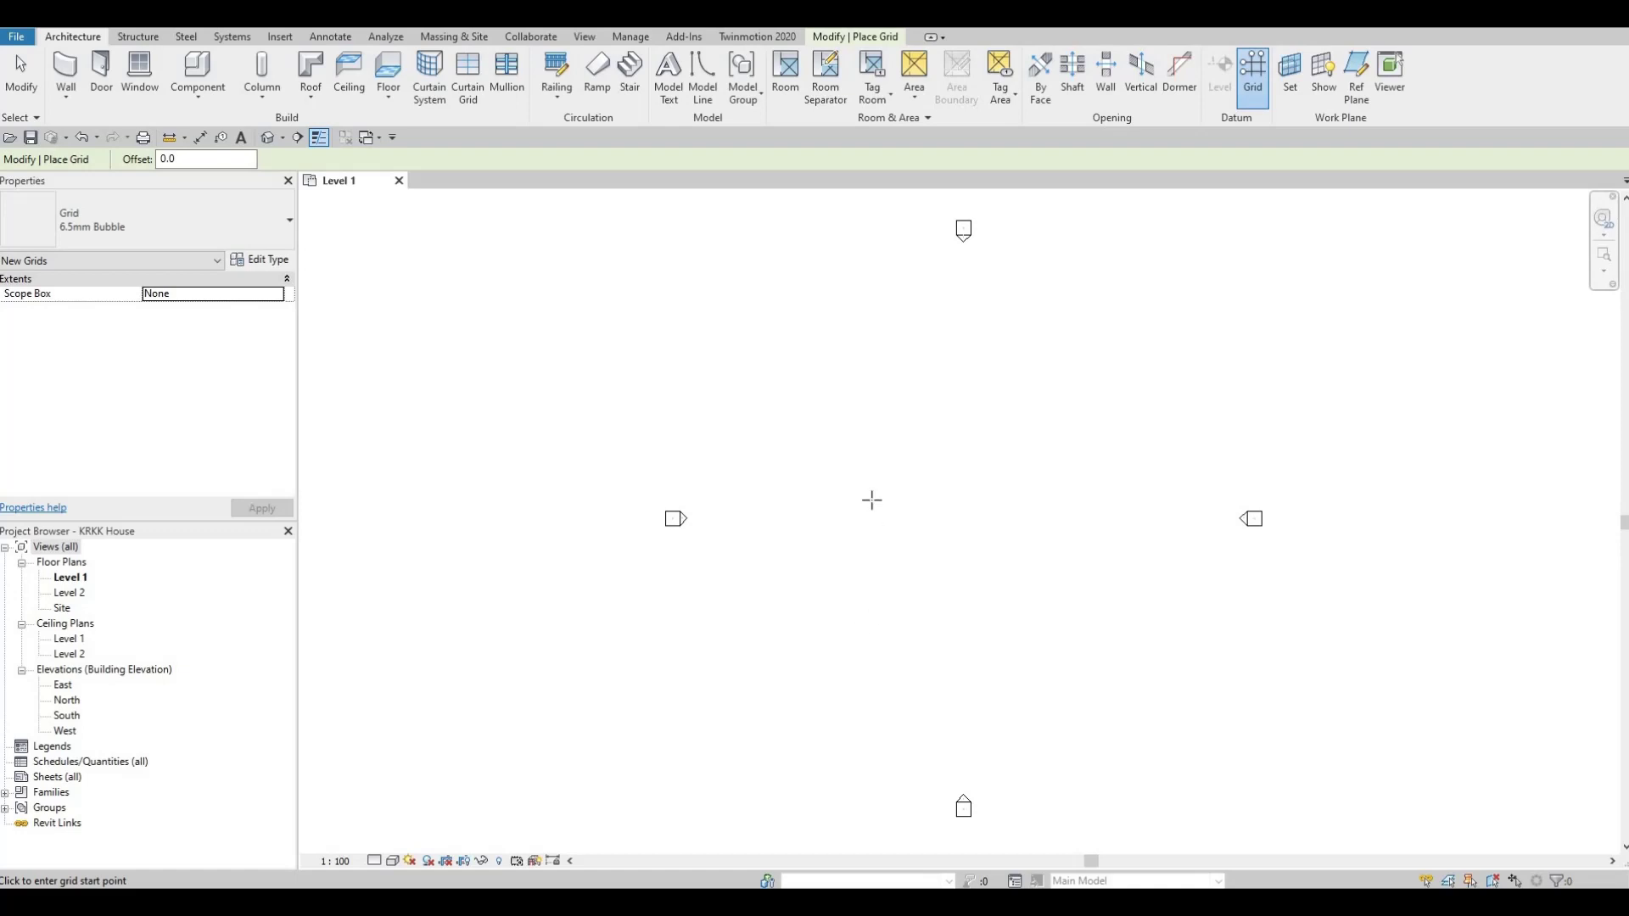
click(861, 713)
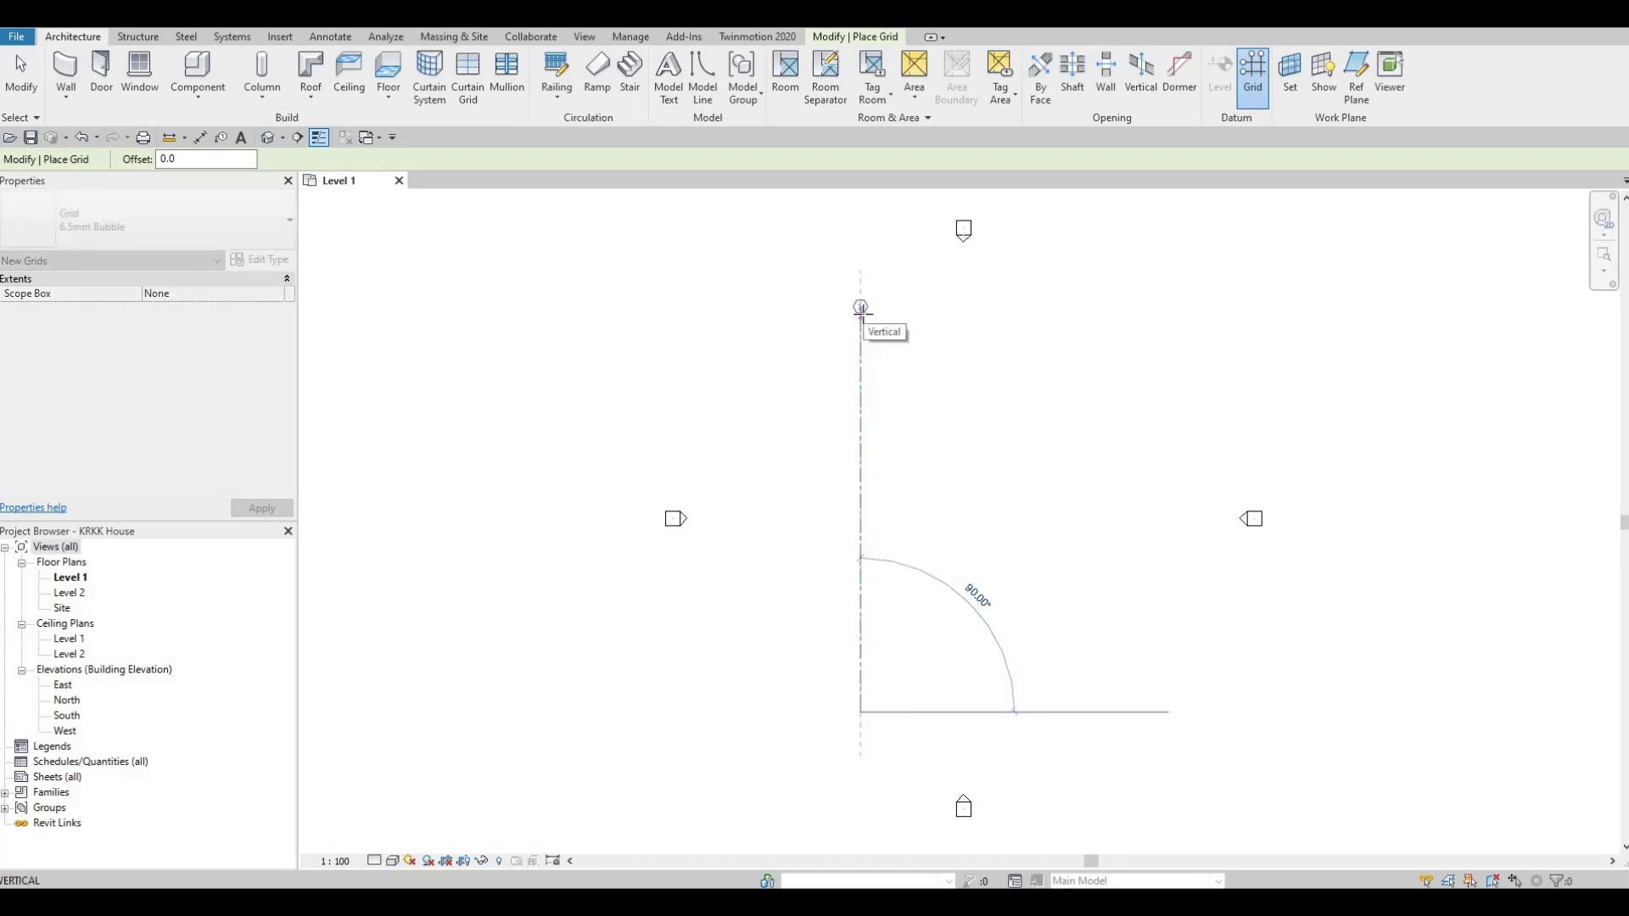
click(860, 307)
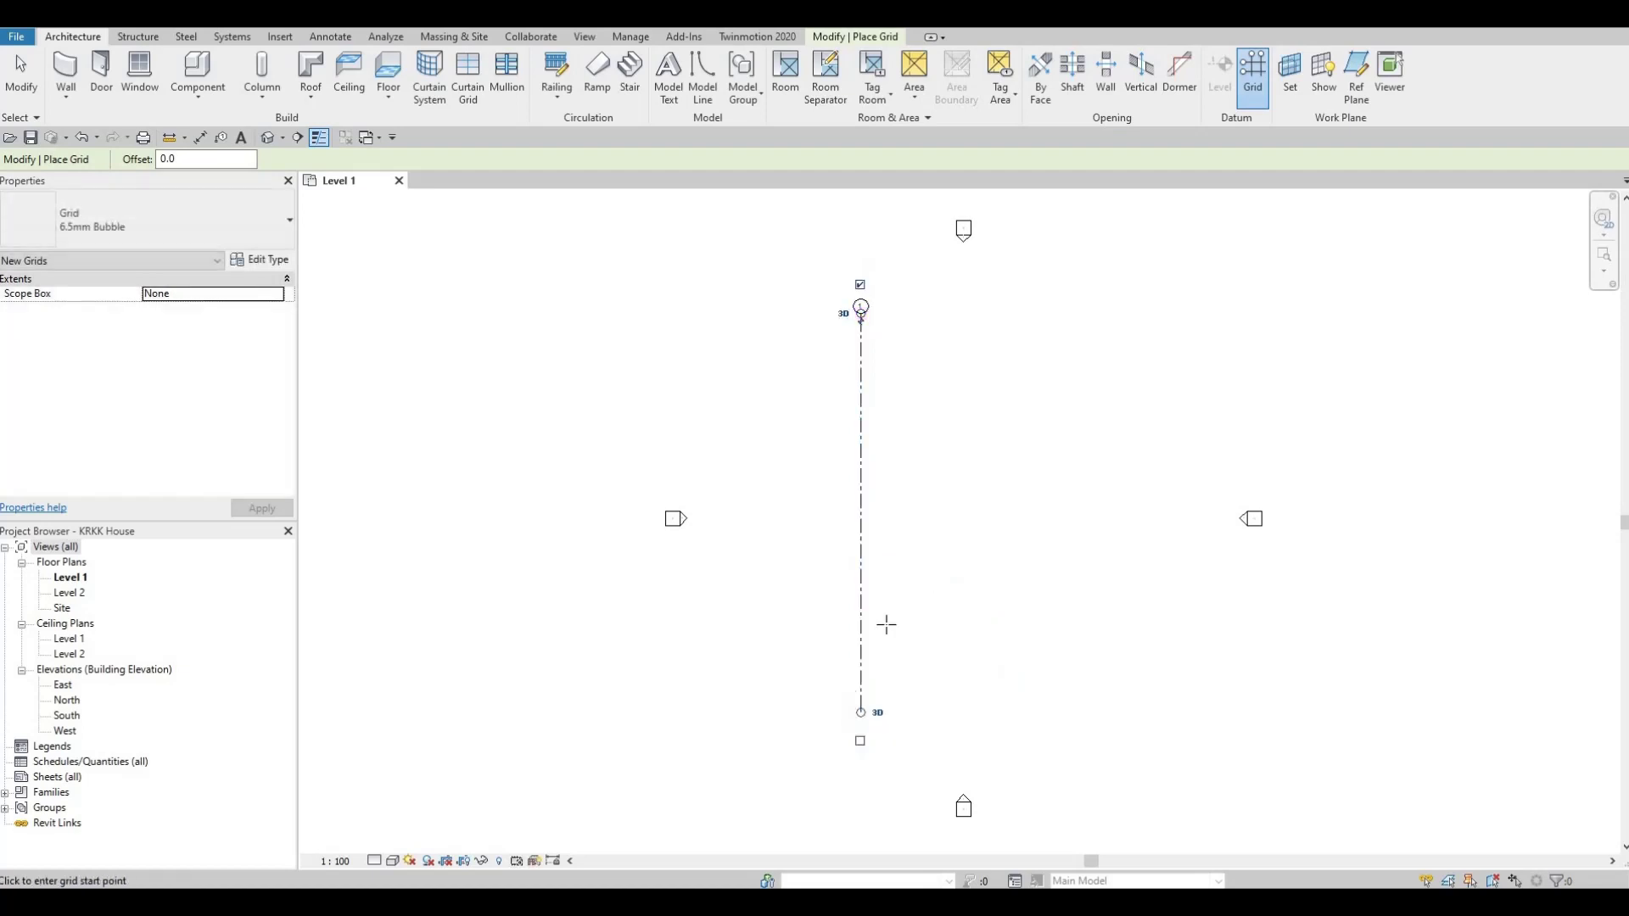
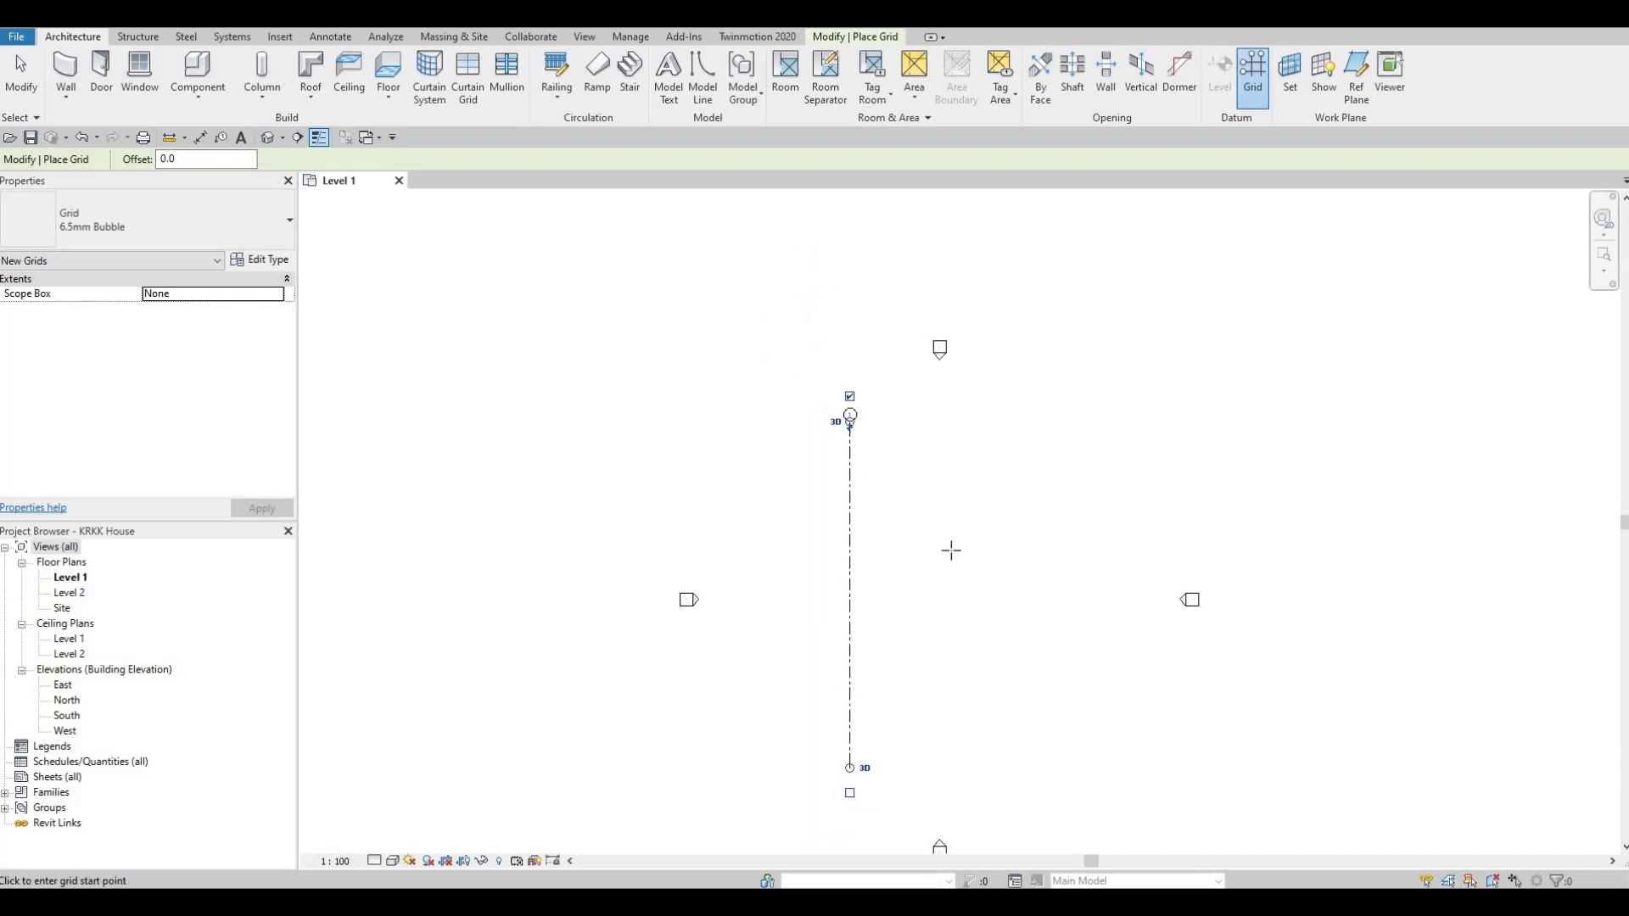
key(Escape)
key(Escape)
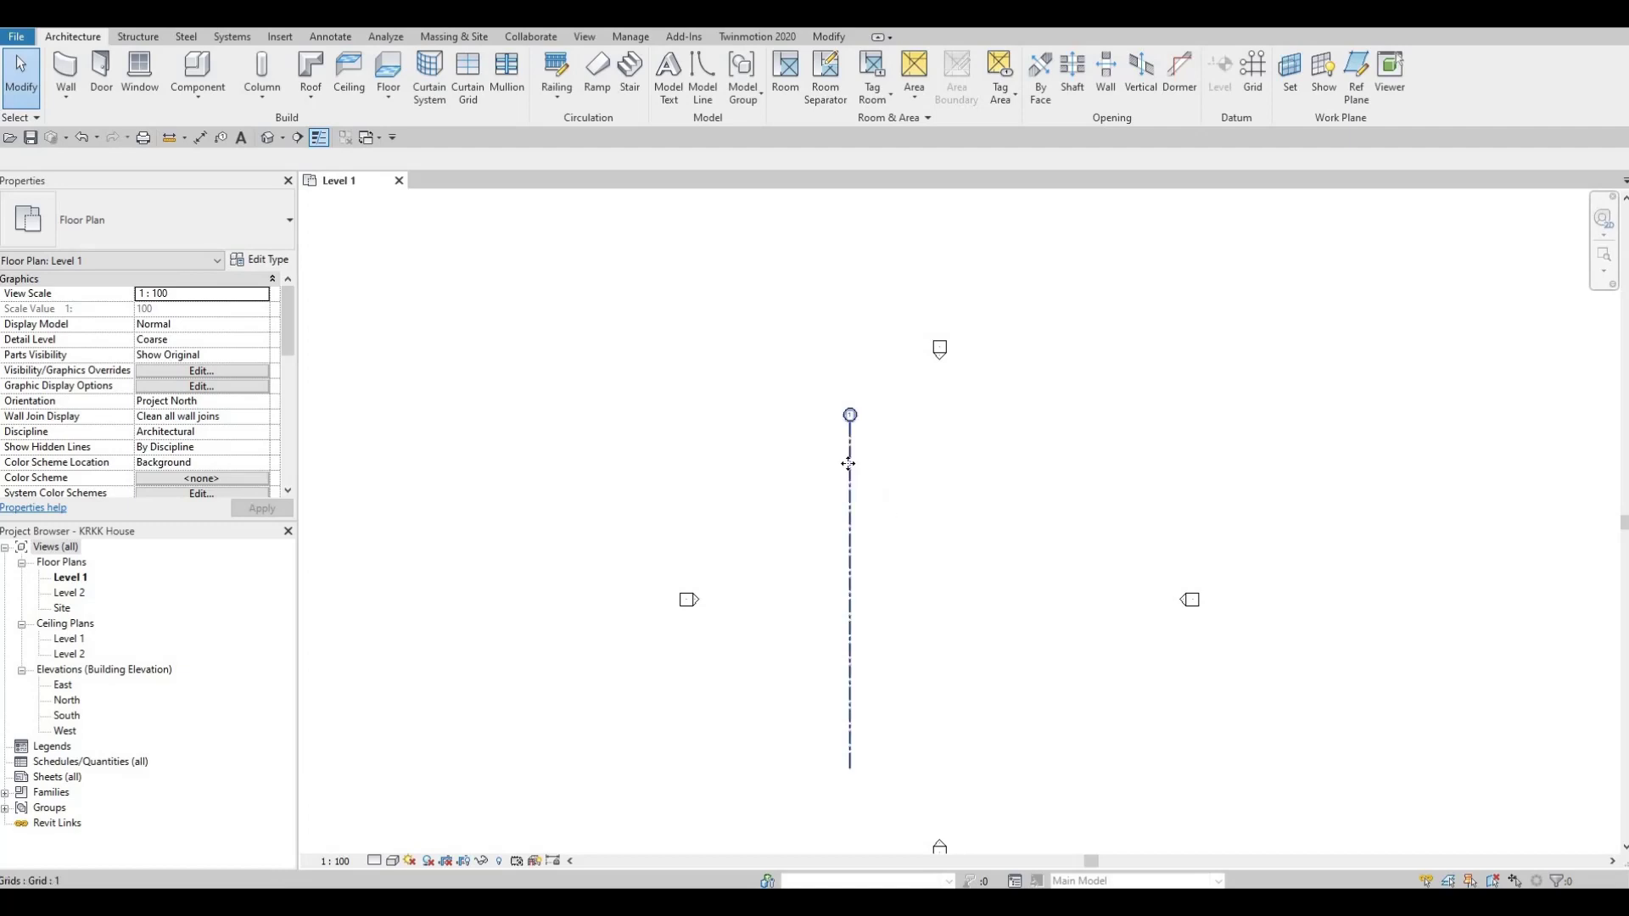
Copy grid 1 horizontally to the right at a distance of 6000 mm.
click(836, 653)
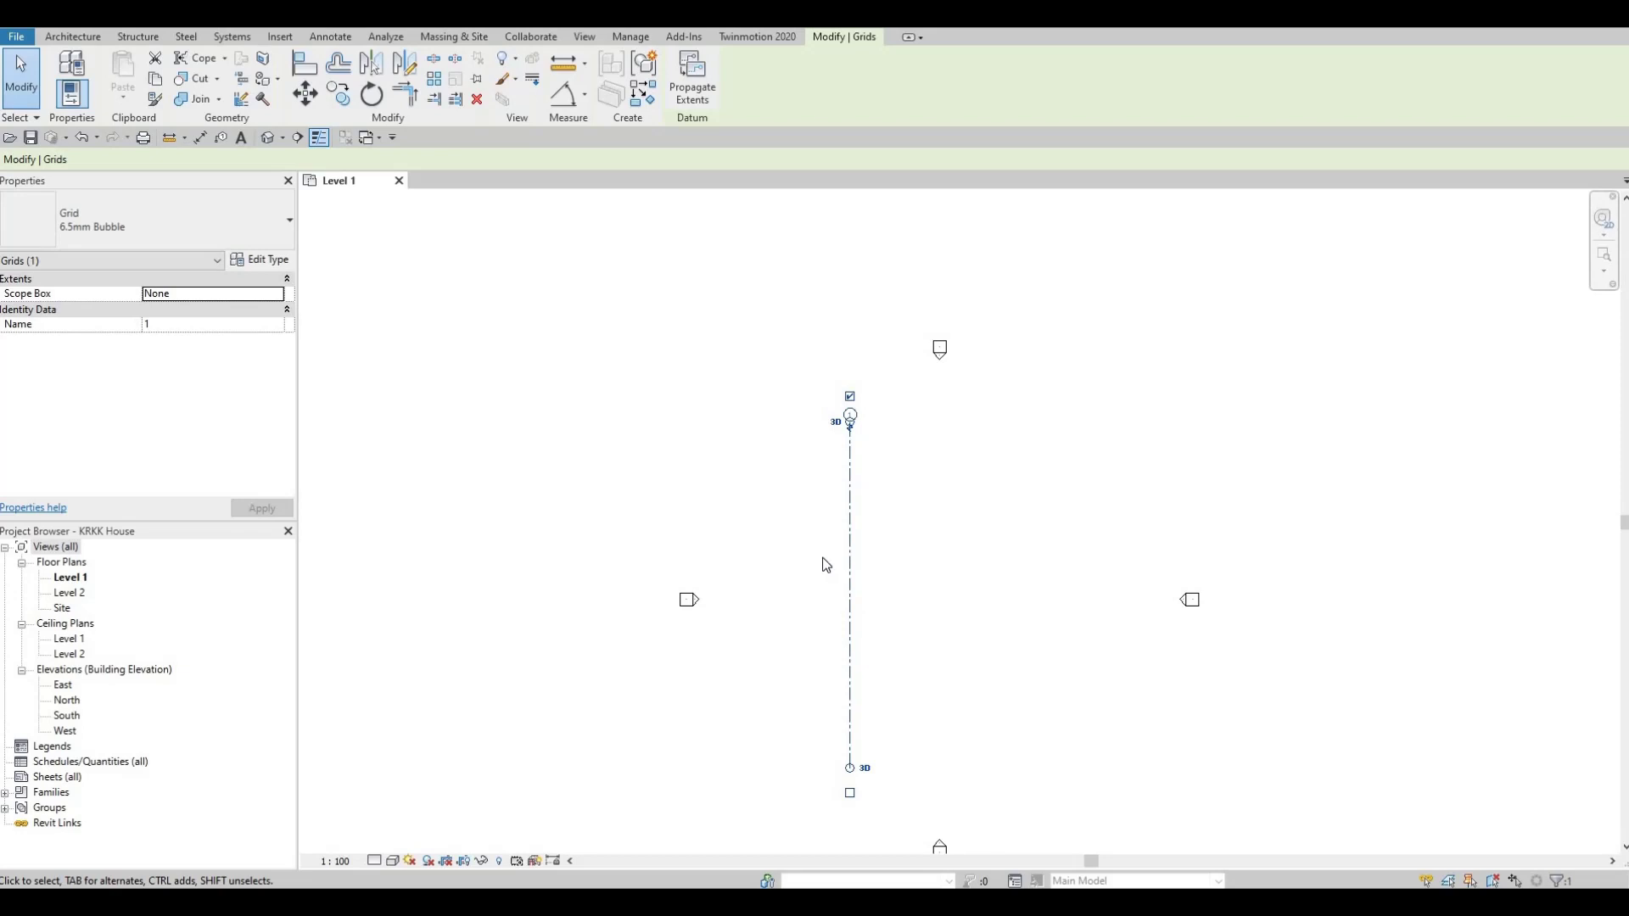
click(370, 97)
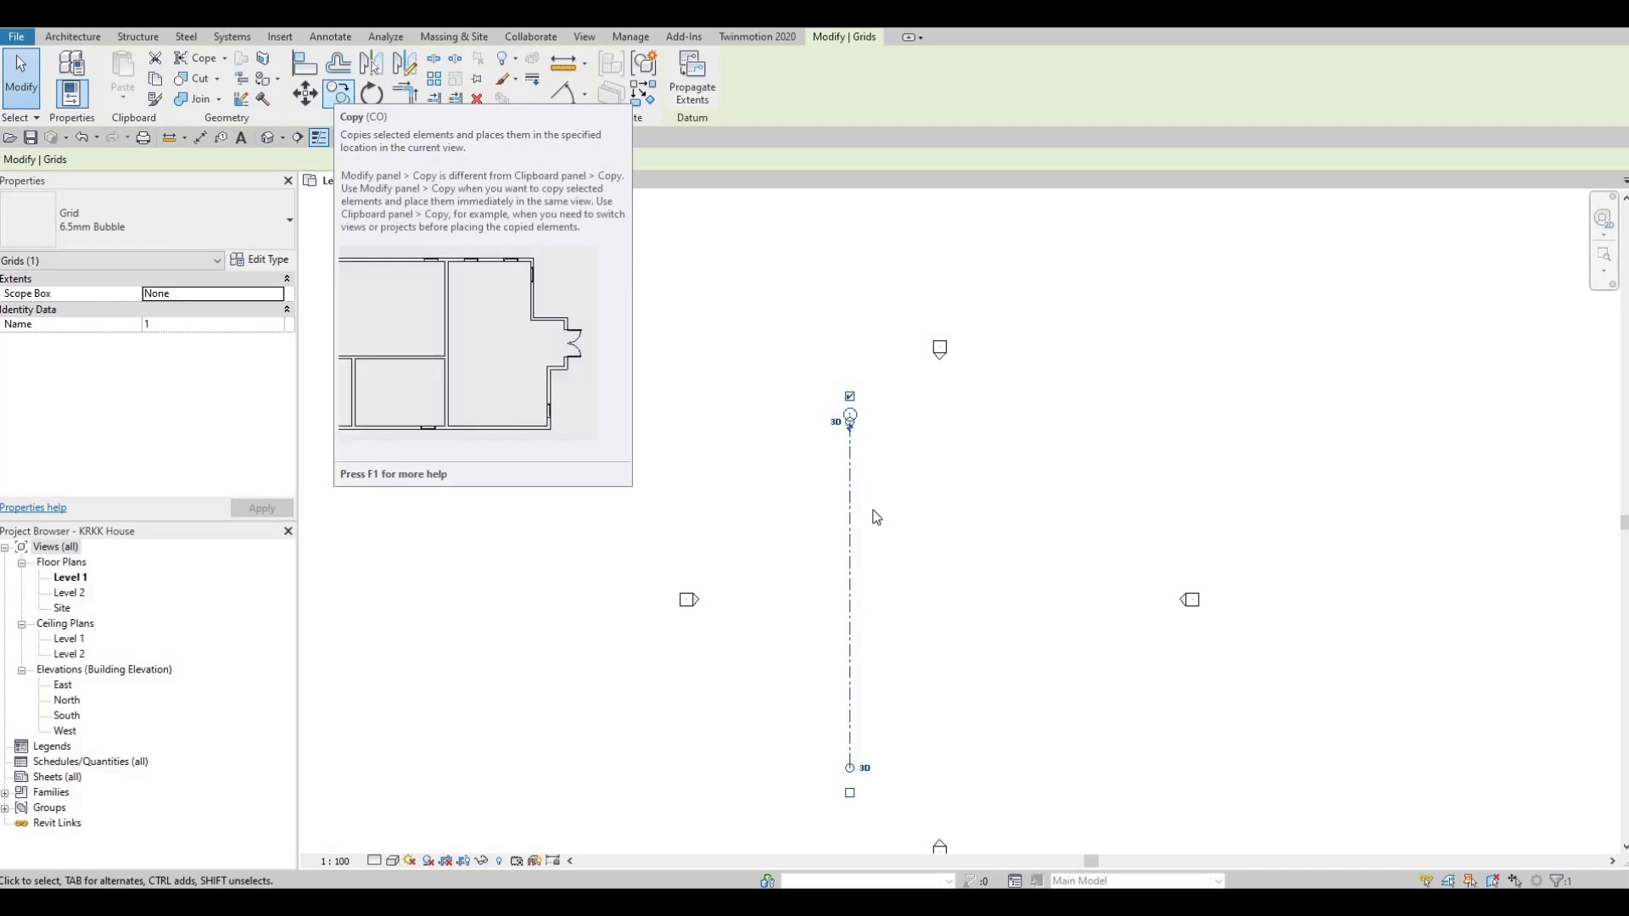
click(337, 97)
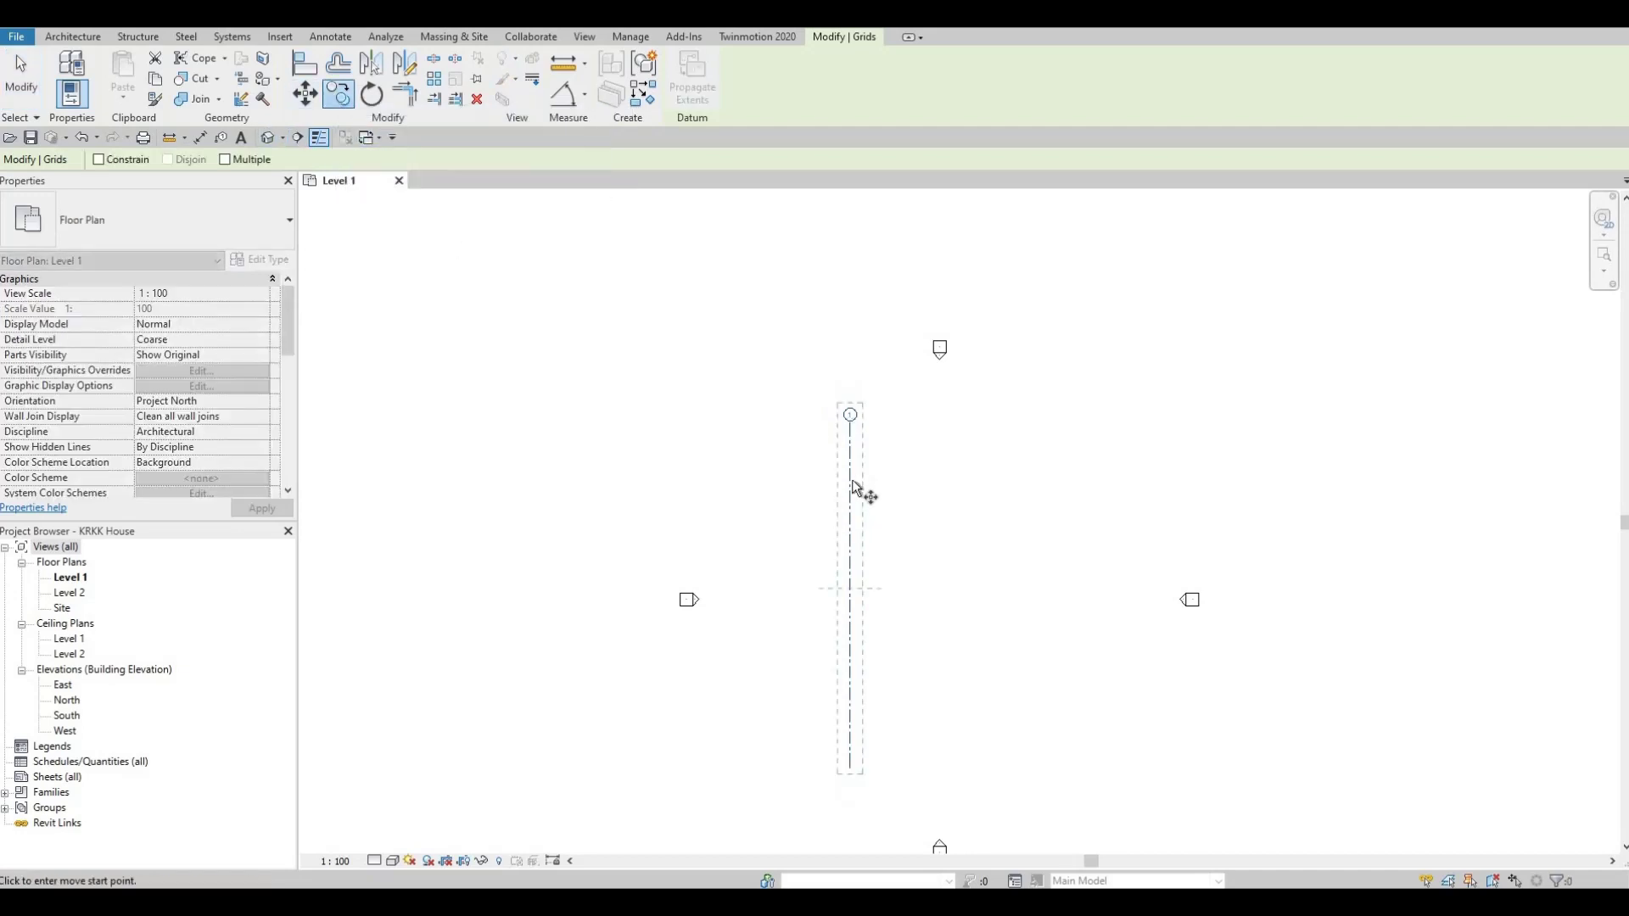
click(922, 484)
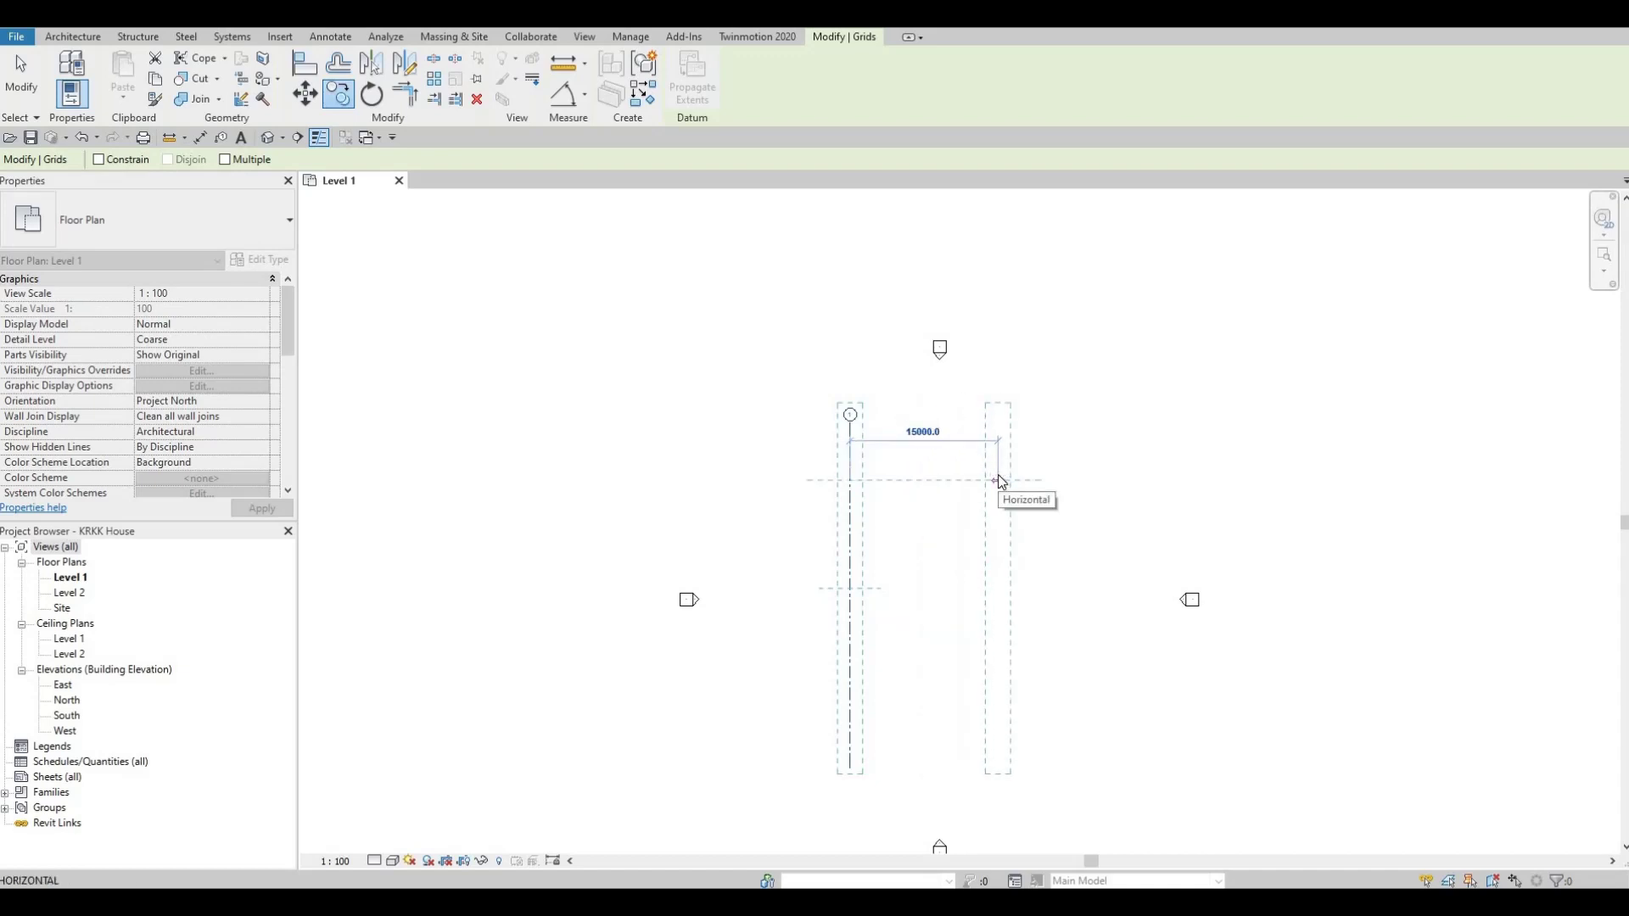
text(600)
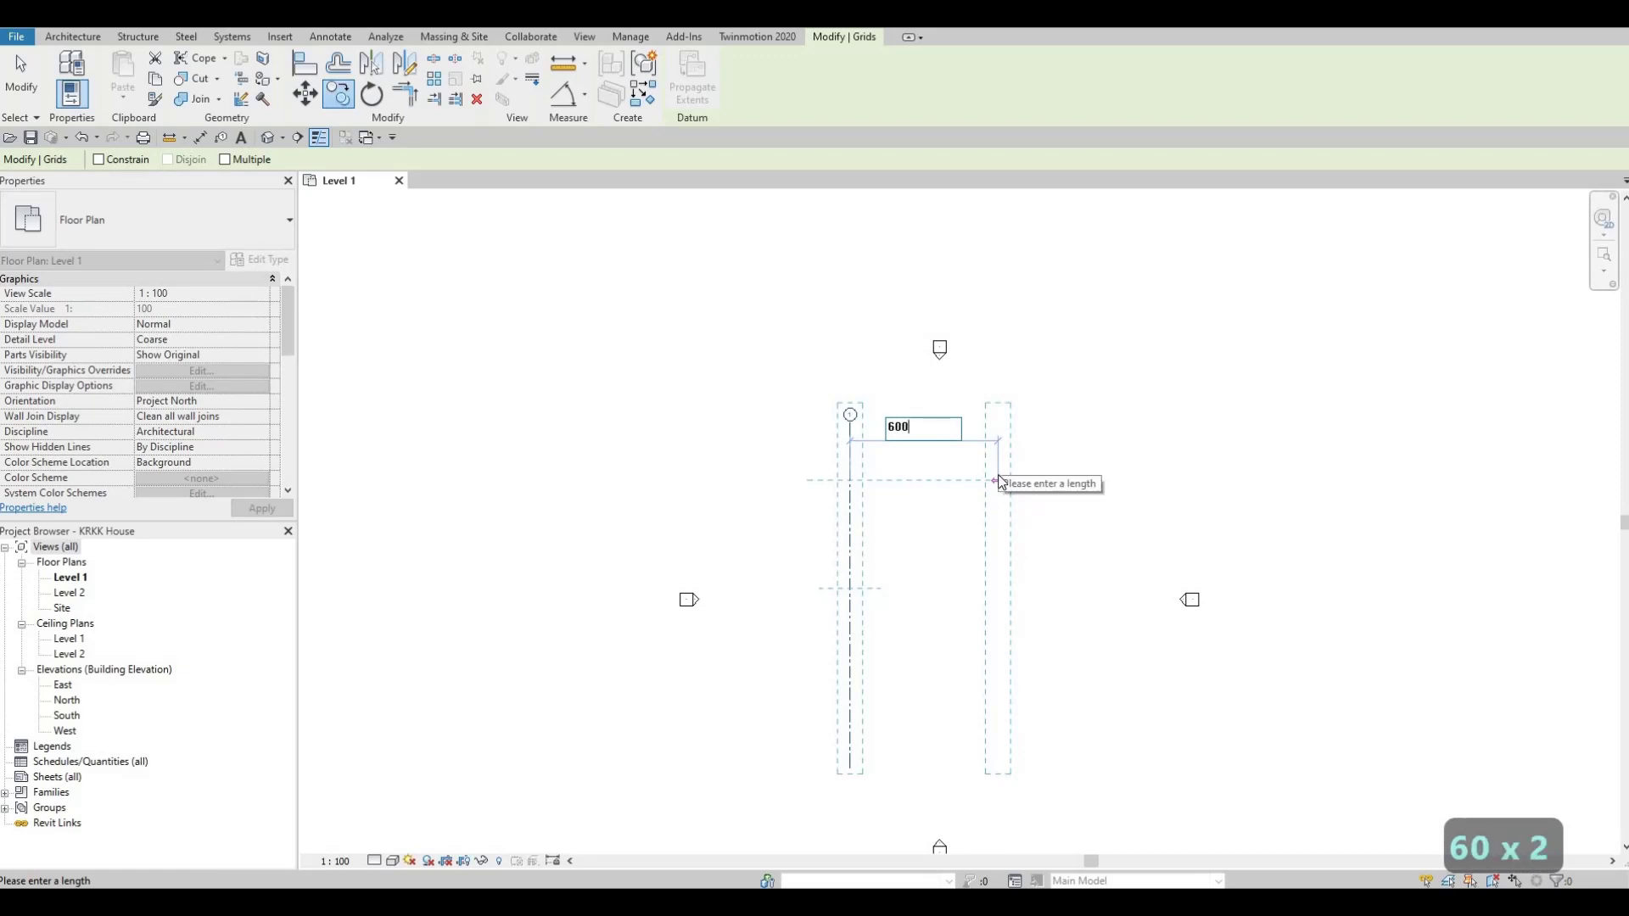
text(0)
key(Return)
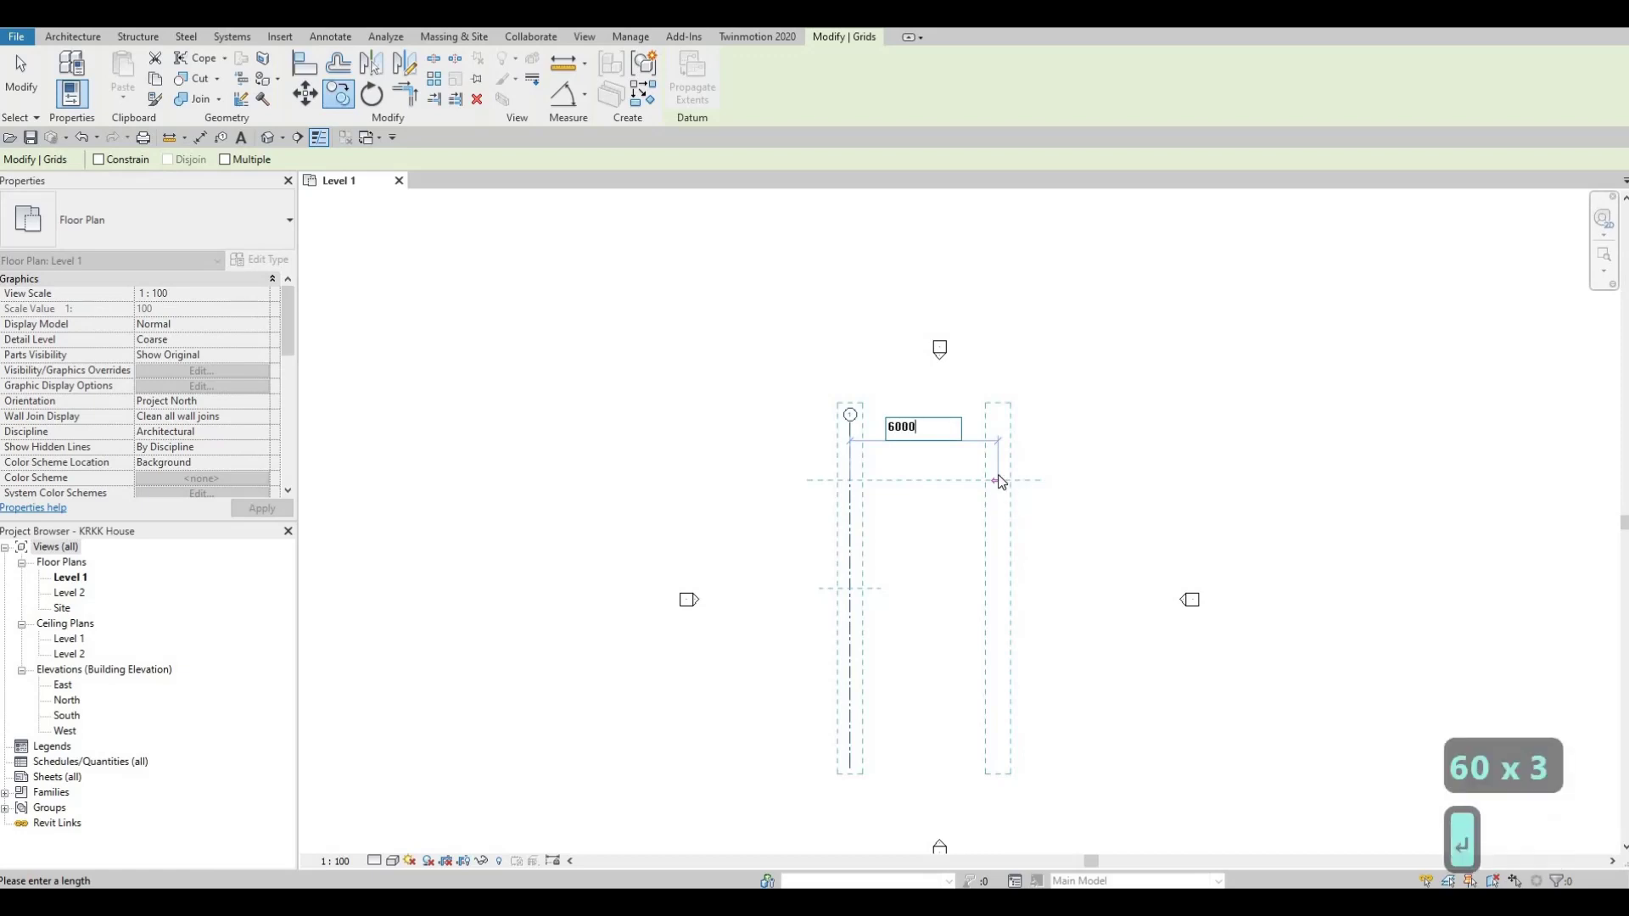
Copy grid 2 horizontally to the right by 4440 mm with the Multiple option enabled.
scroll(910, 424, up, 3)
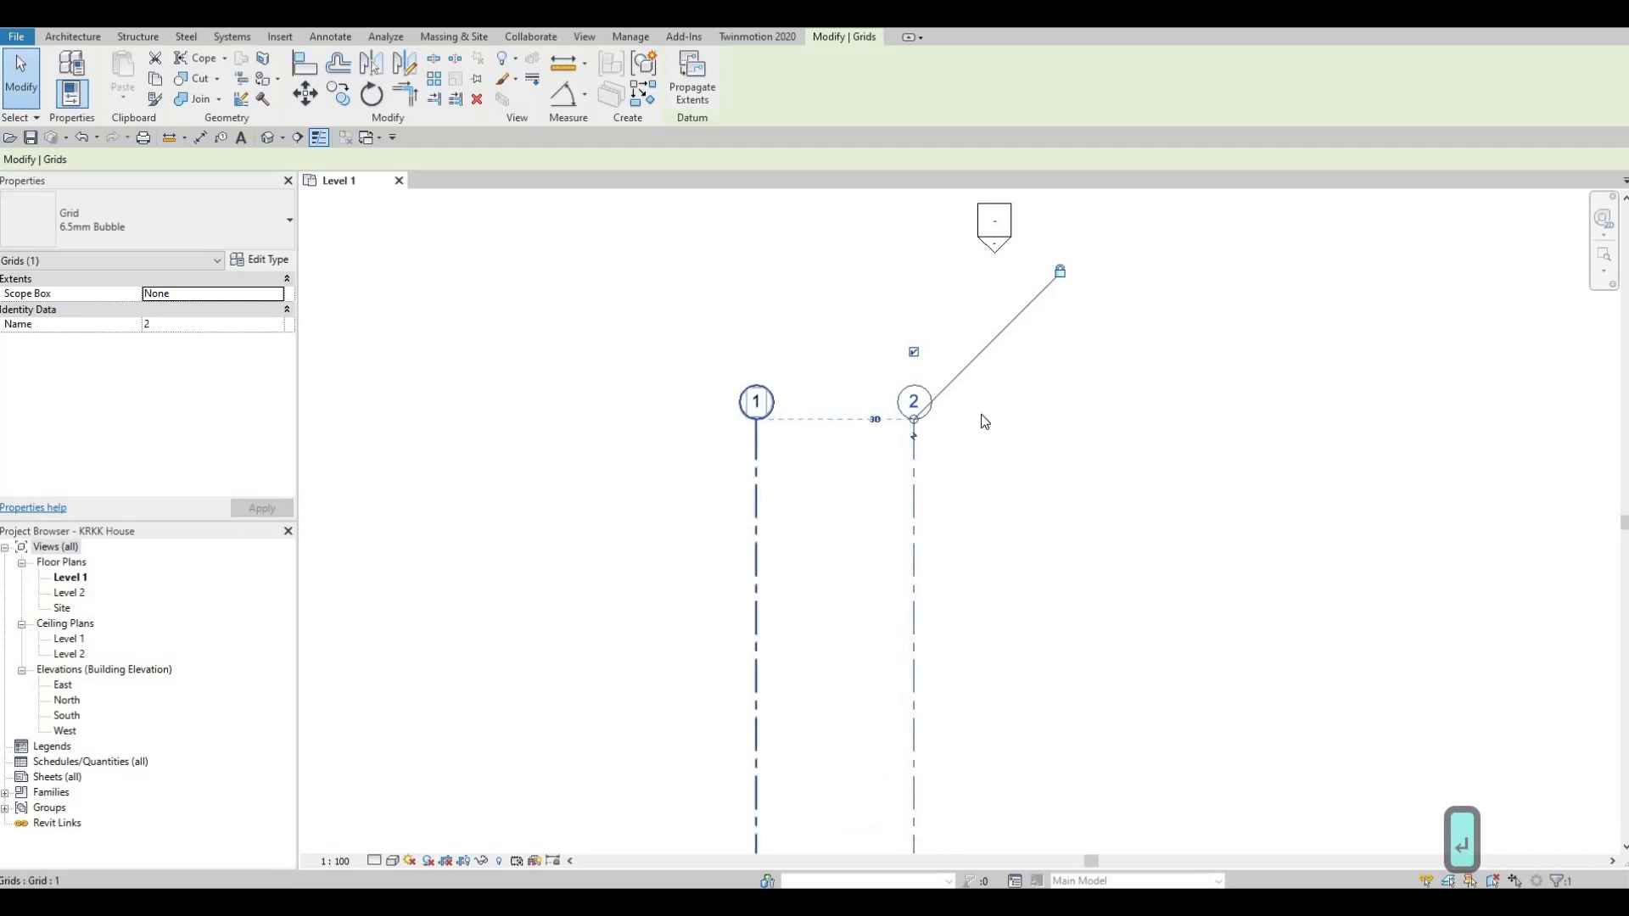
scroll(1056, 343, down, 1)
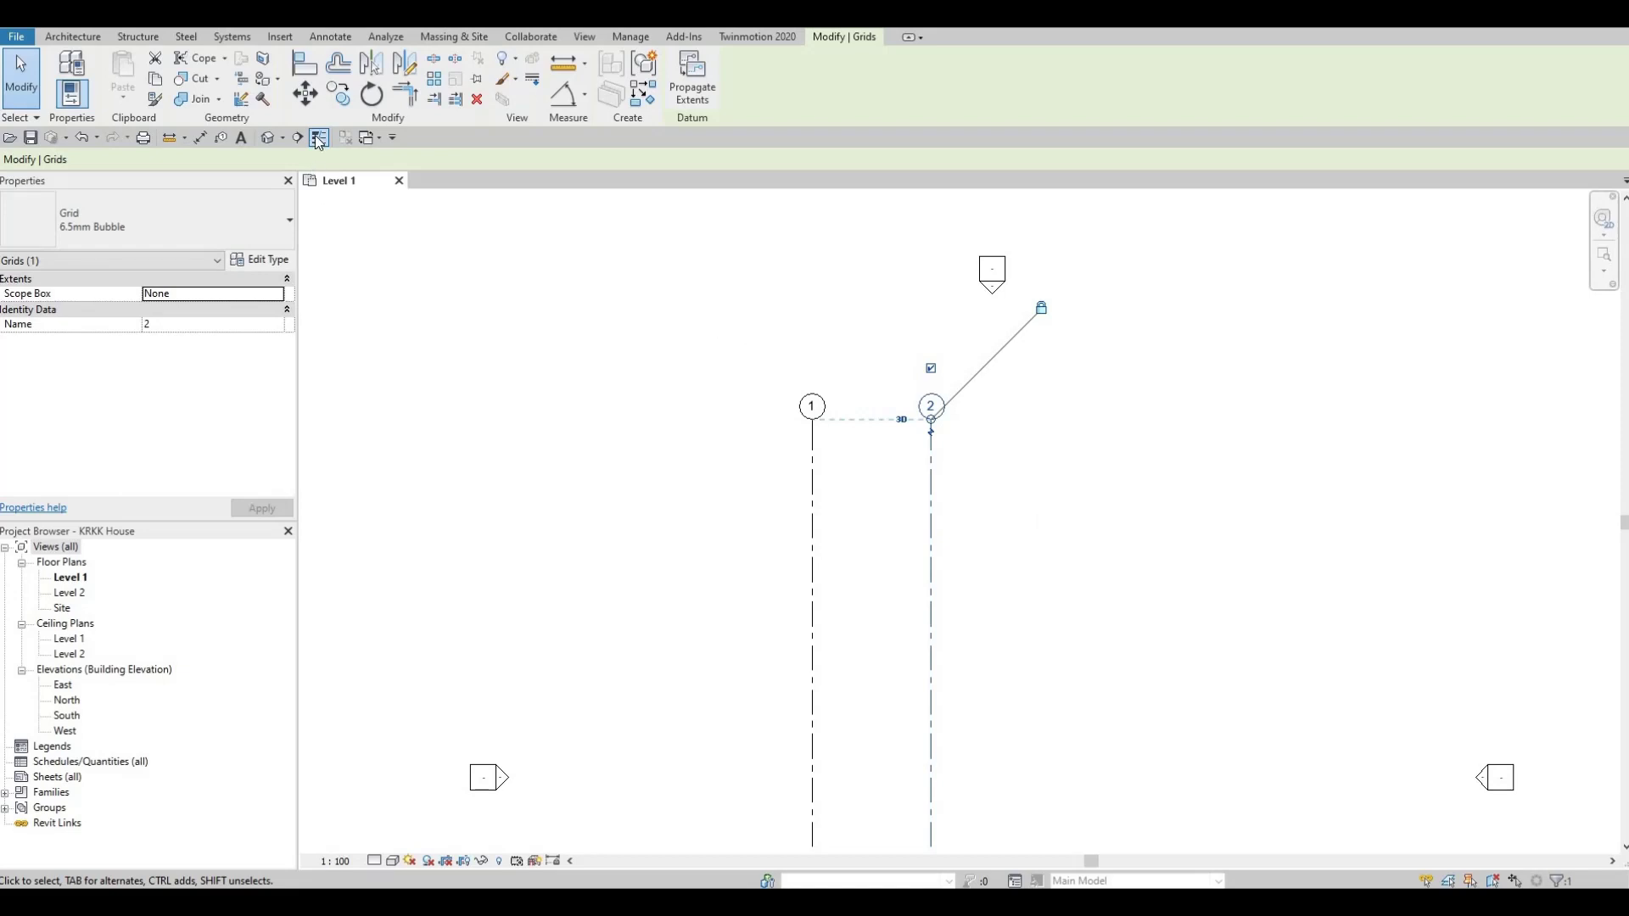
click(342, 100)
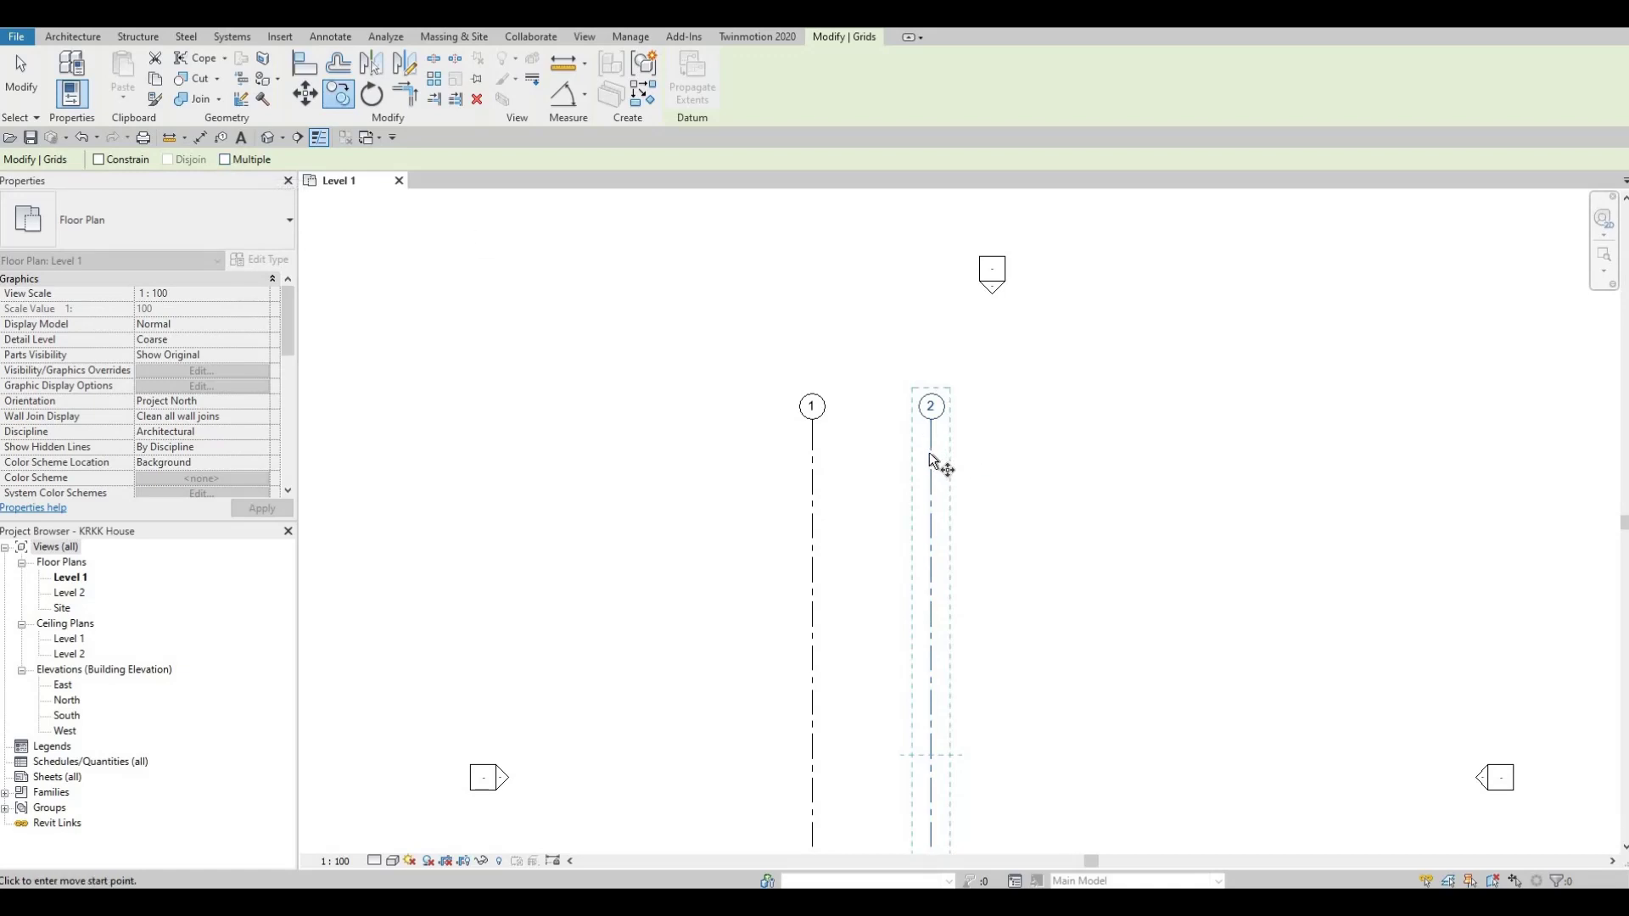
click(225, 160)
click(931, 475)
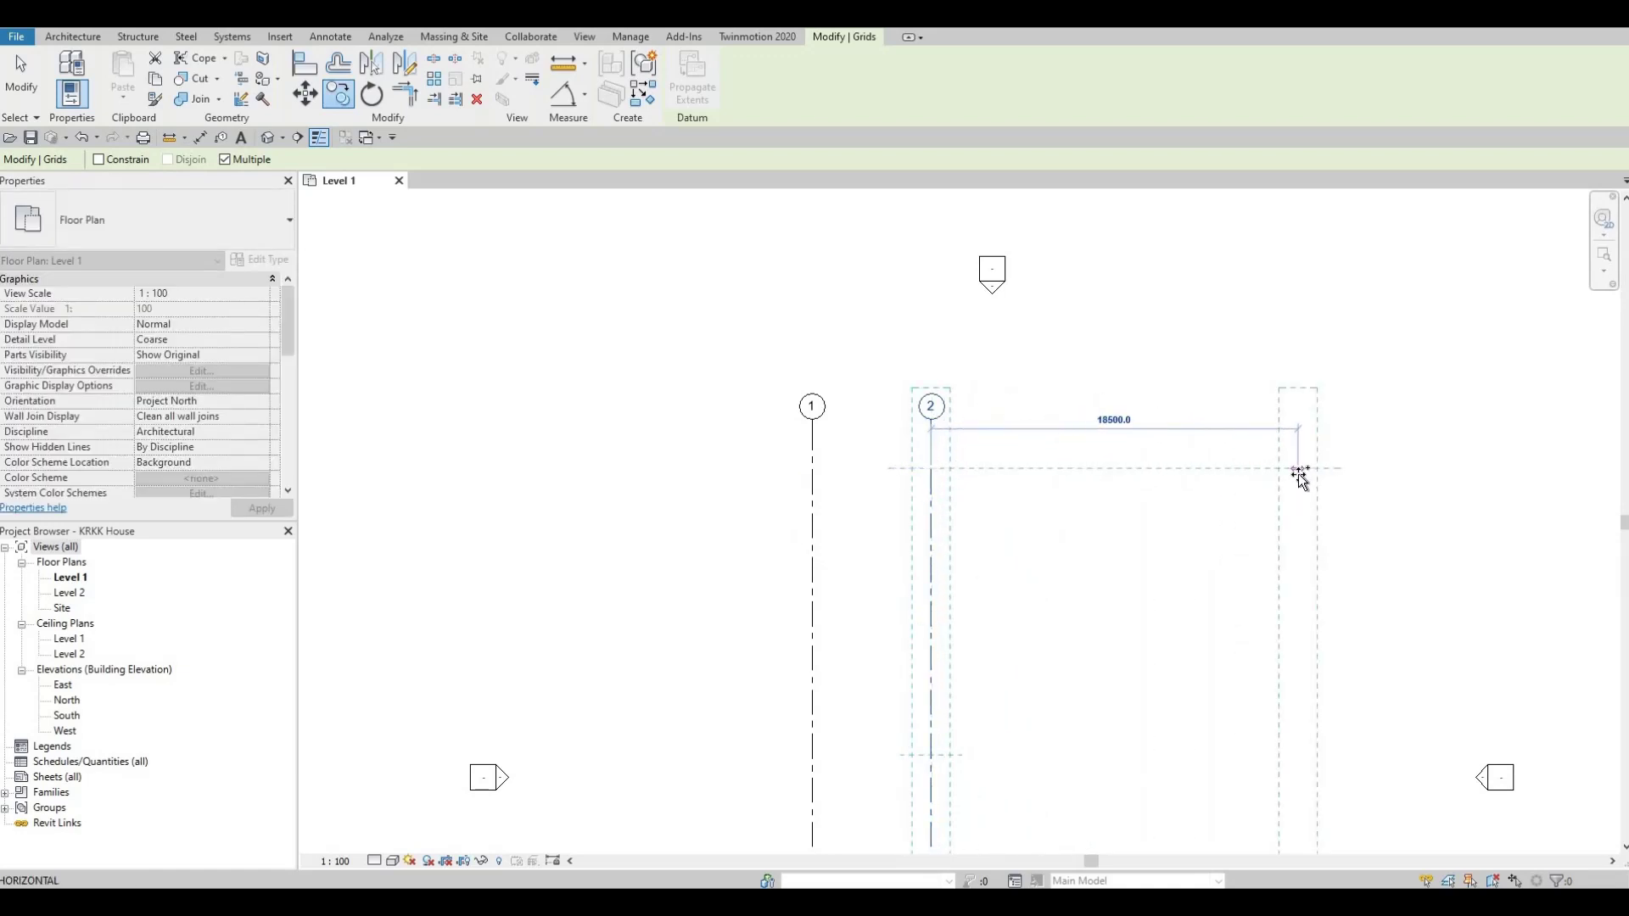
text(44)
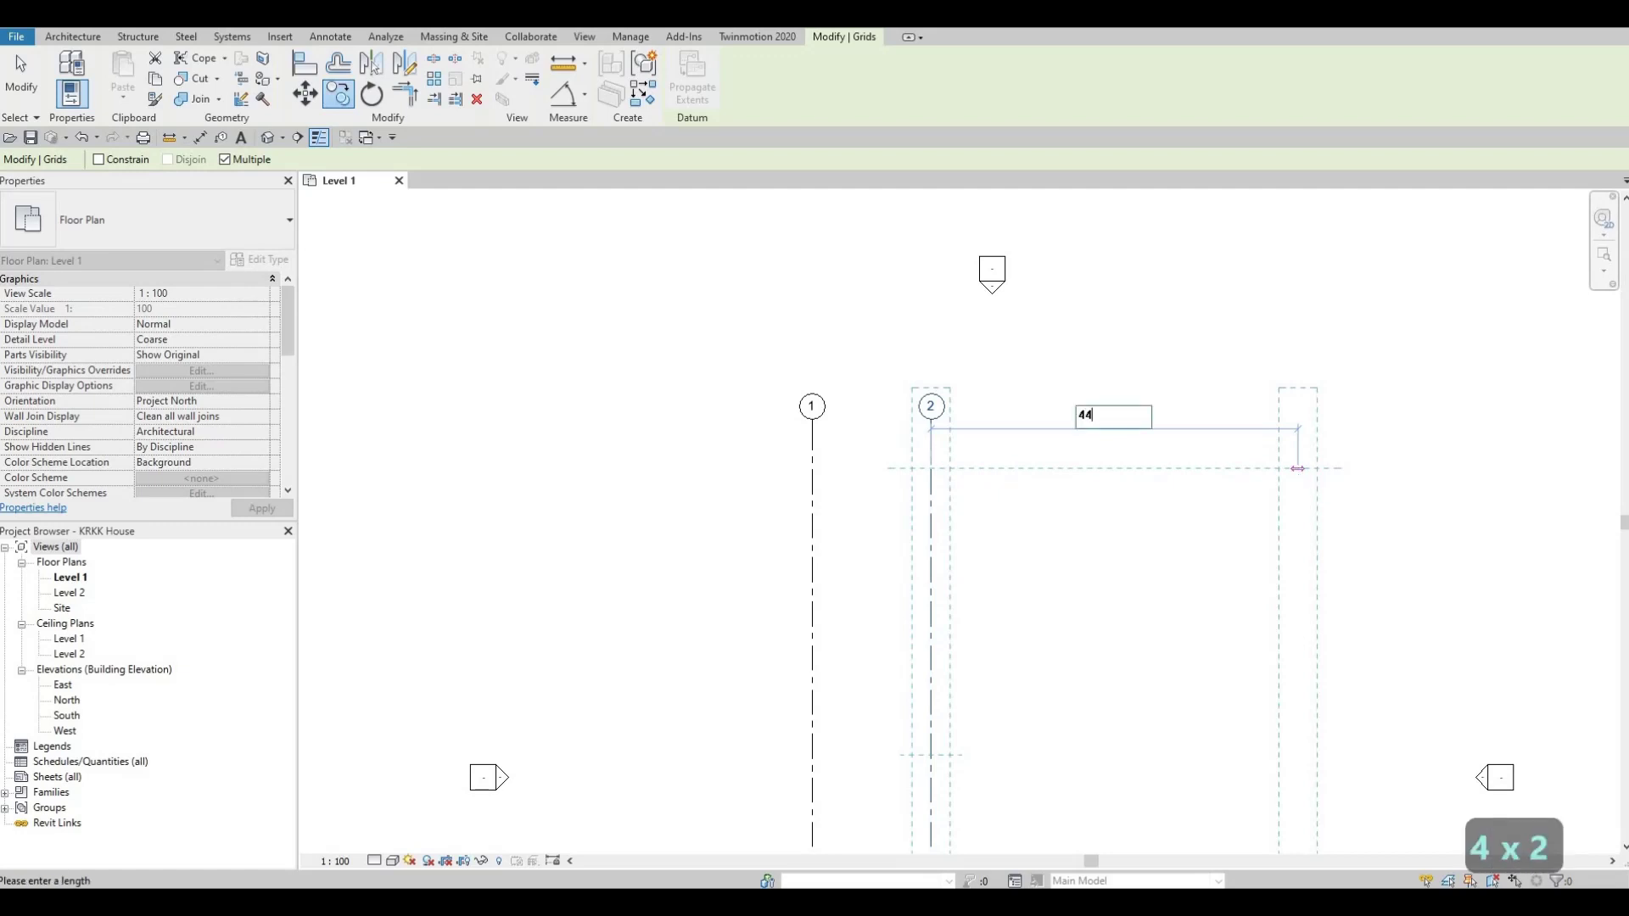
text(40)
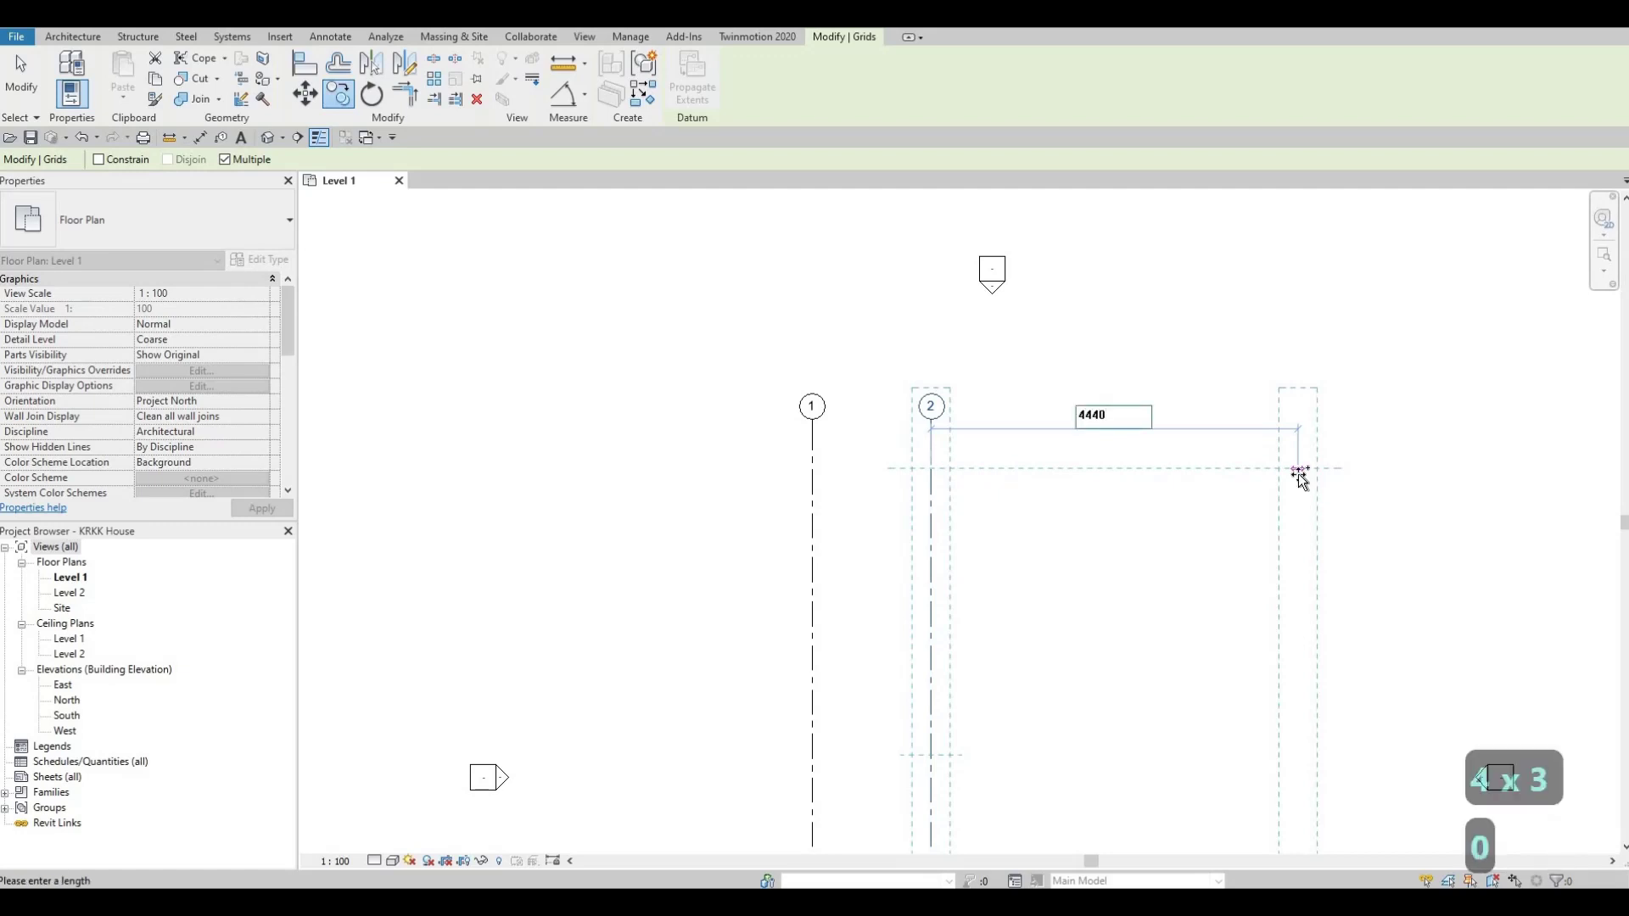
key(Return)
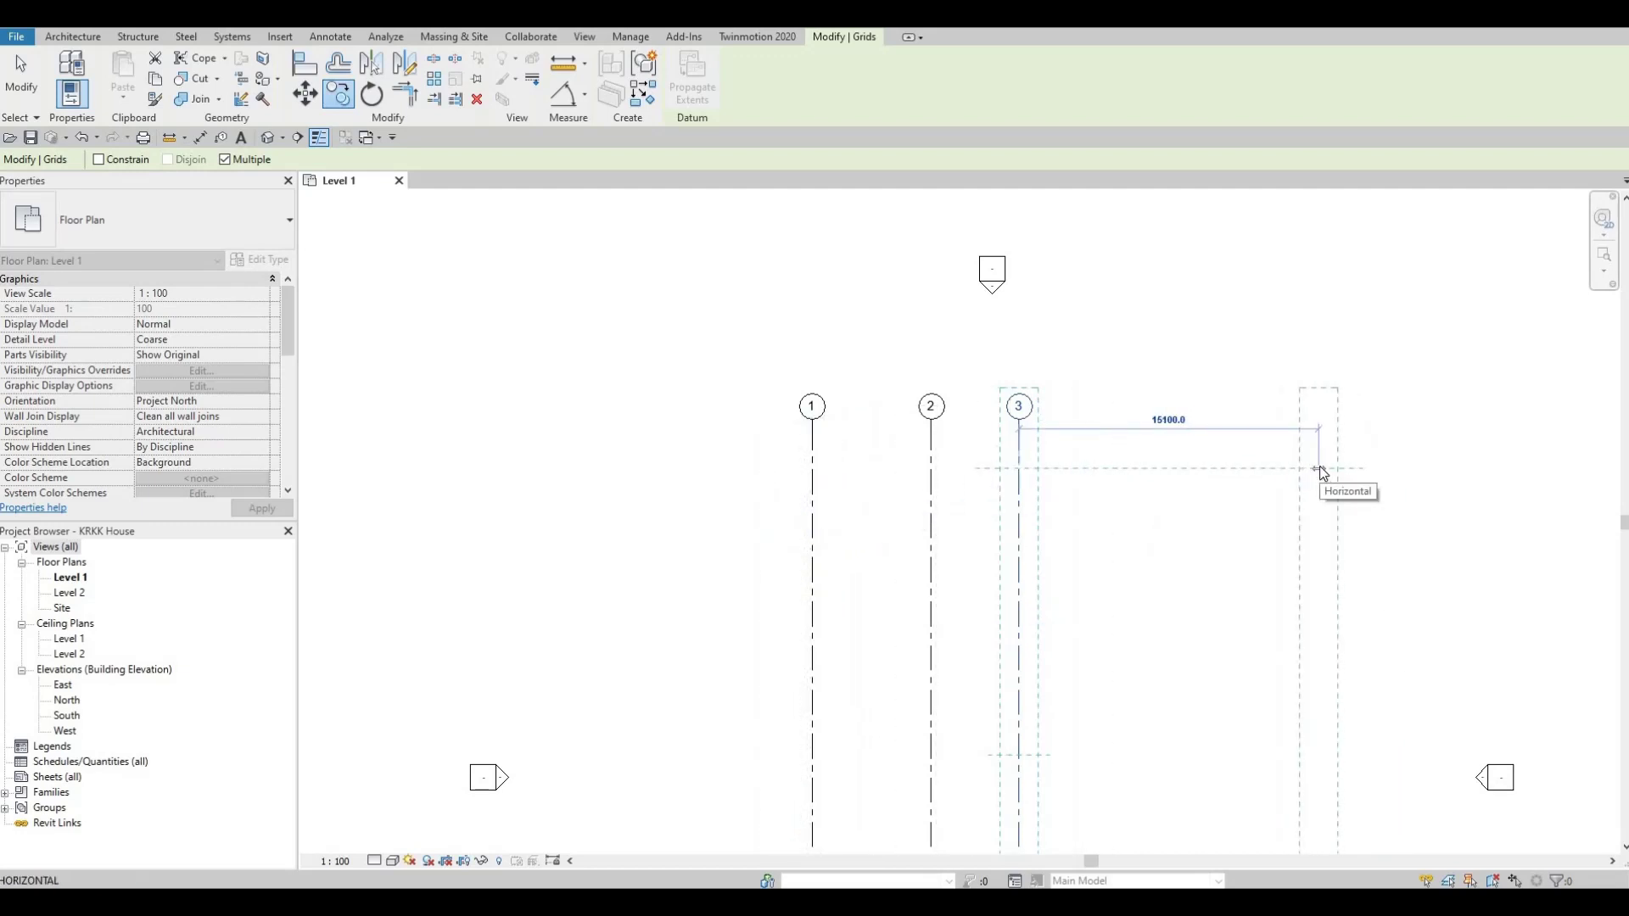
key(Escape)
key(Escape)
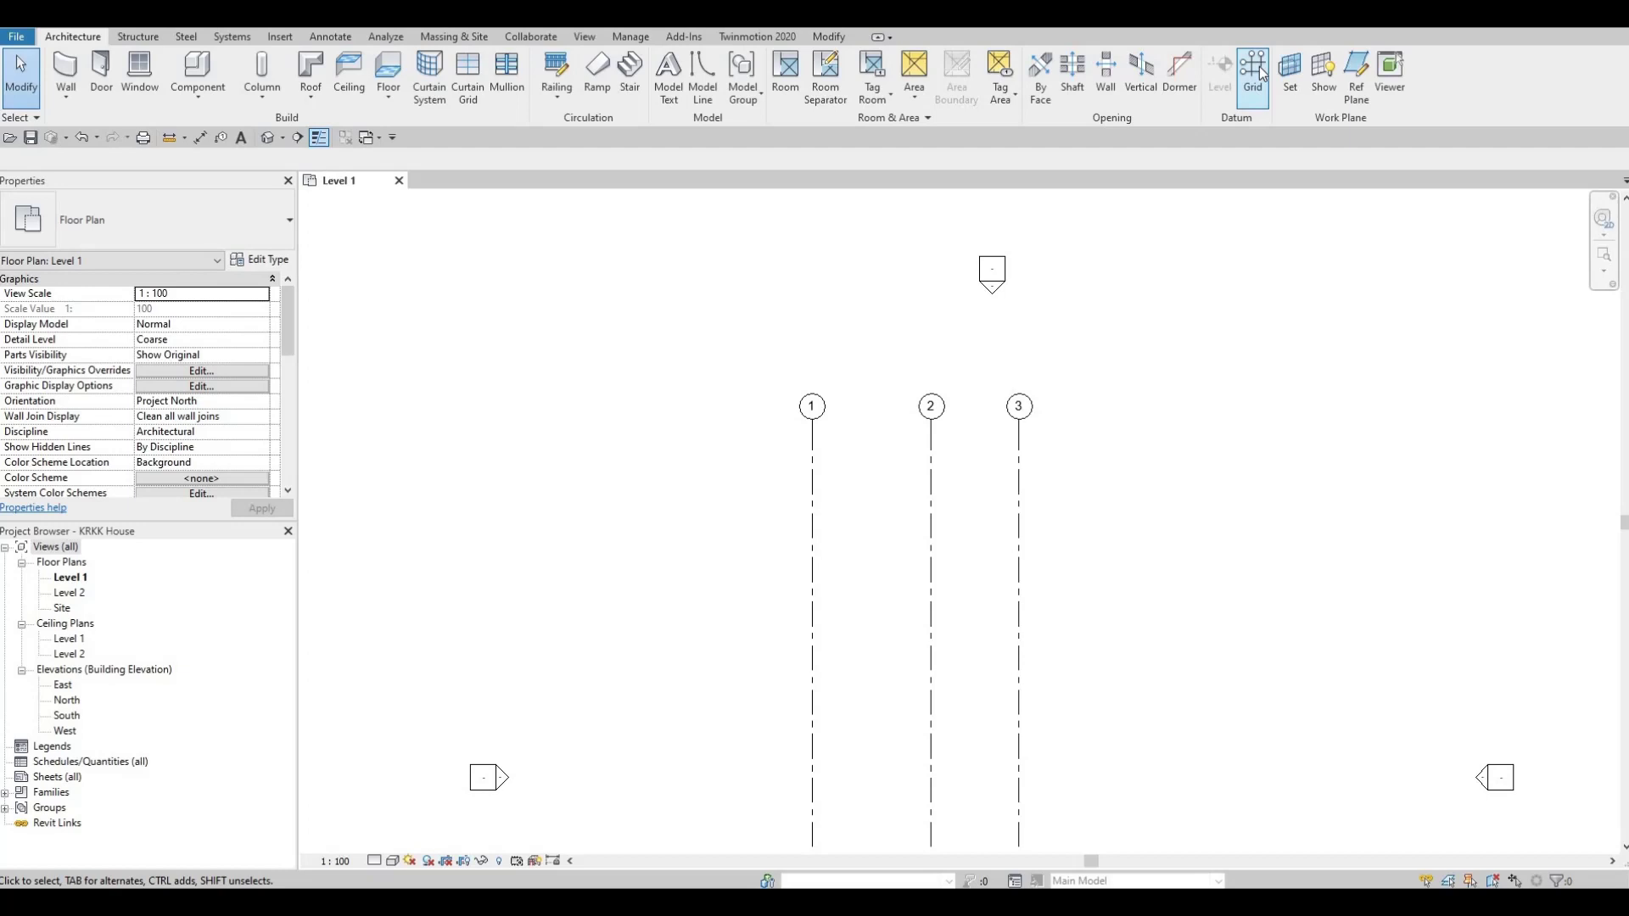
Draw a horizontal grid line from right to left across grids 1 to 3, slightly below their bubbles.
key(g)
key(r)
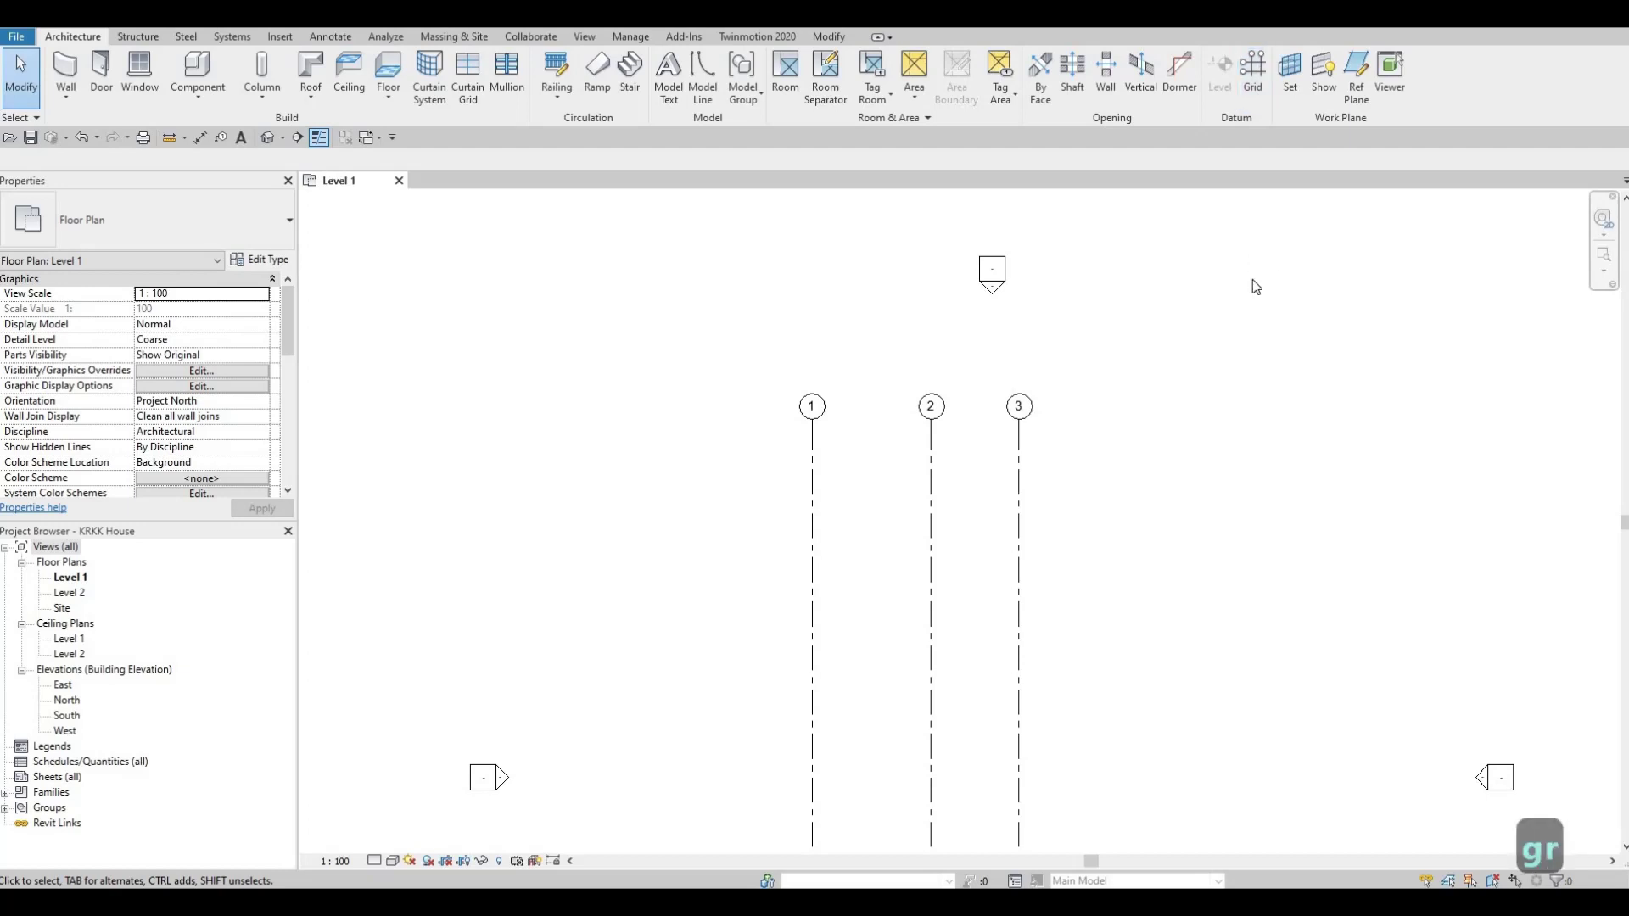
key(g)
key(r)
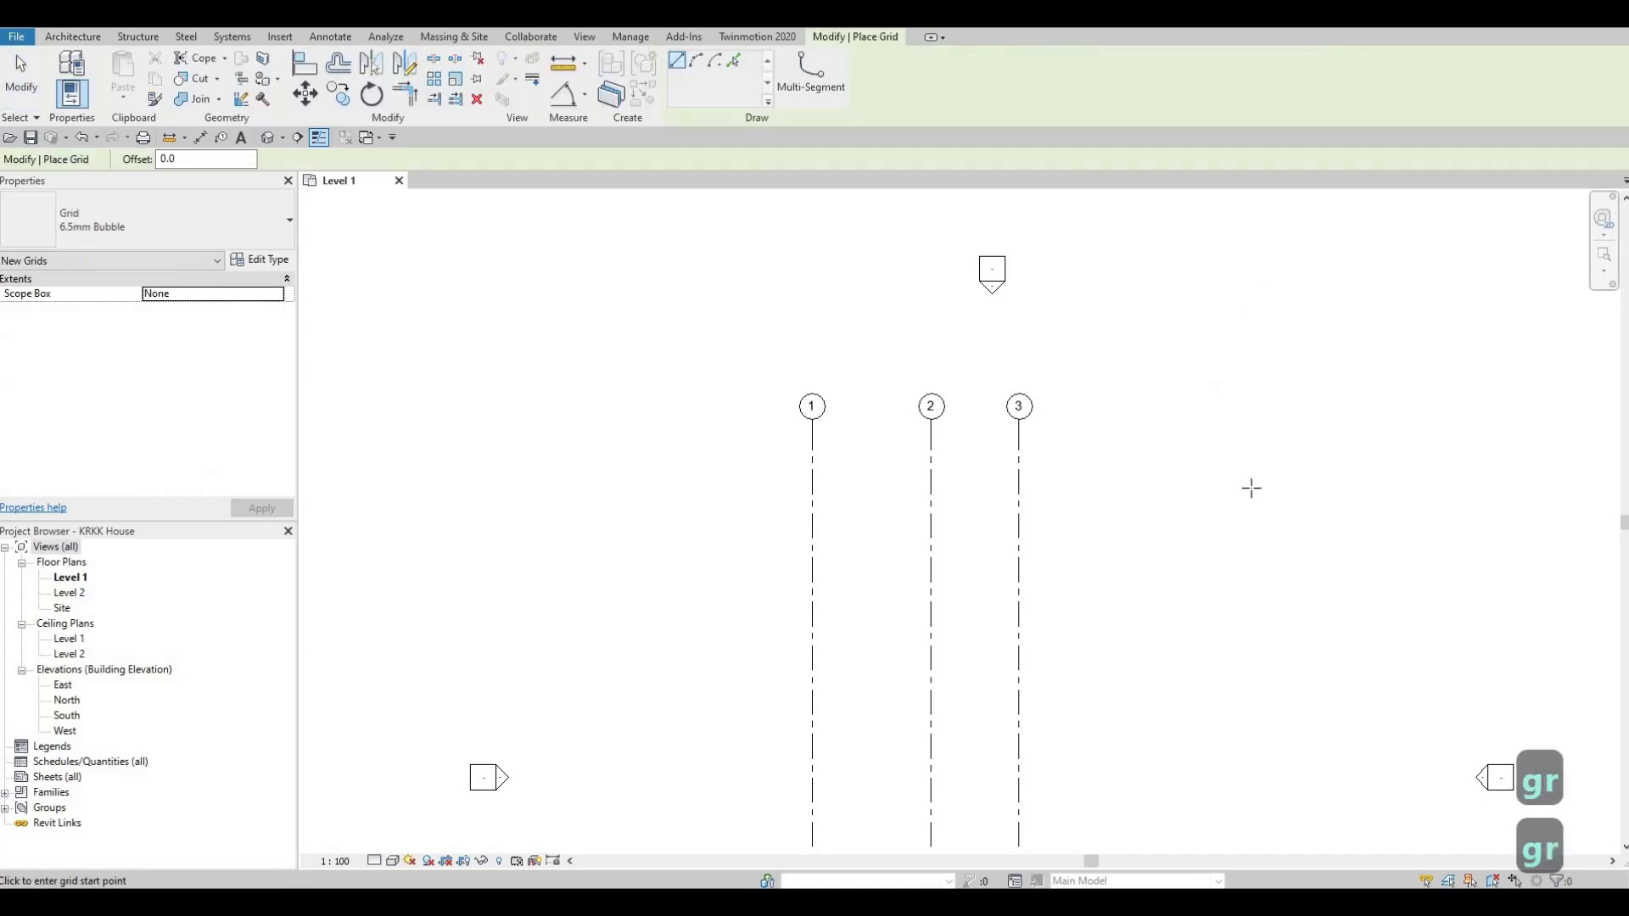
scroll(1252, 463, down, 2)
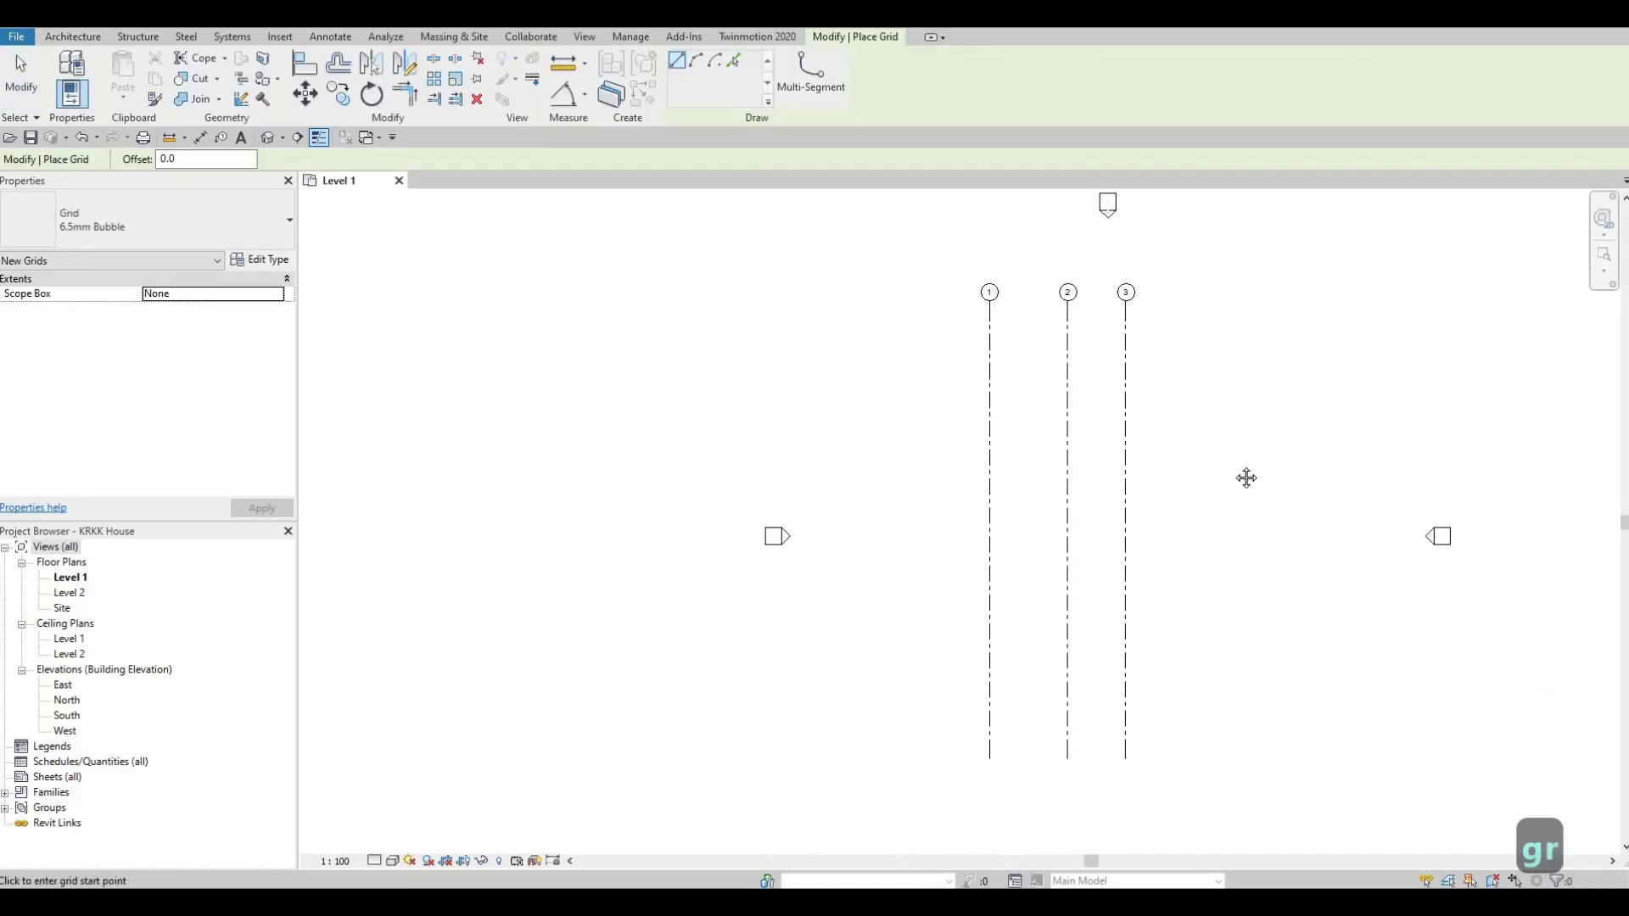
scroll(1133, 416, down, 2)
middle_drag(1137, 392, 1113, 375)
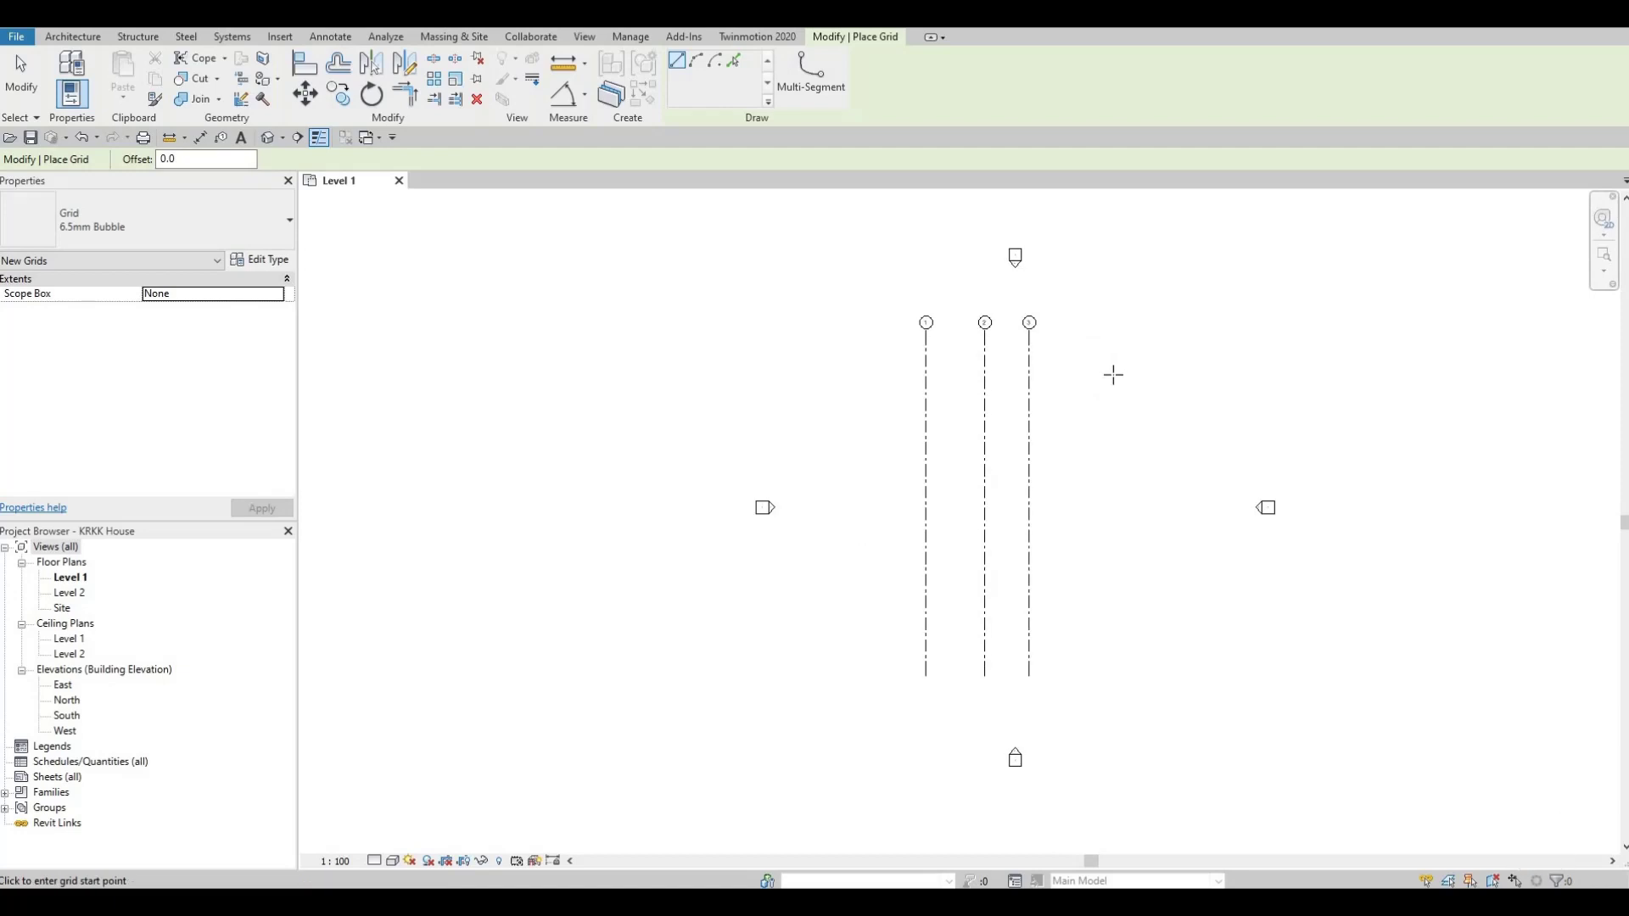
click(1107, 375)
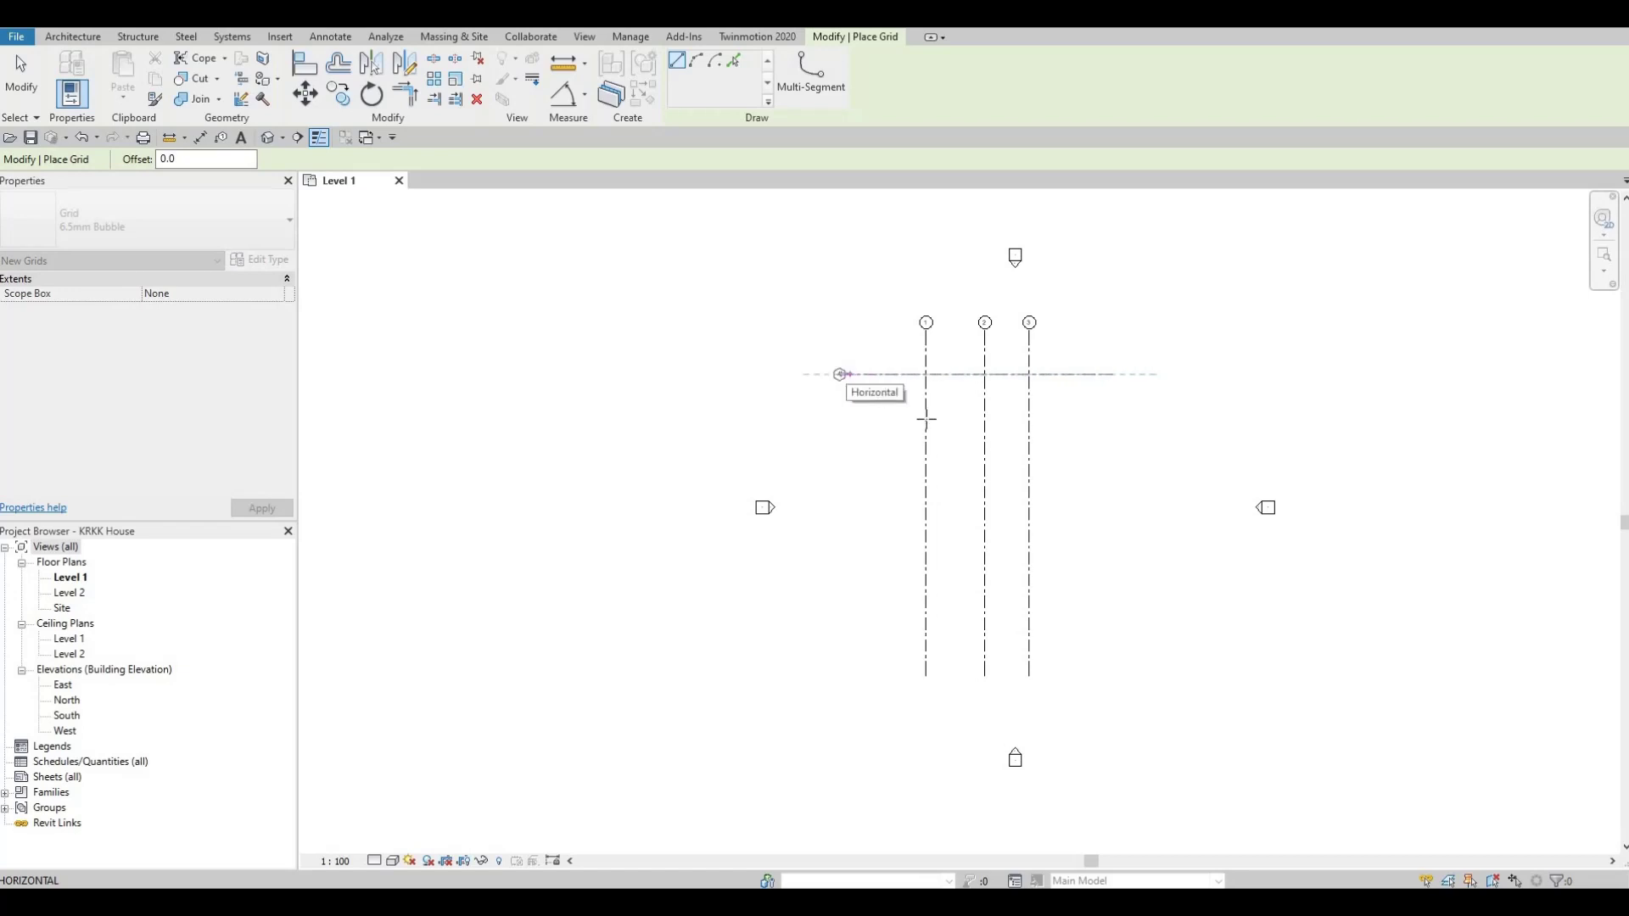
click(840, 374)
scroll(829, 380, up, 3)
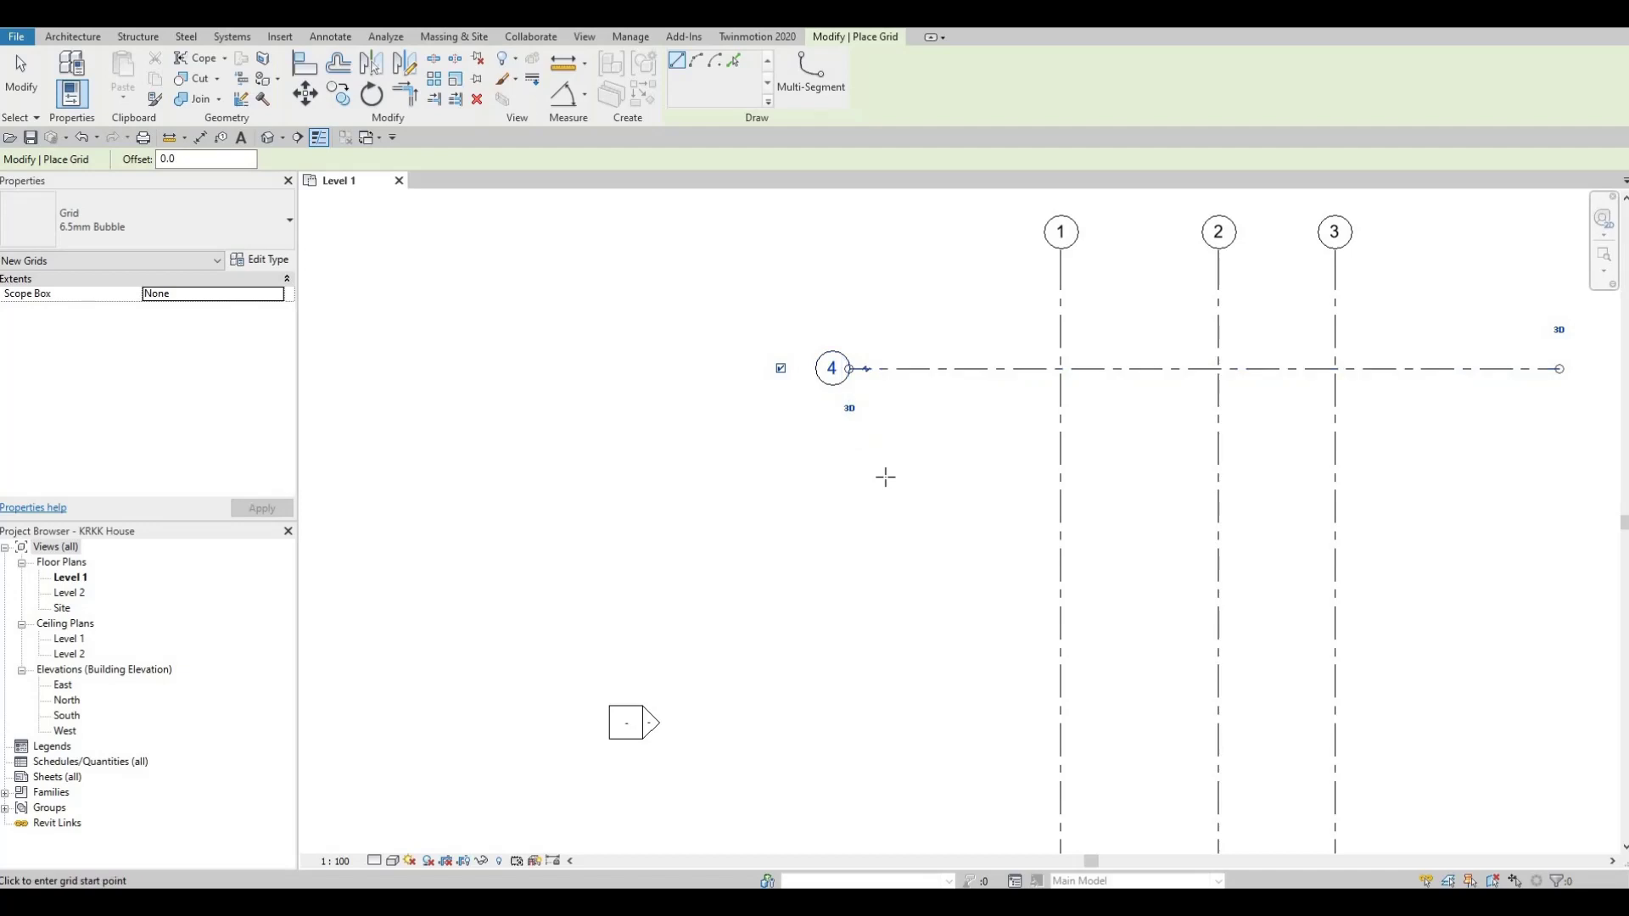
key(Escape)
key(Escape)
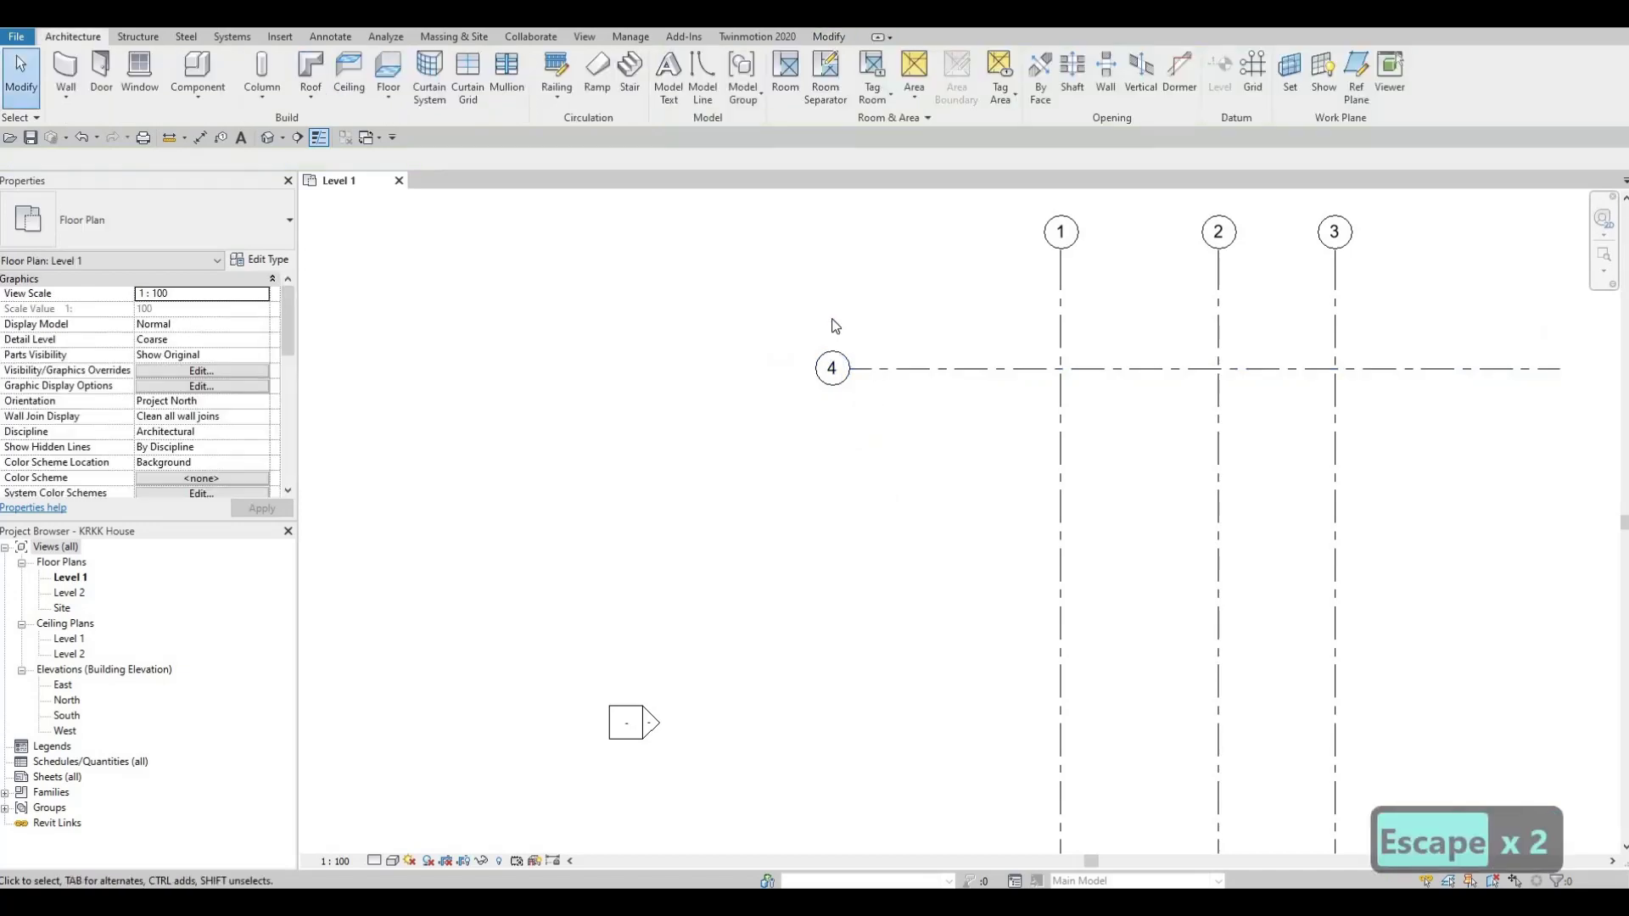
Rename the horizontal grid line as A.
scroll(823, 339, up, 3)
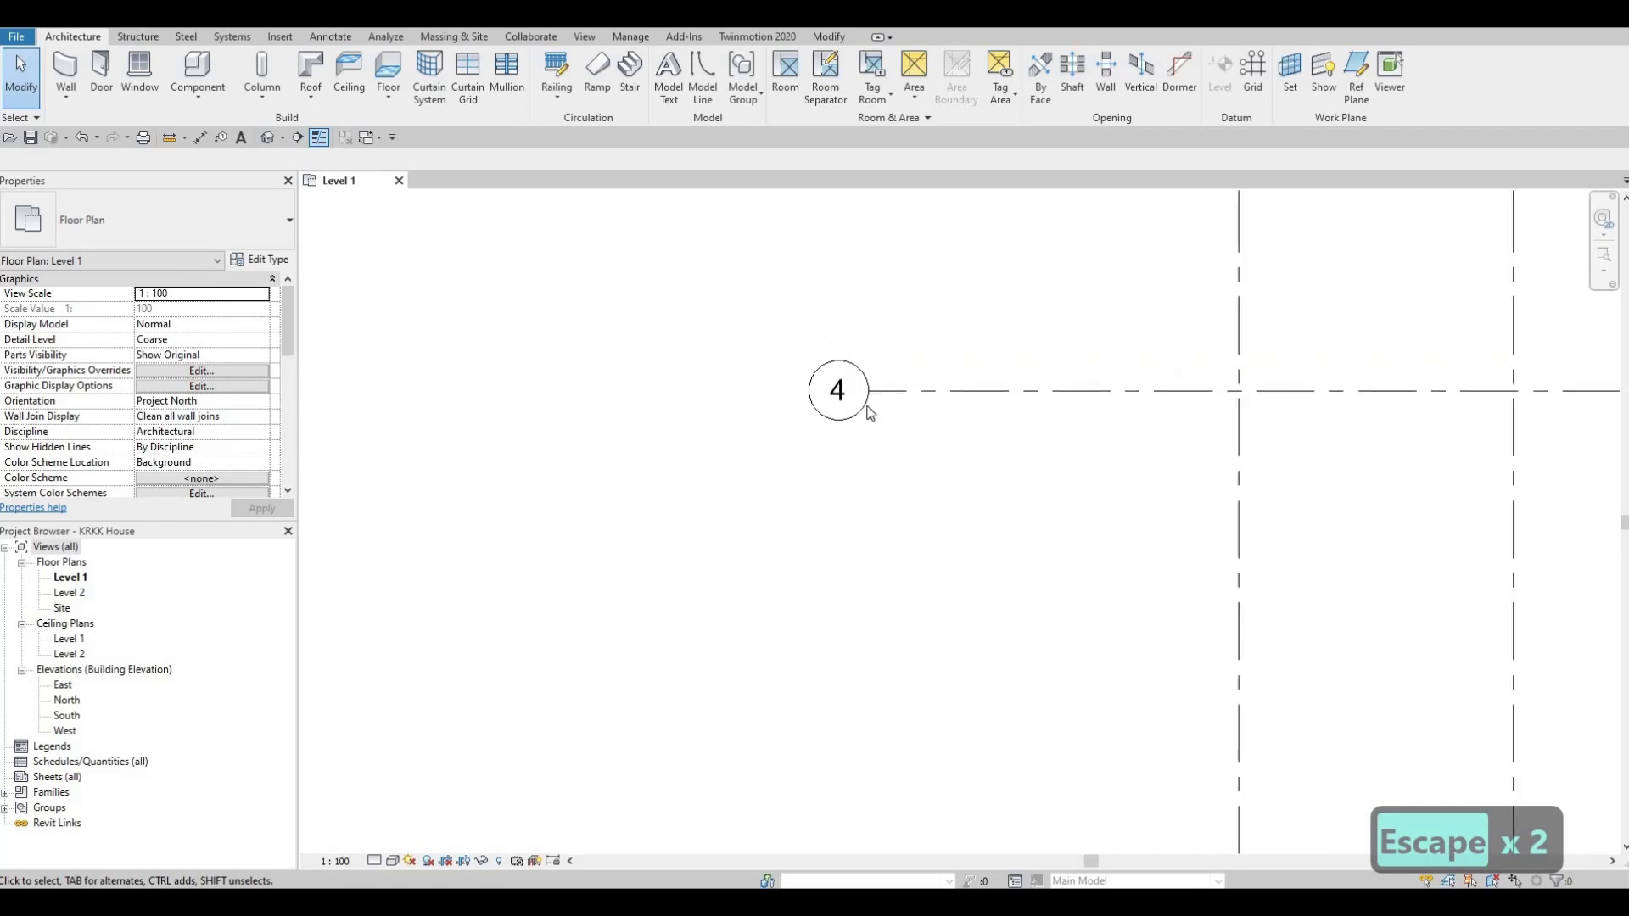
scroll(870, 413, up, 2)
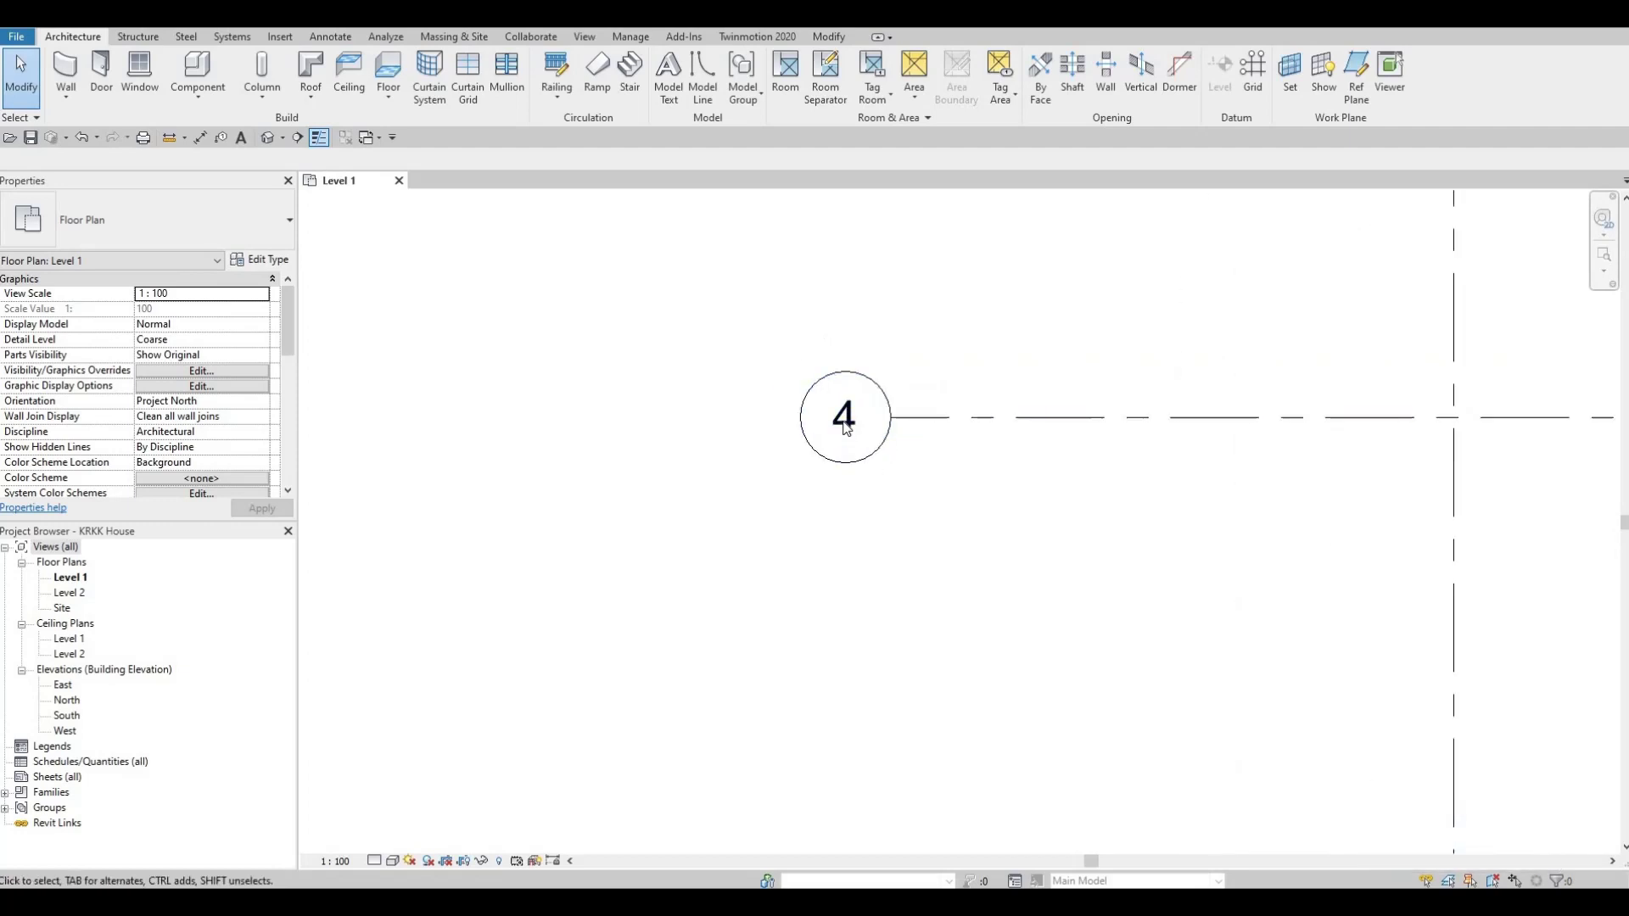
click(843, 426)
click(833, 433)
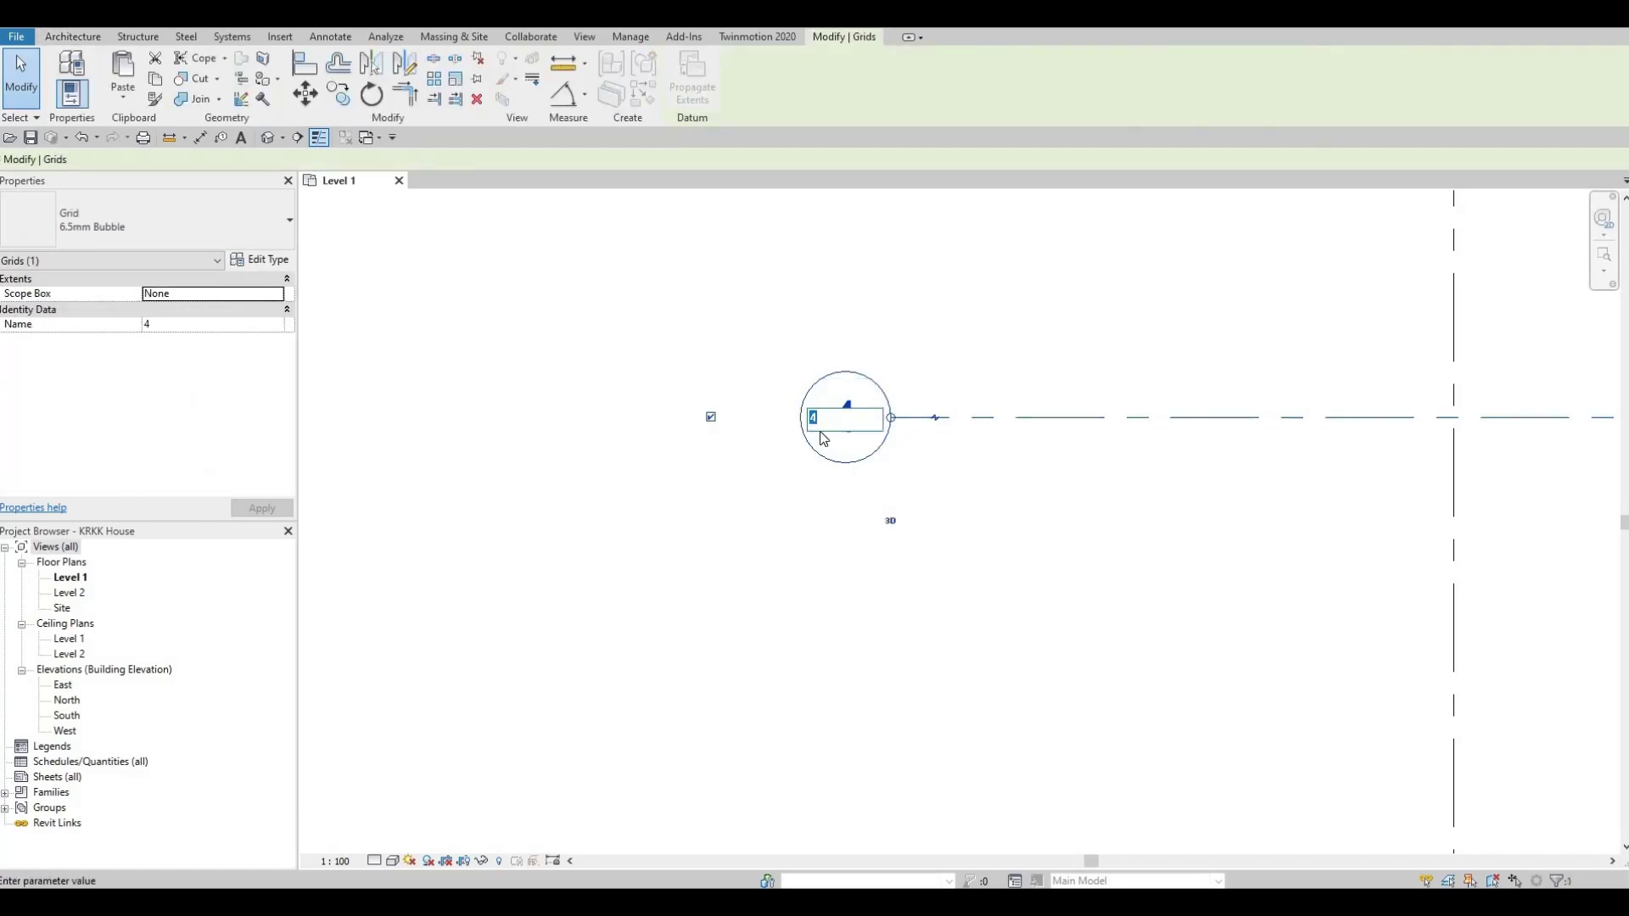
text(A)
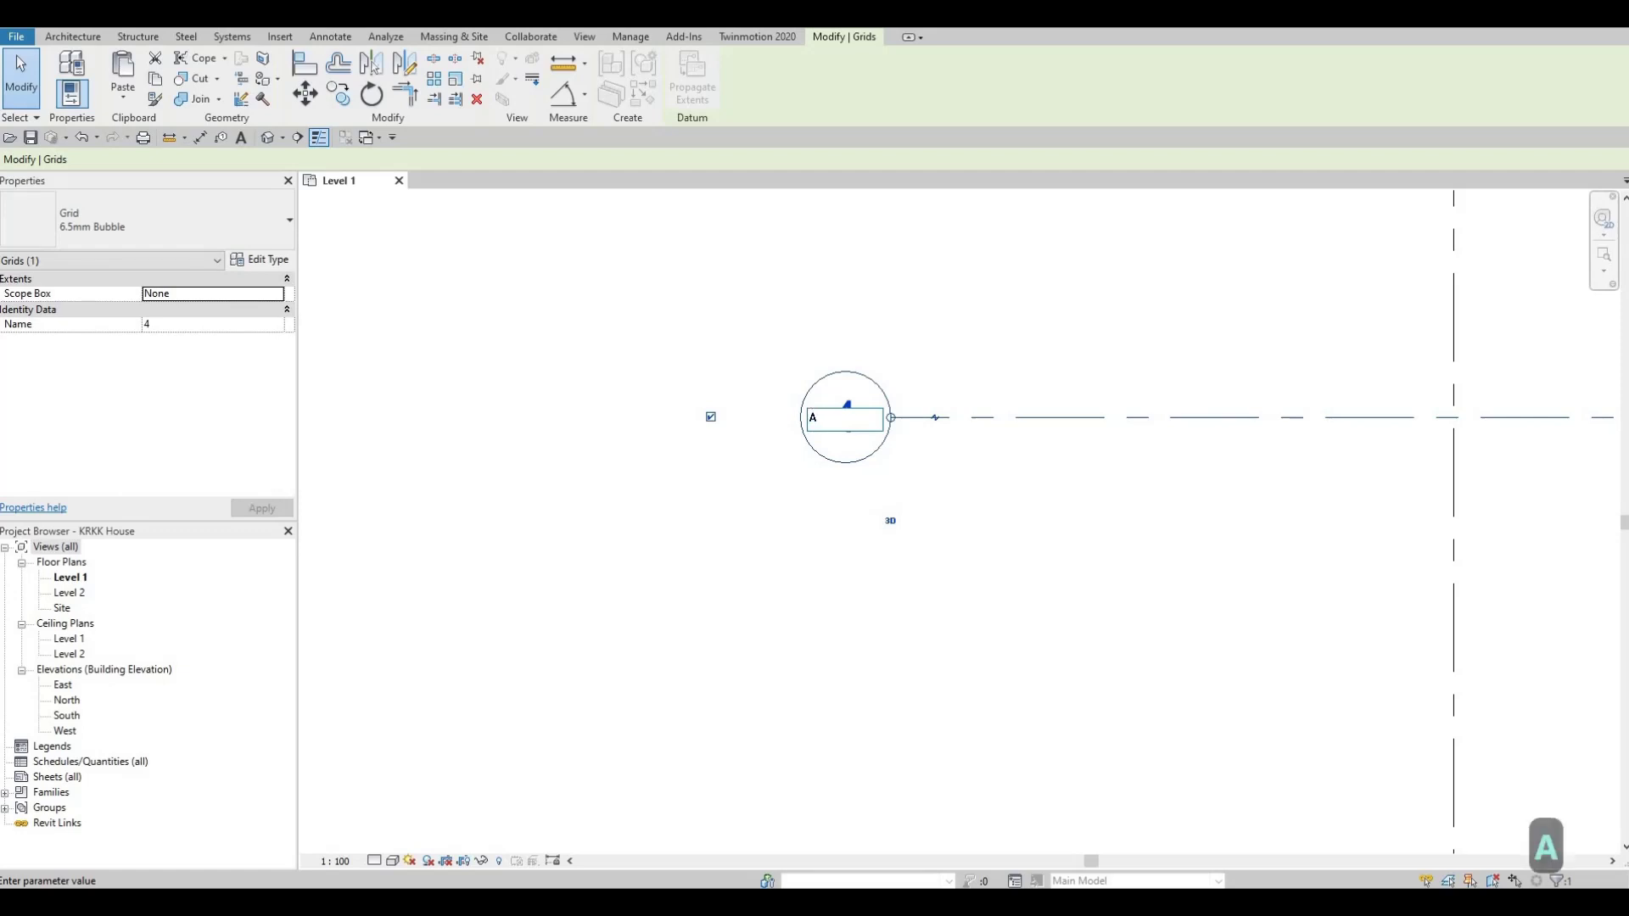
click(1223, 523)
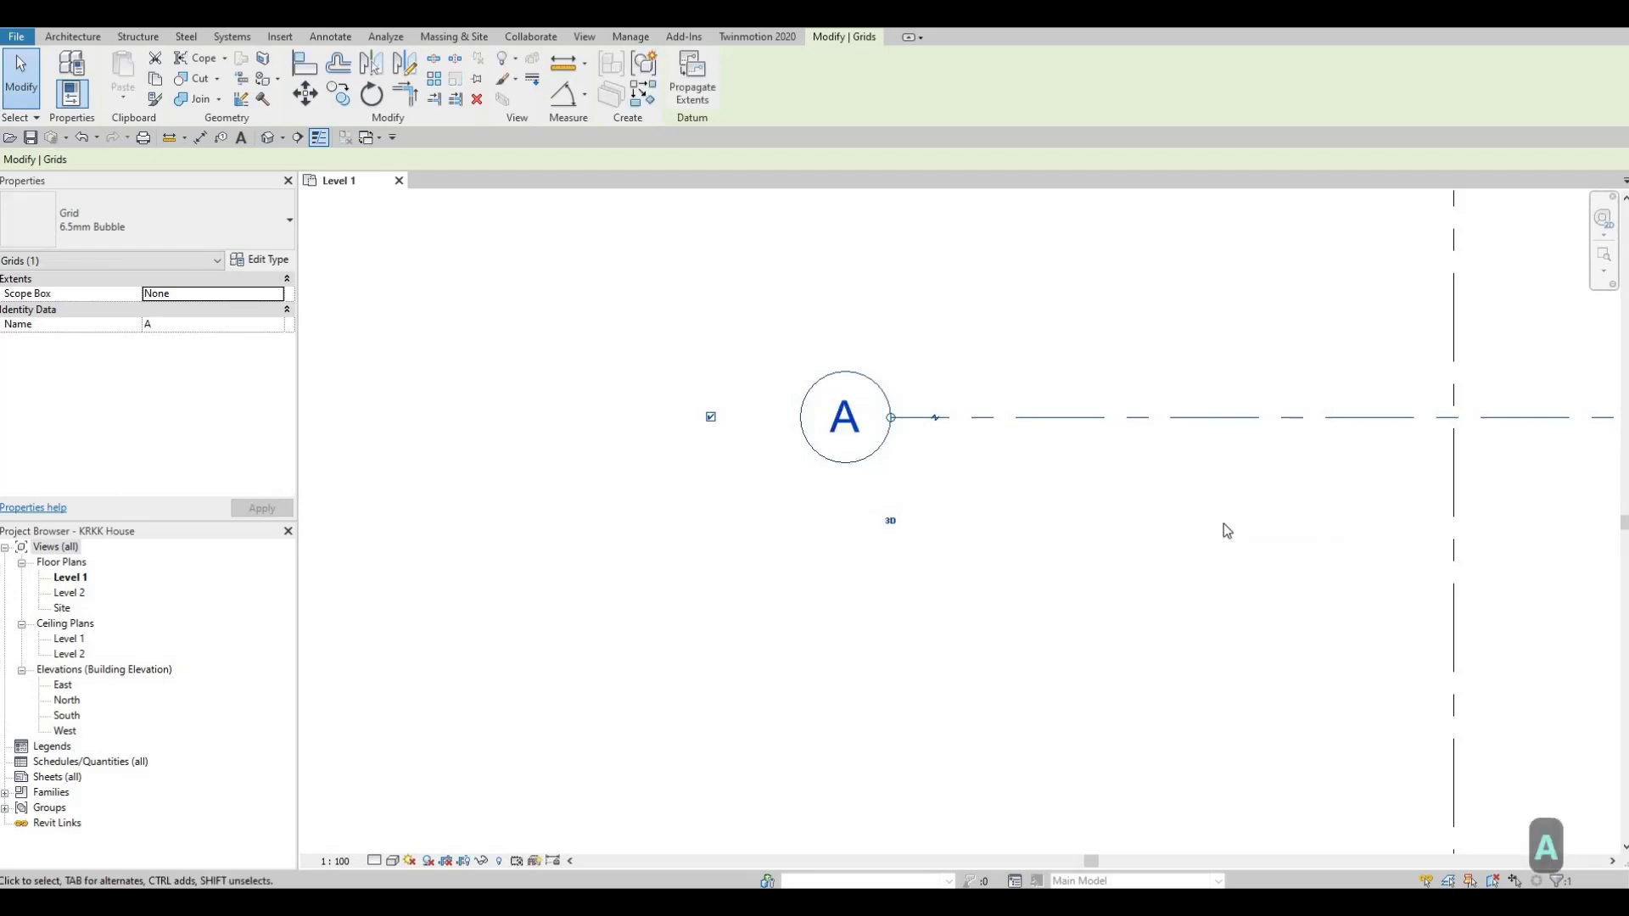
scroll(1222, 521, down, 6)
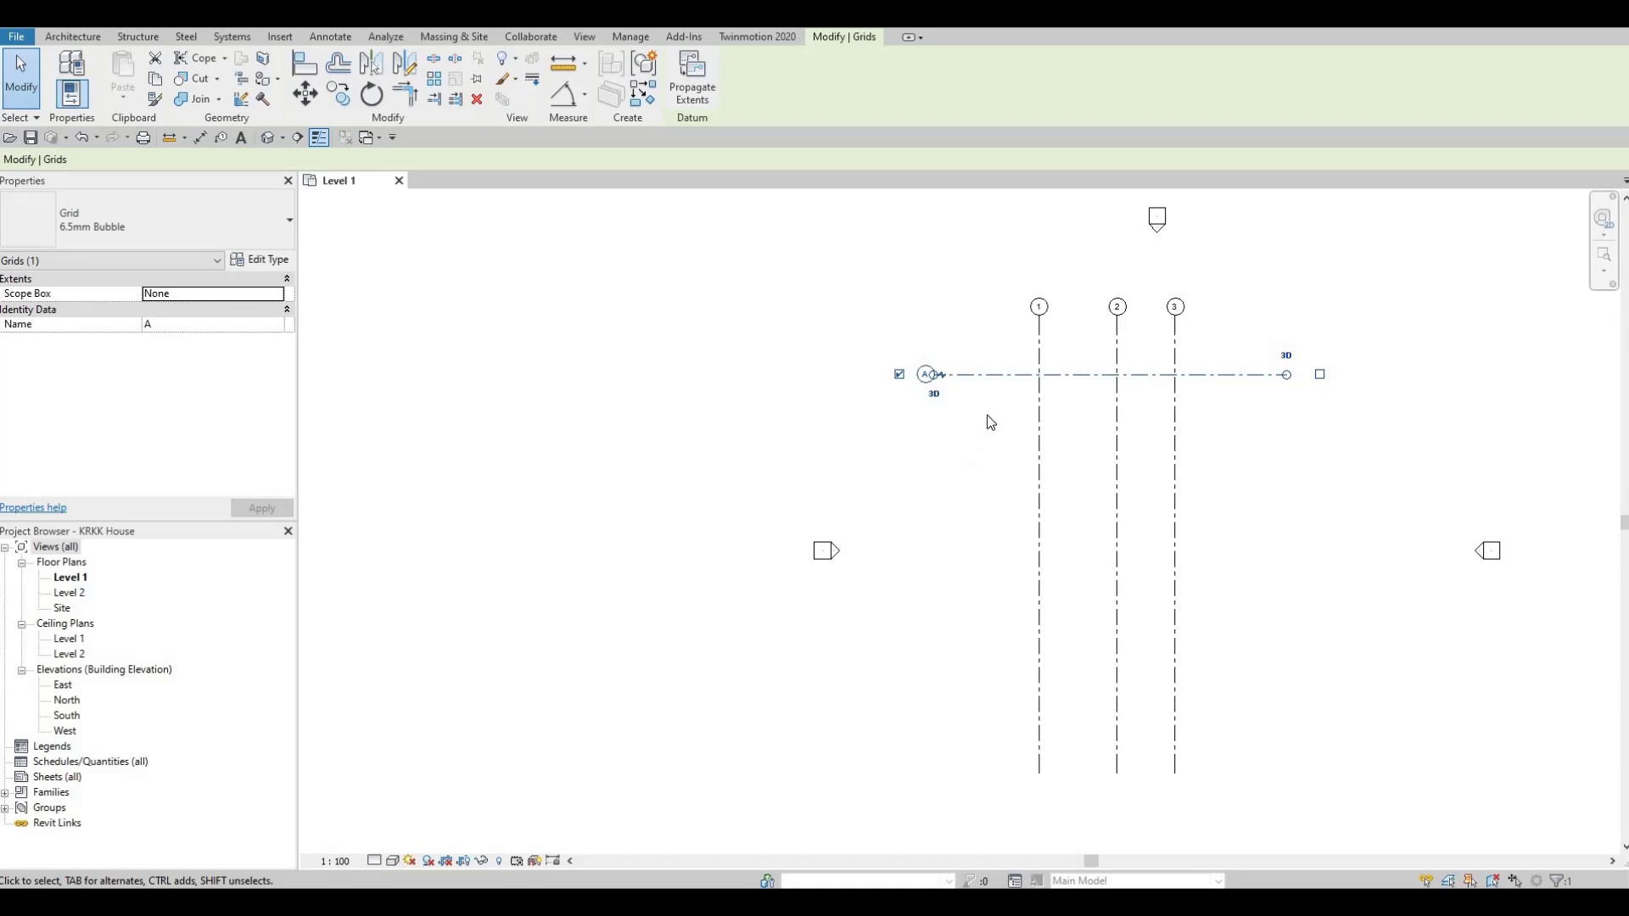
scroll(993, 450, up, 3)
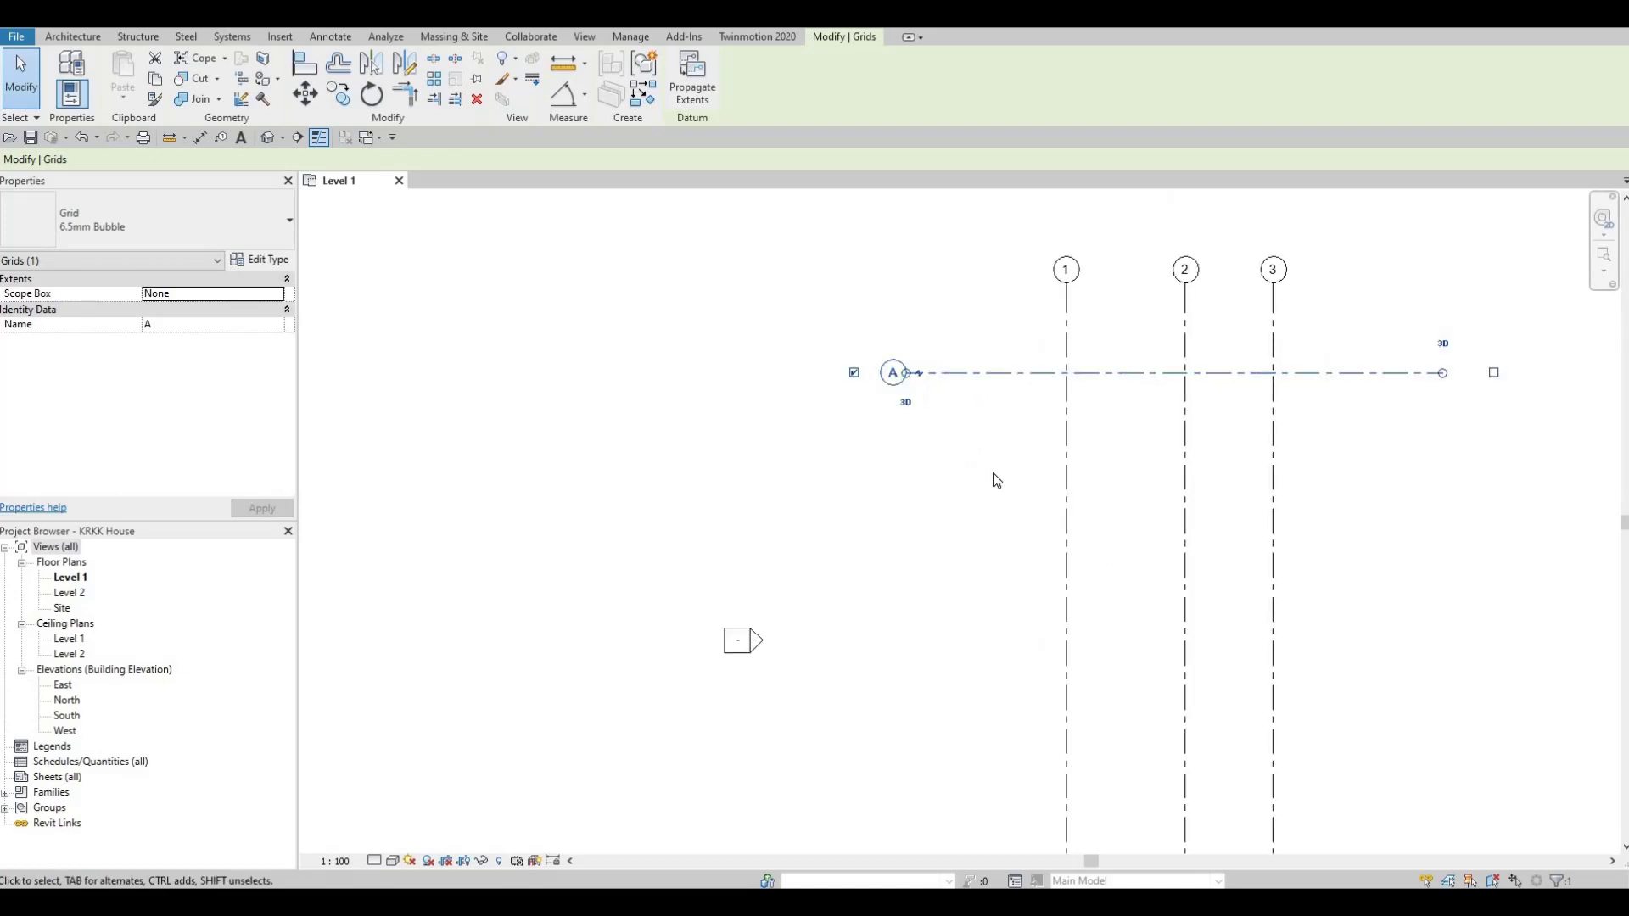
key(Escape)
key(Escape)
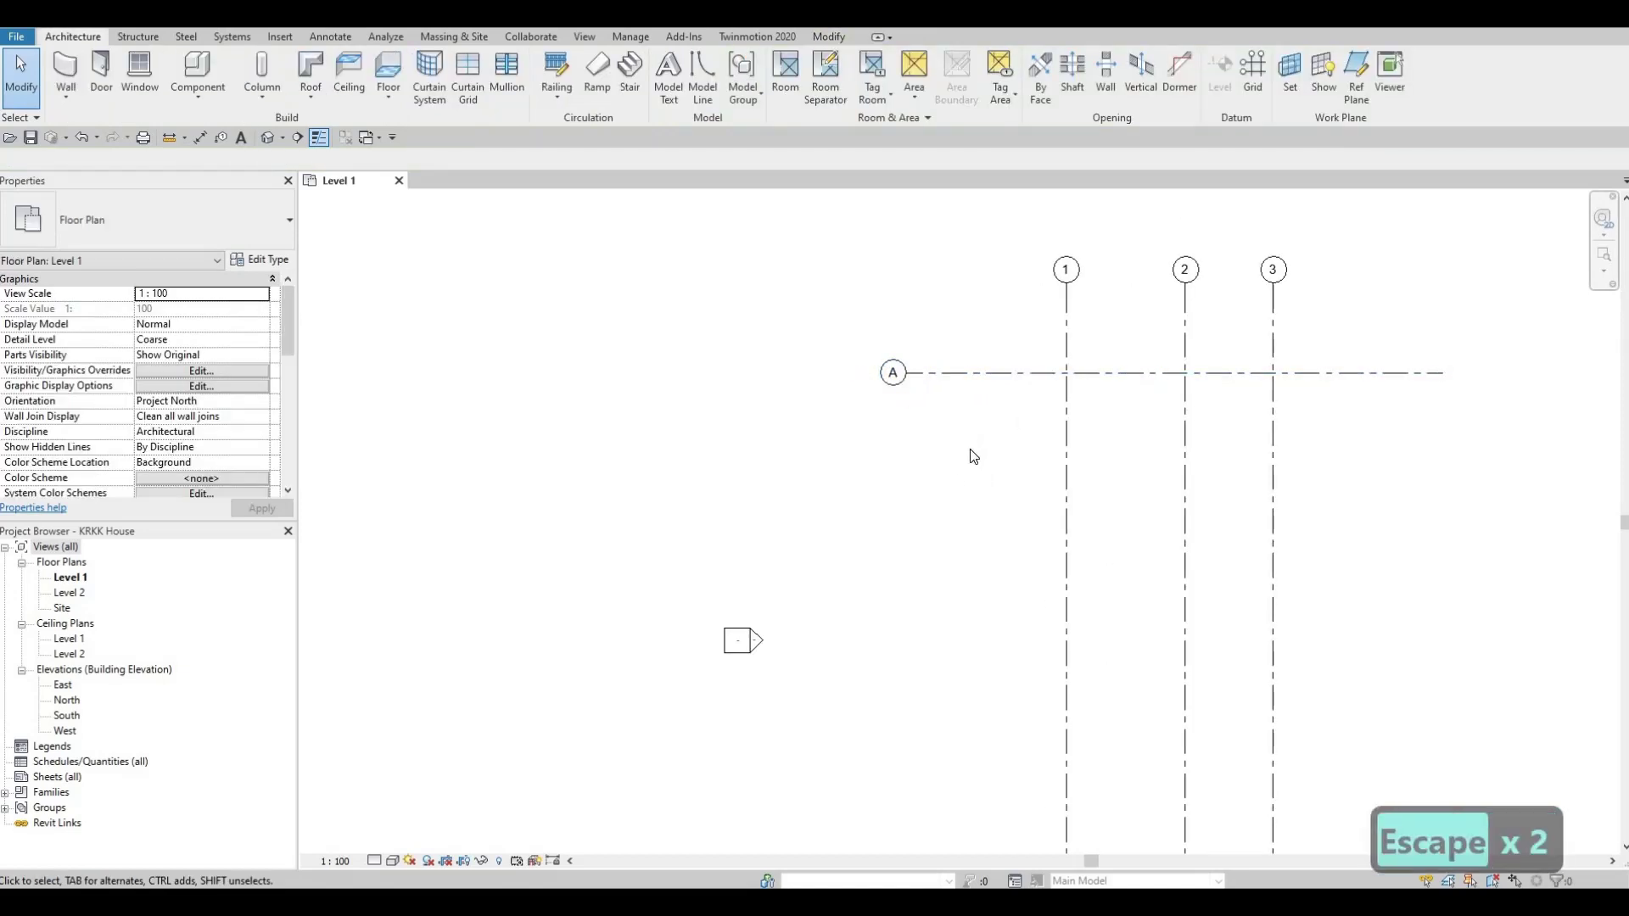
Copy grid A downwards by 3480 mm with the Multiple option enabled.
click(992, 375)
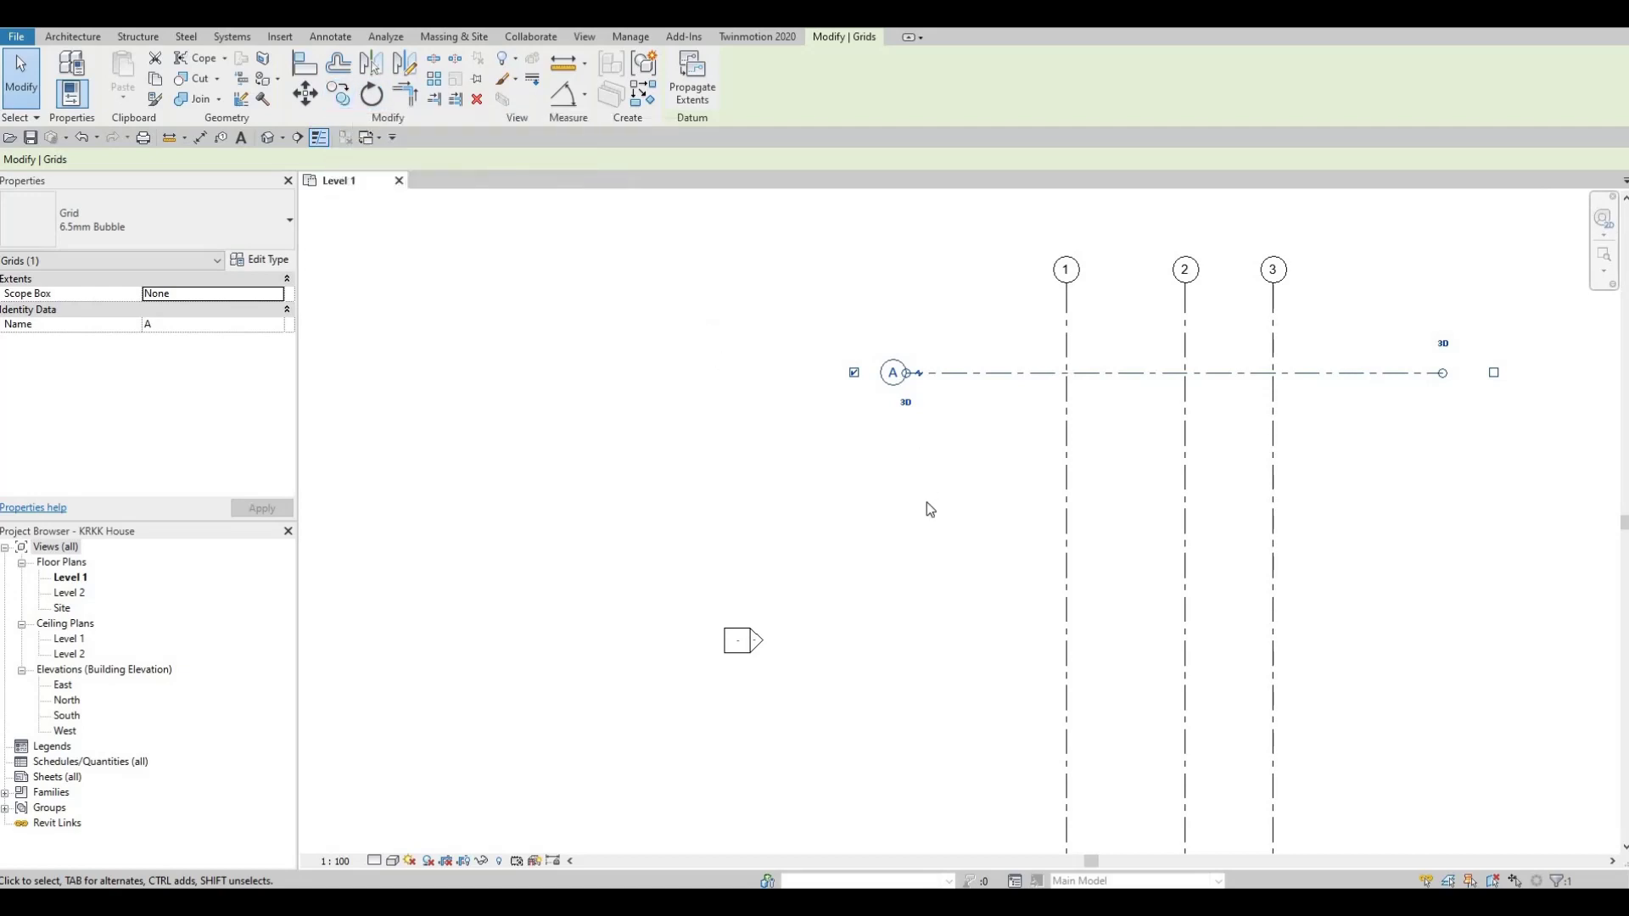
key(c)
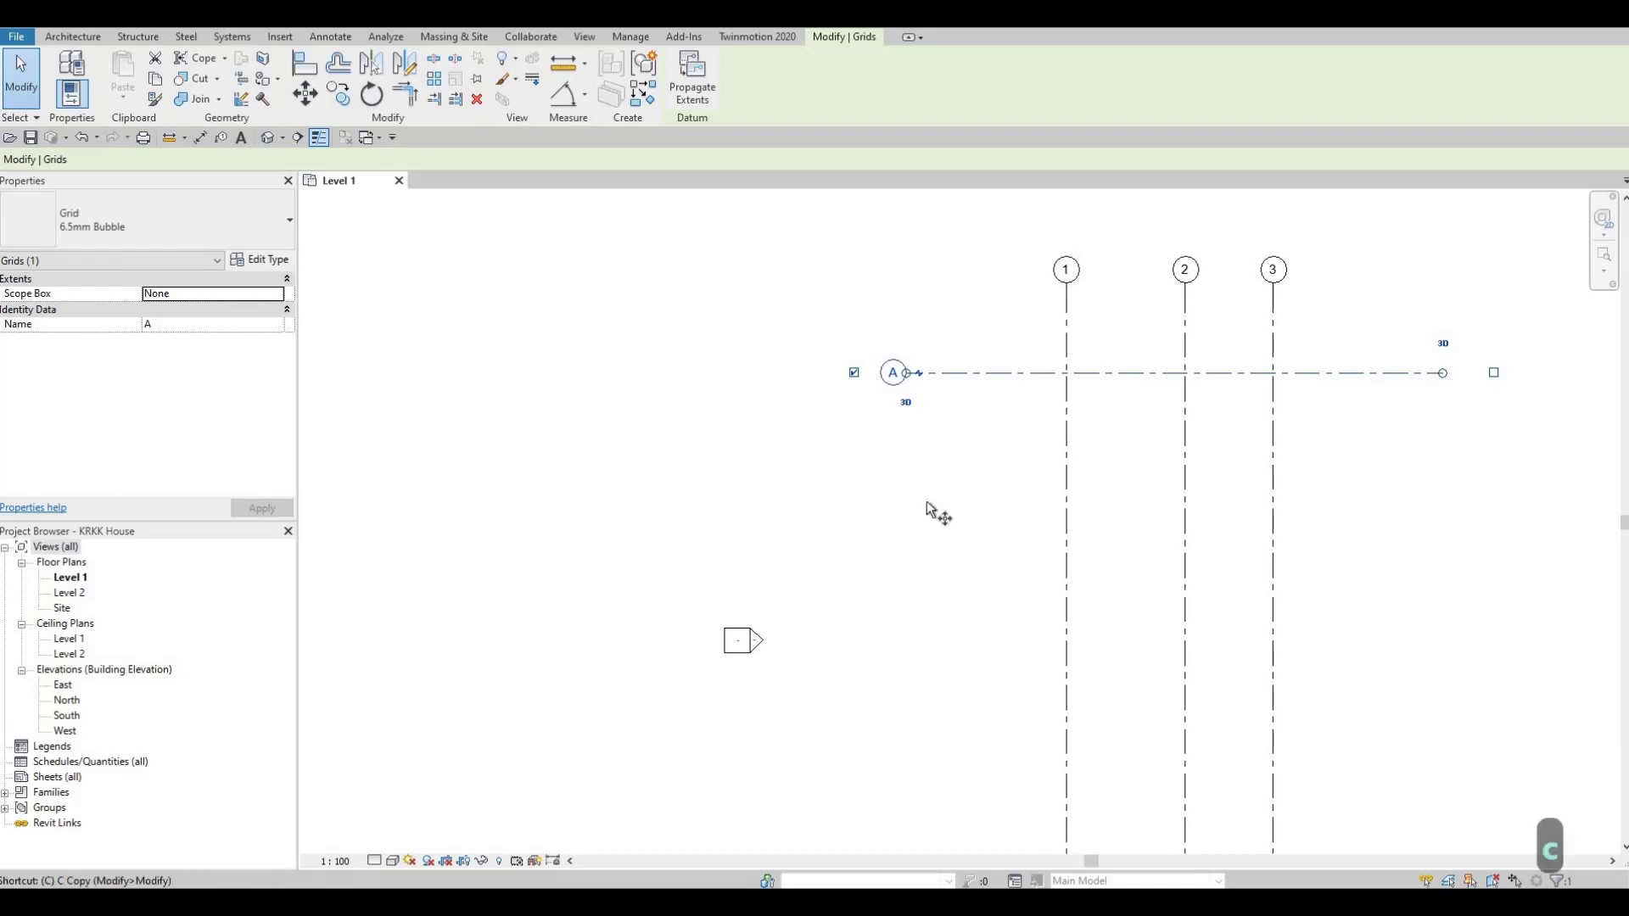
key(o)
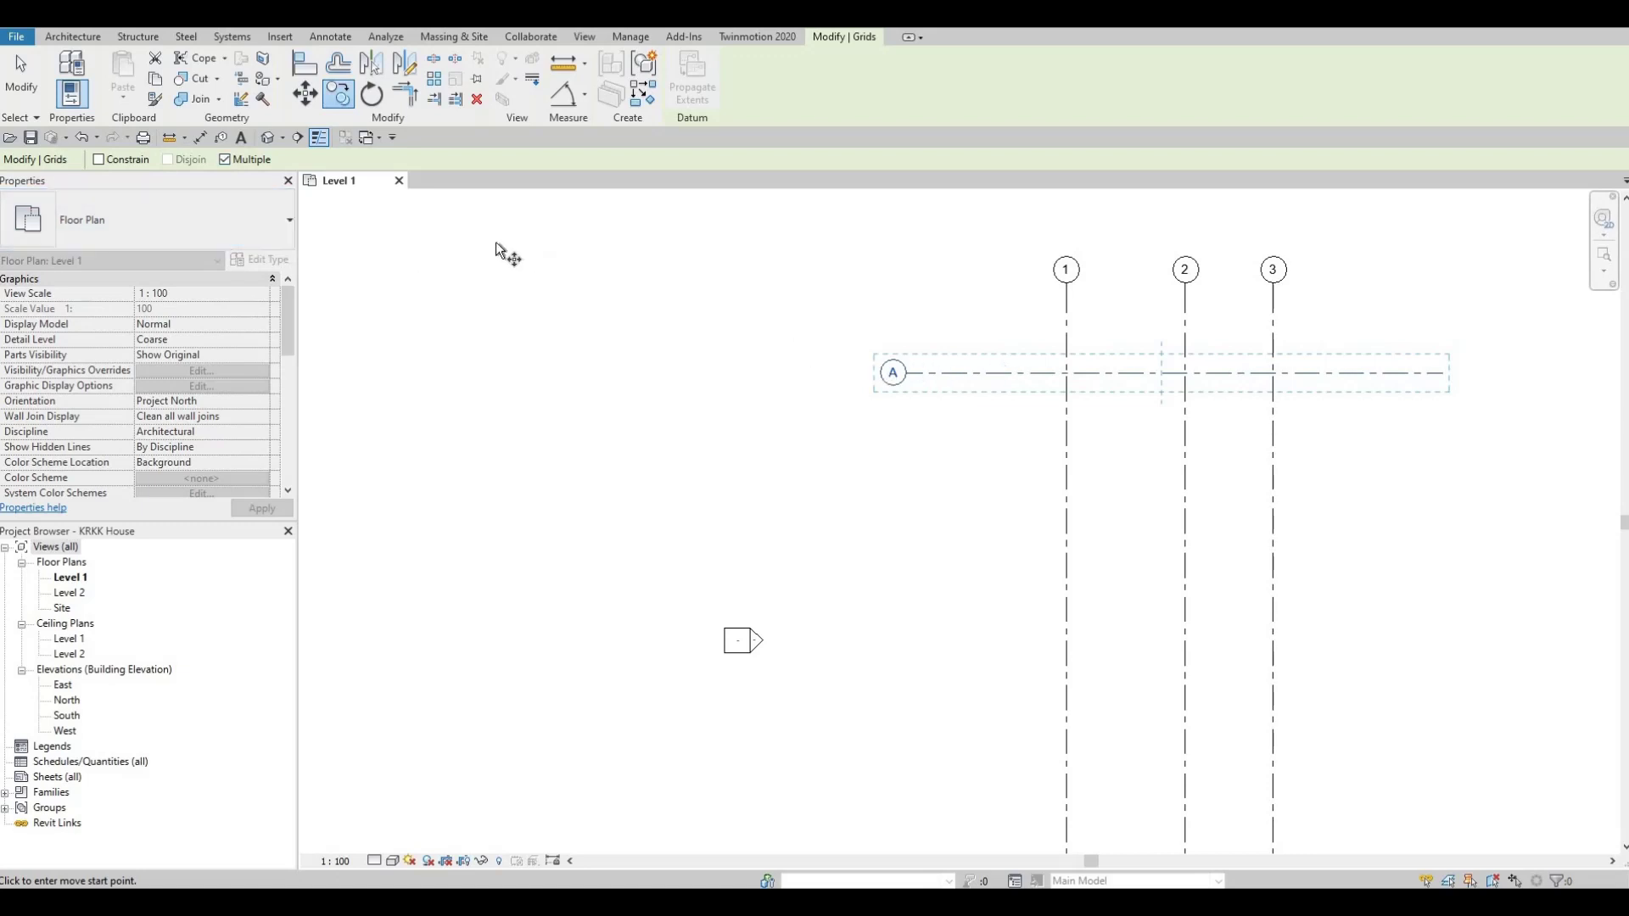
click(969, 382)
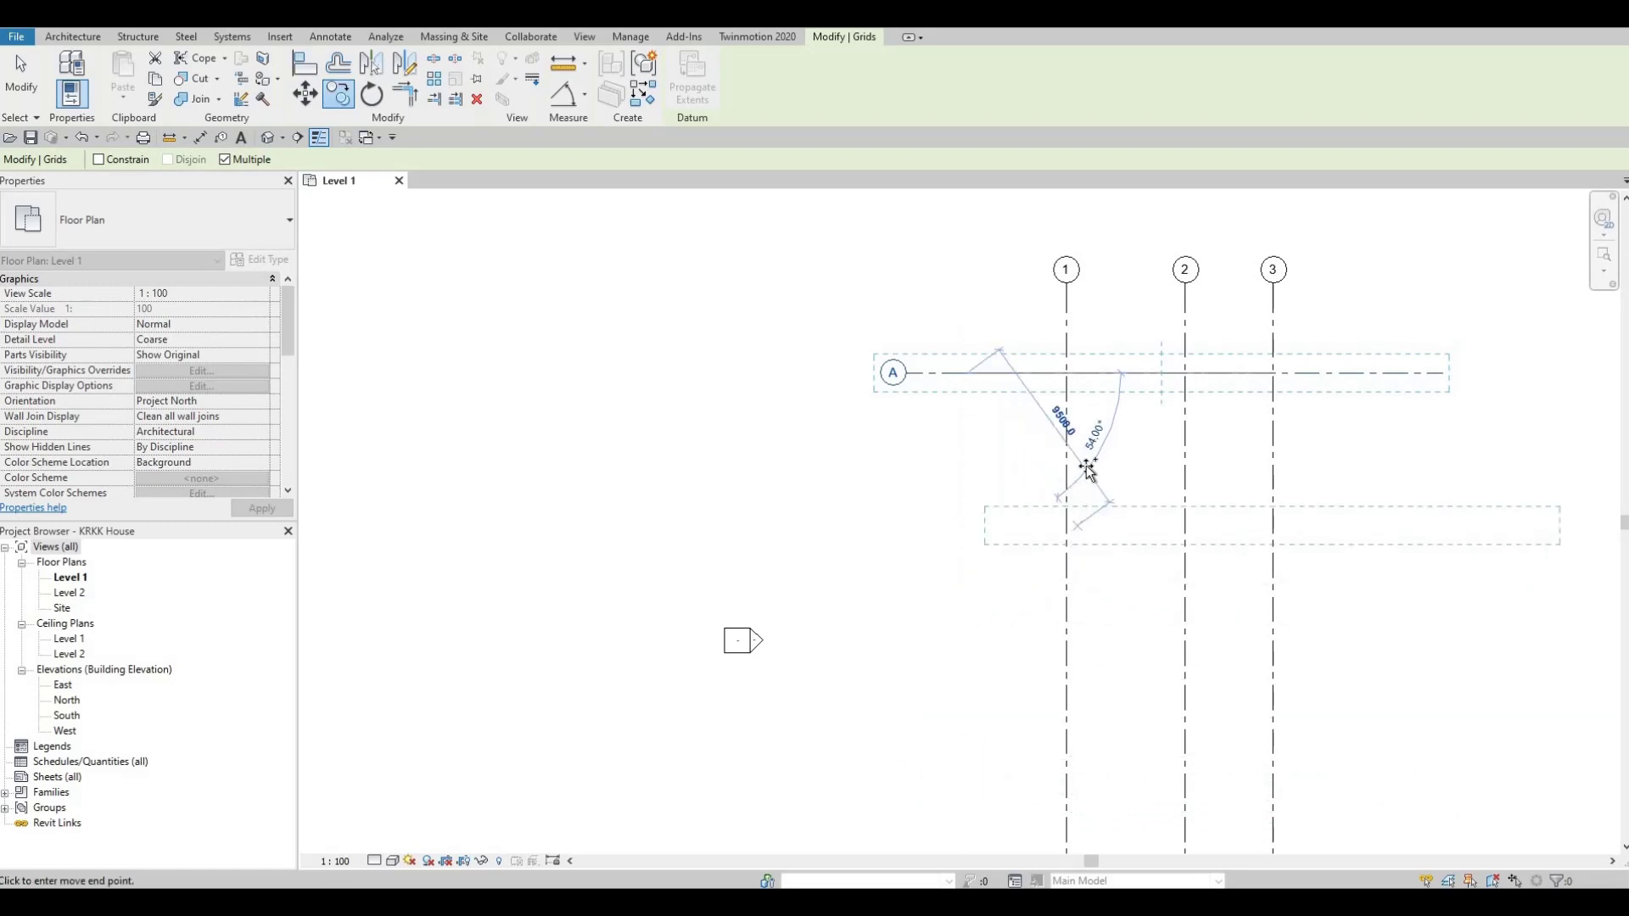
middle_drag(954, 733, 934, 636)
scroll(934, 637, down, 2)
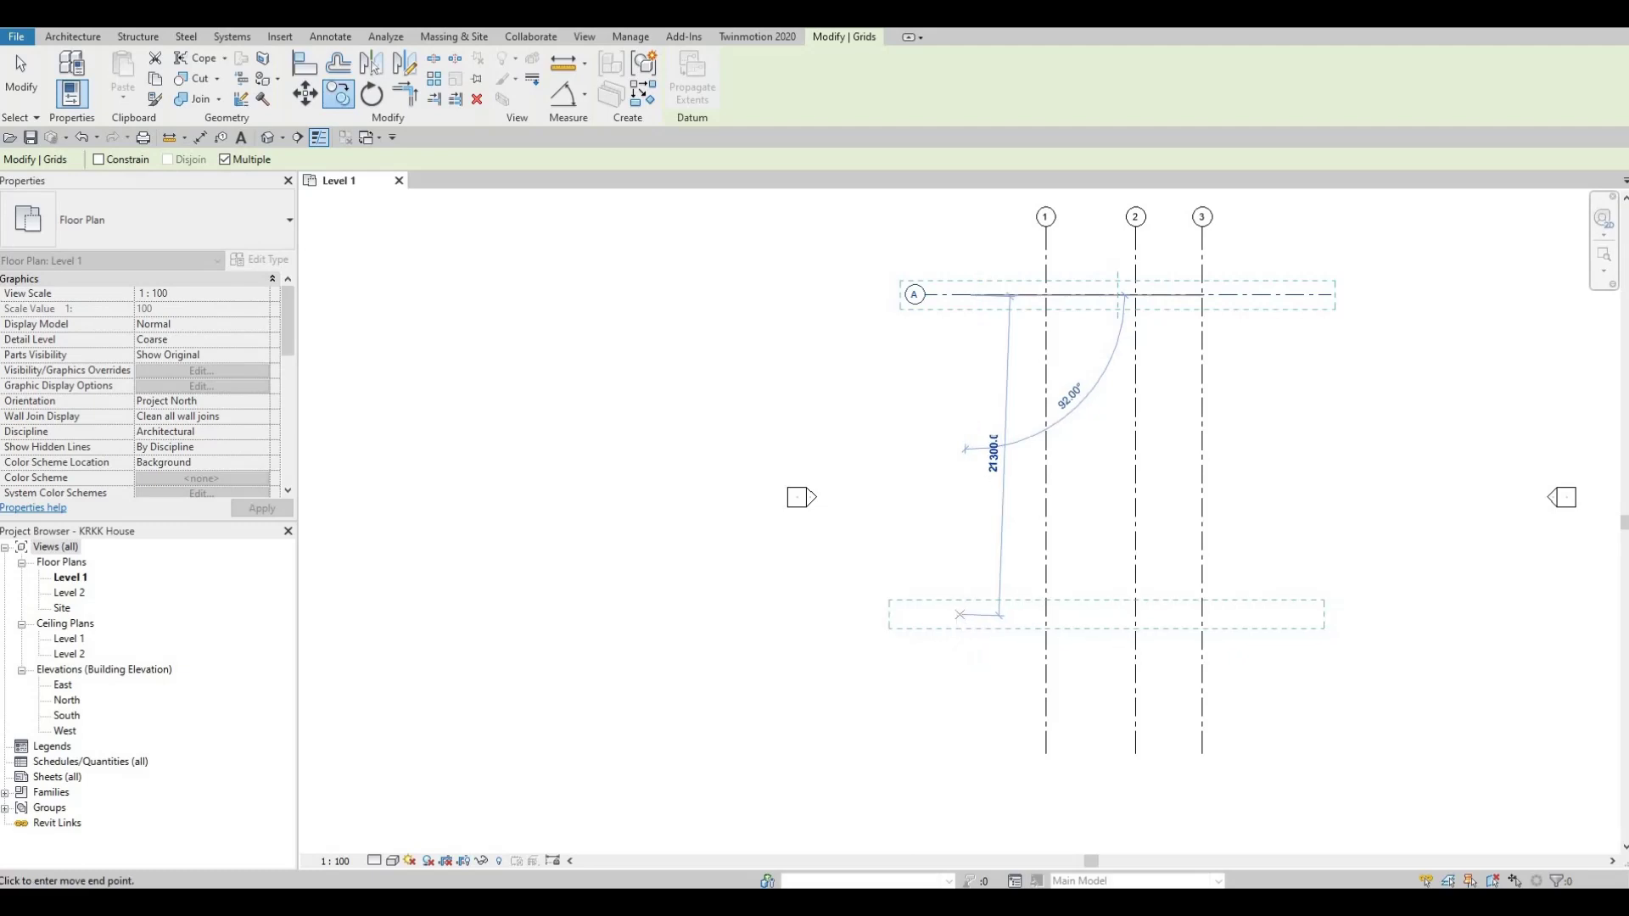
text(3480)
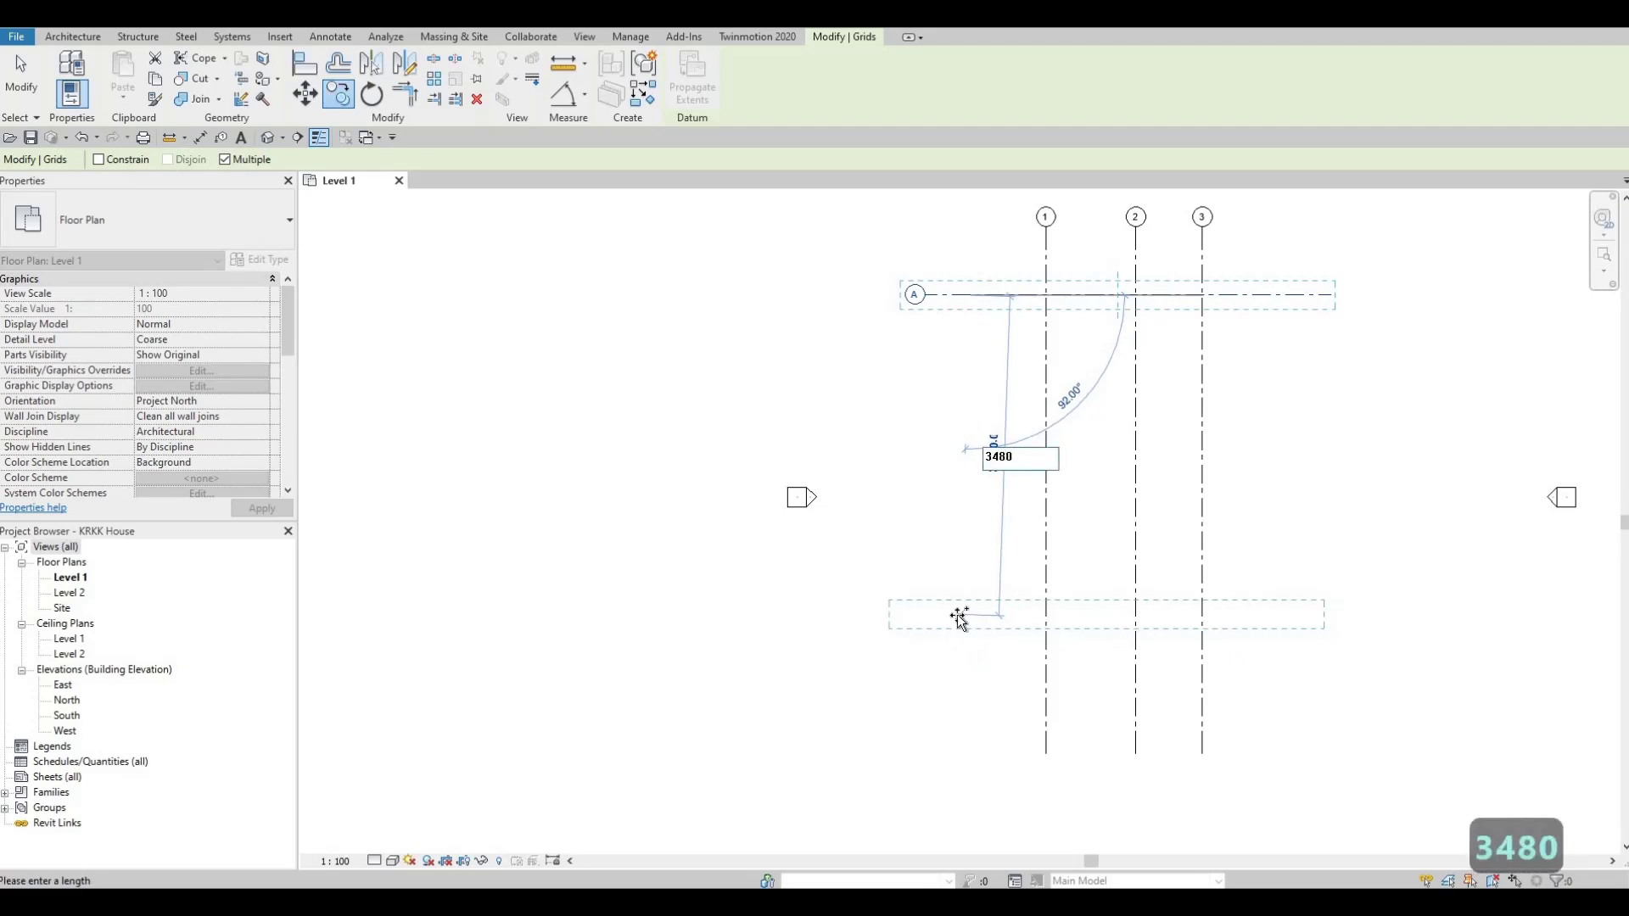
key(Return)
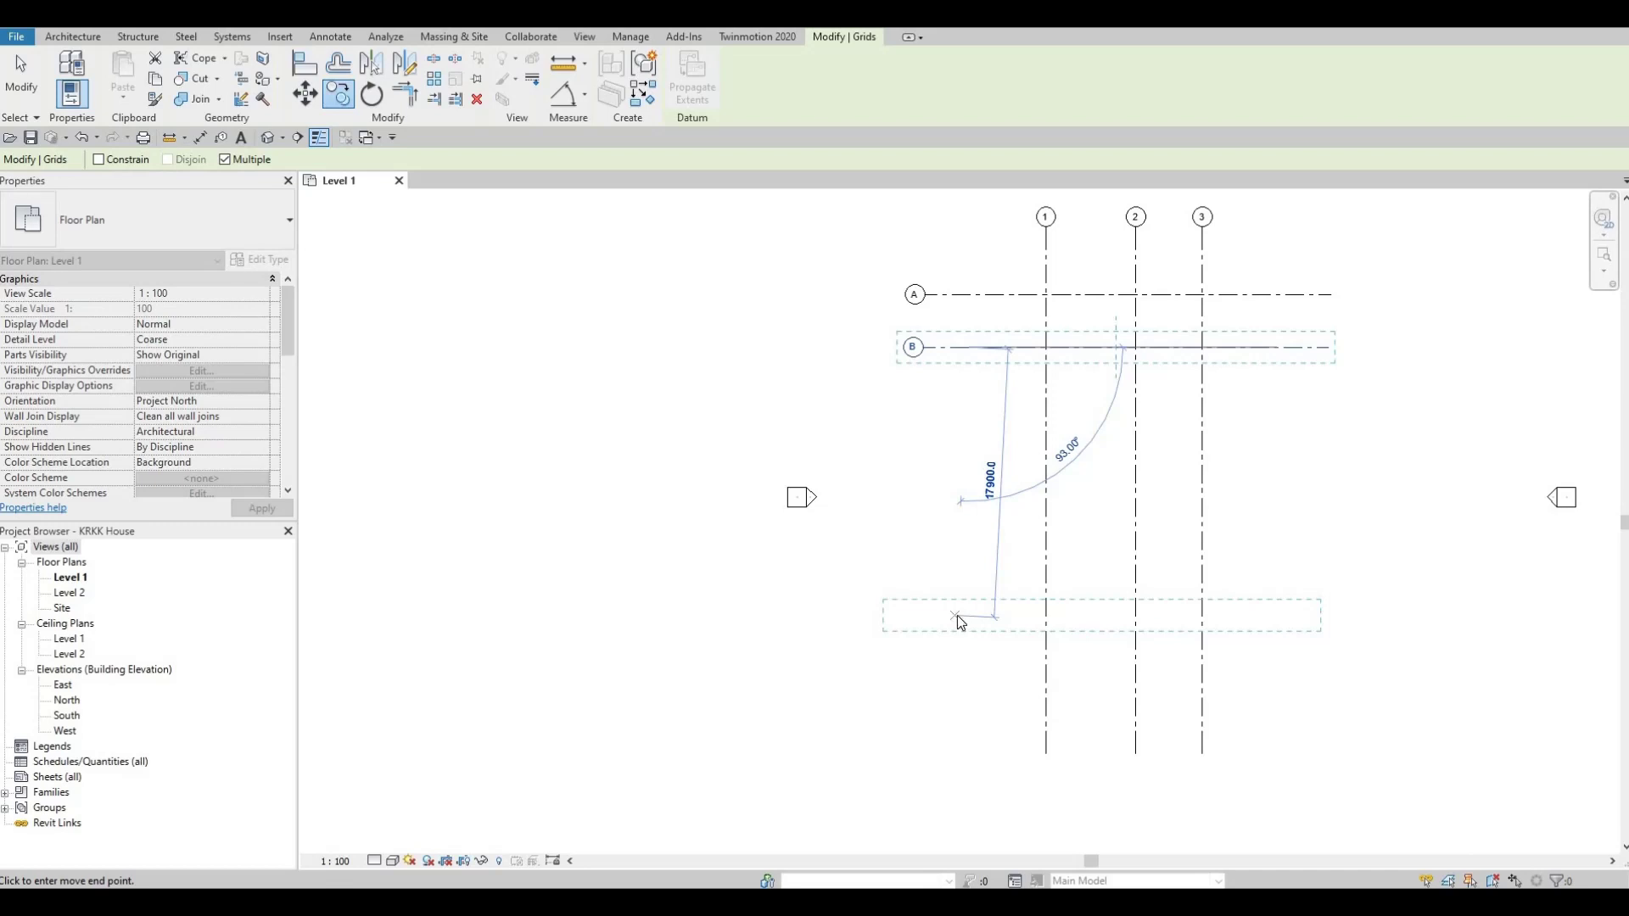
Place two more copies of the horizontal grid downwards, 3716 mm below grid B and a further 2080 mm below that.
text(3716)
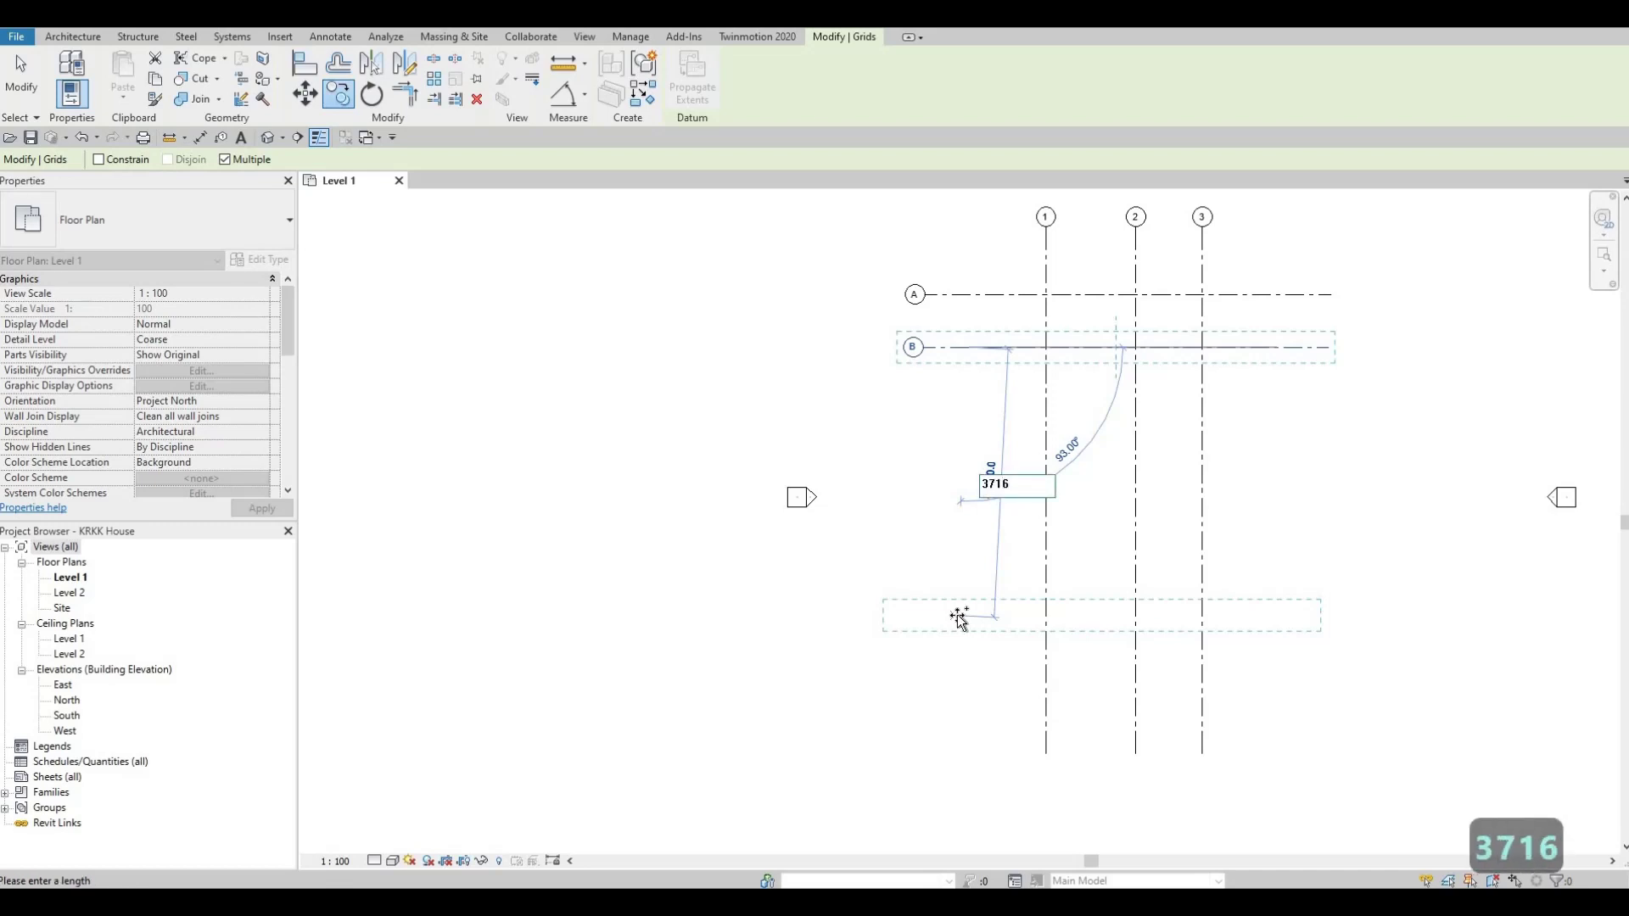
key(Return)
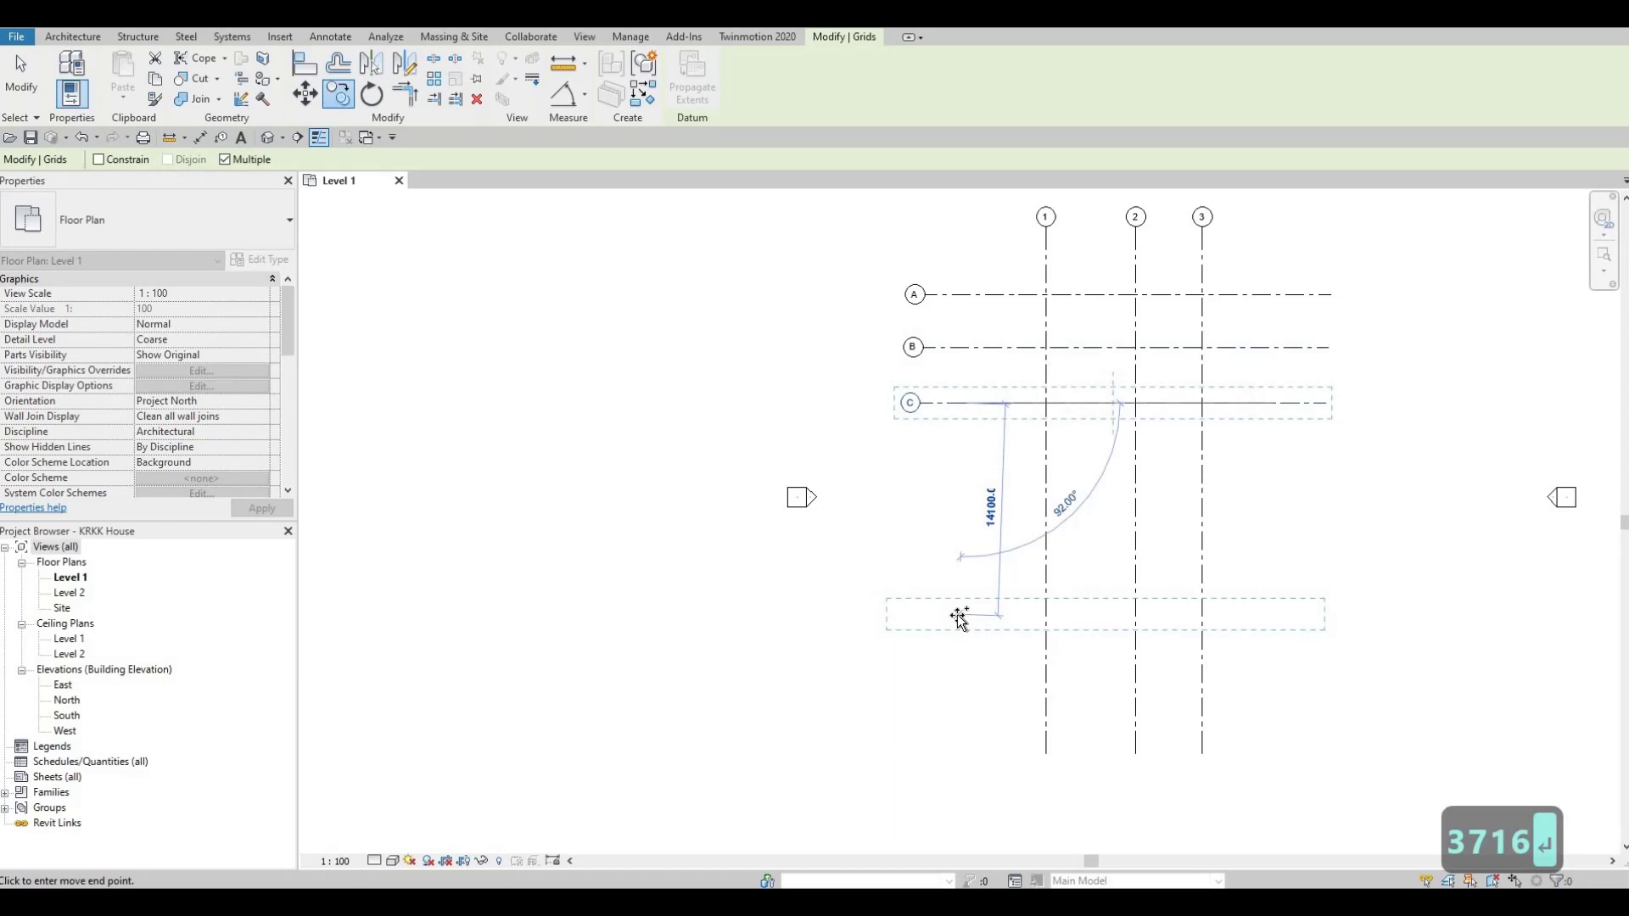
text(2080)
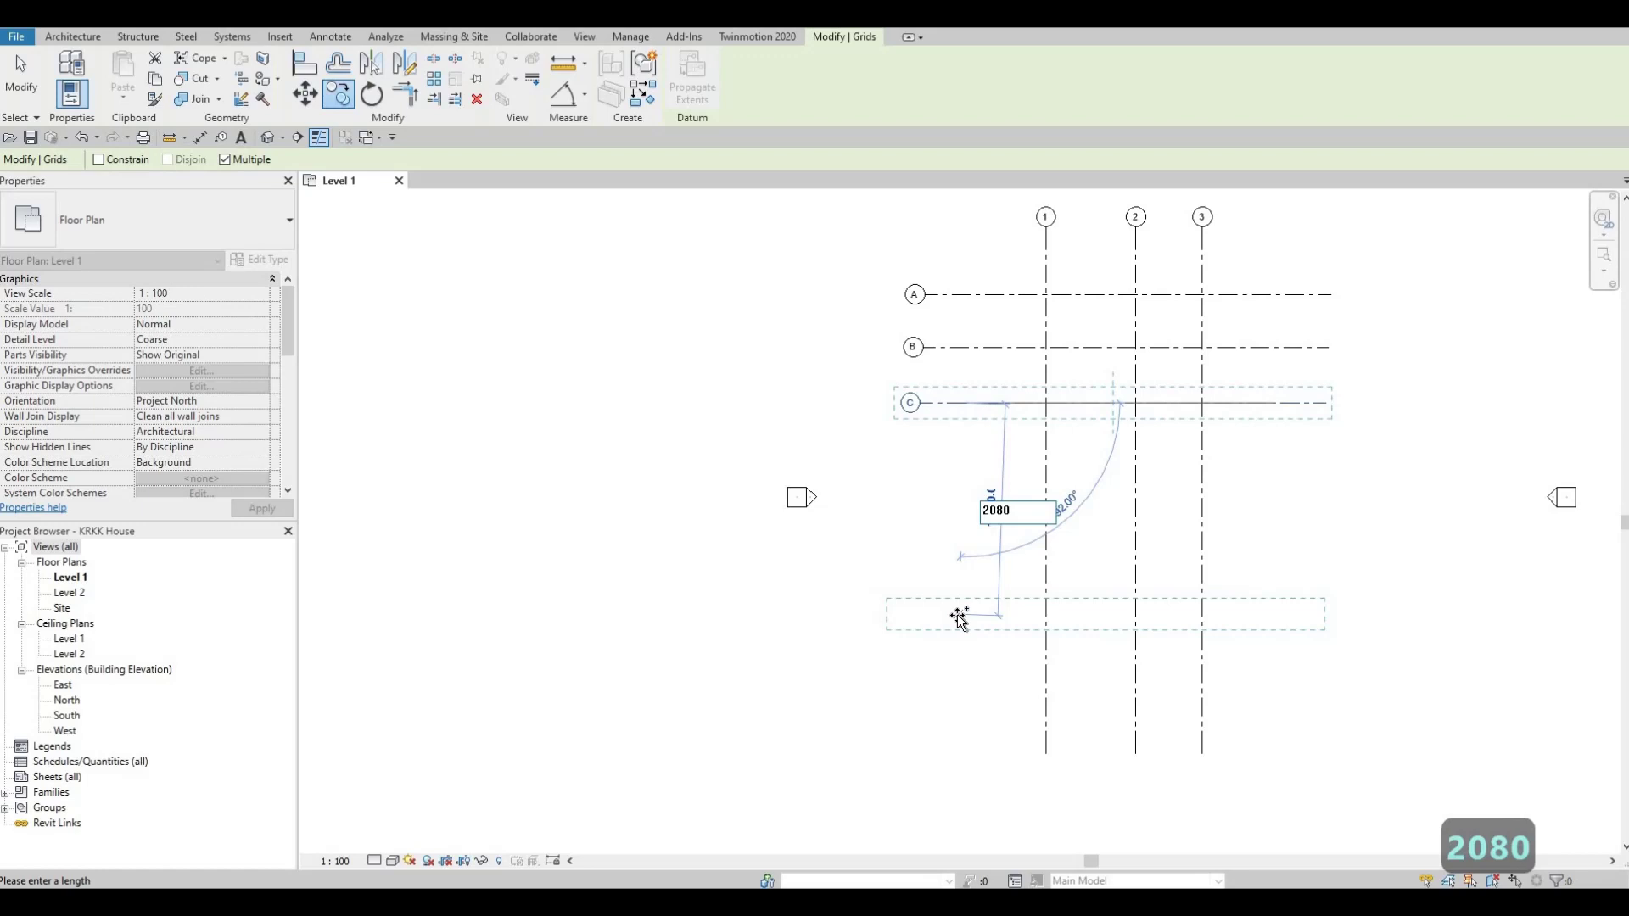
key(Return)
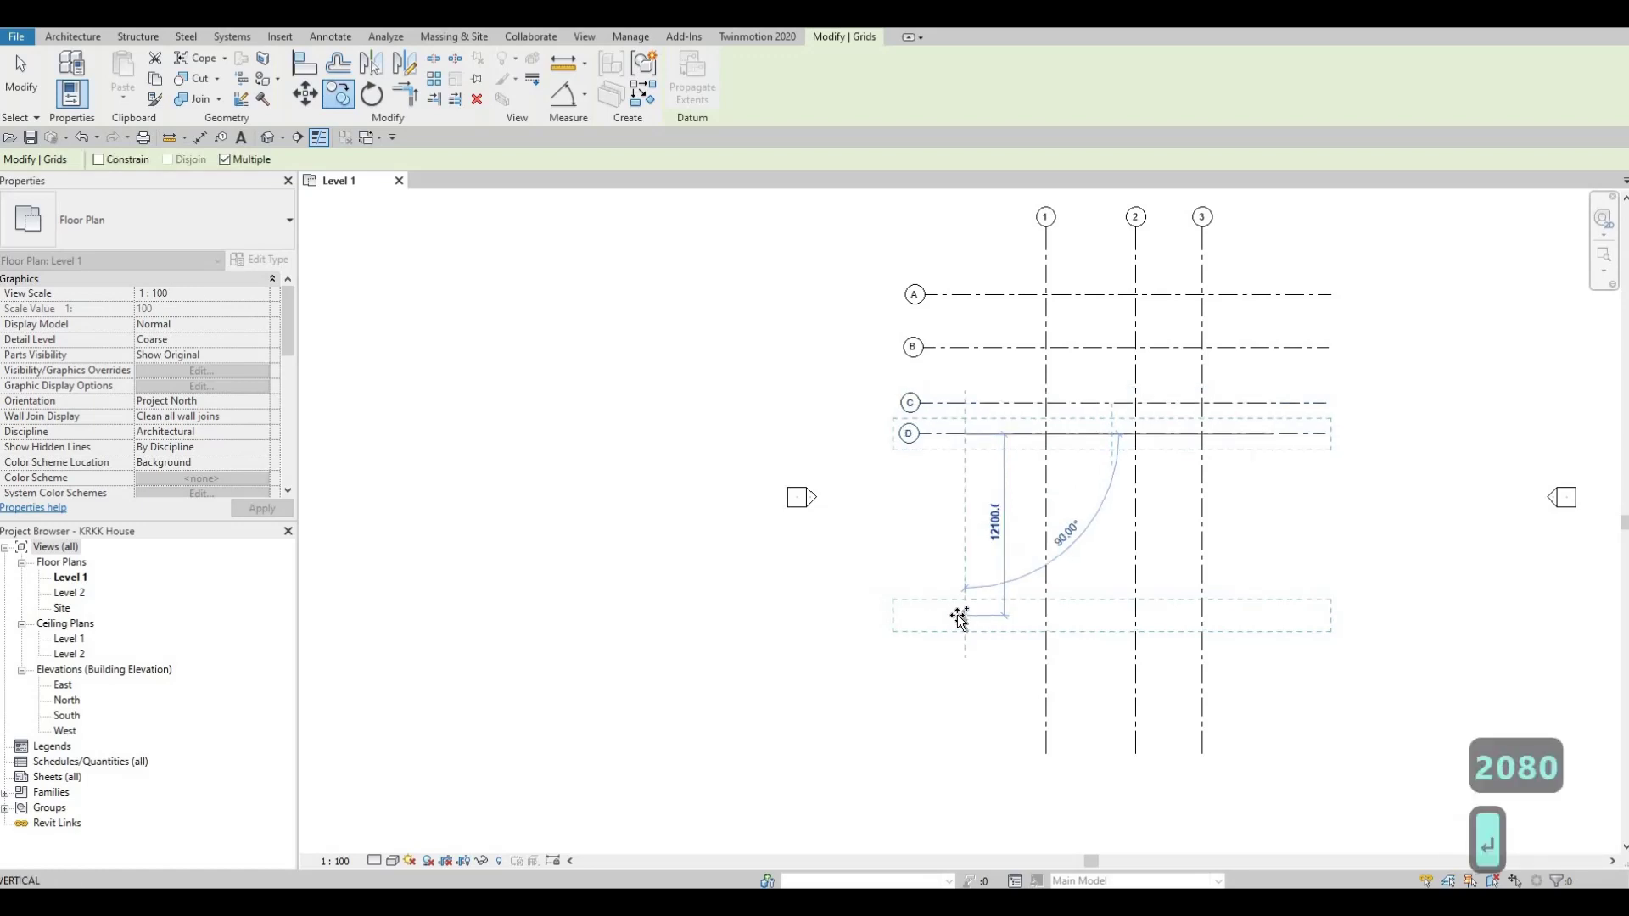
Continue the multiple copy downwards from grid D with spacings of 1300 mm and 1134 mm.
text(1300)
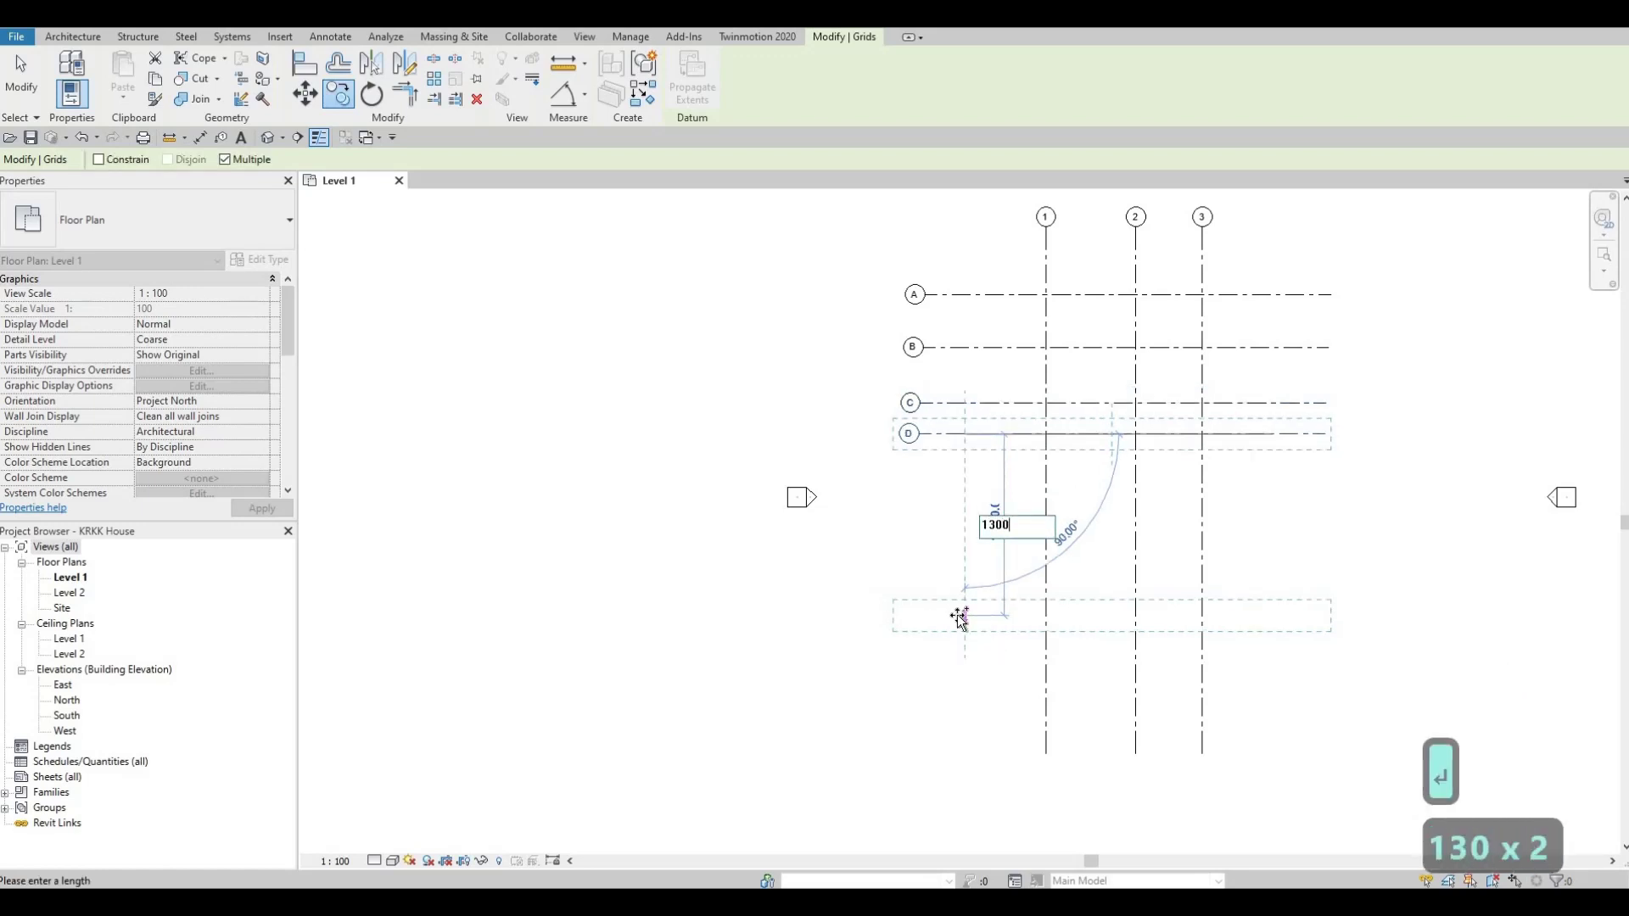
key(Return)
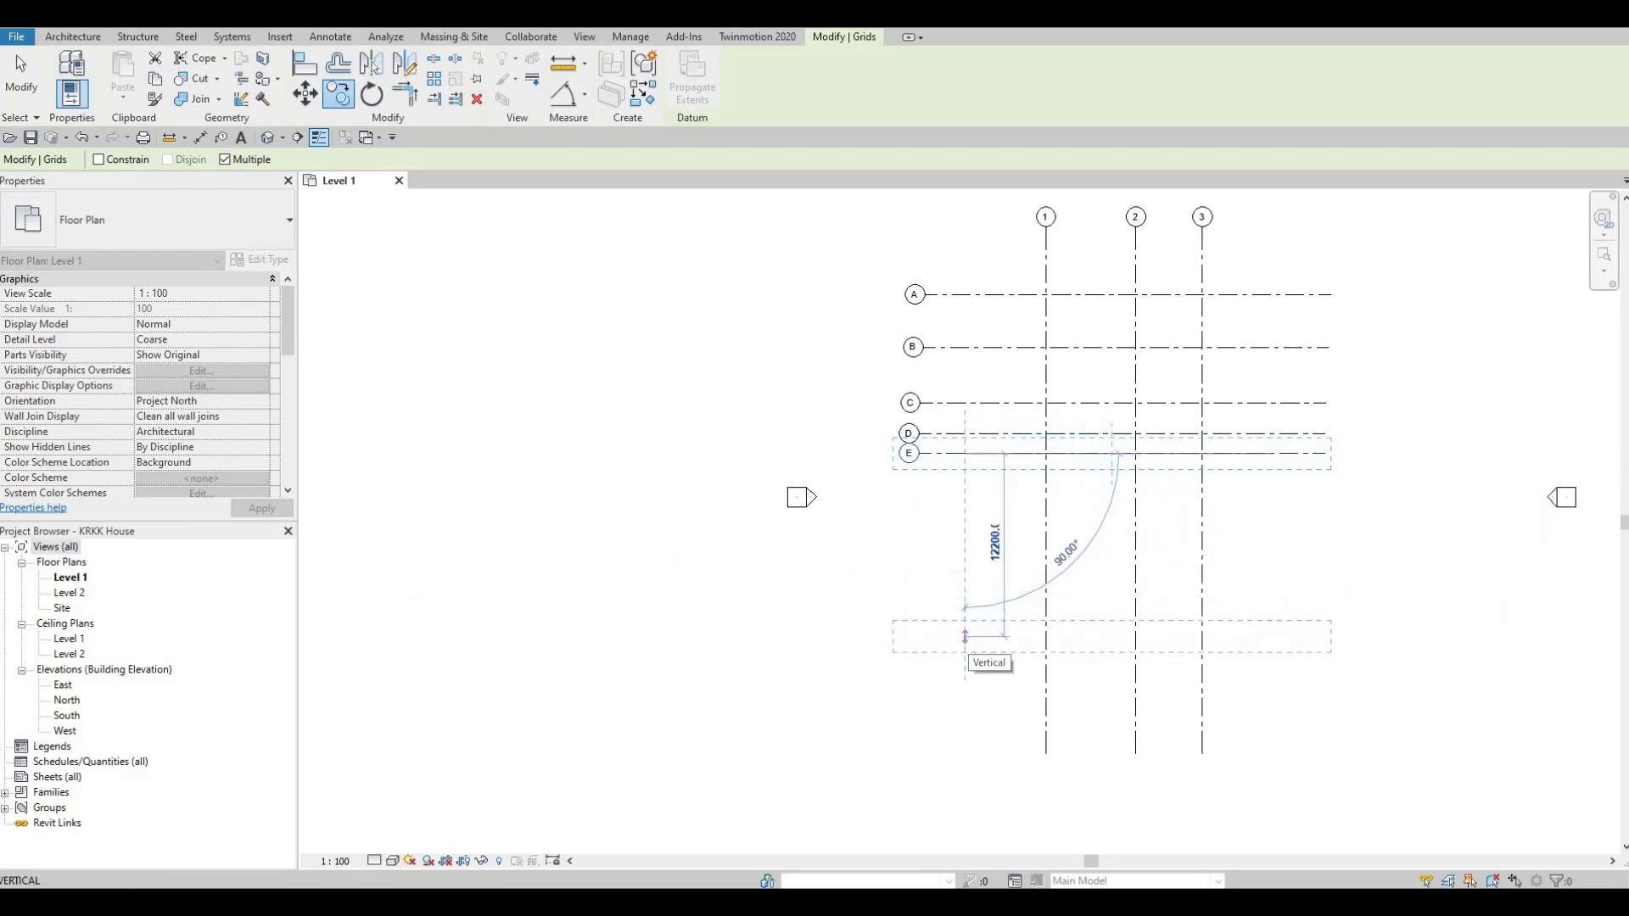
text(1134)
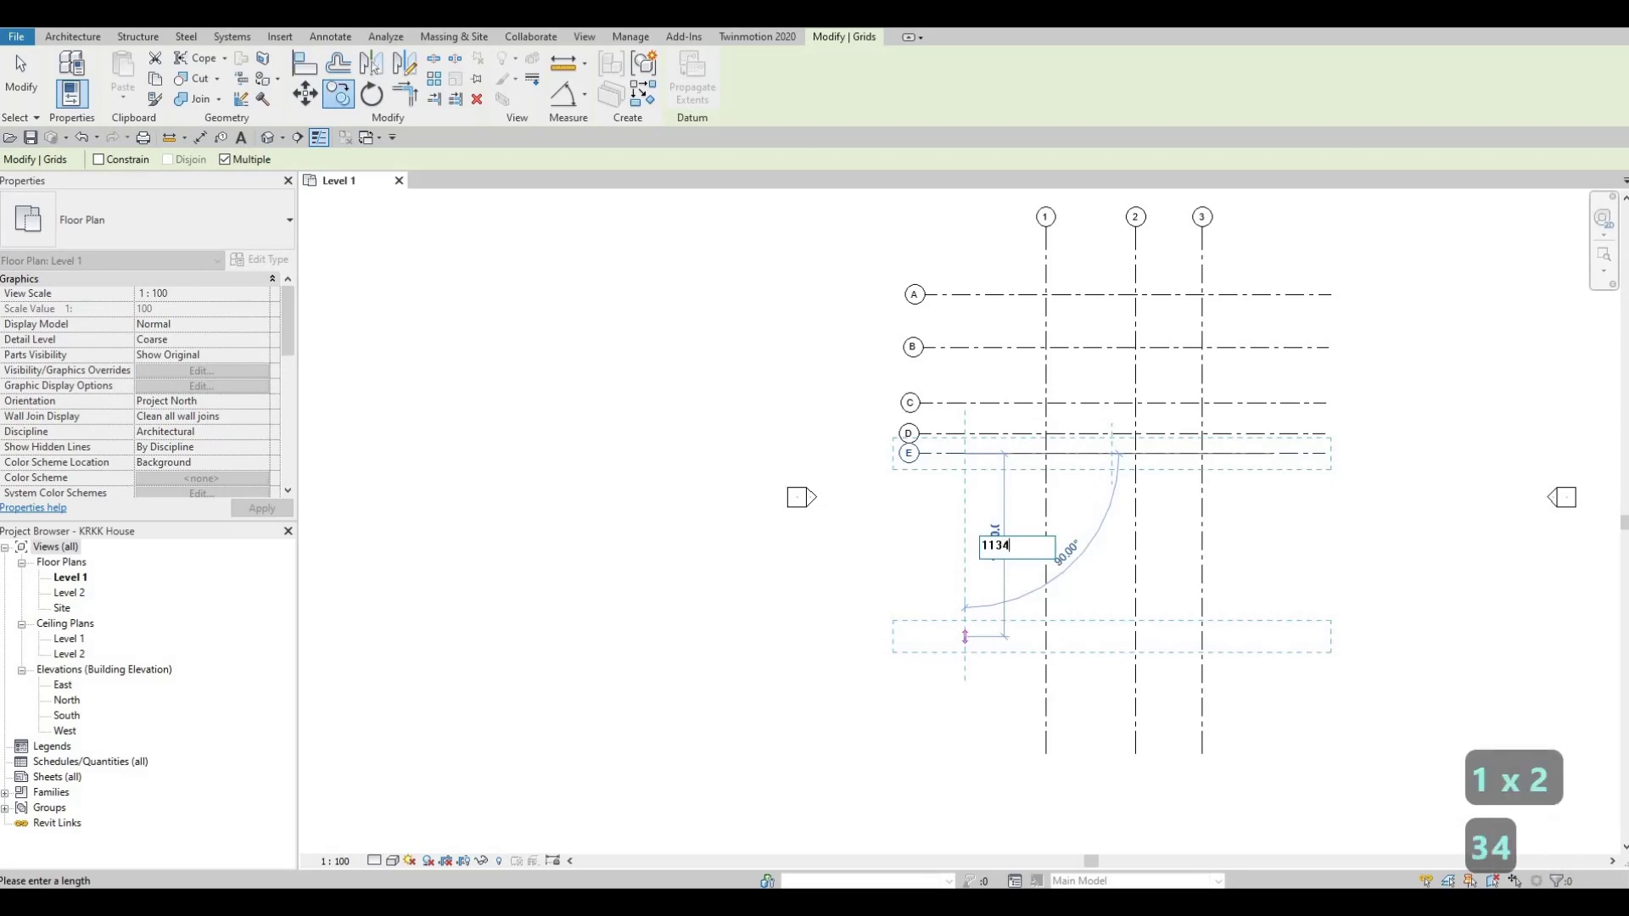
key(Return)
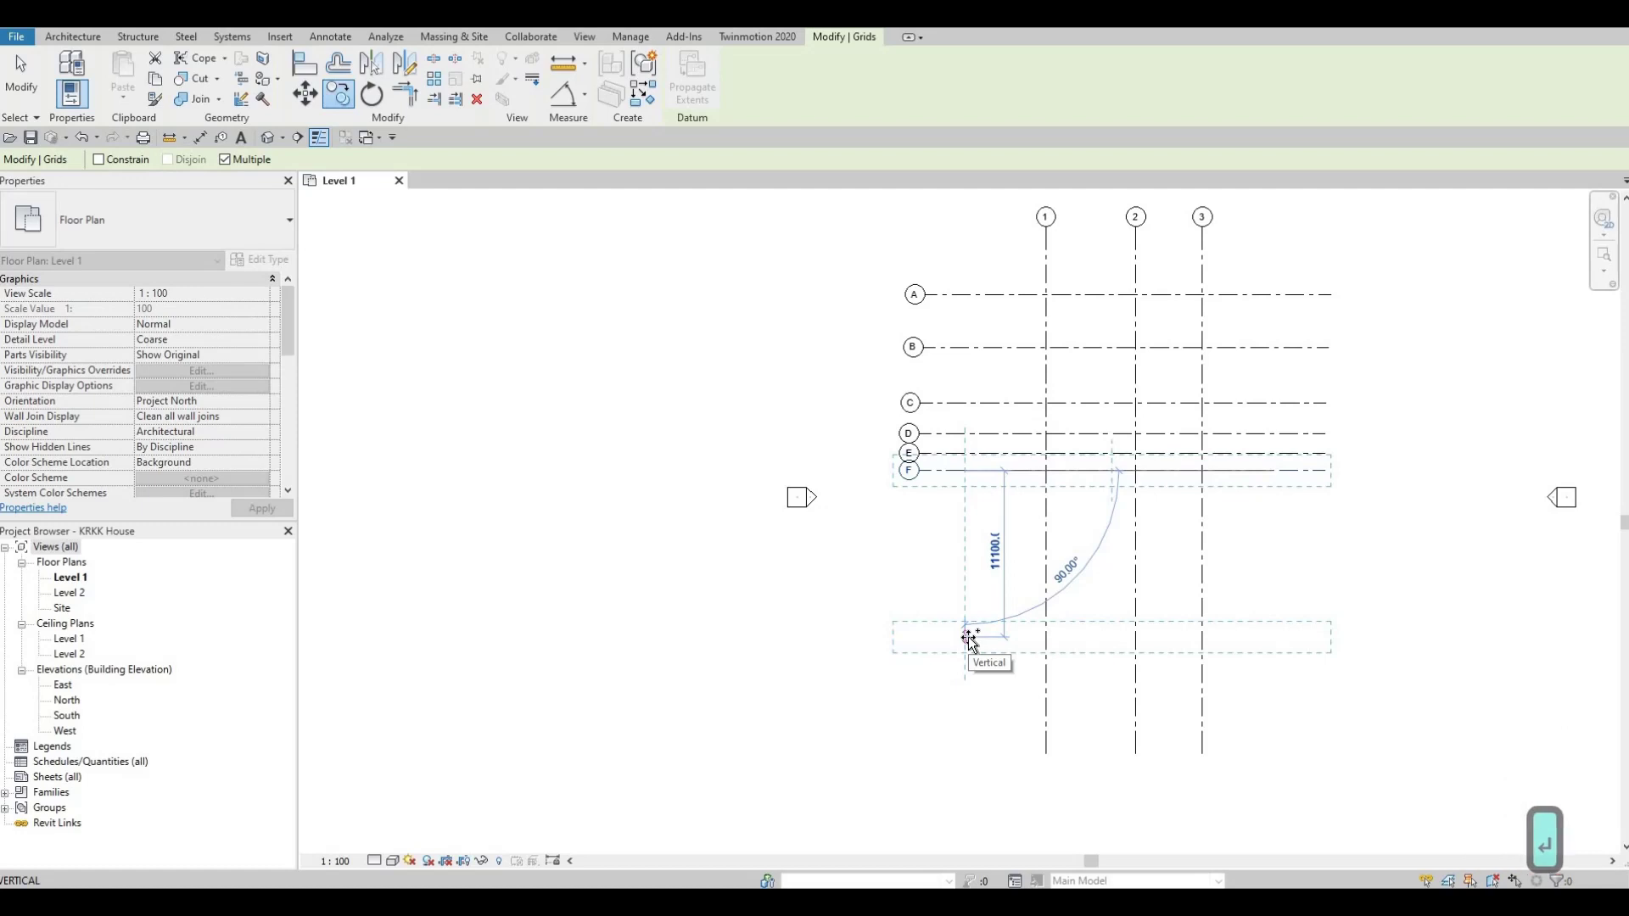
Place the last horizontal grid copy 4066 mm below grid F and finish copying.
text(40)
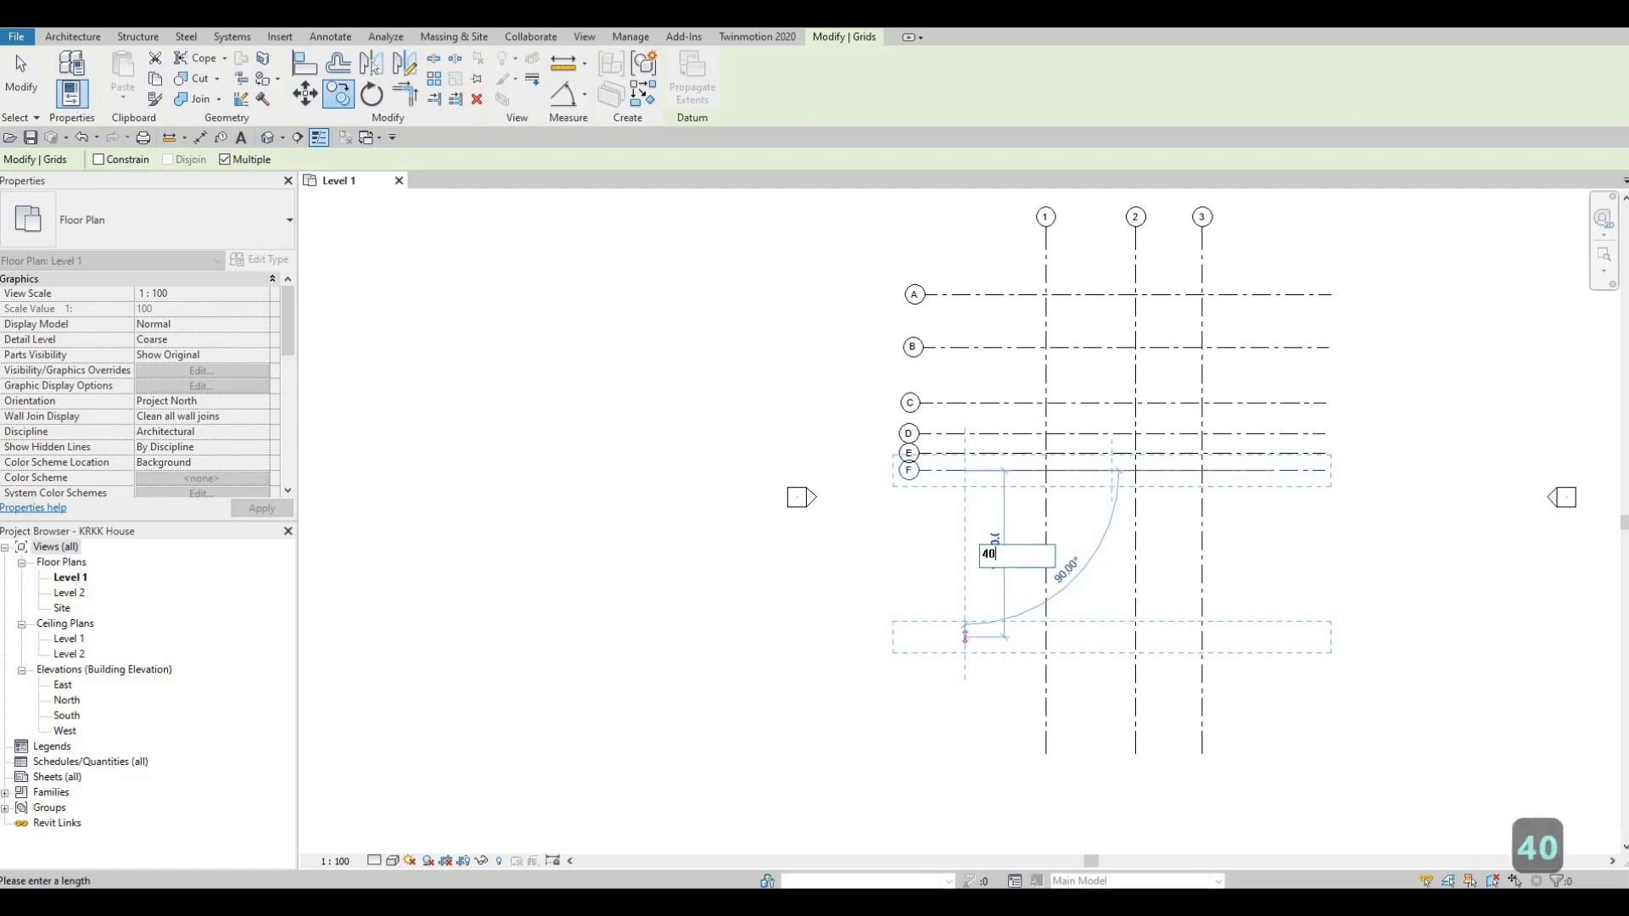
text(66)
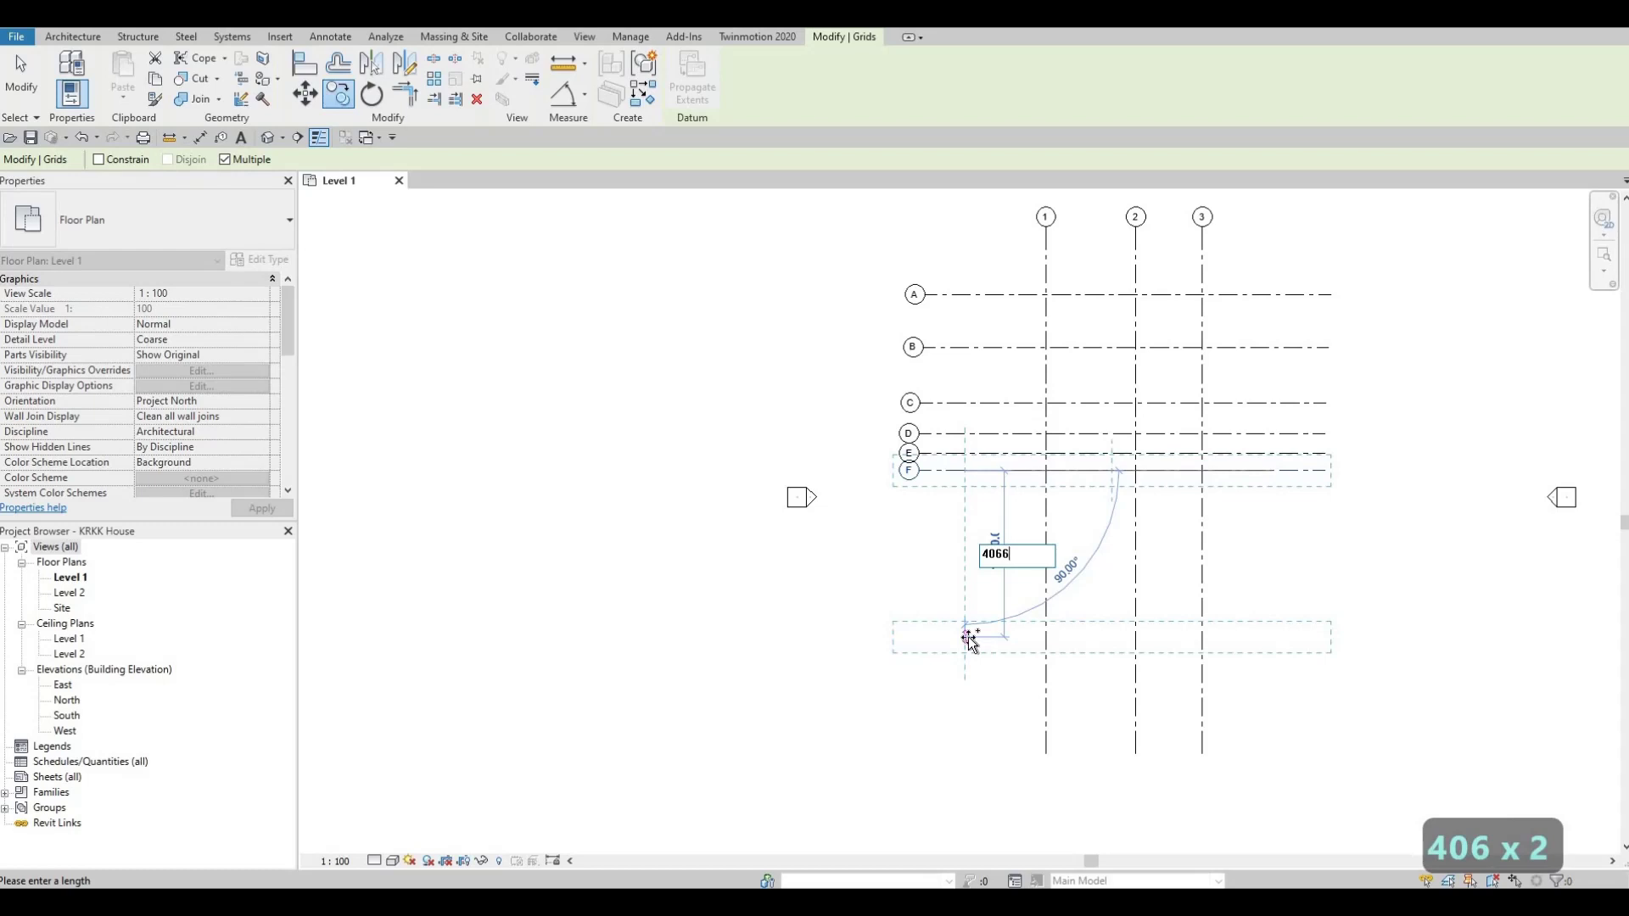
key(Return)
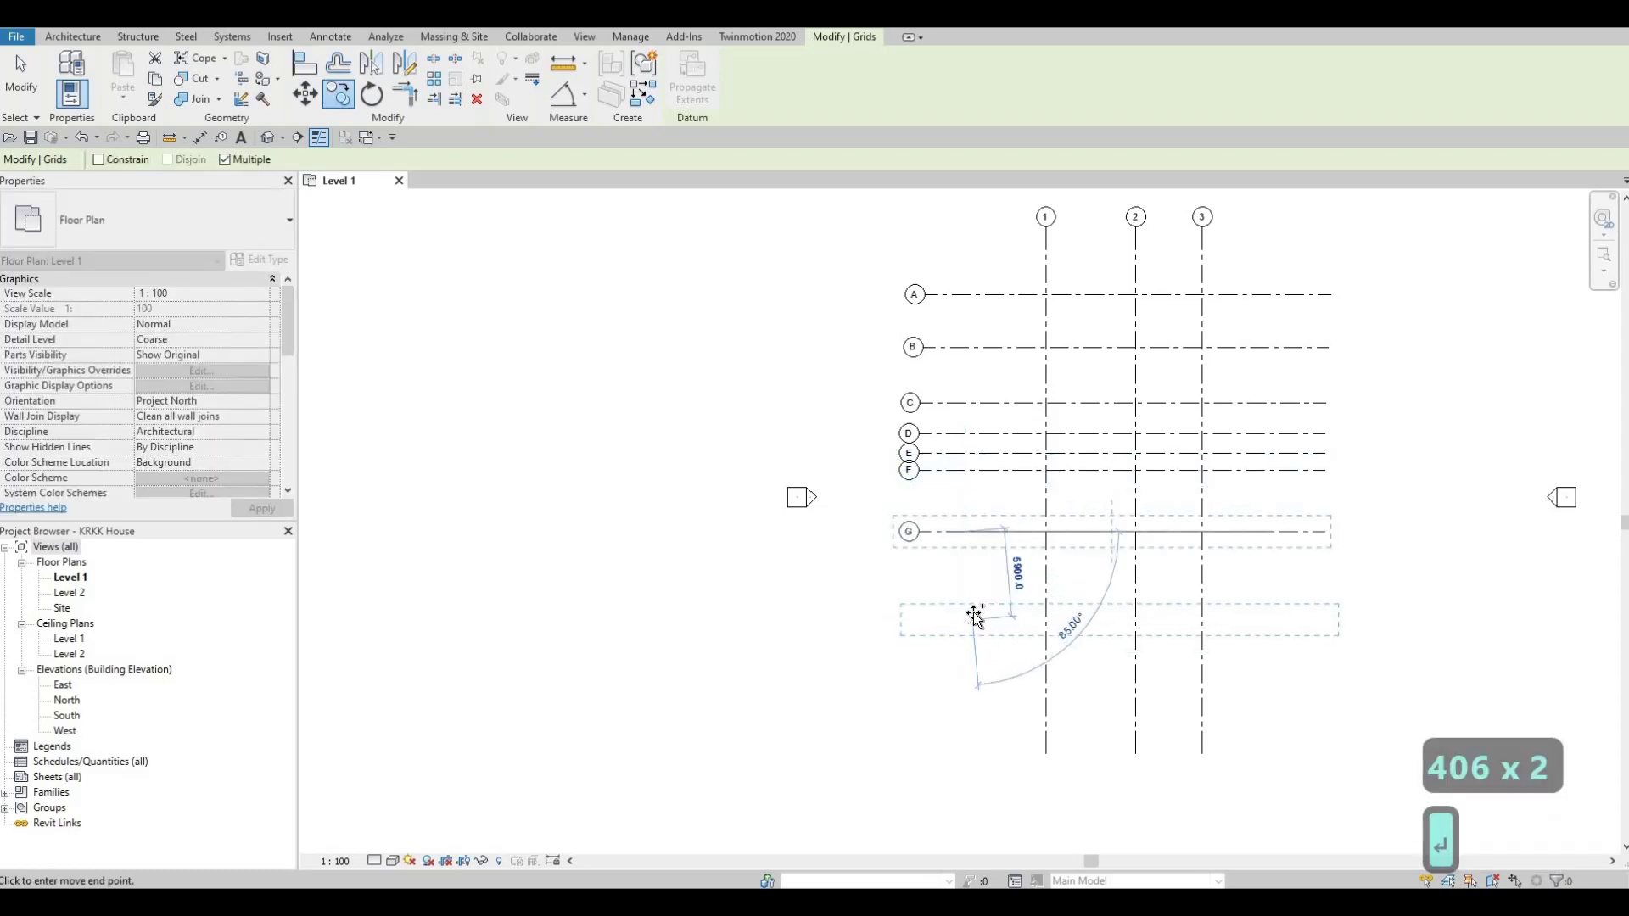
key(Escape)
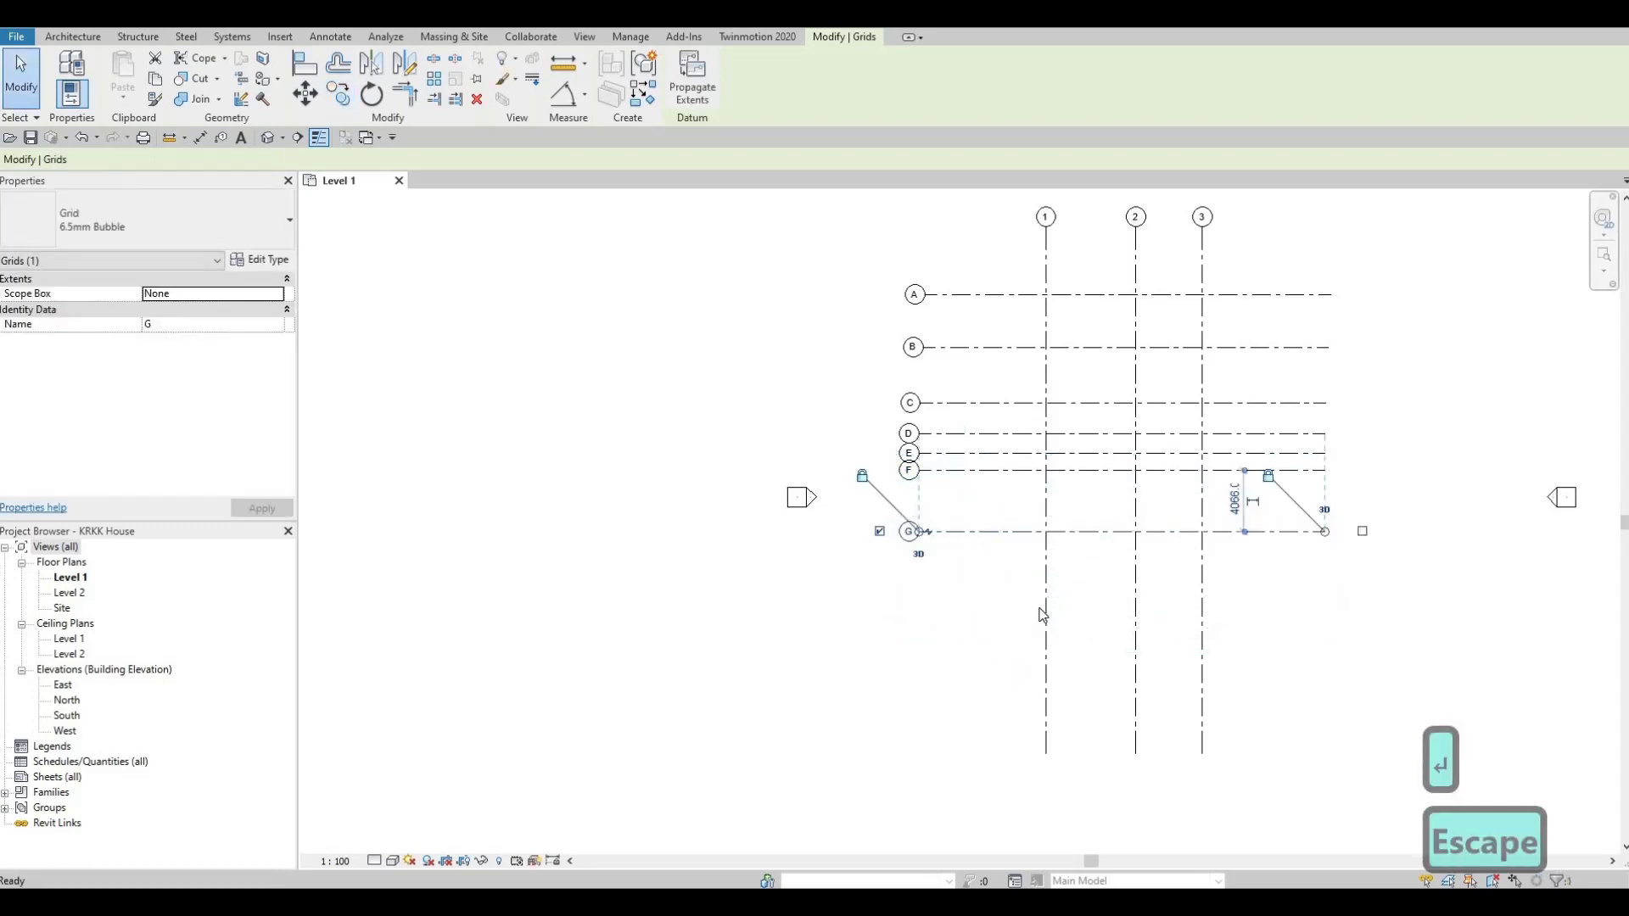
key(Escape)
scroll(1042, 611, down, 2)
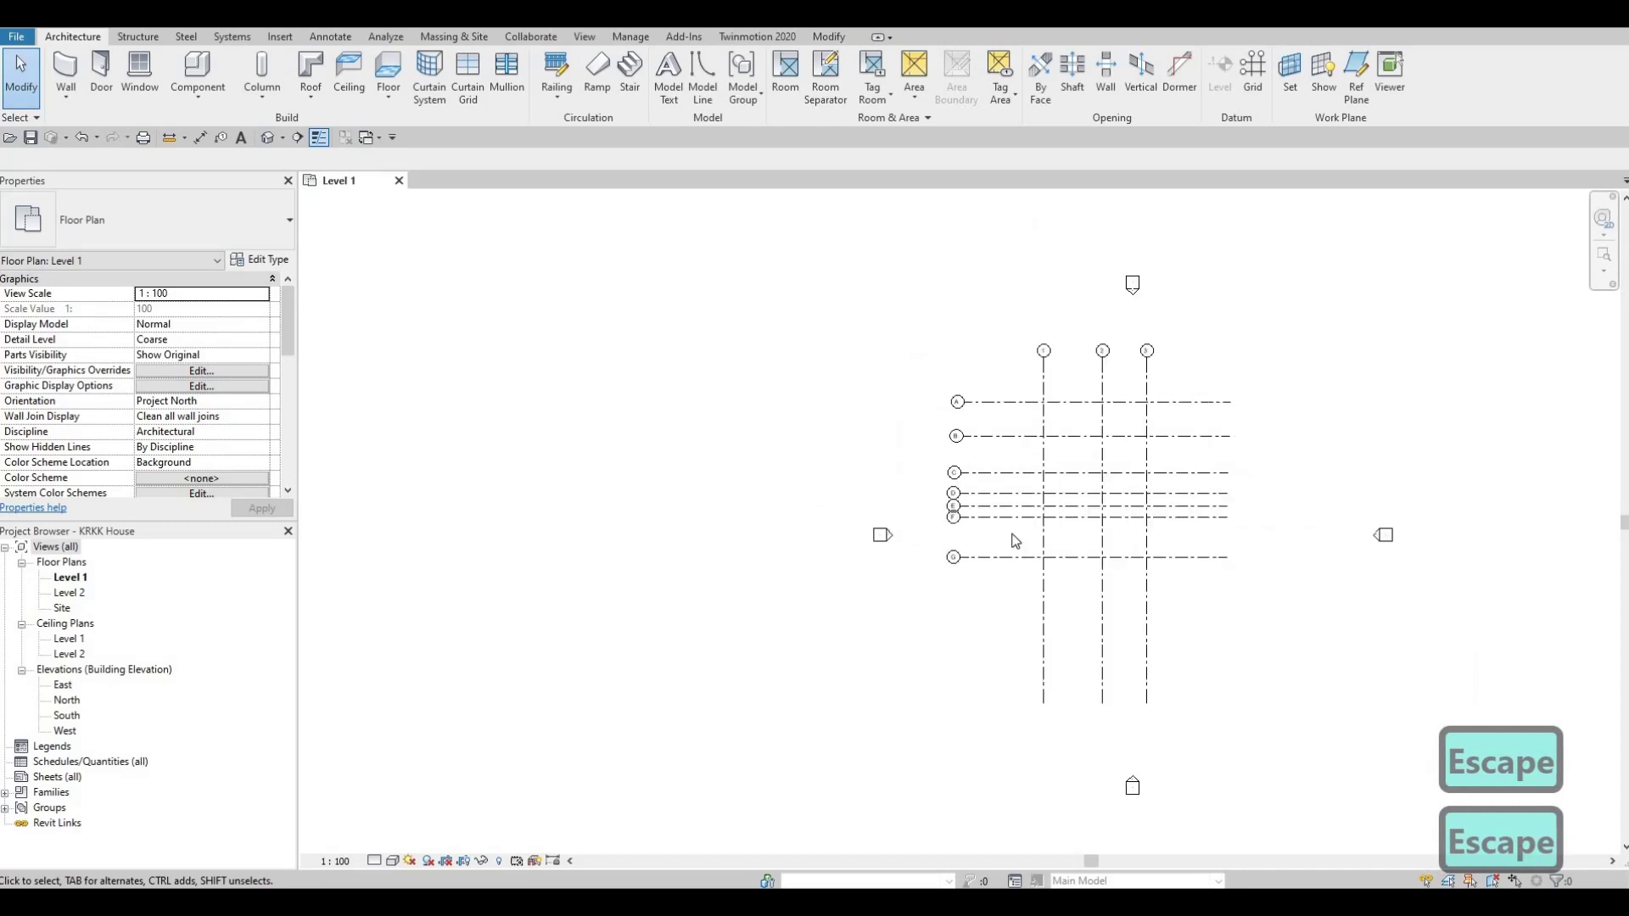
Show the grid bubbles at the right ends of grids A, B and C.
scroll(994, 546, up, 4)
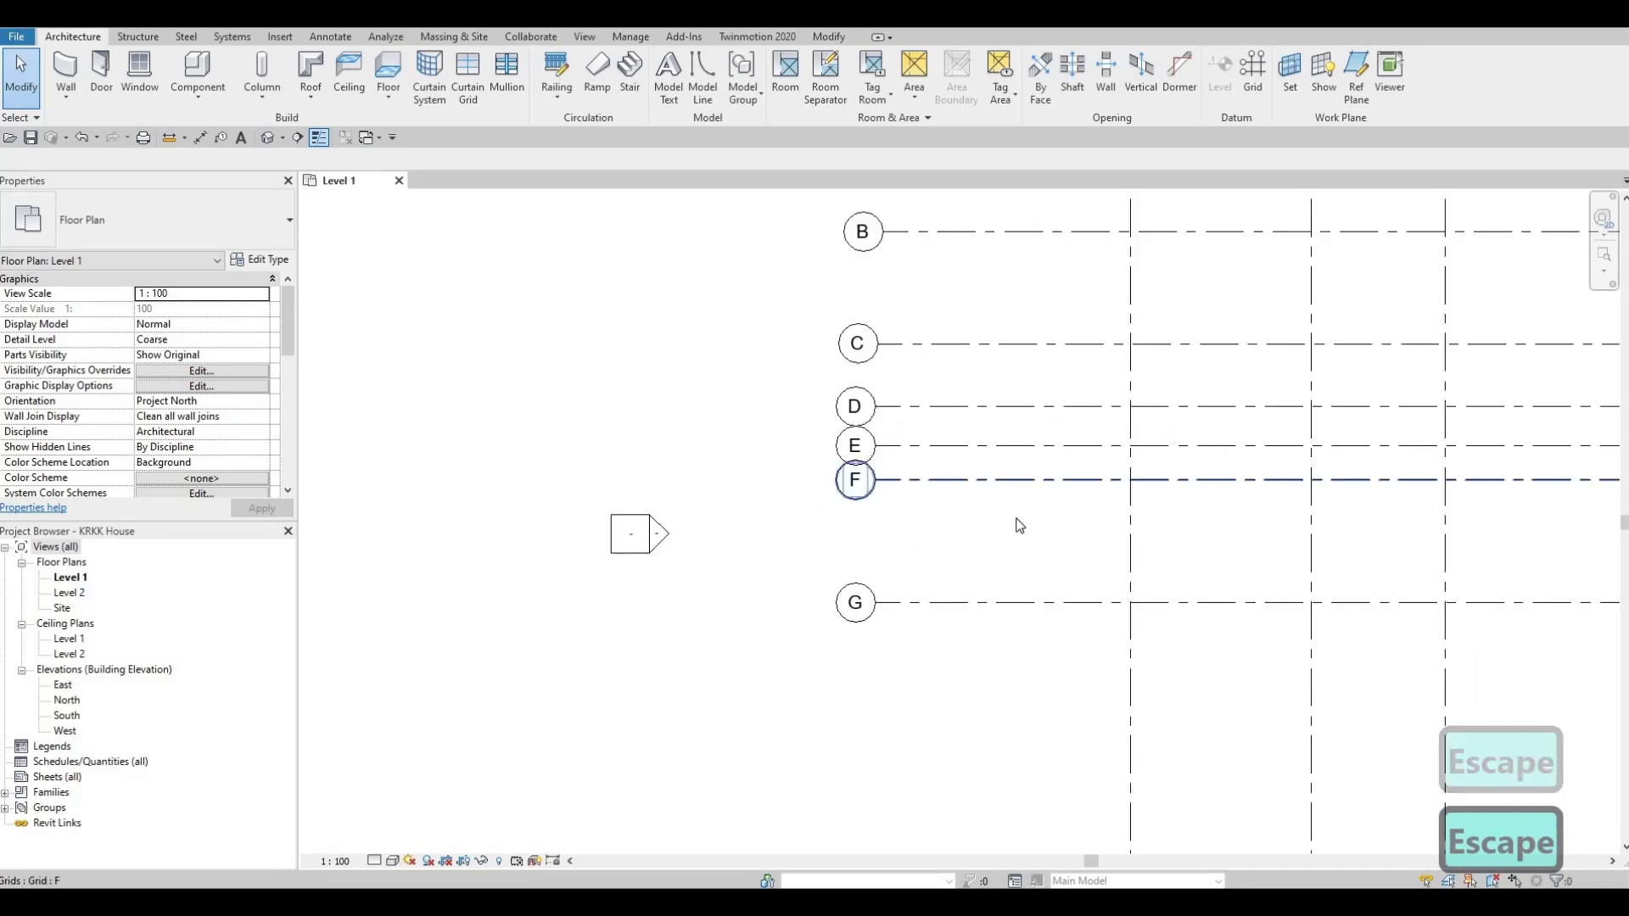
scroll(1044, 532, down, 1)
scroll(1044, 532, down, 2)
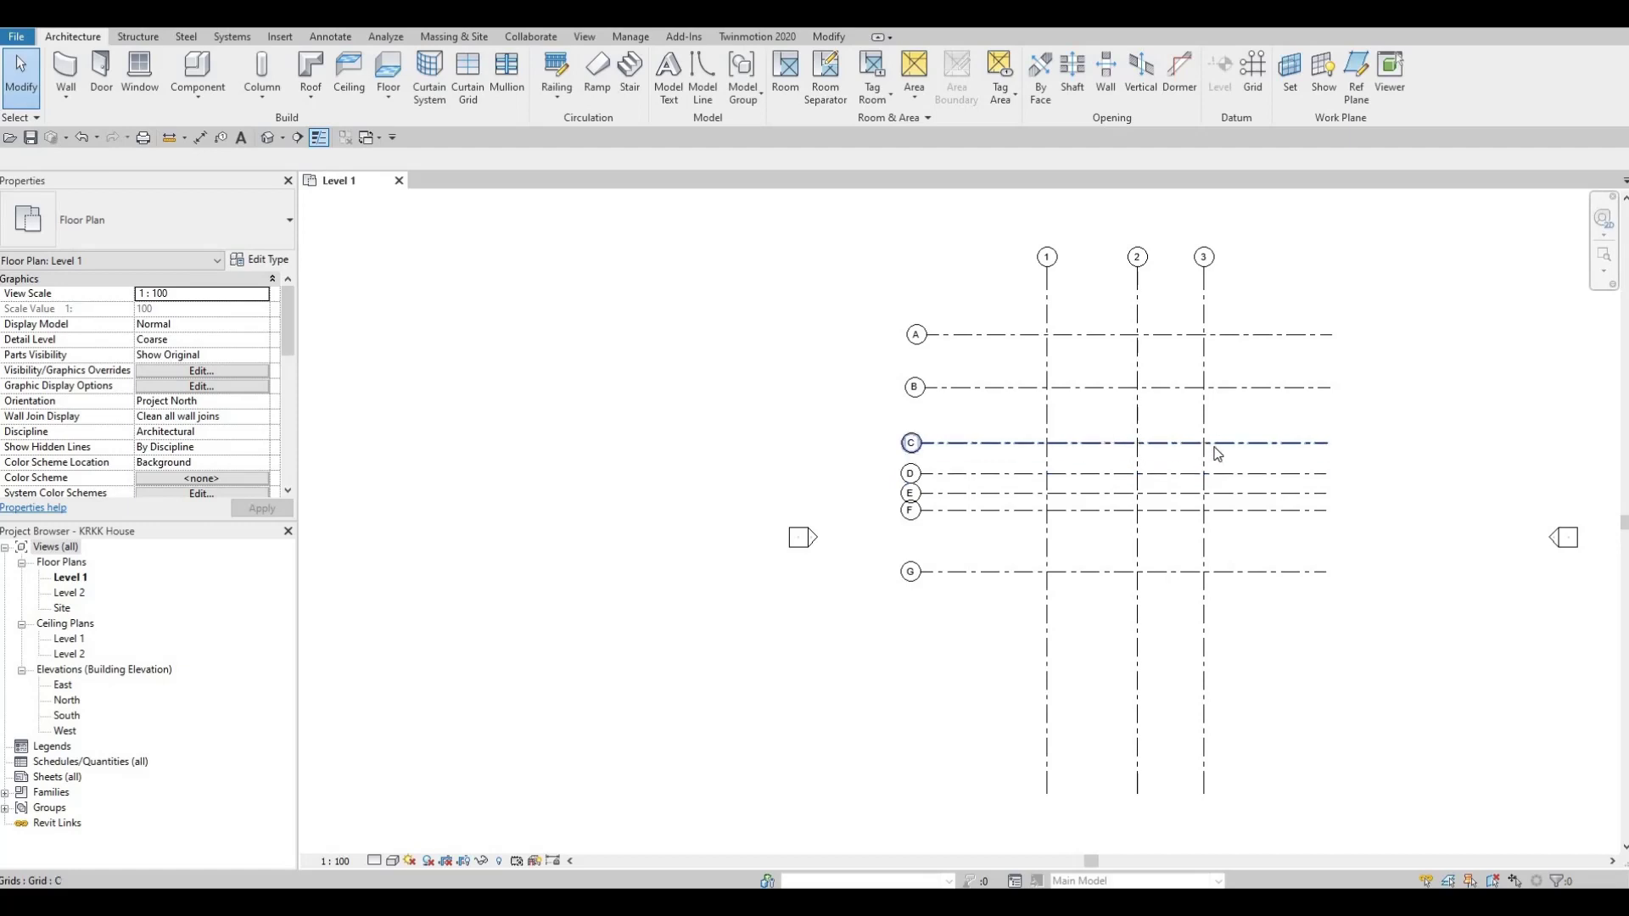
scroll(1045, 455, down, 2)
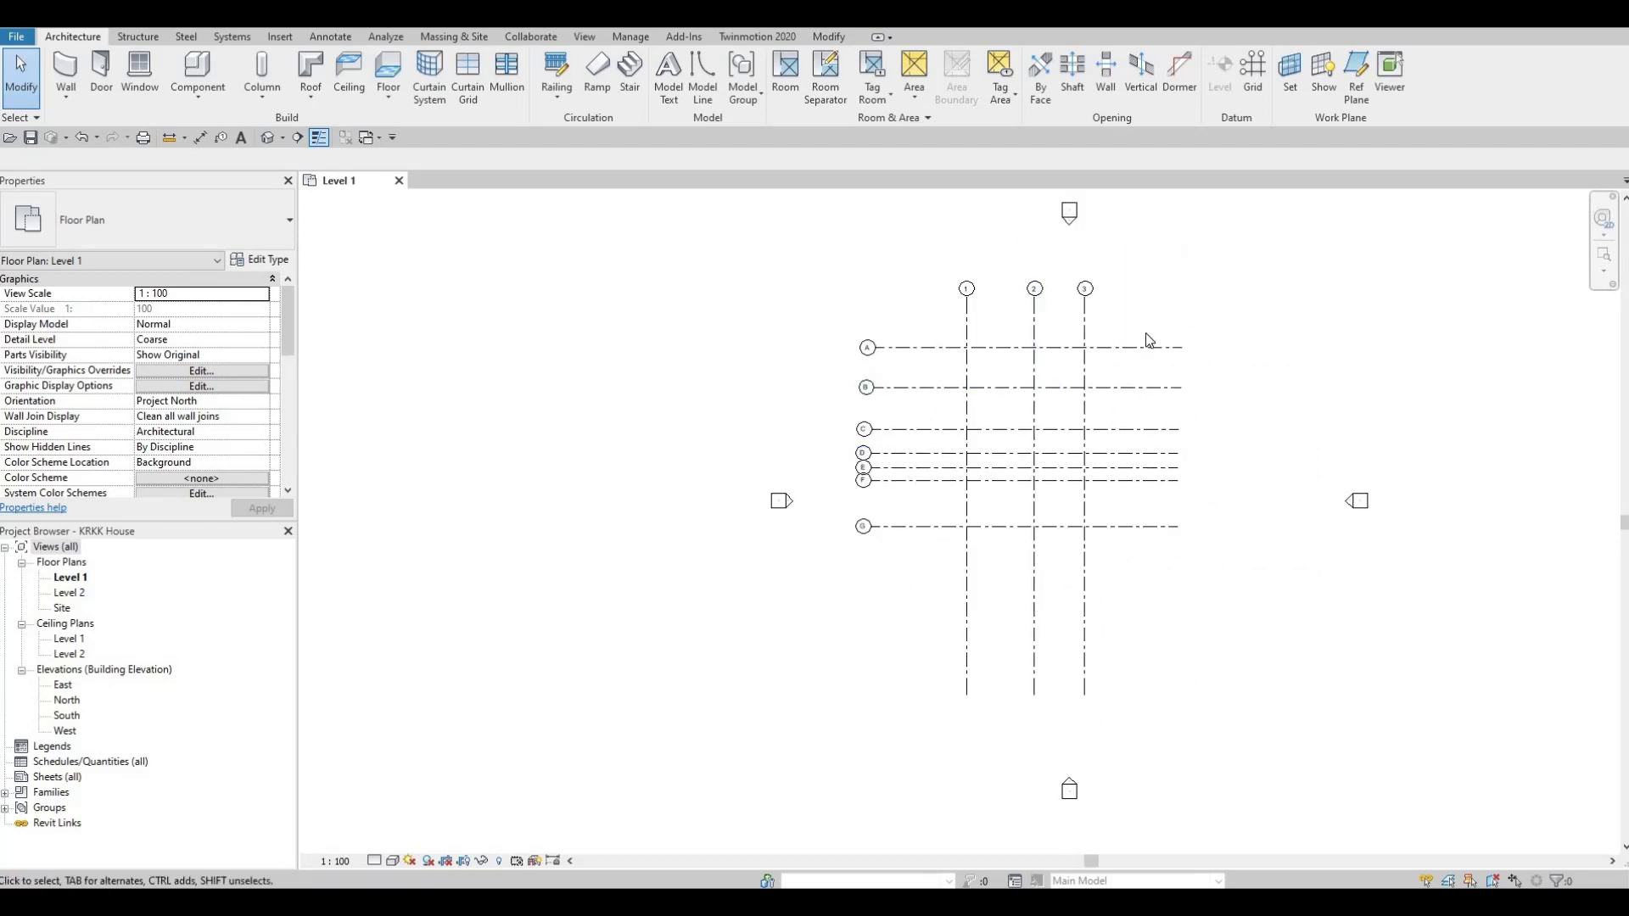
scroll(1152, 343, up, 1)
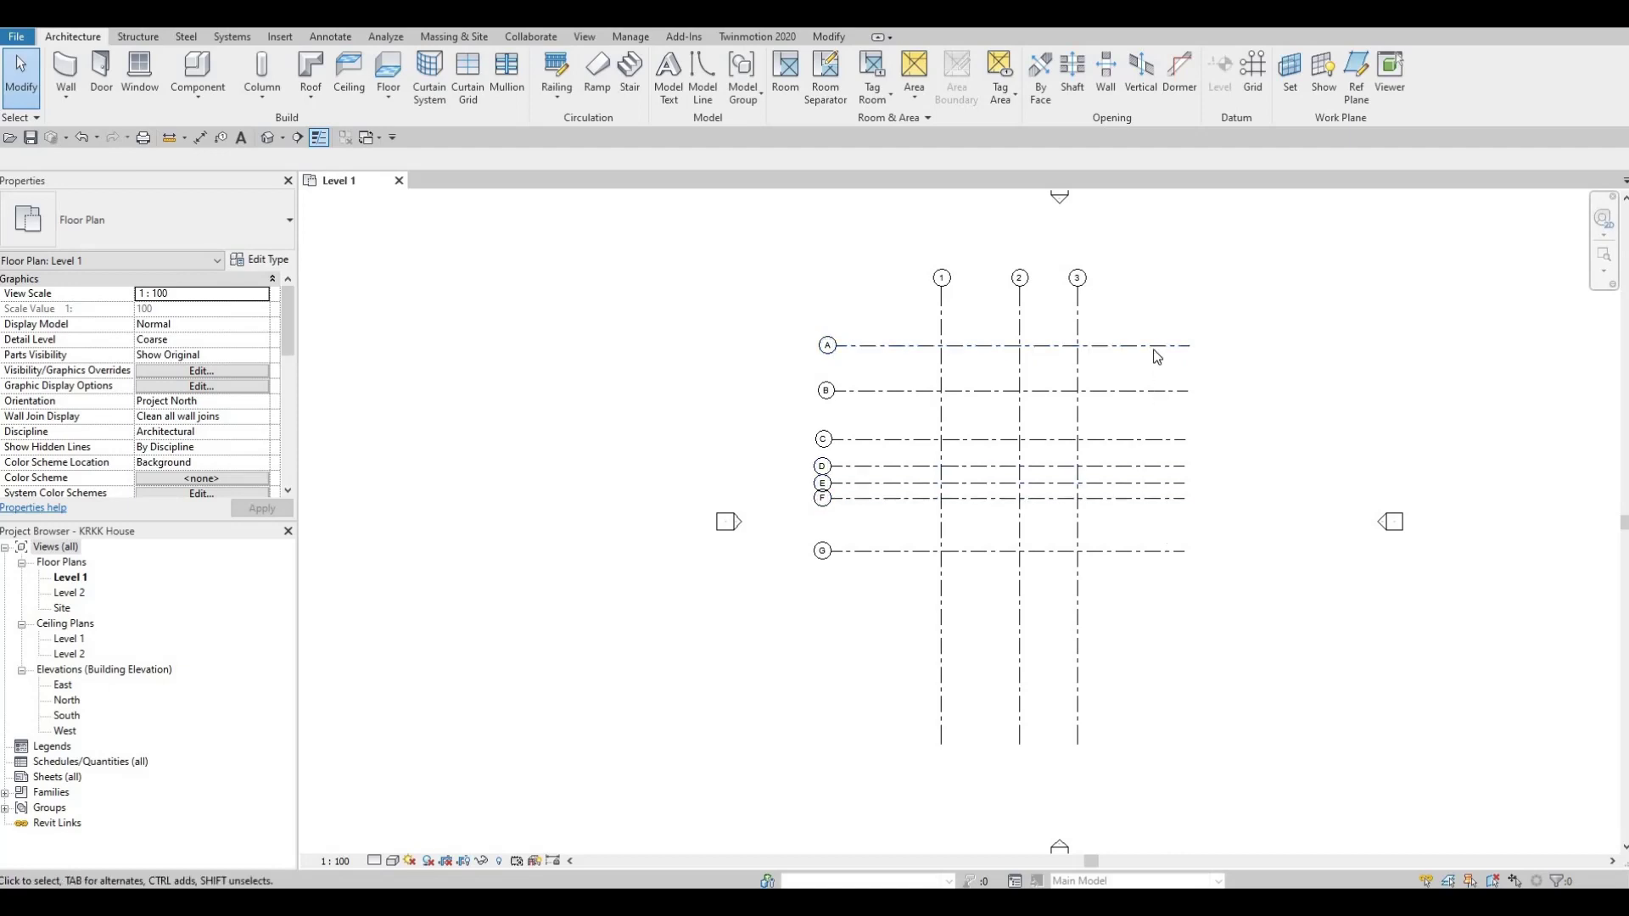
click(1200, 351)
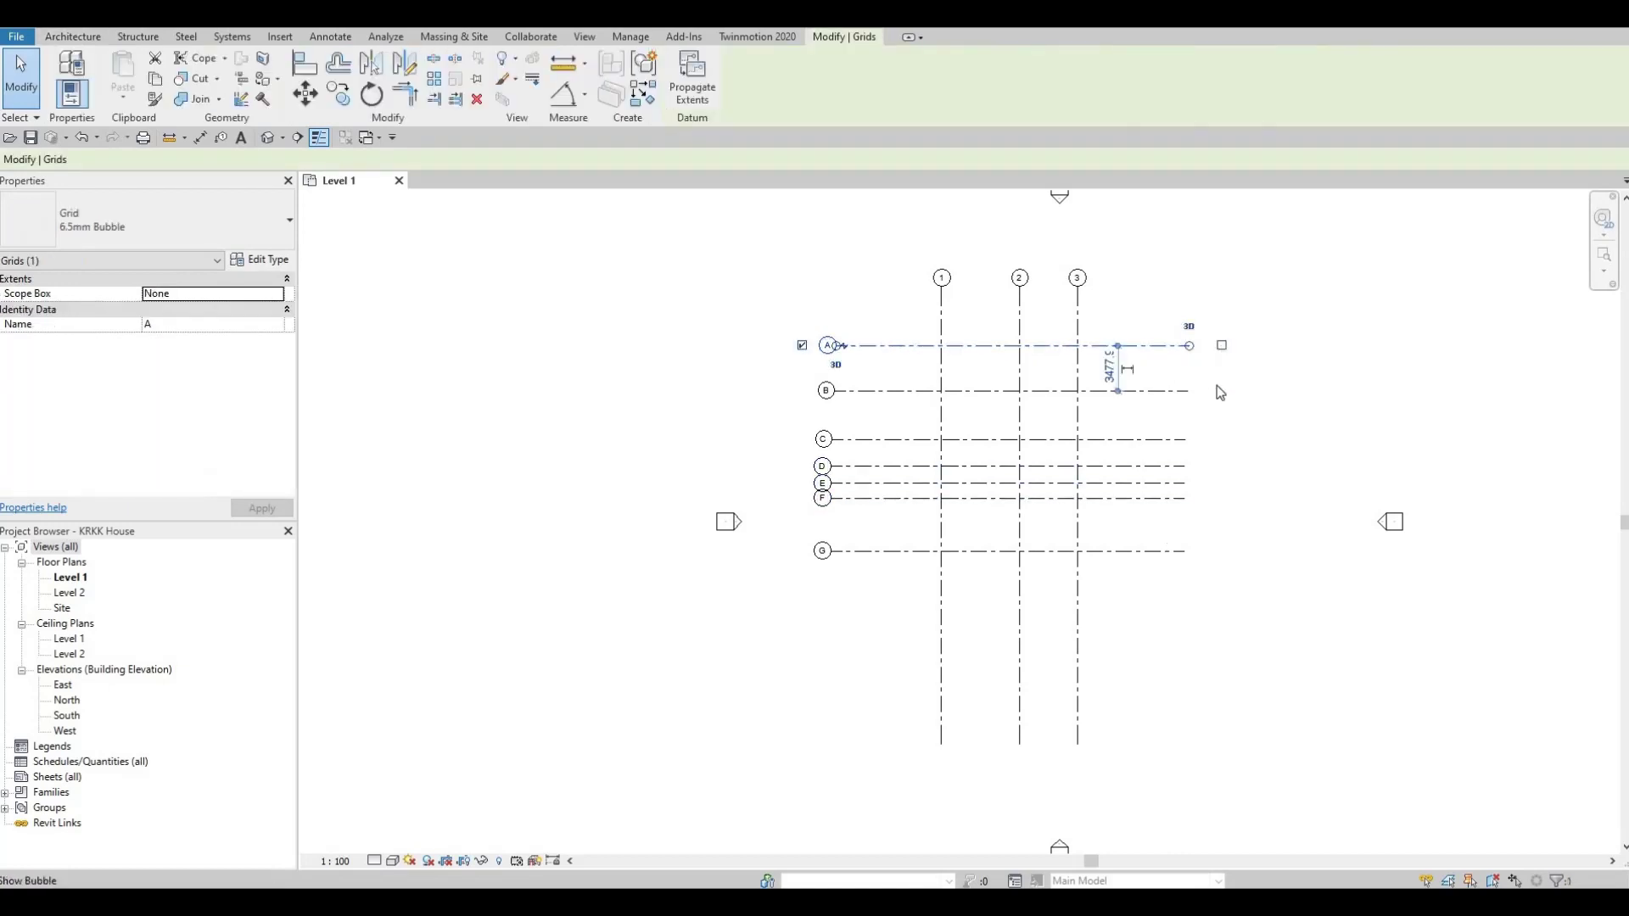
click(1222, 345)
key(Escape)
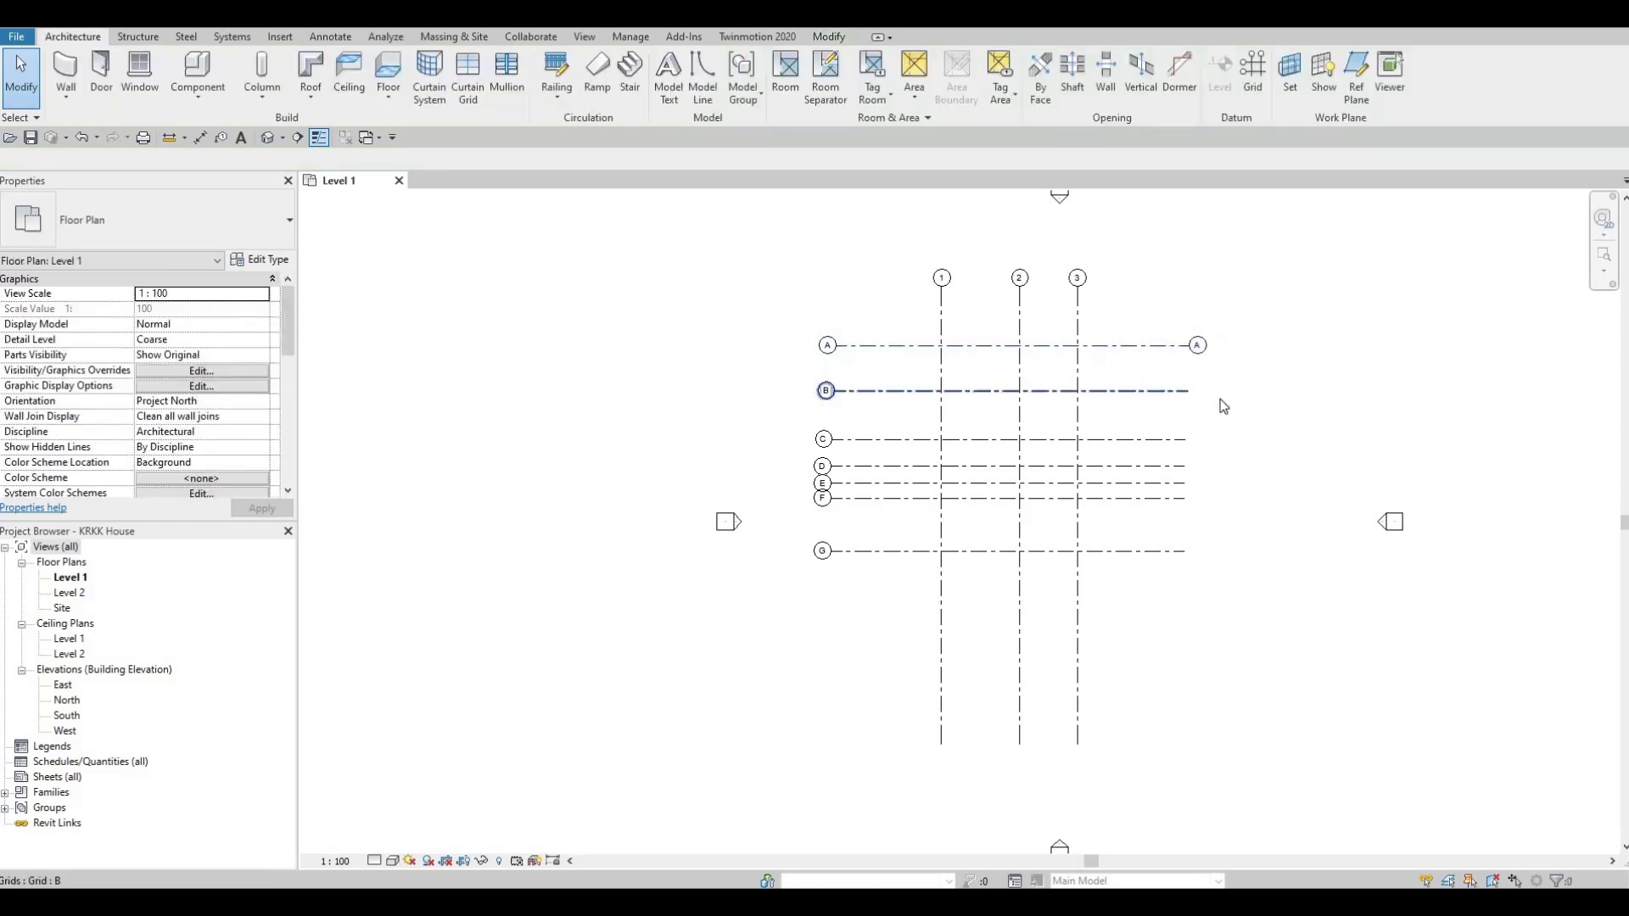
click(1224, 407)
click(1221, 392)
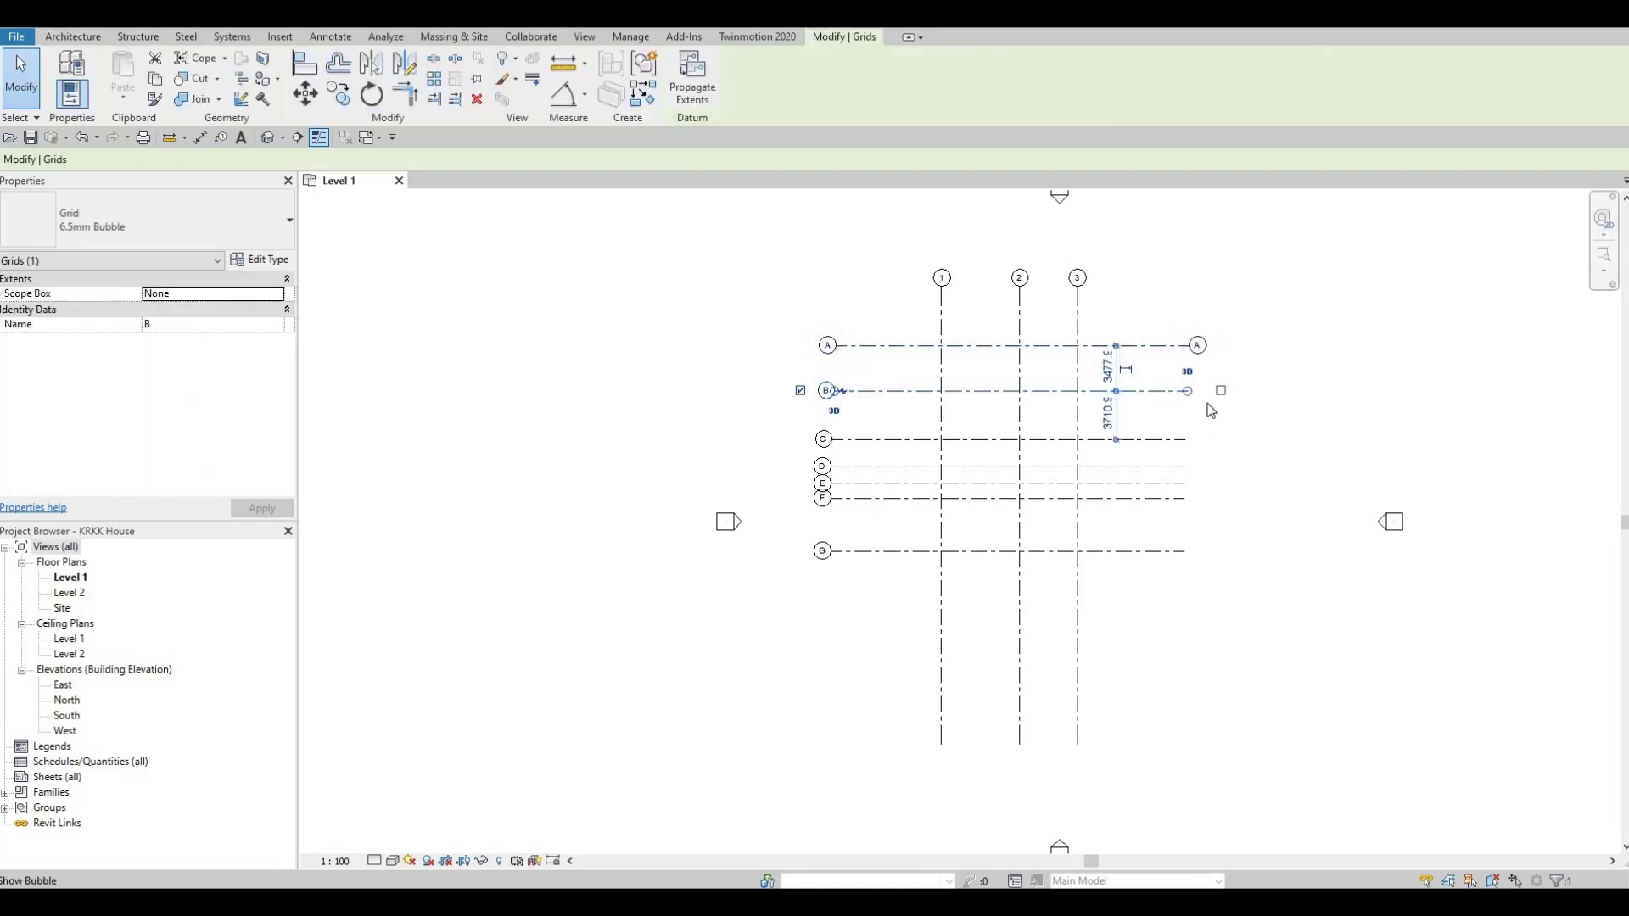
click(1223, 440)
click(1219, 439)
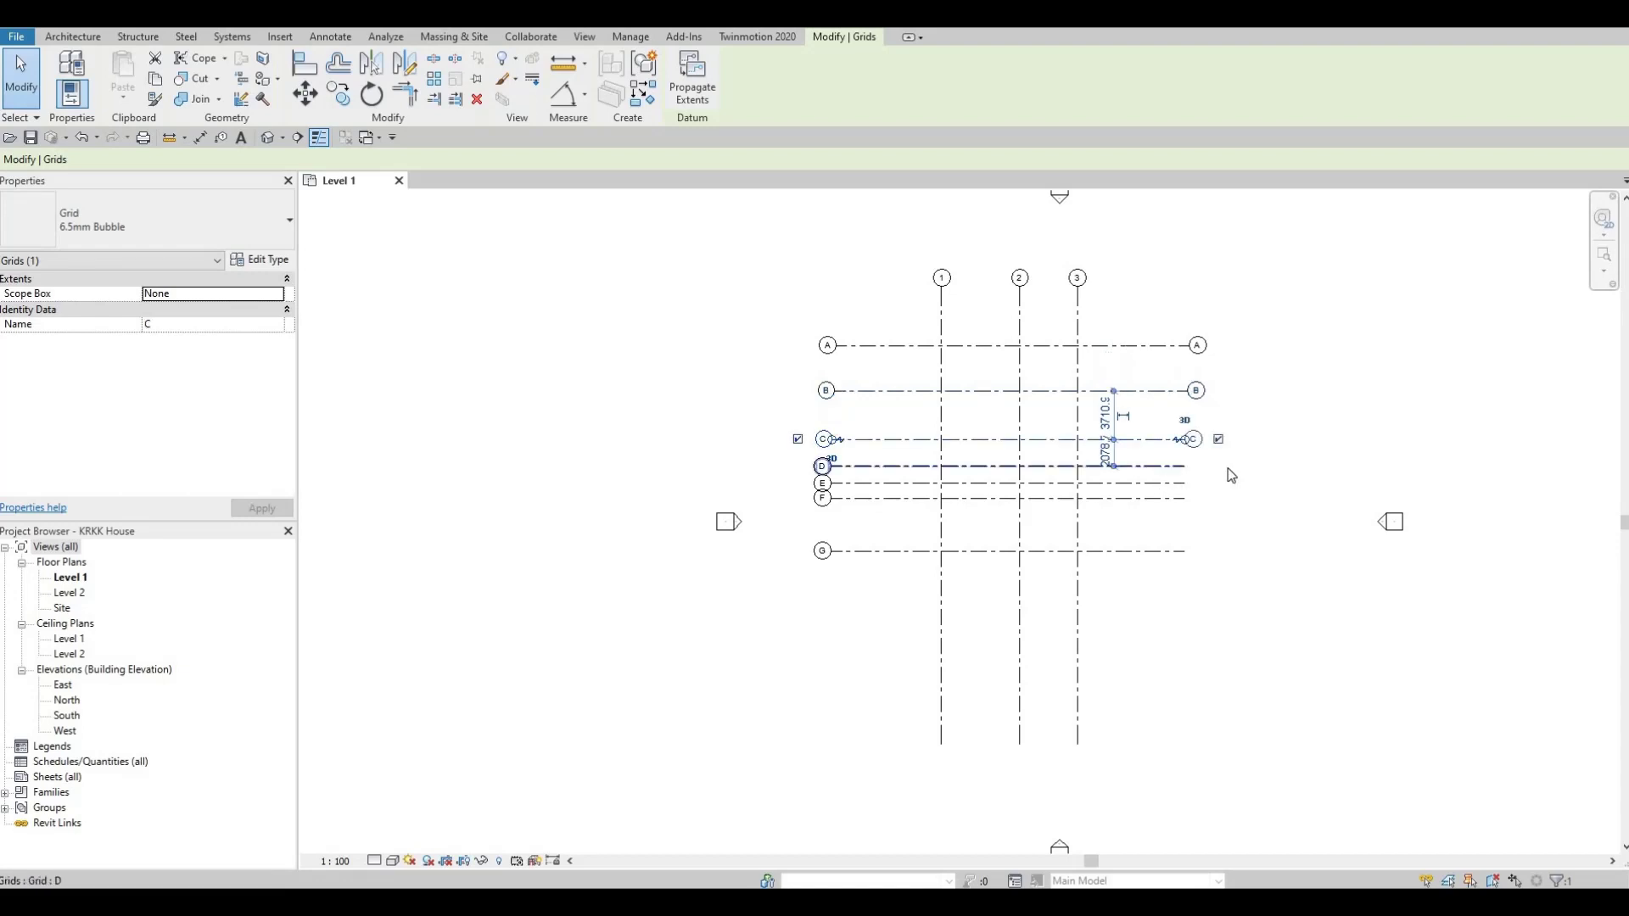
Show the right-end bubbles on grids D, E, F and G, keeping grid G's left bubble shown as well.
click(1161, 466)
click(1218, 466)
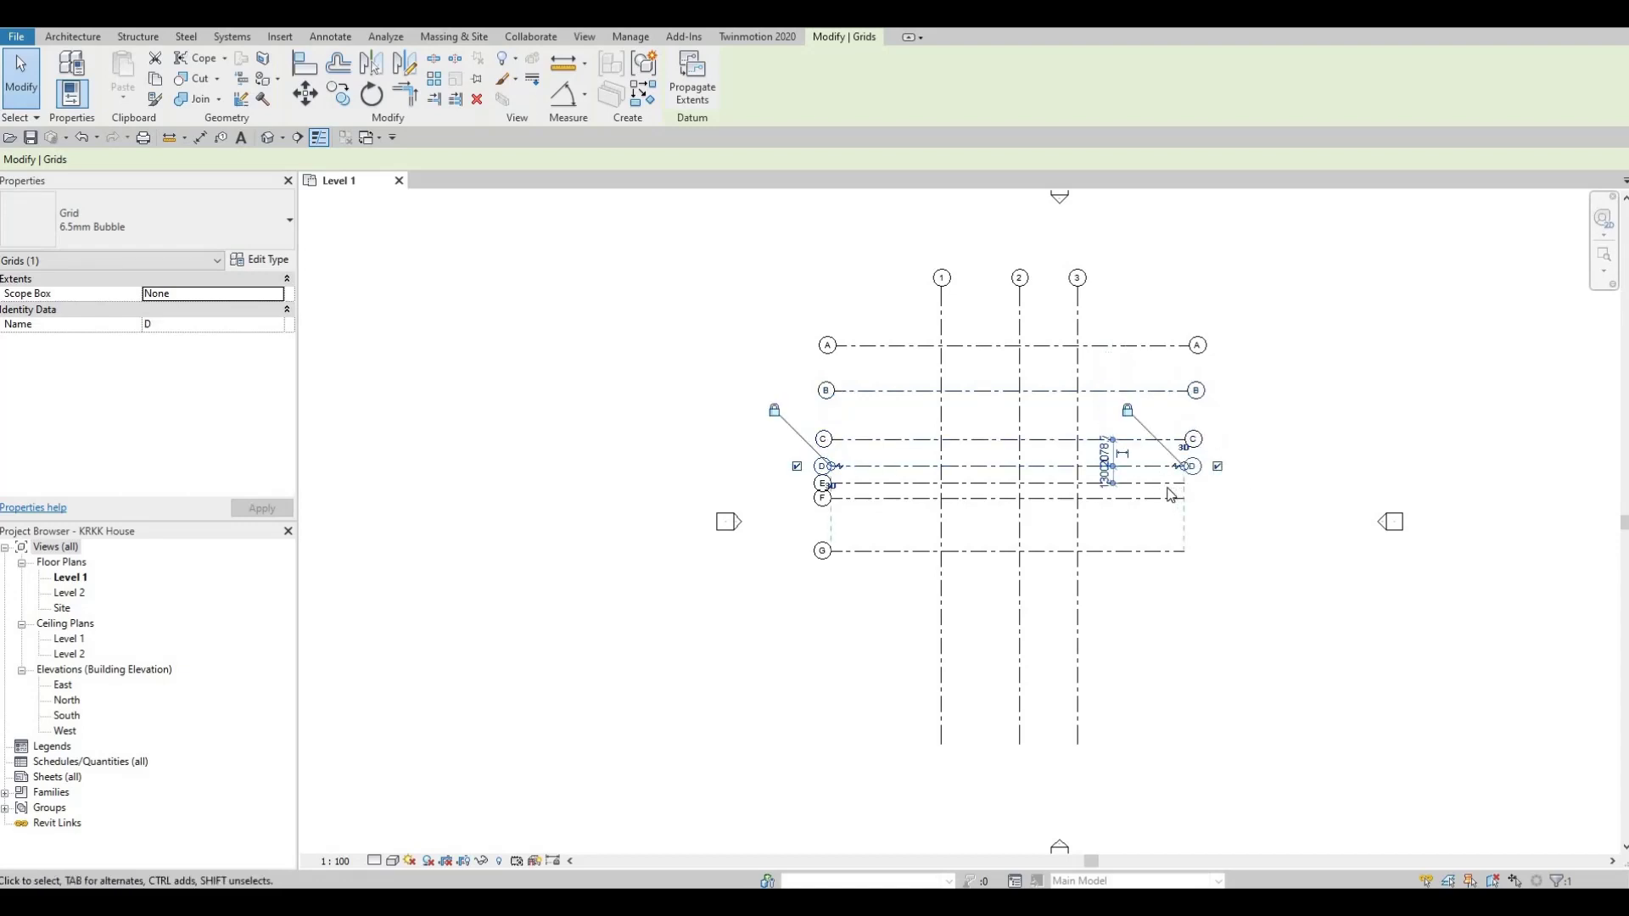
click(1192, 485)
click(1218, 483)
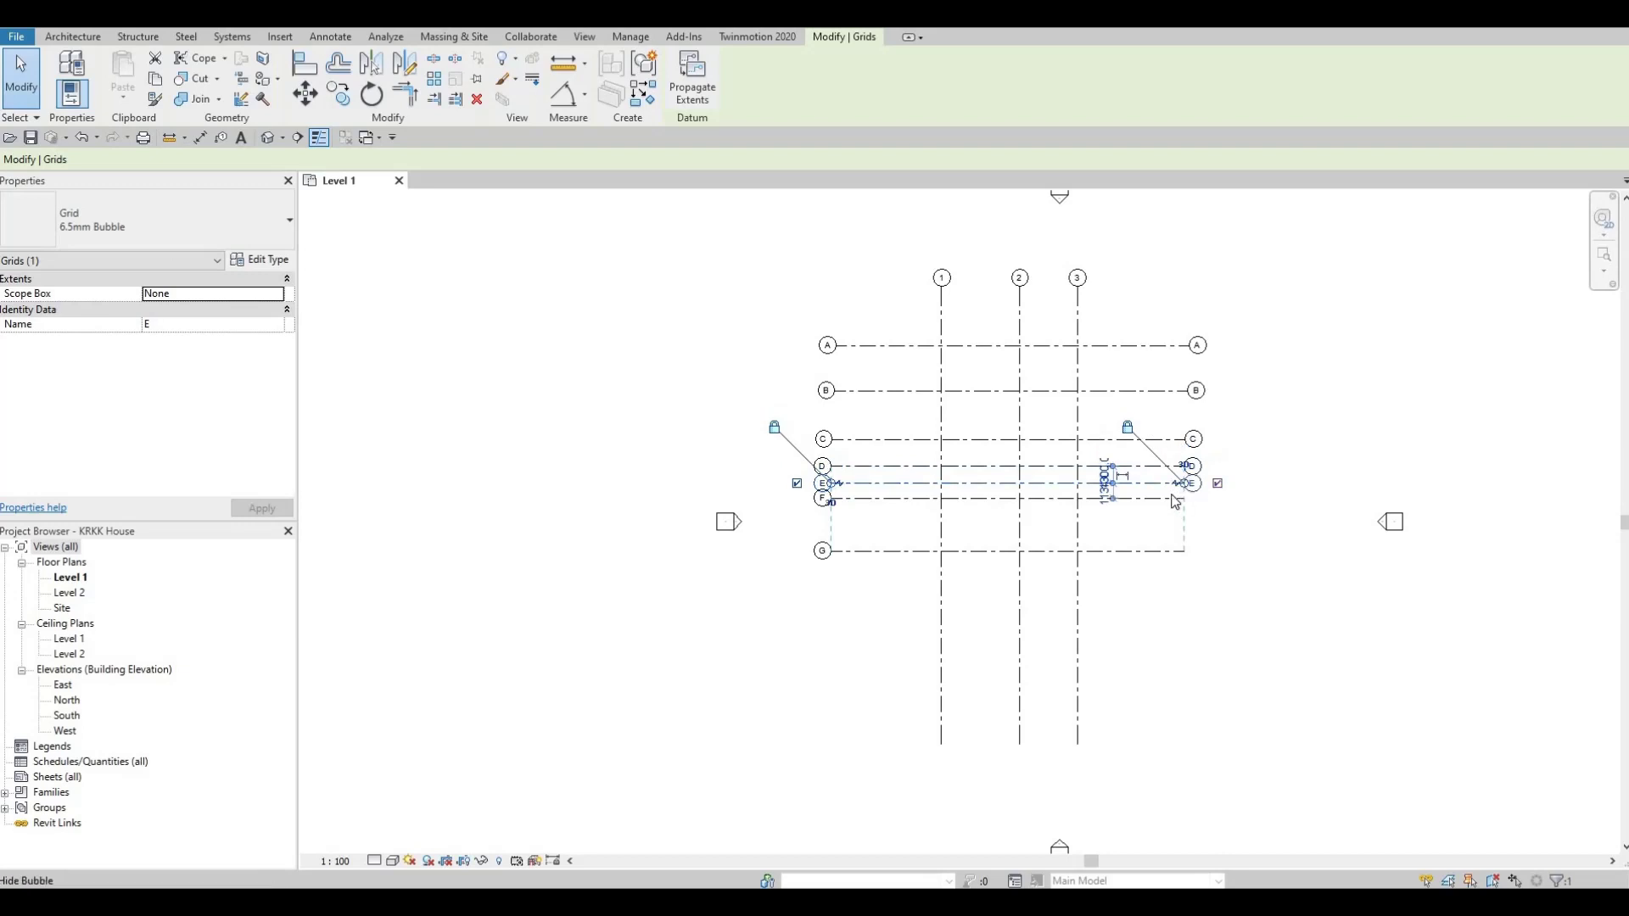
click(1195, 499)
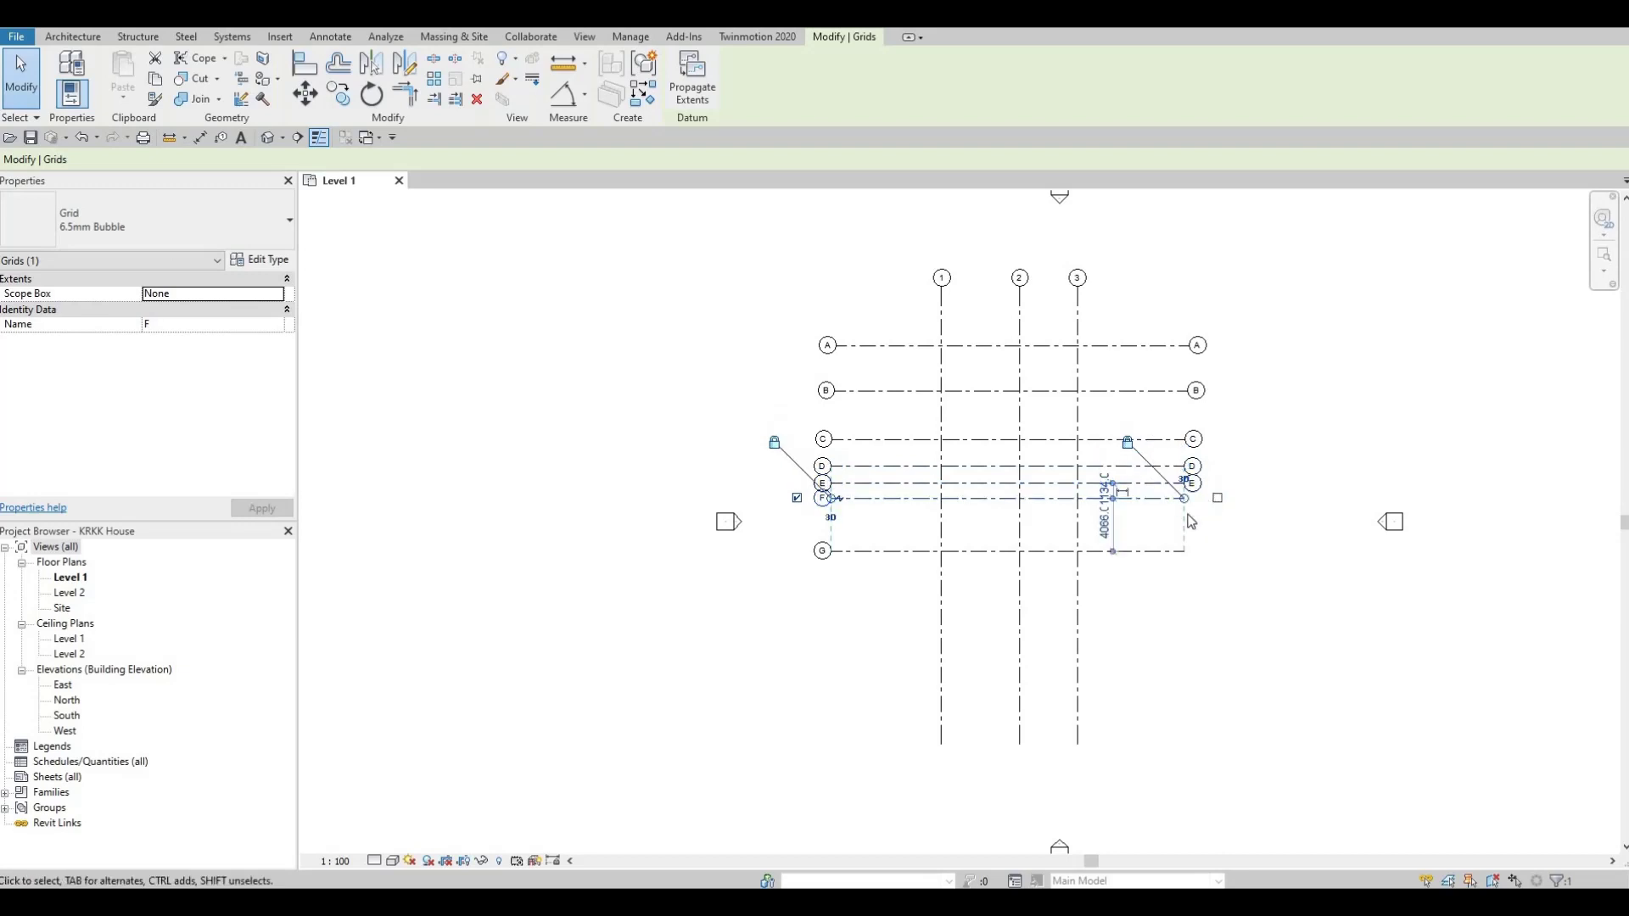
click(1217, 498)
click(1186, 552)
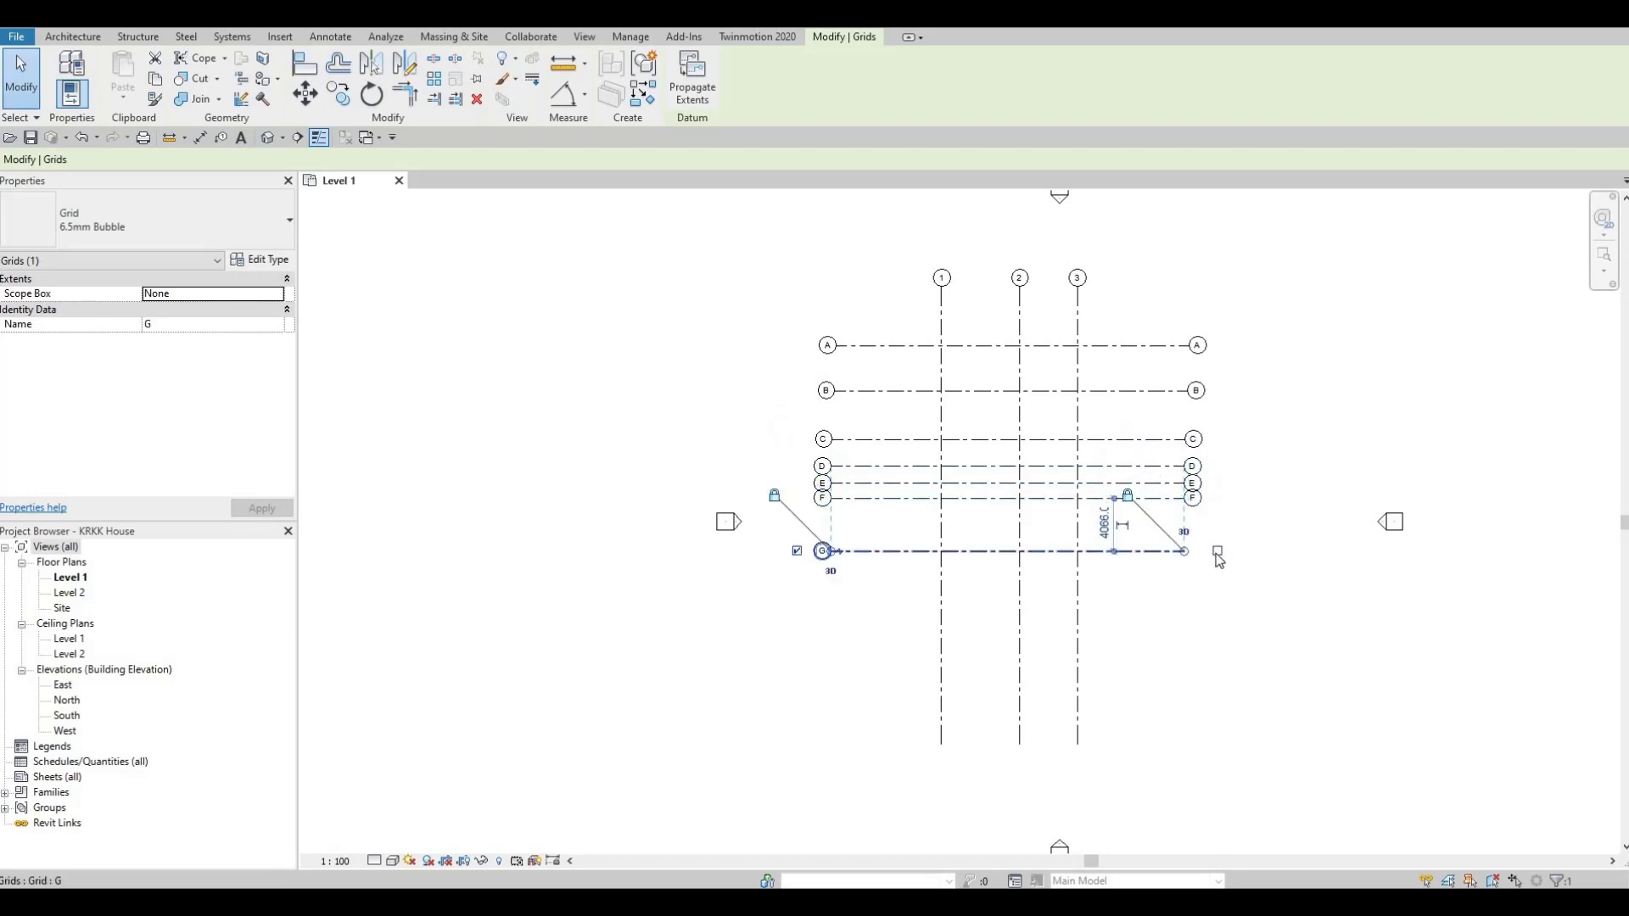
click(1218, 551)
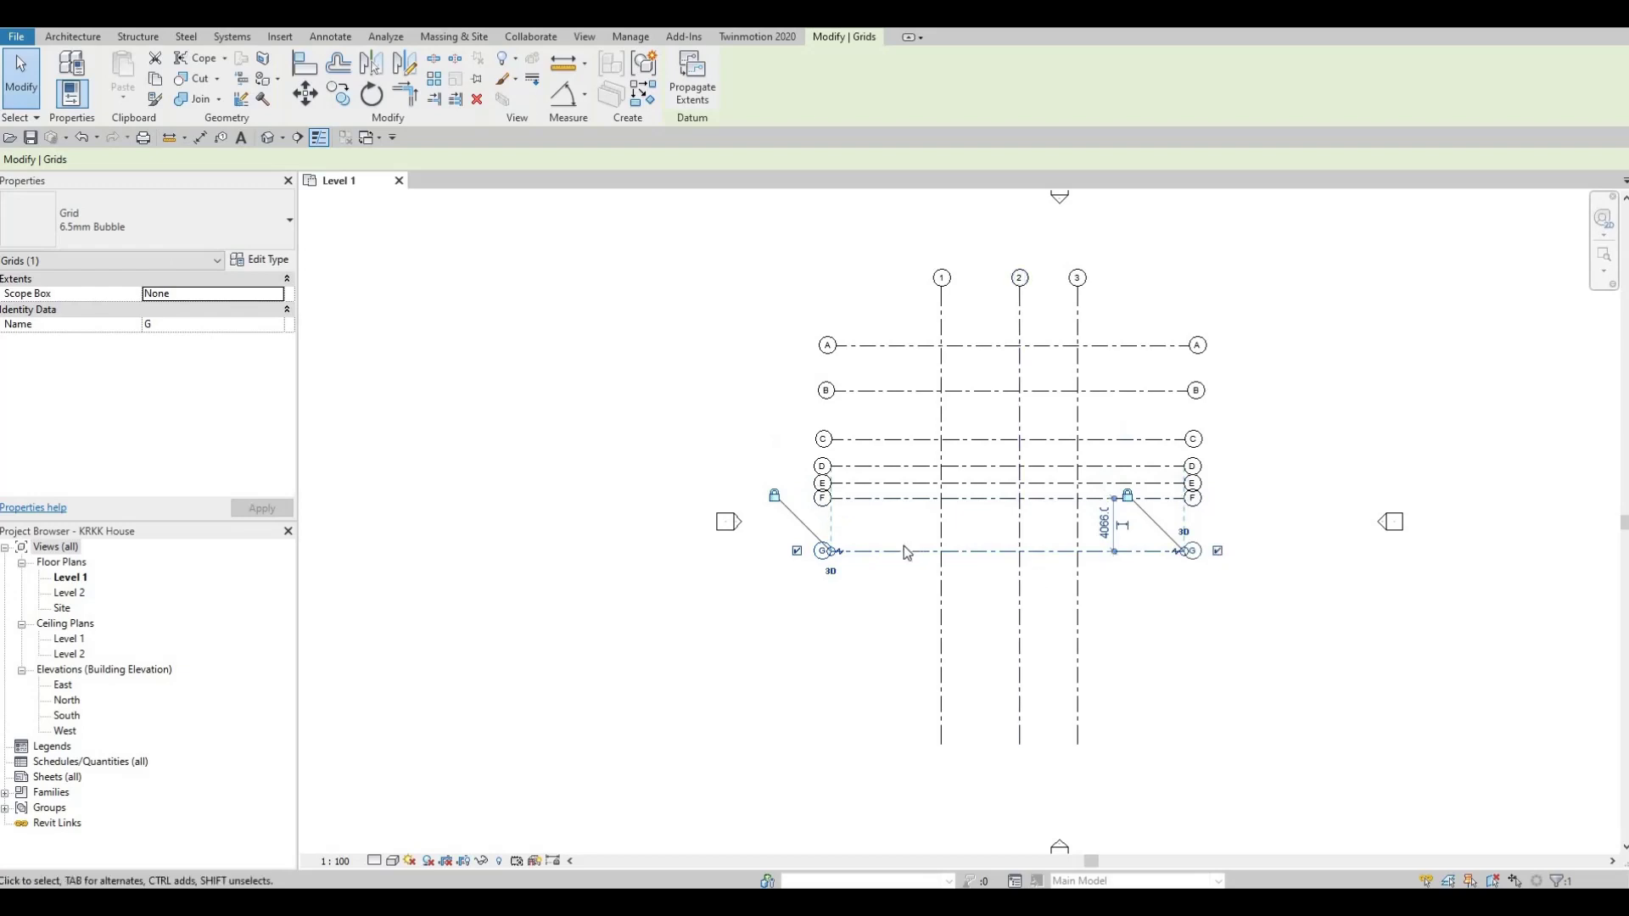
click(797, 552)
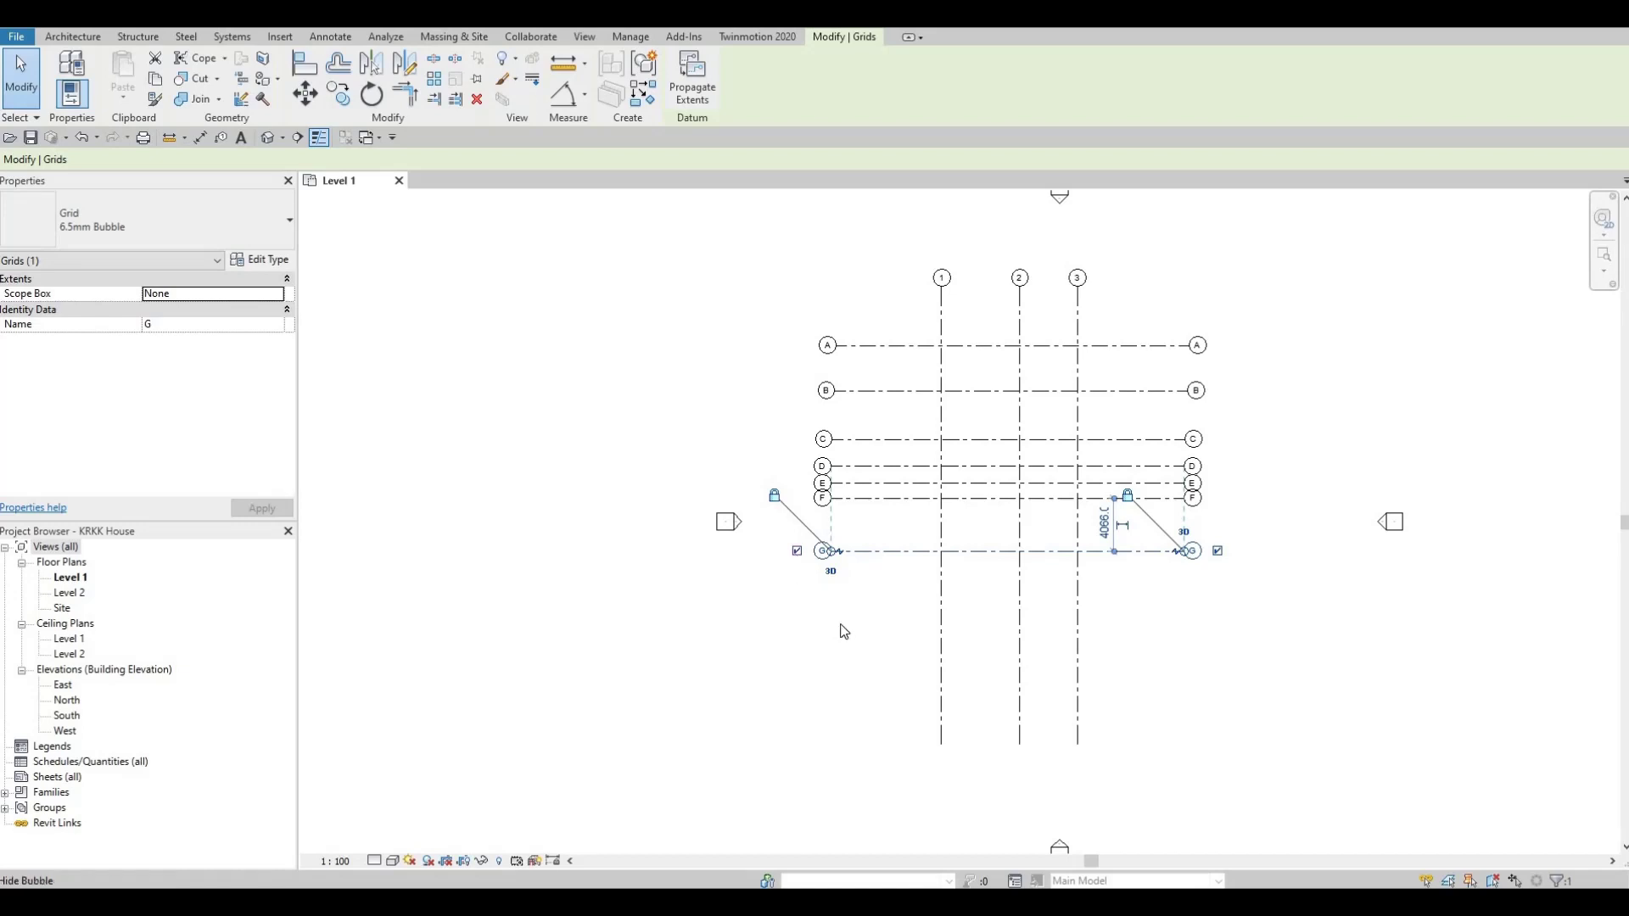
click(796, 552)
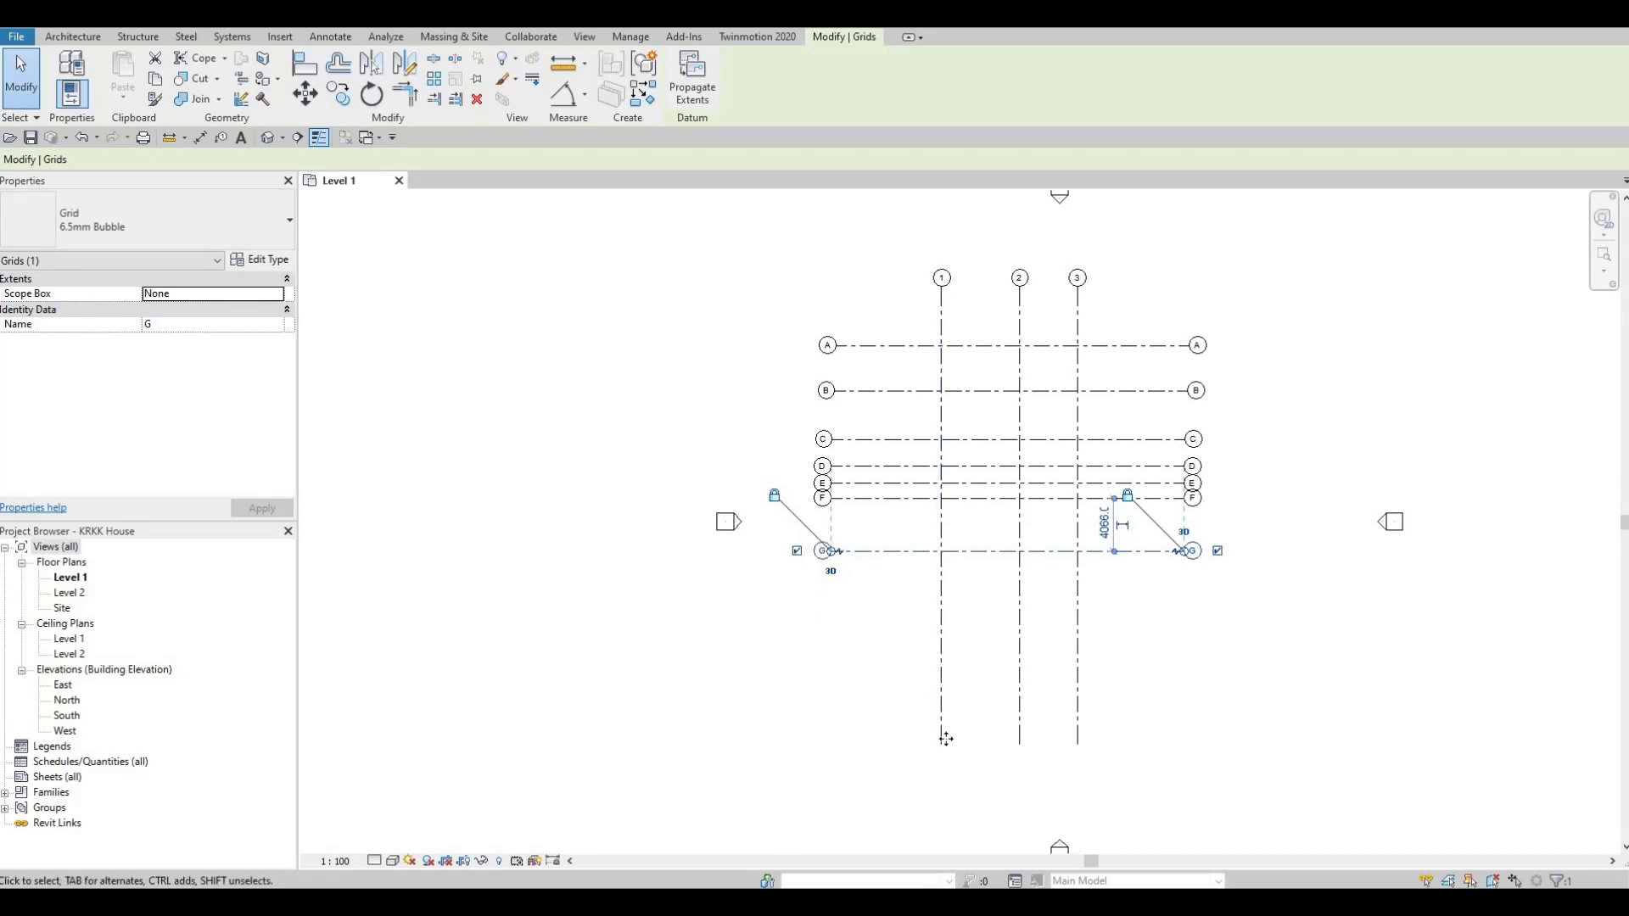
Show the grid bubbles at the lower ends of vertical grids 1, 2 and 3, and clear the selection.
click(943, 738)
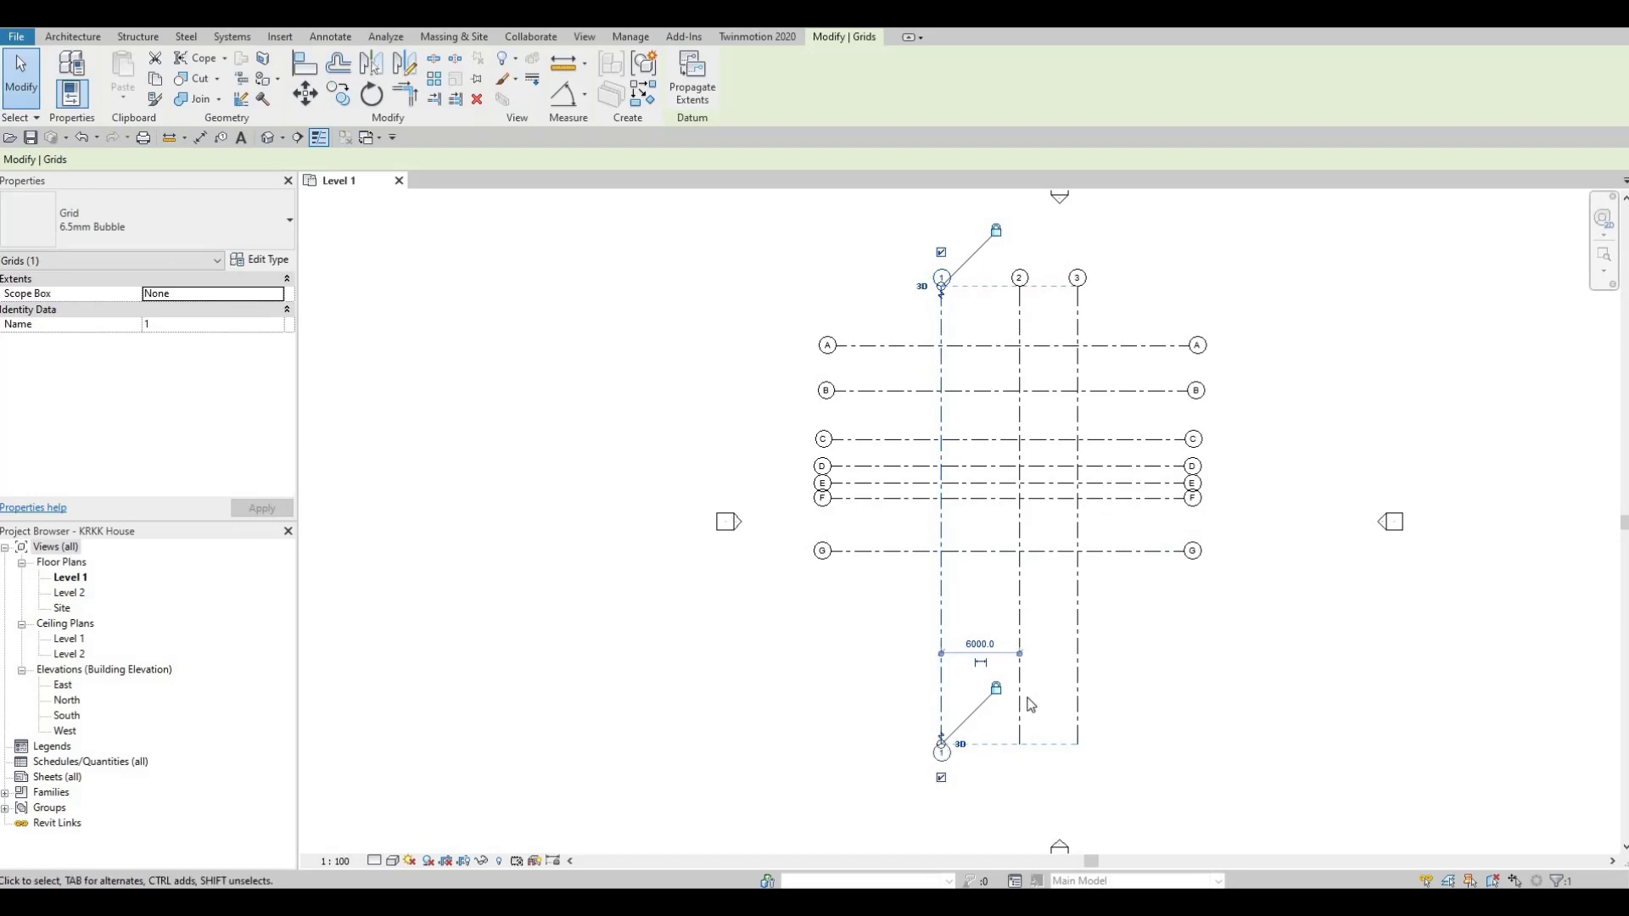
click(1023, 784)
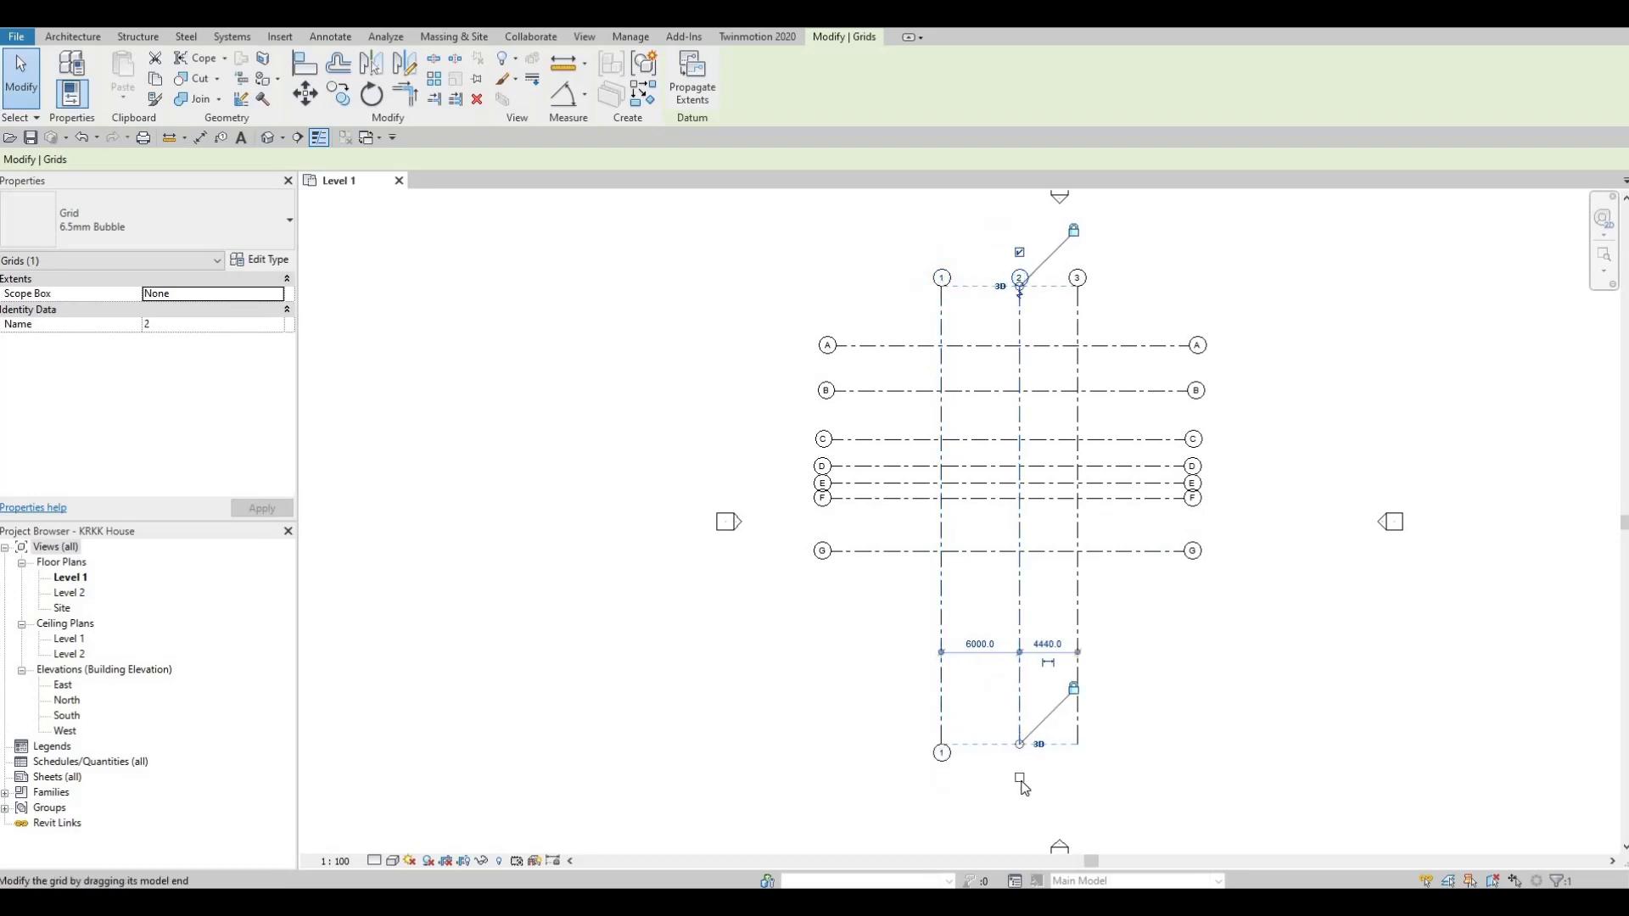
click(1020, 778)
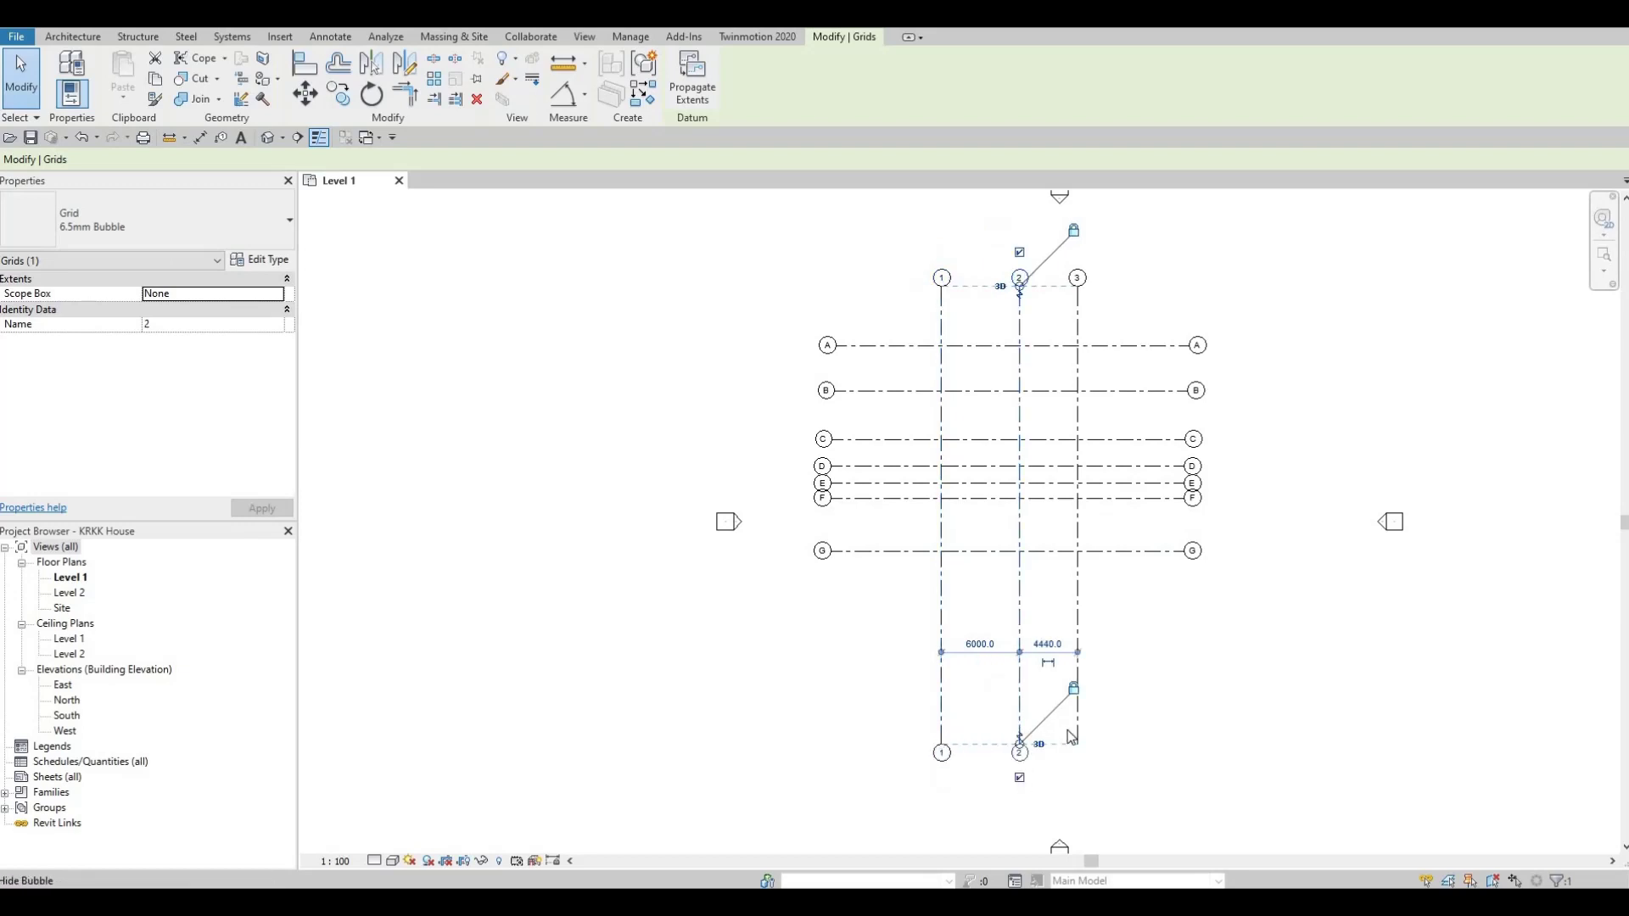
click(1080, 789)
click(1077, 778)
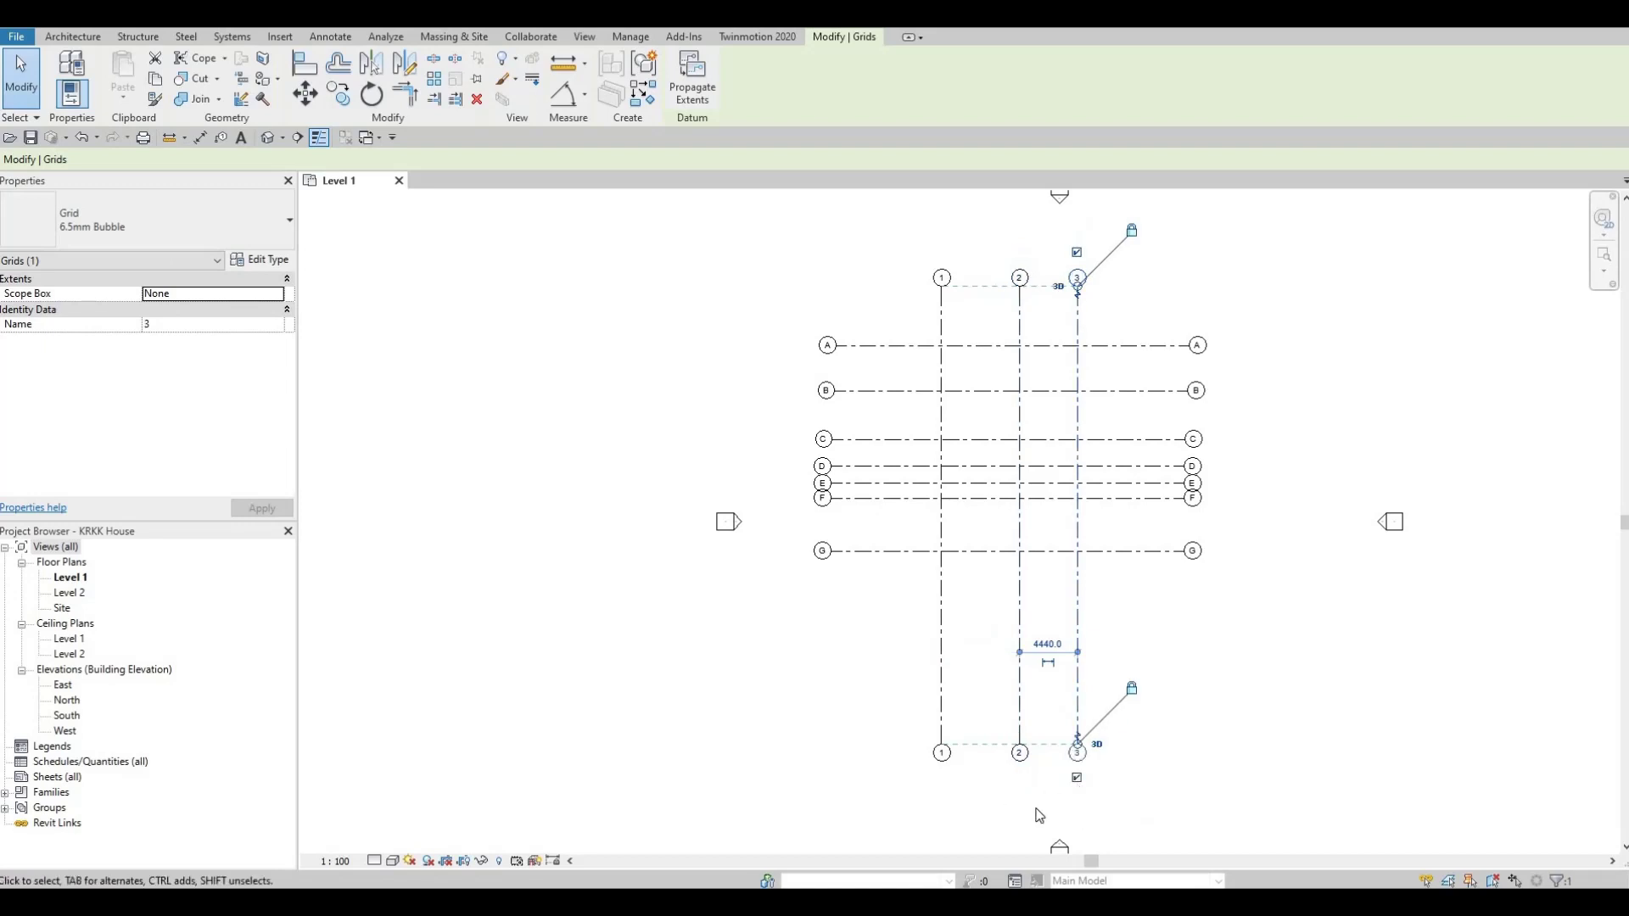
scroll(1042, 816, up, 3)
scroll(1019, 692, down, 5)
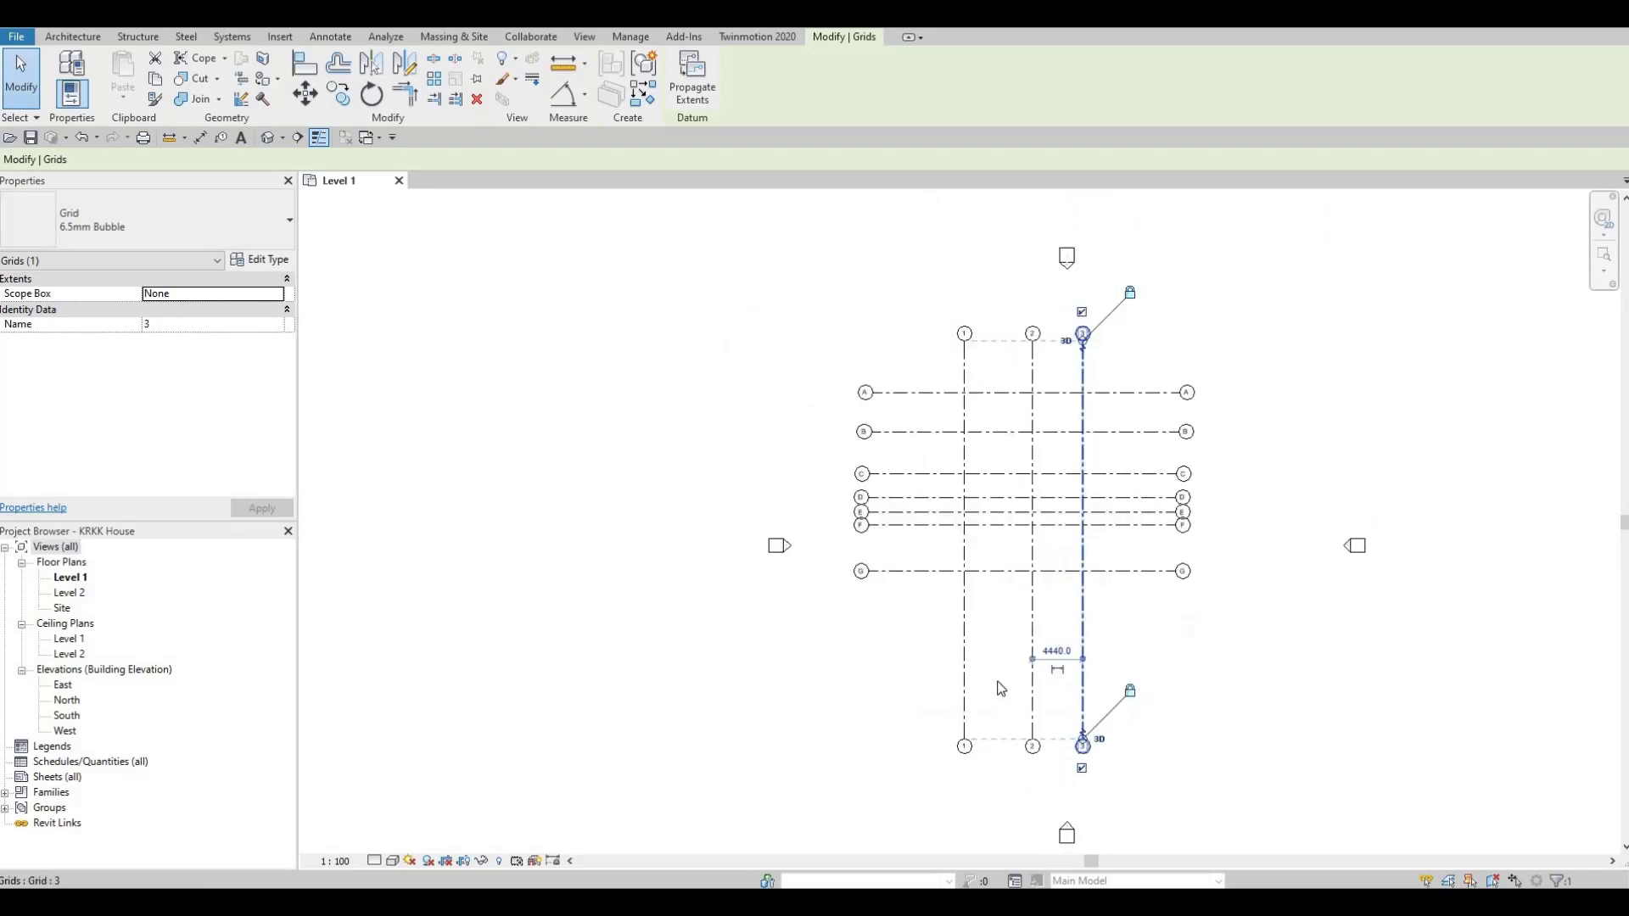
scroll(1119, 625, down, 2)
middle_drag(1119, 625, 1177, 727)
key(Escape)
key(Escape)
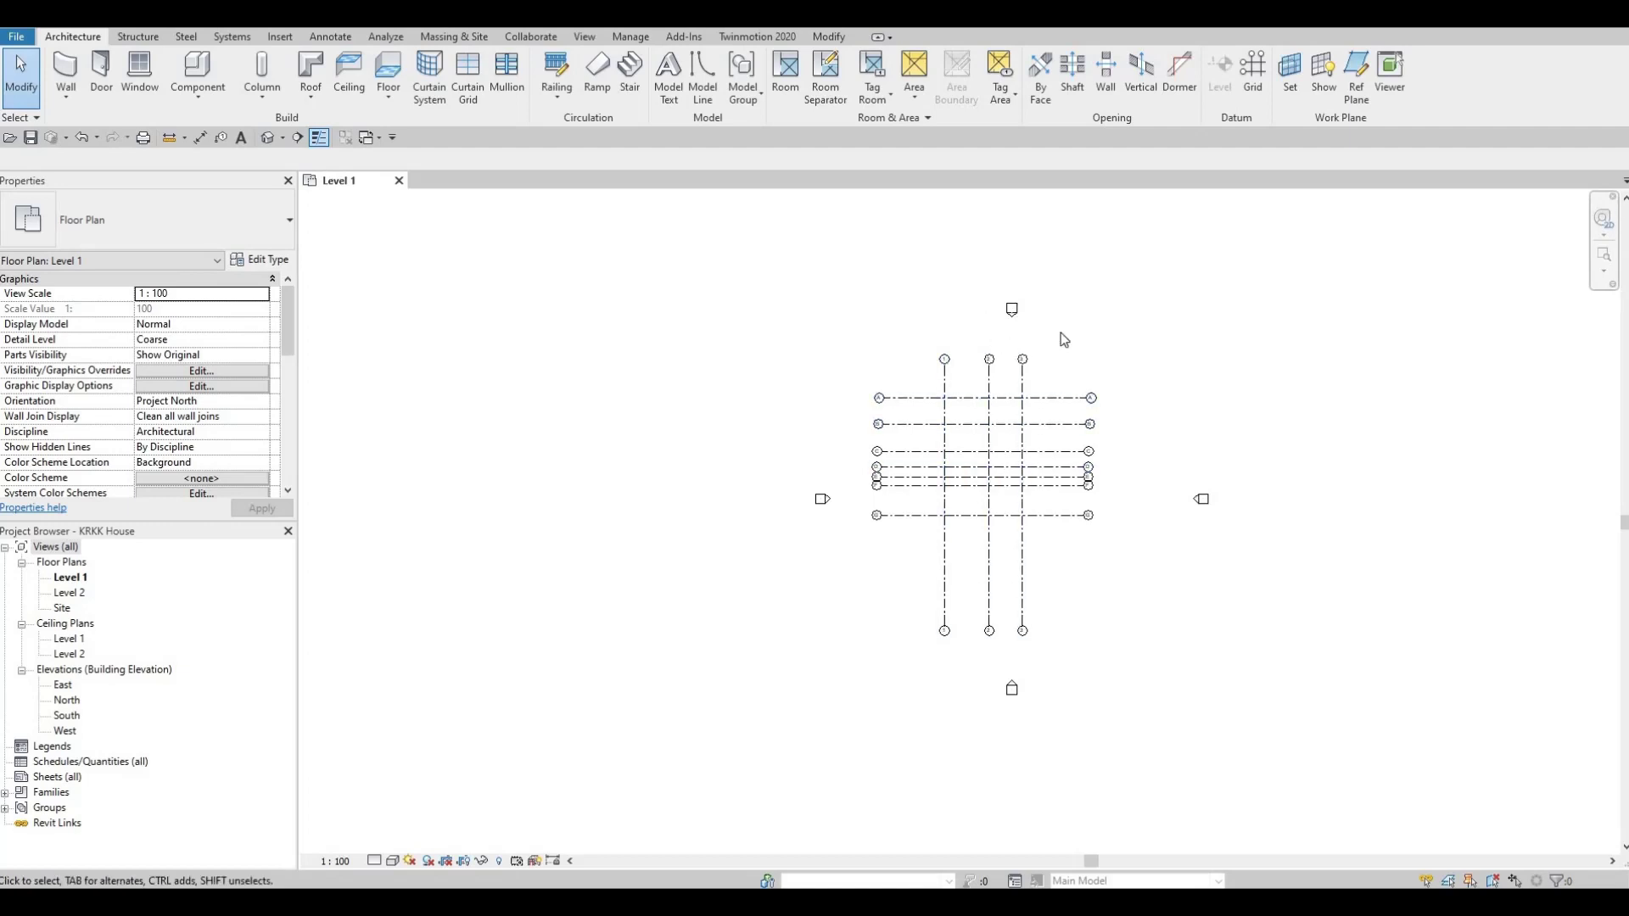
Try moving the elevation marker above the grids and undo the move.
mouse_move(1061, 332)
mouse_down()
mouse_move(951, 254)
mouse_move(1042, 340)
mouse_up()
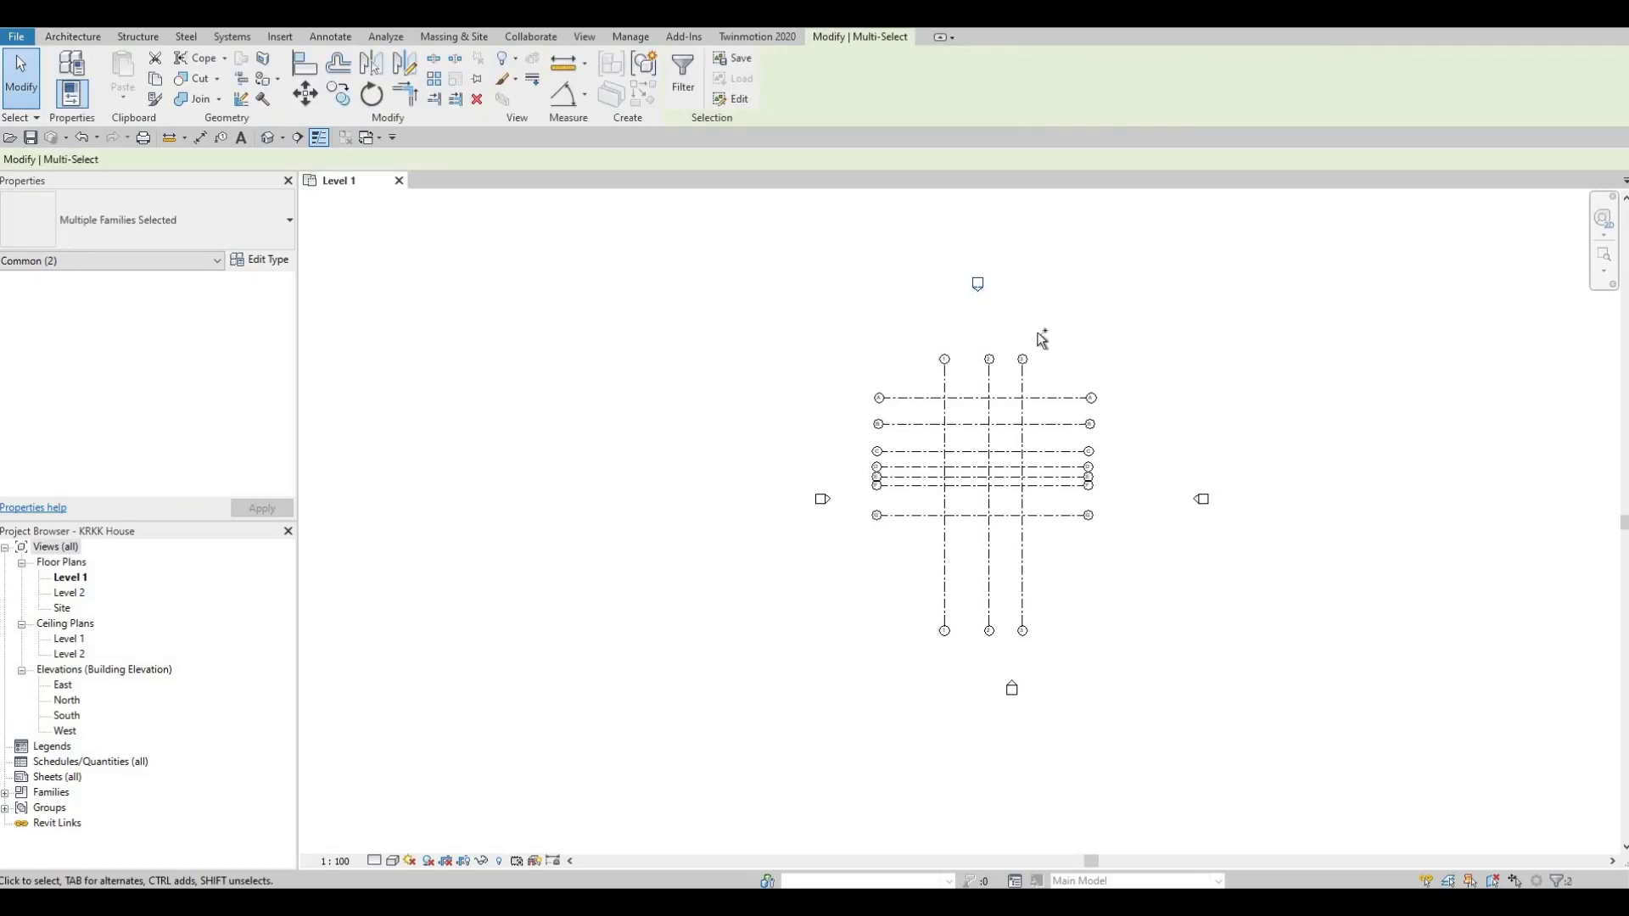
key(ctrl+z)
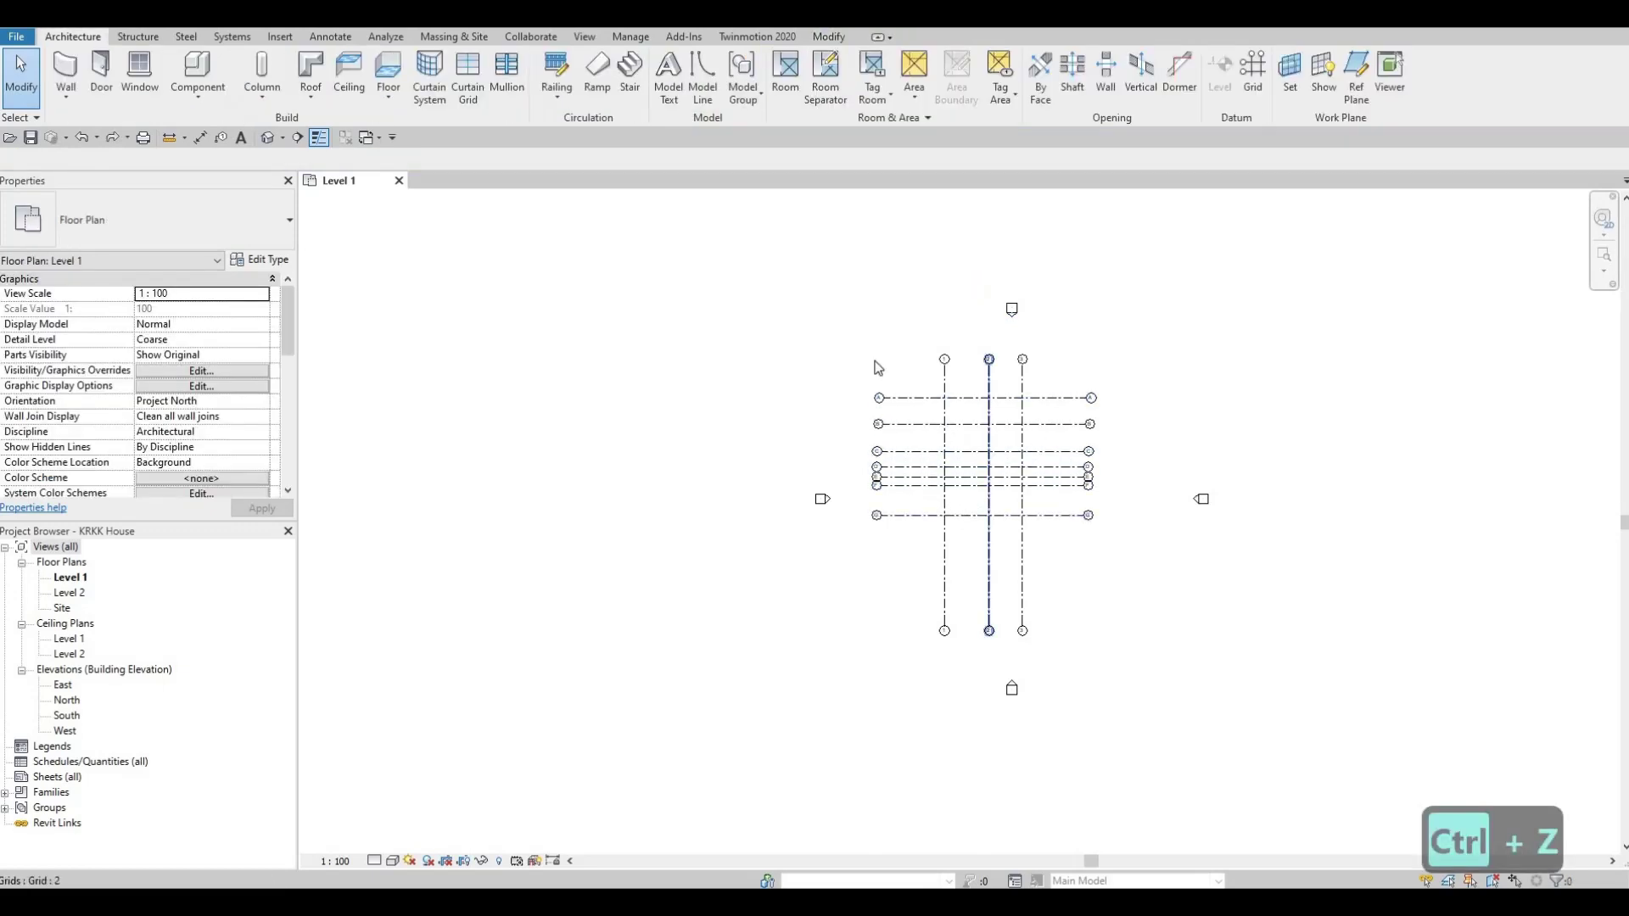
Move all ten grids together down and to the right so they sit between the side elevation markers, and deselect them.
drag(842, 336, 1154, 660)
drag(969, 450, 994, 494)
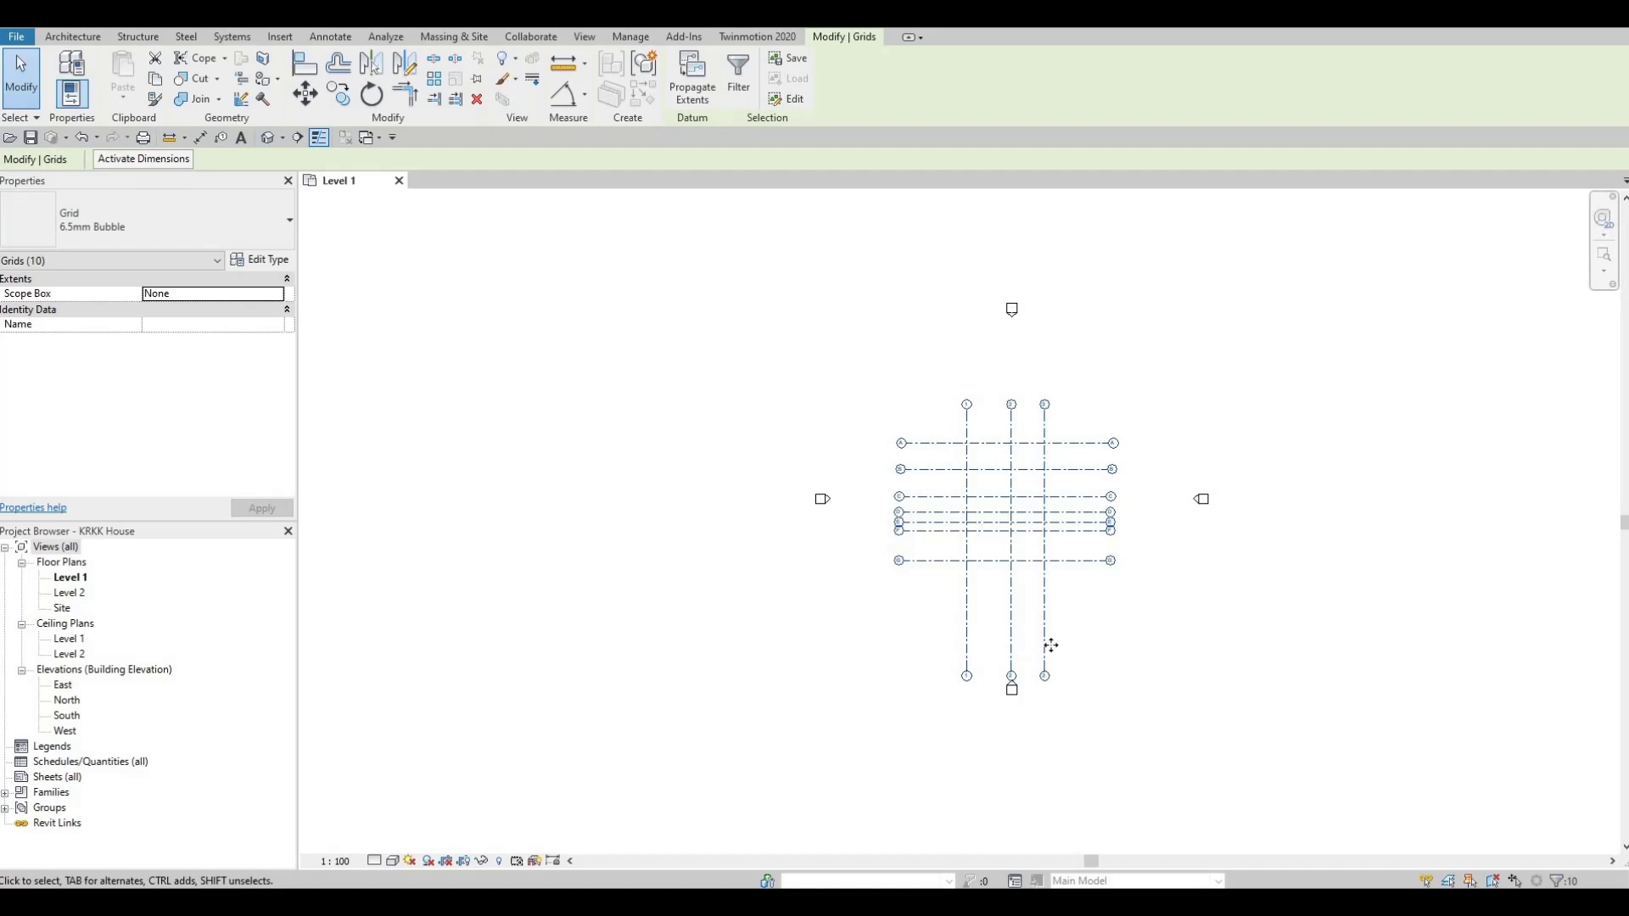
scroll(1051, 646, up, 2)
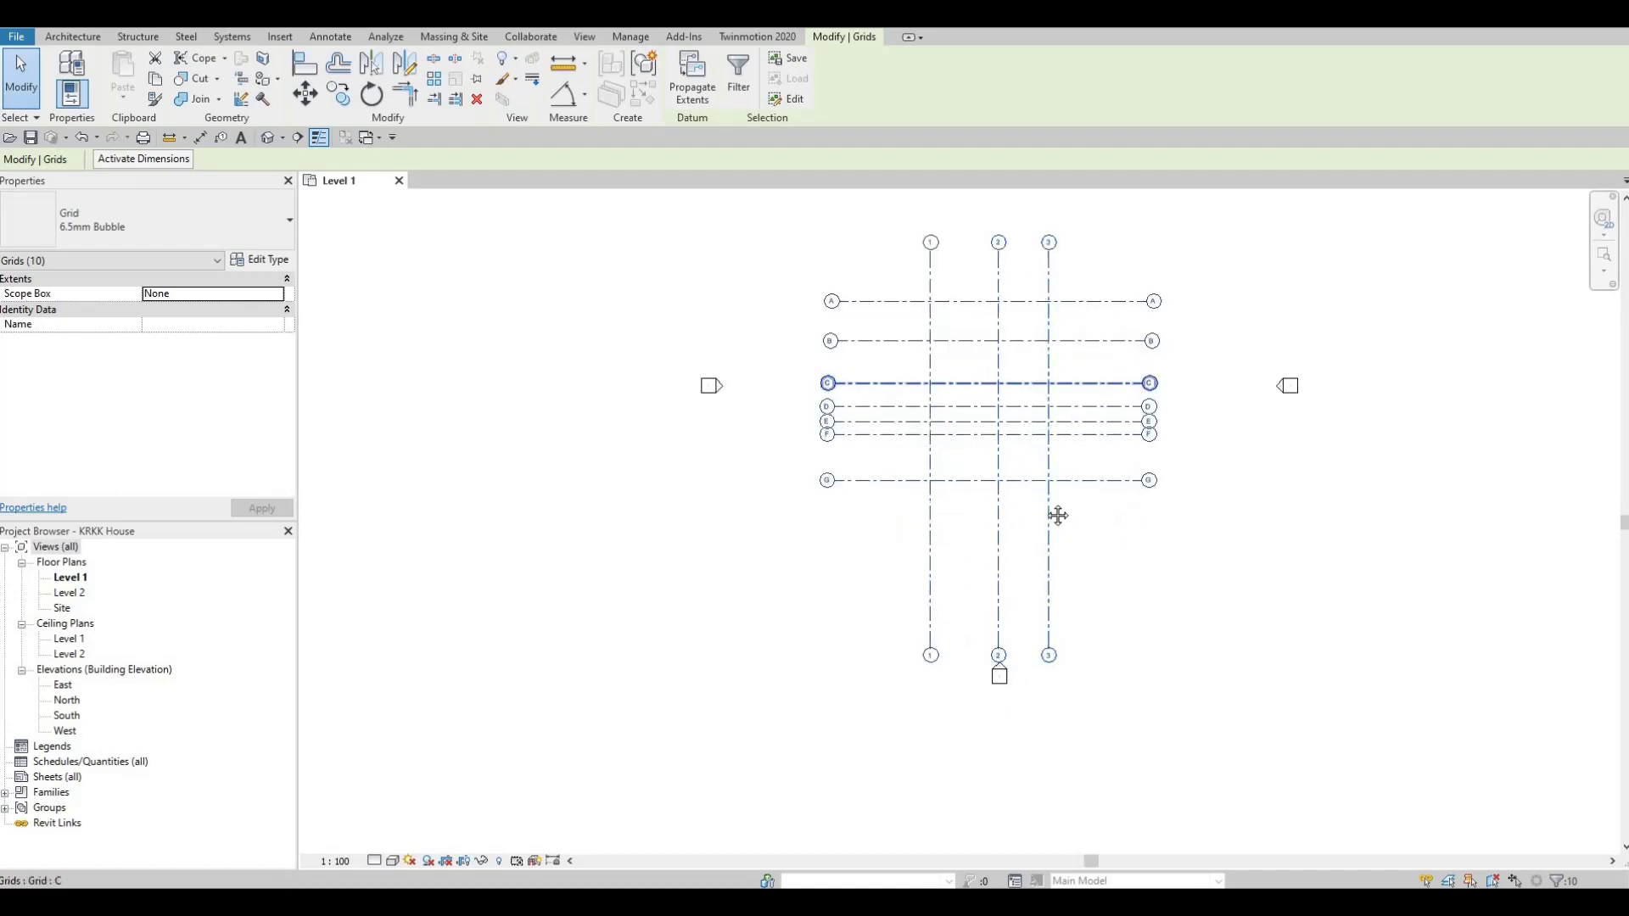
ctrl+scroll(1048, 323, up, 3)
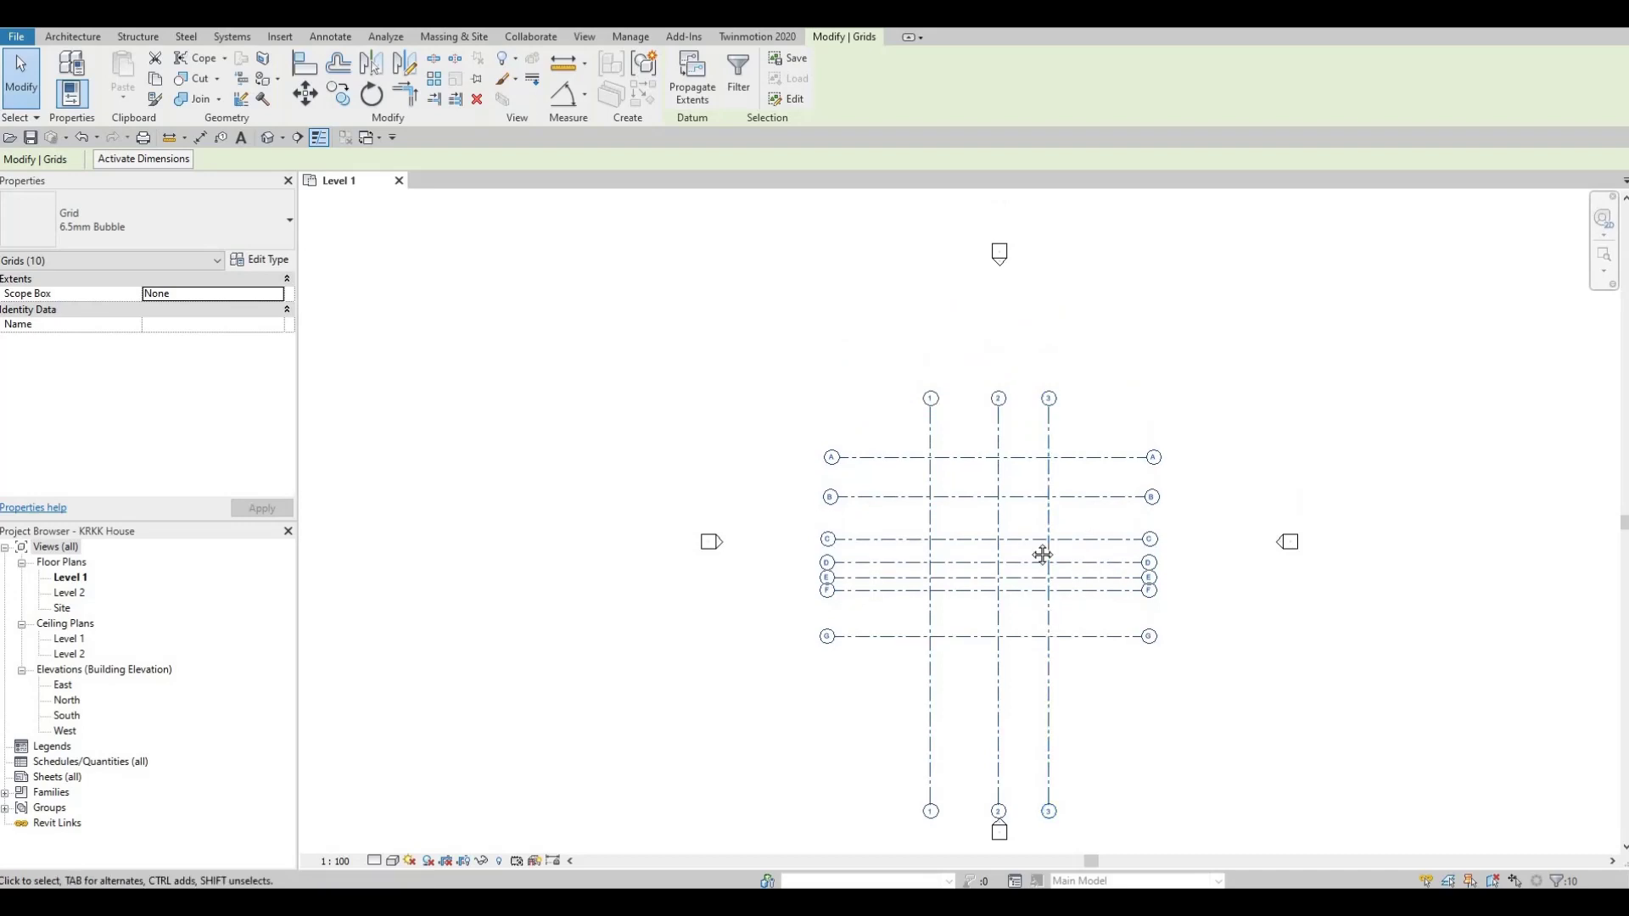
ctrl+scroll(1029, 550, down, 2)
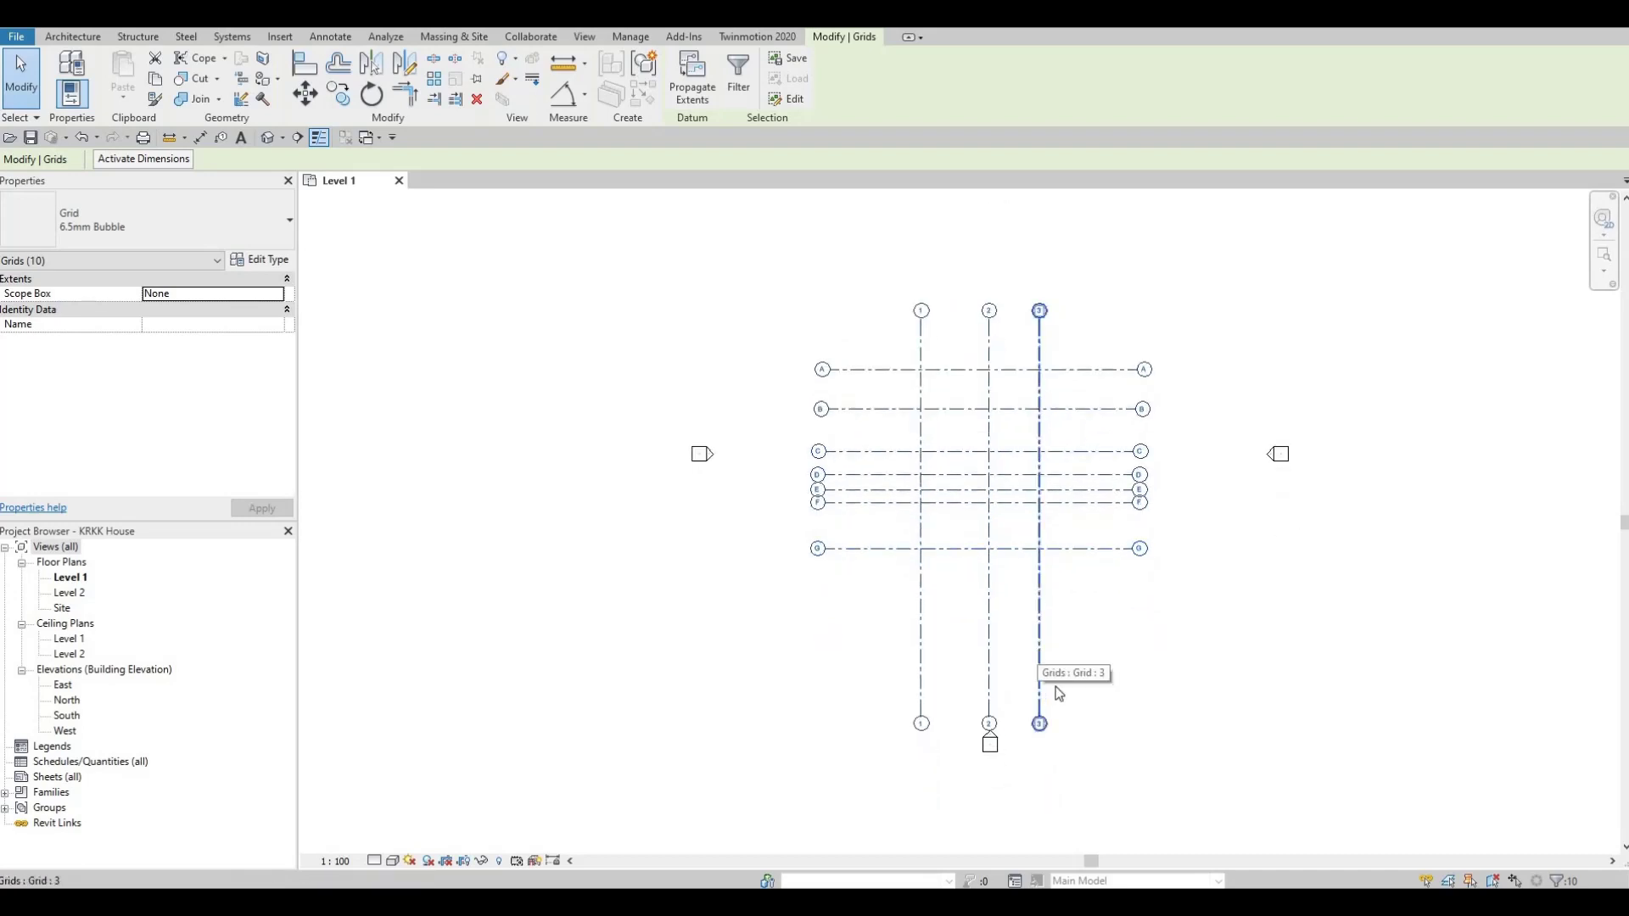
key(Escape)
key(Escape)
Shorten vertical grids 1, 2 and 3 together by pulling their aligned lower ends up to just below grid G.
scroll(1057, 670, up, 2)
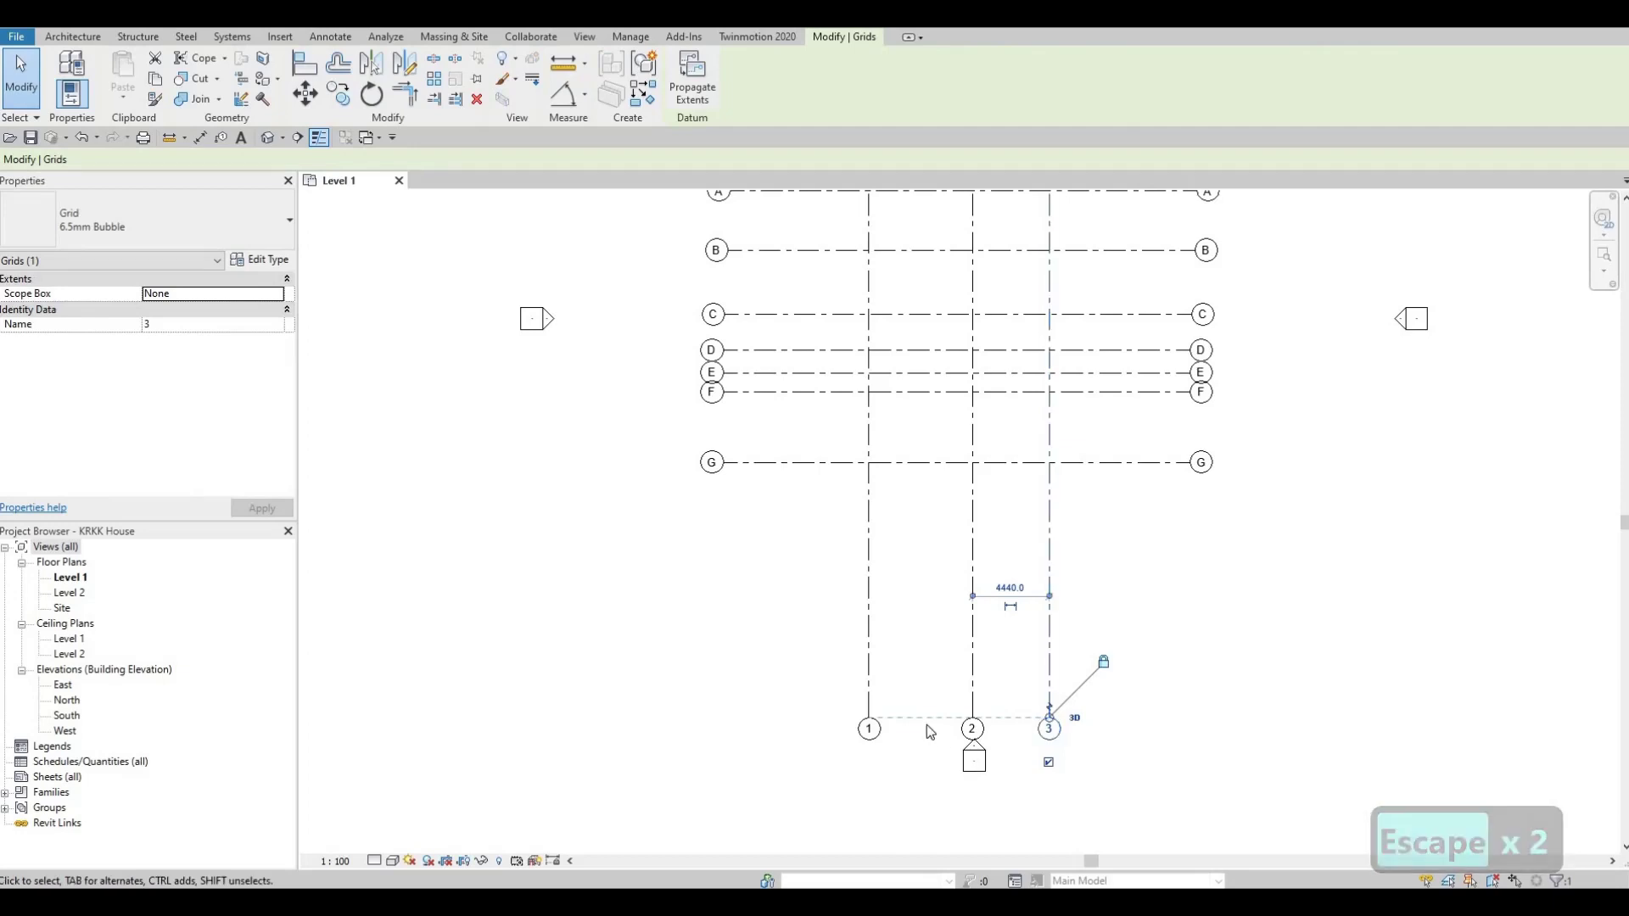
scroll(926, 724, up, 5)
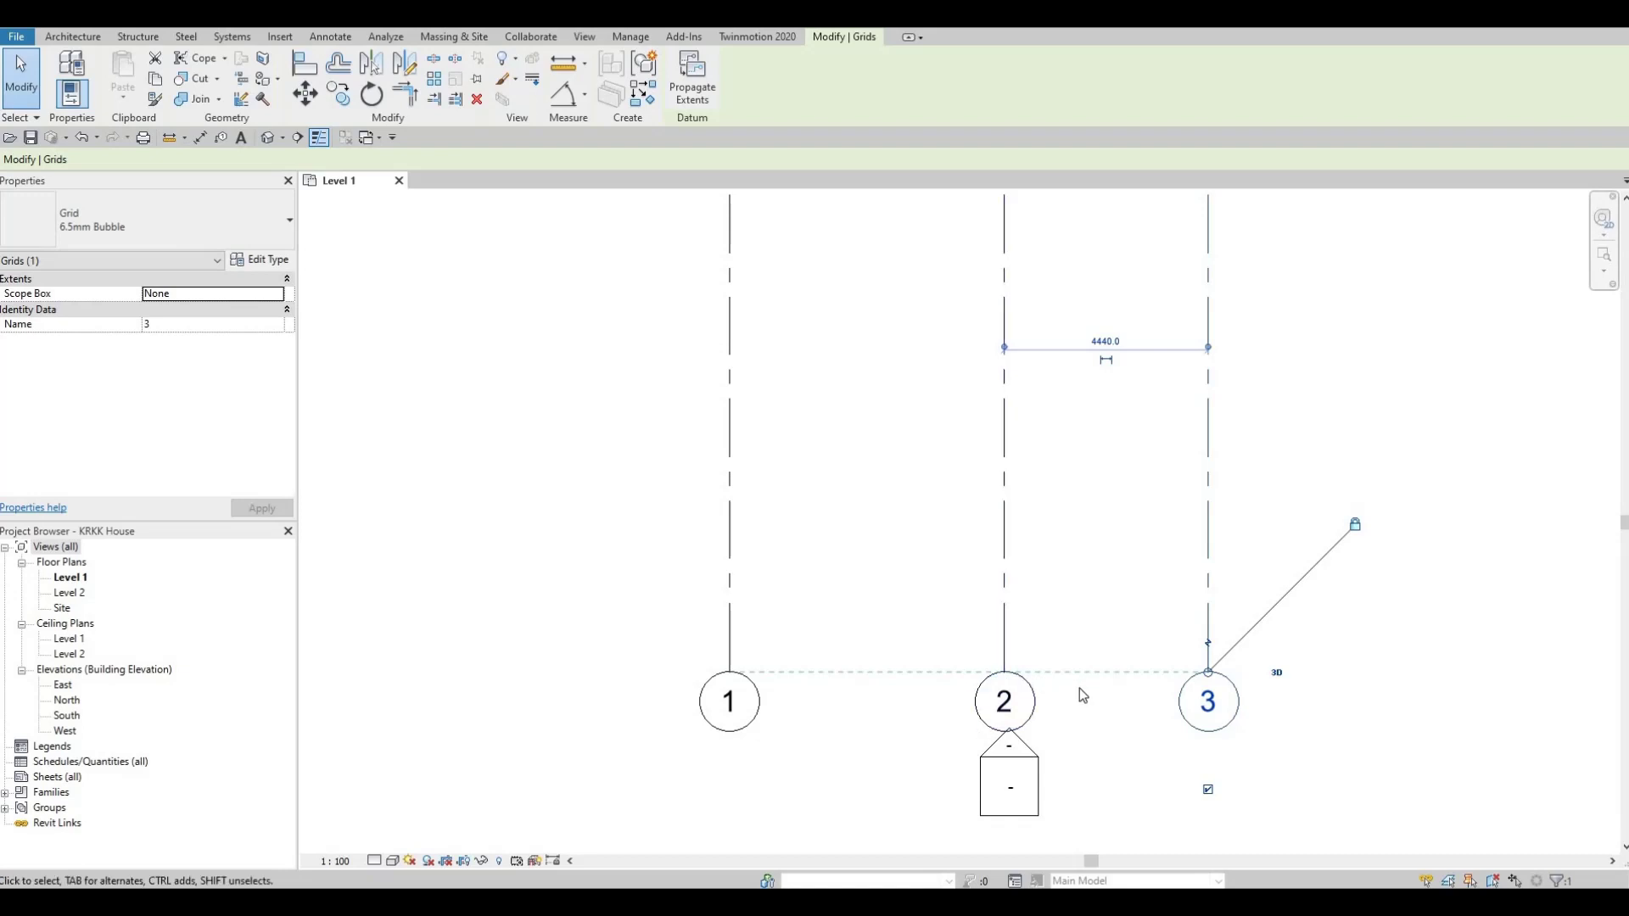
scroll(1110, 650, down, 3)
scroll(1144, 745, down, 2)
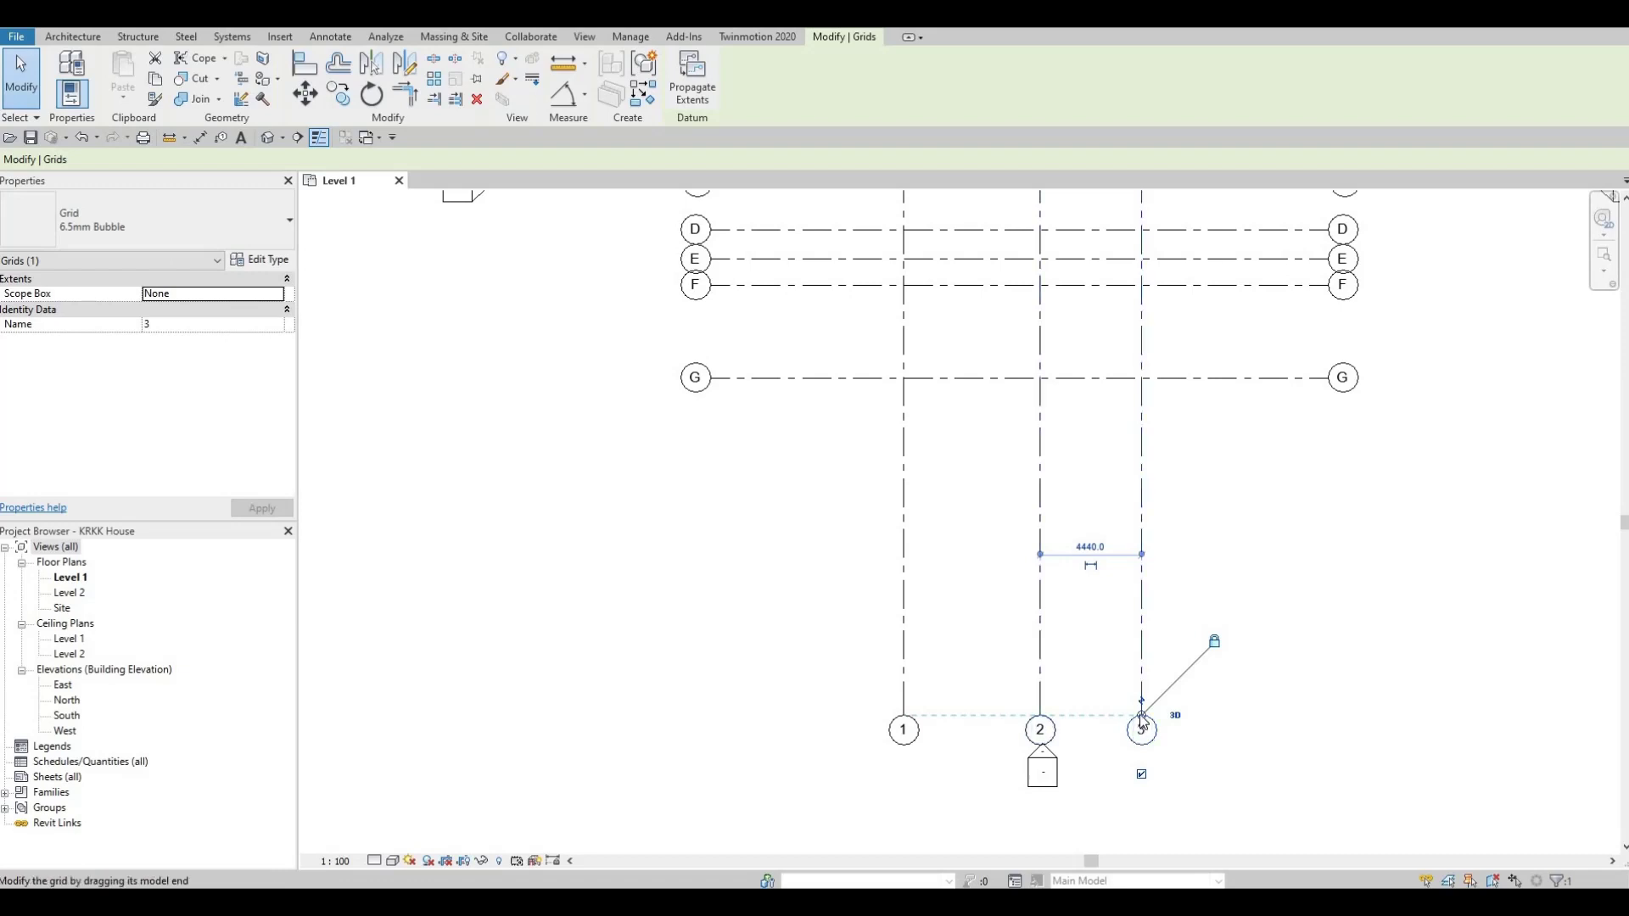
drag(1141, 716, 1137, 480)
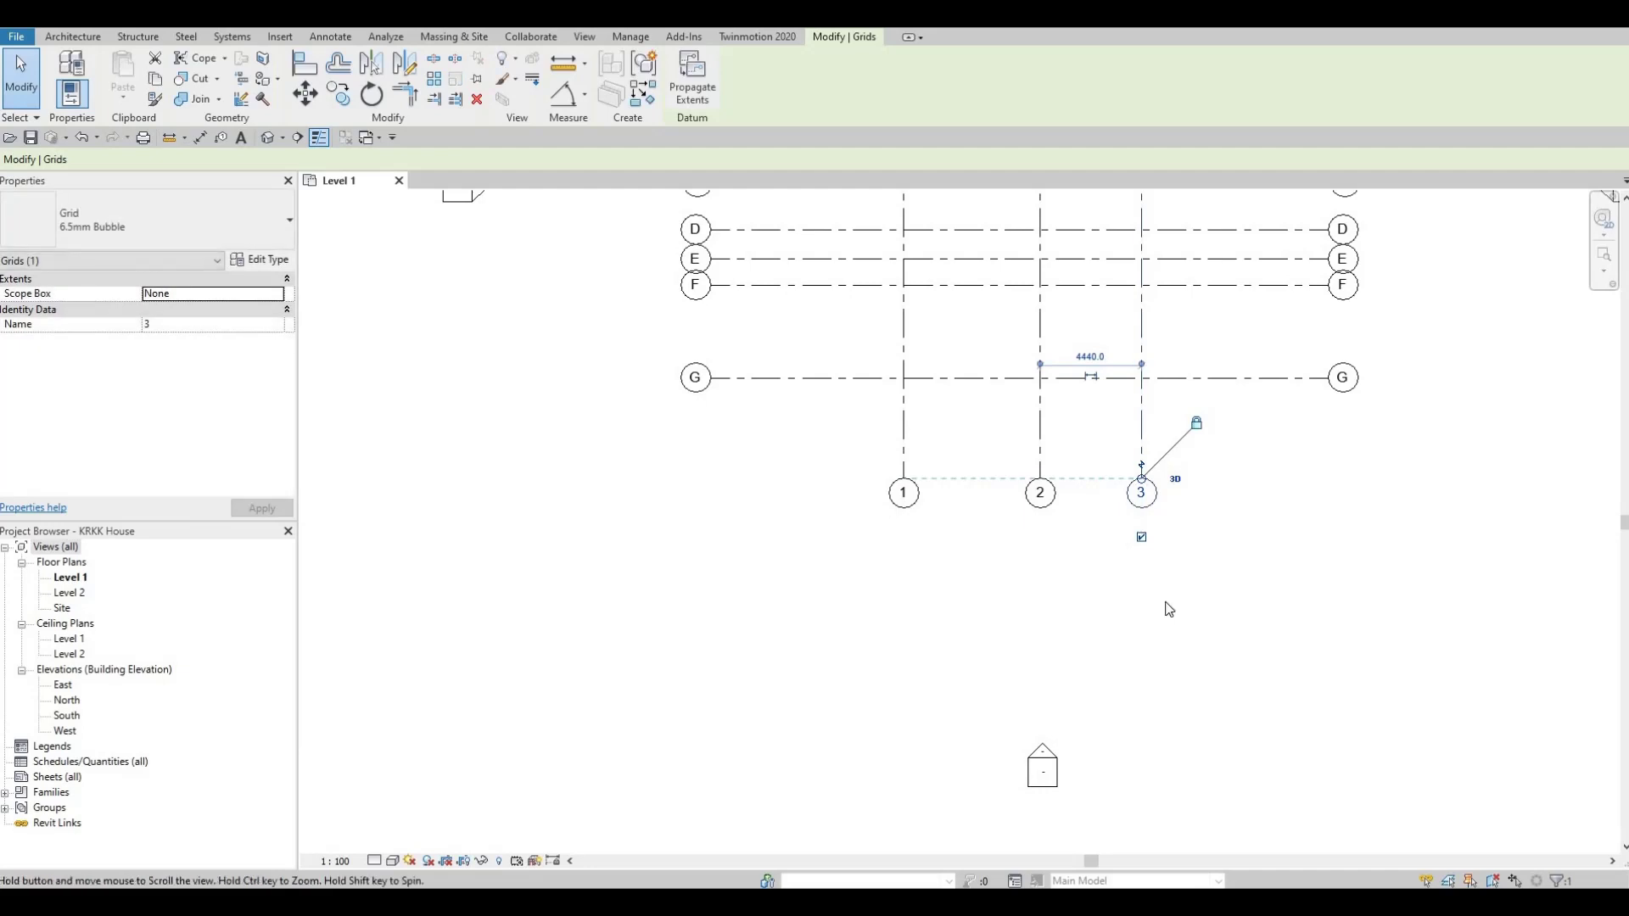
Try adding an elbow at the right end of grid A and undo it.
scroll(1167, 608, down, 1)
middle_drag(1251, 324, 1247, 382)
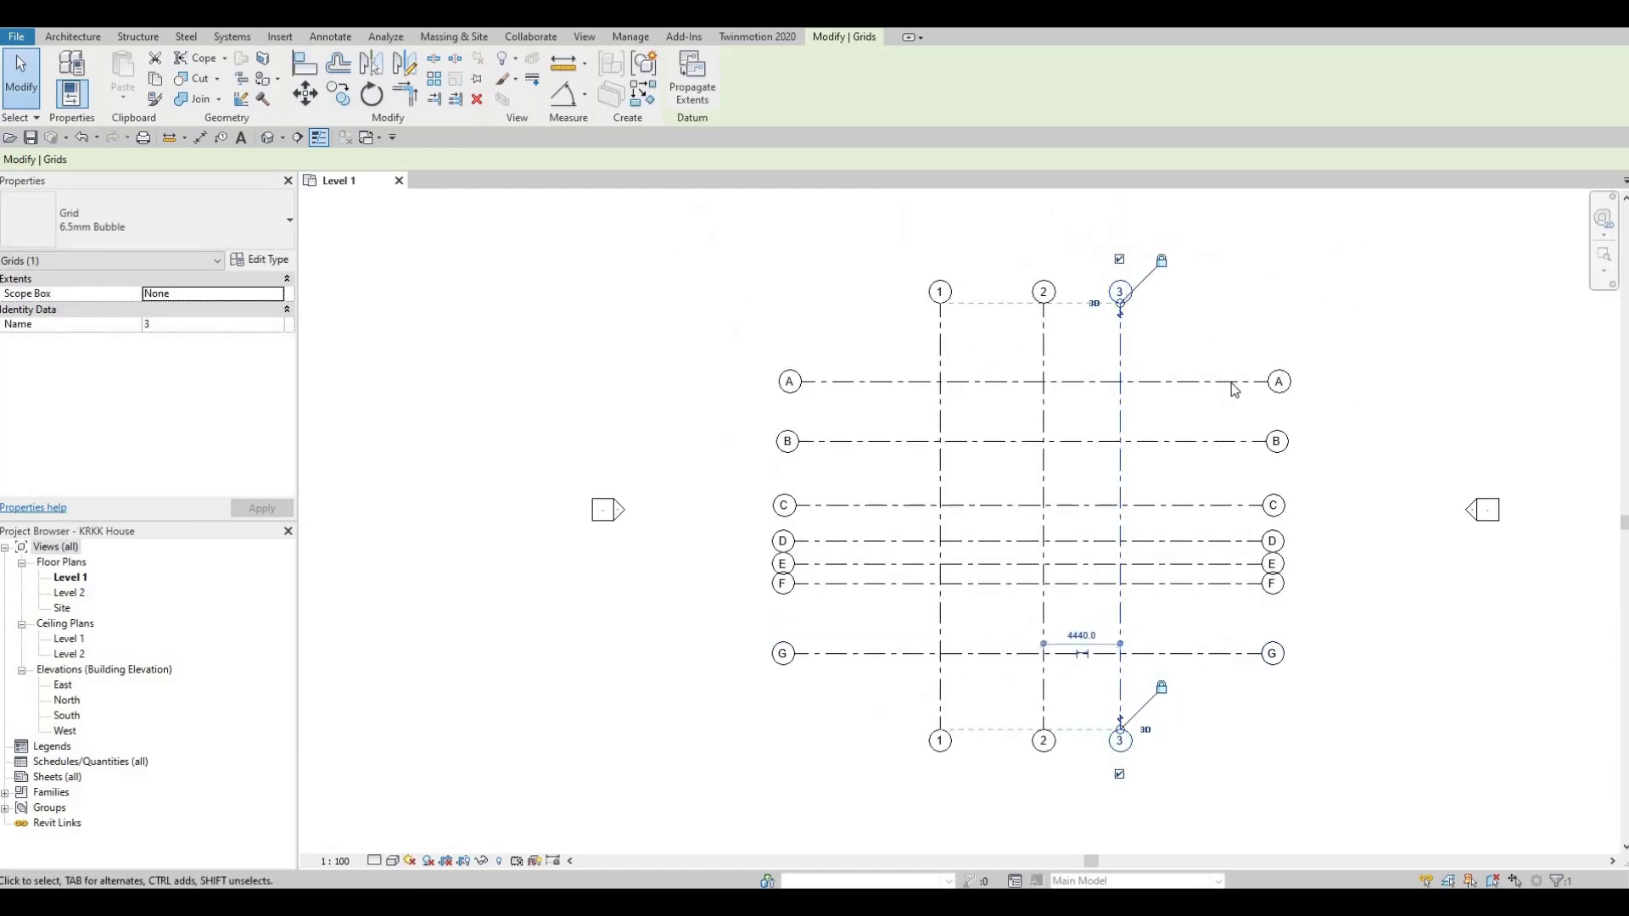
click(1248, 382)
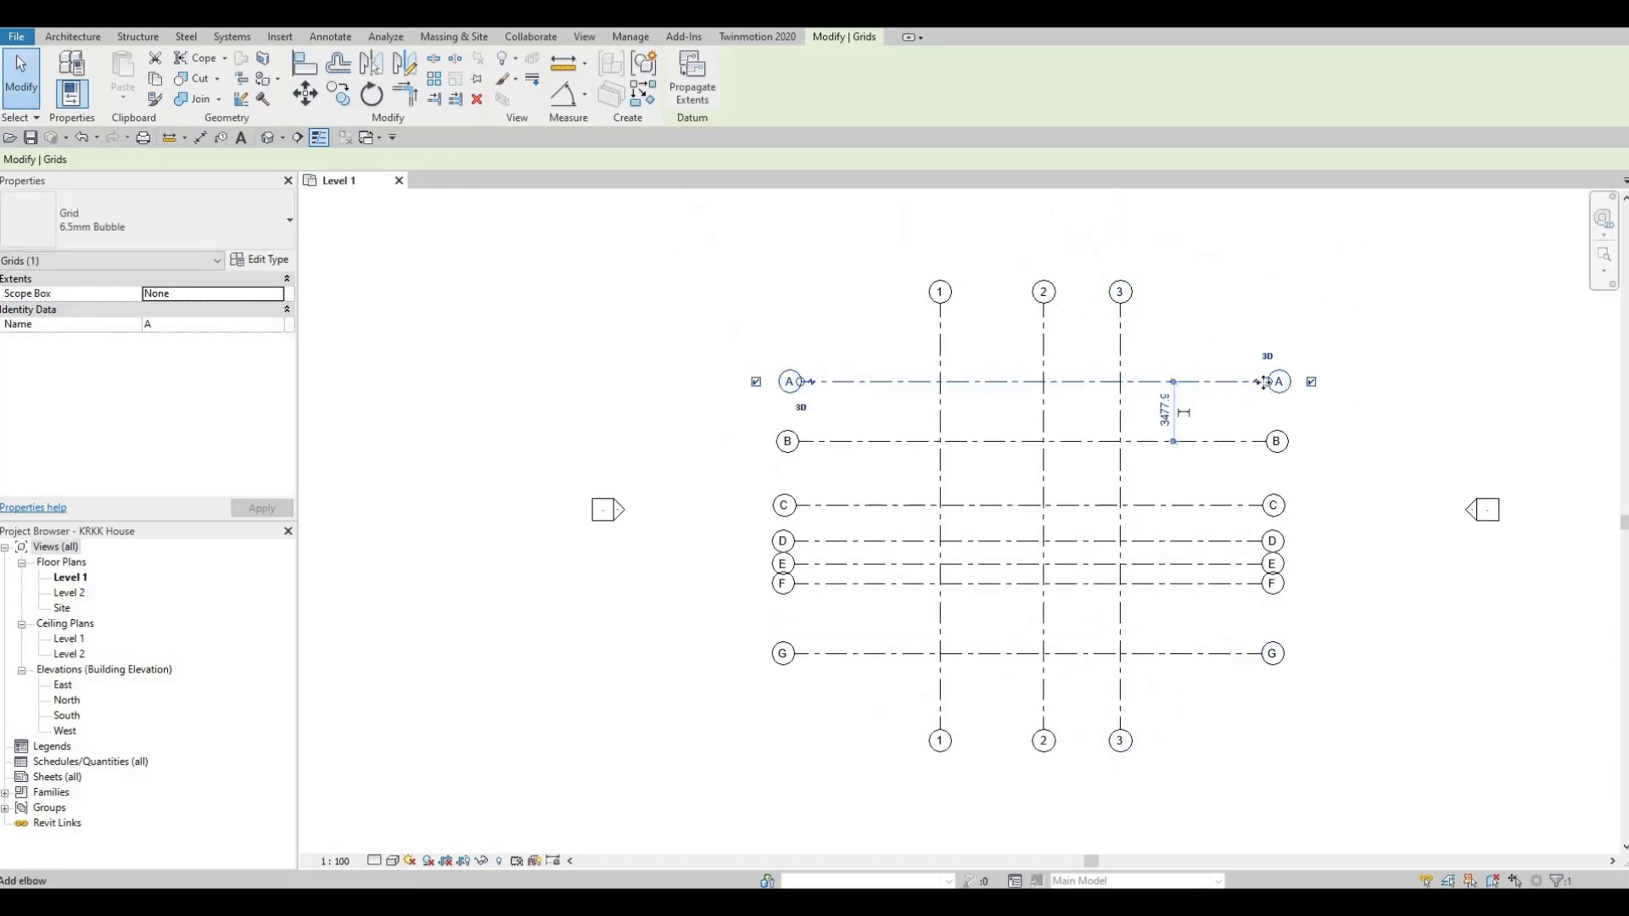
click(1233, 384)
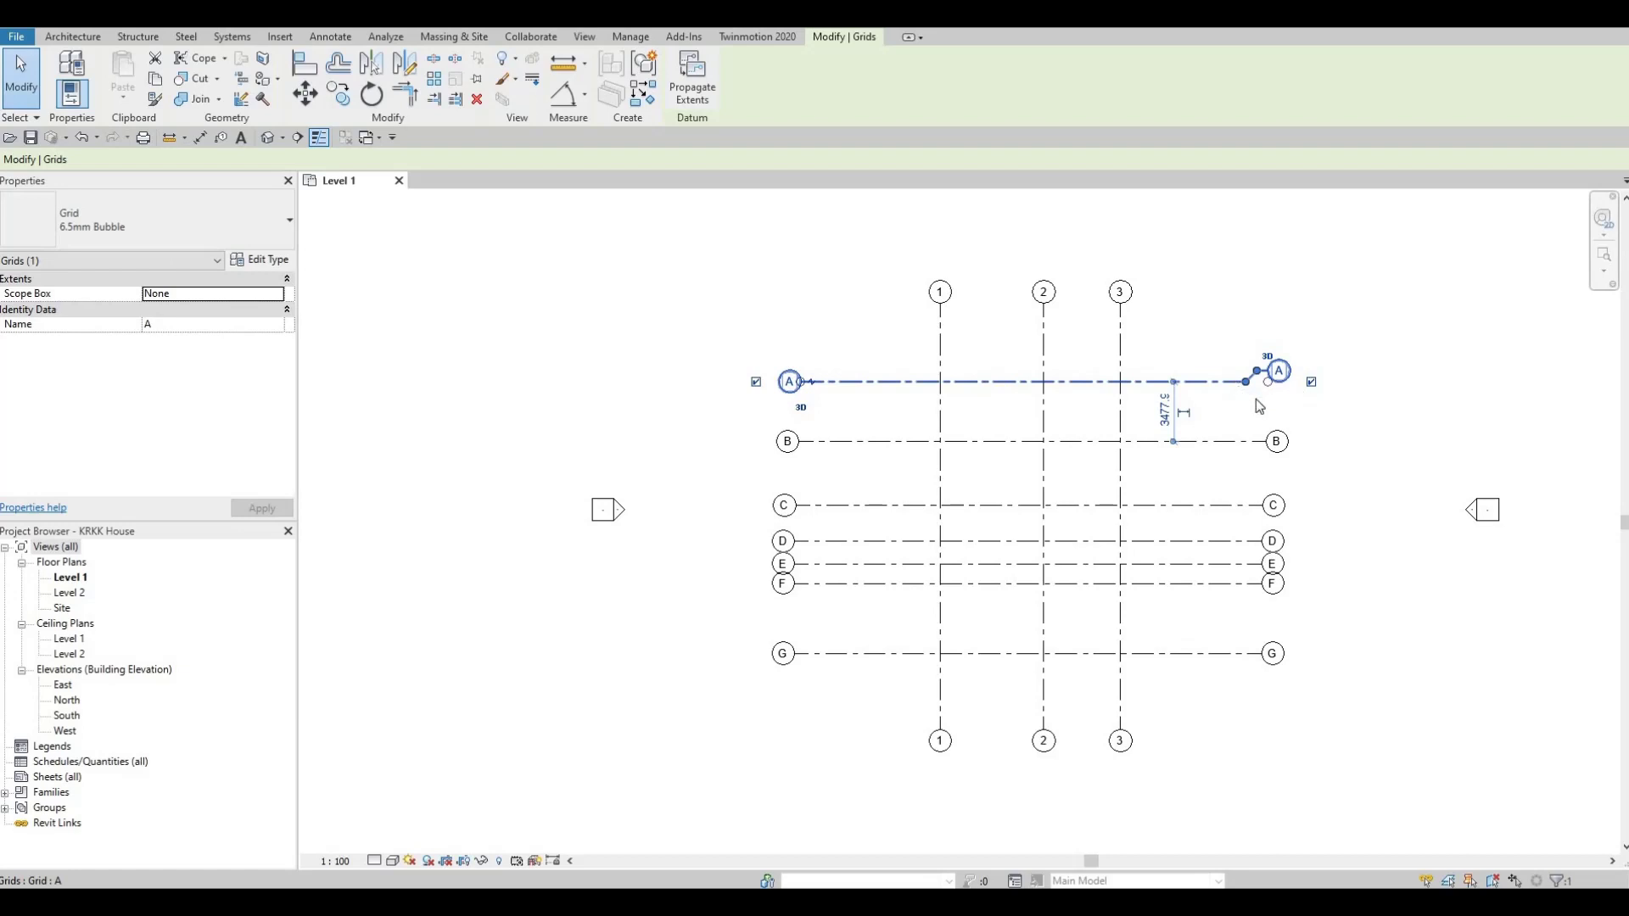
key(ctrl+z)
Shorten the right ends of horizontal grids A to G so their bubbles line up closer to grid 3, and deselect them.
scroll(1255, 394, up, 2)
click(1269, 374)
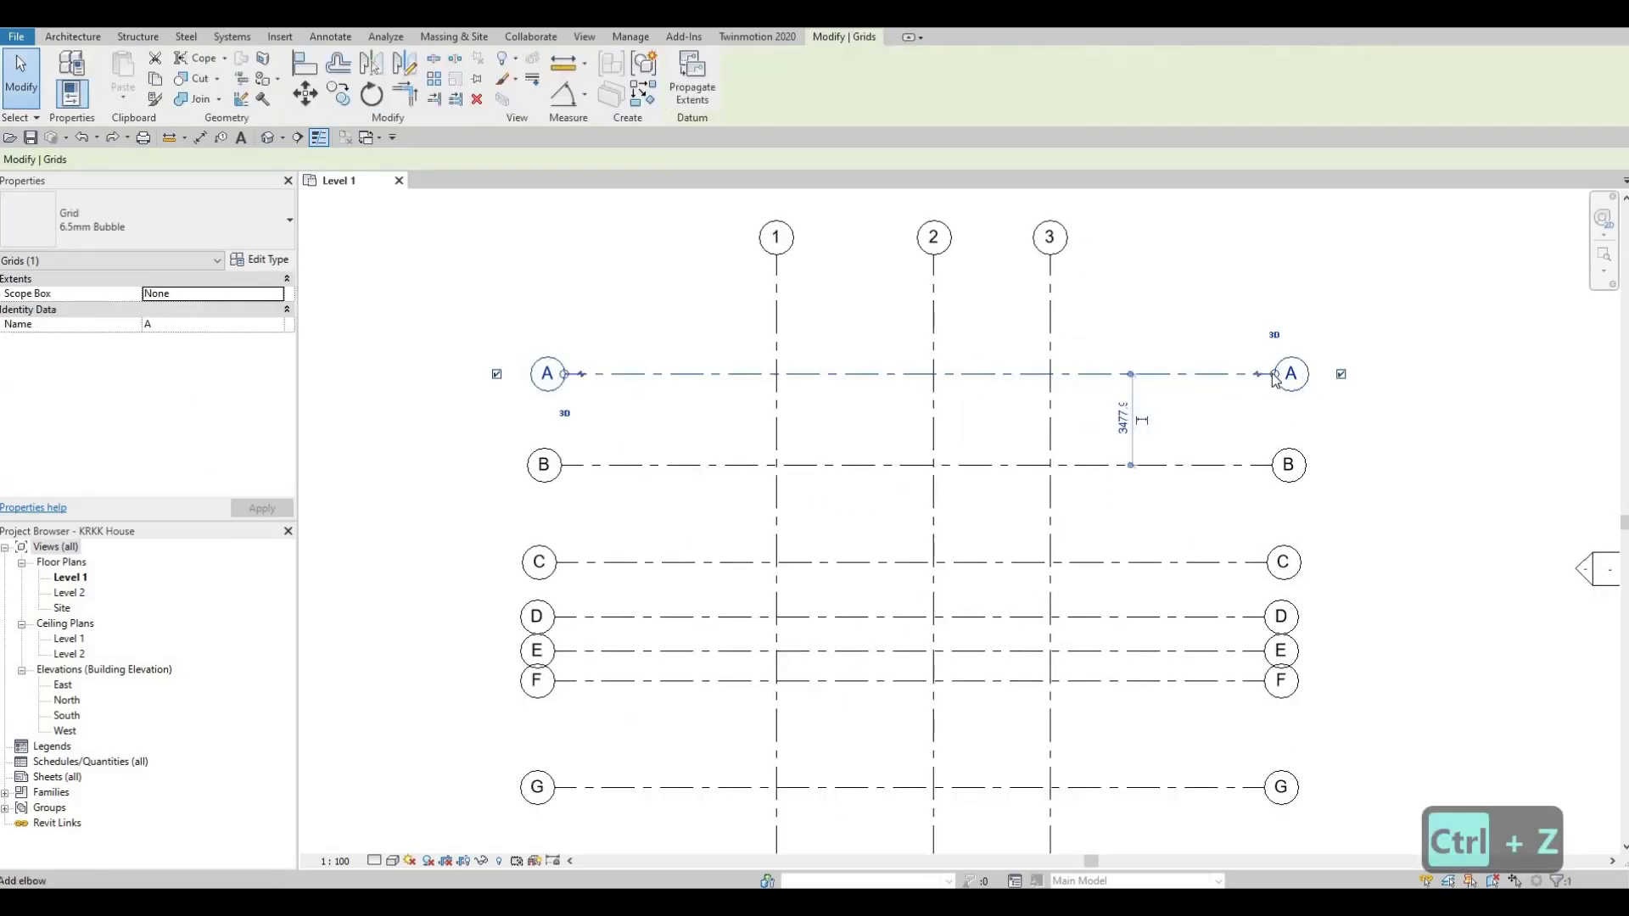
drag(1275, 374, 1163, 408)
click(1273, 468)
click(1261, 567)
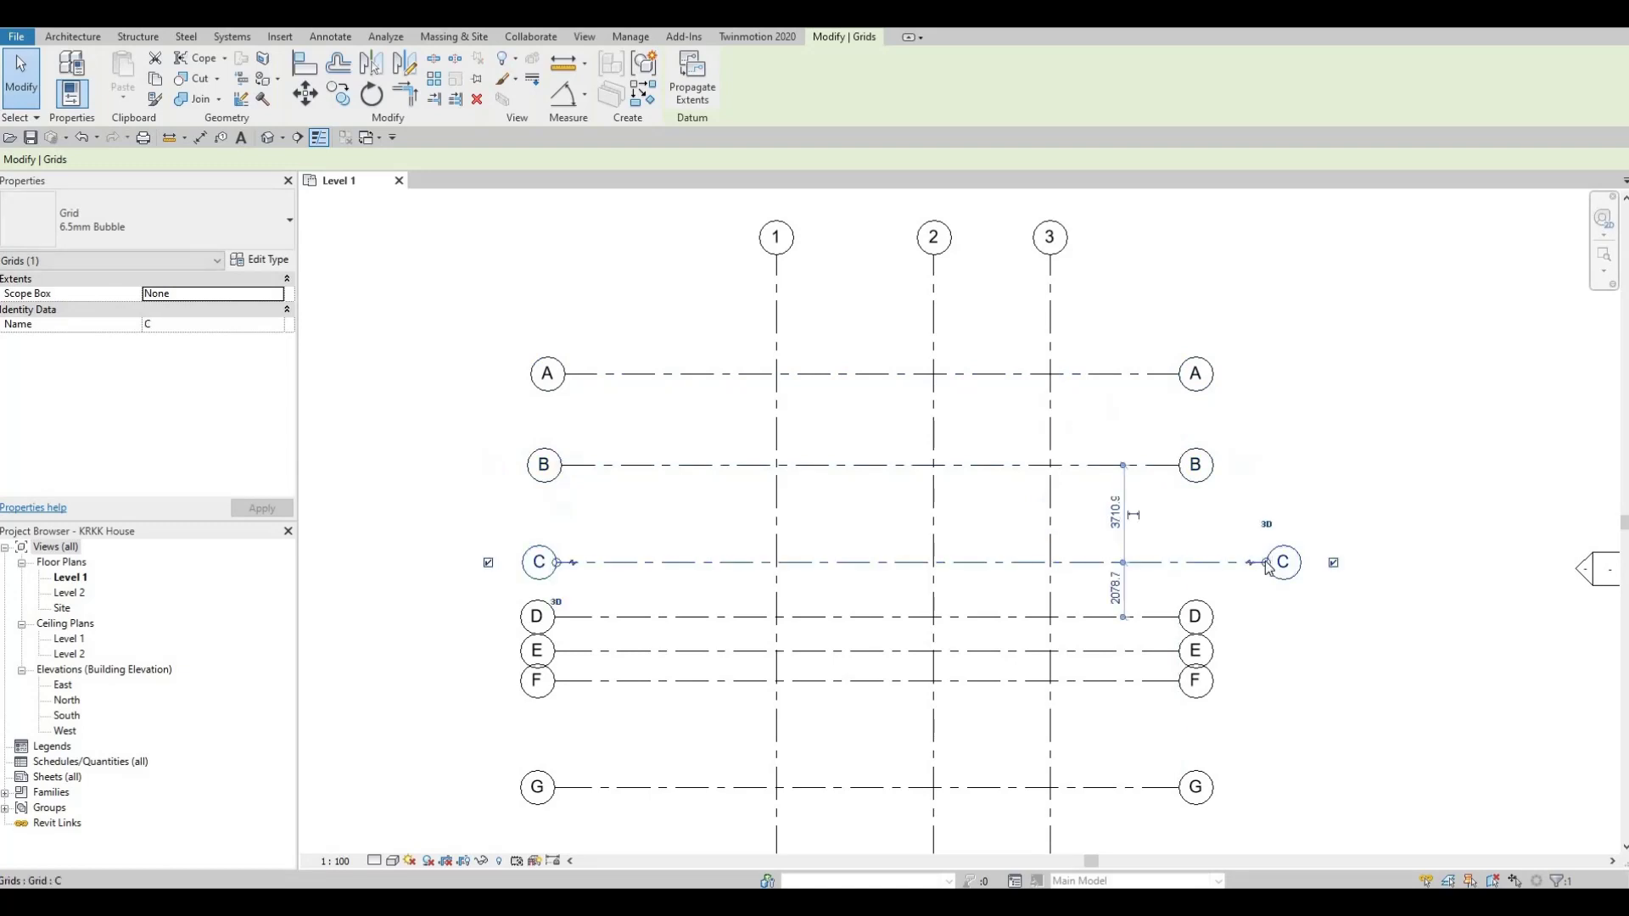
drag(1209, 566, 1178, 563)
key(Escape)
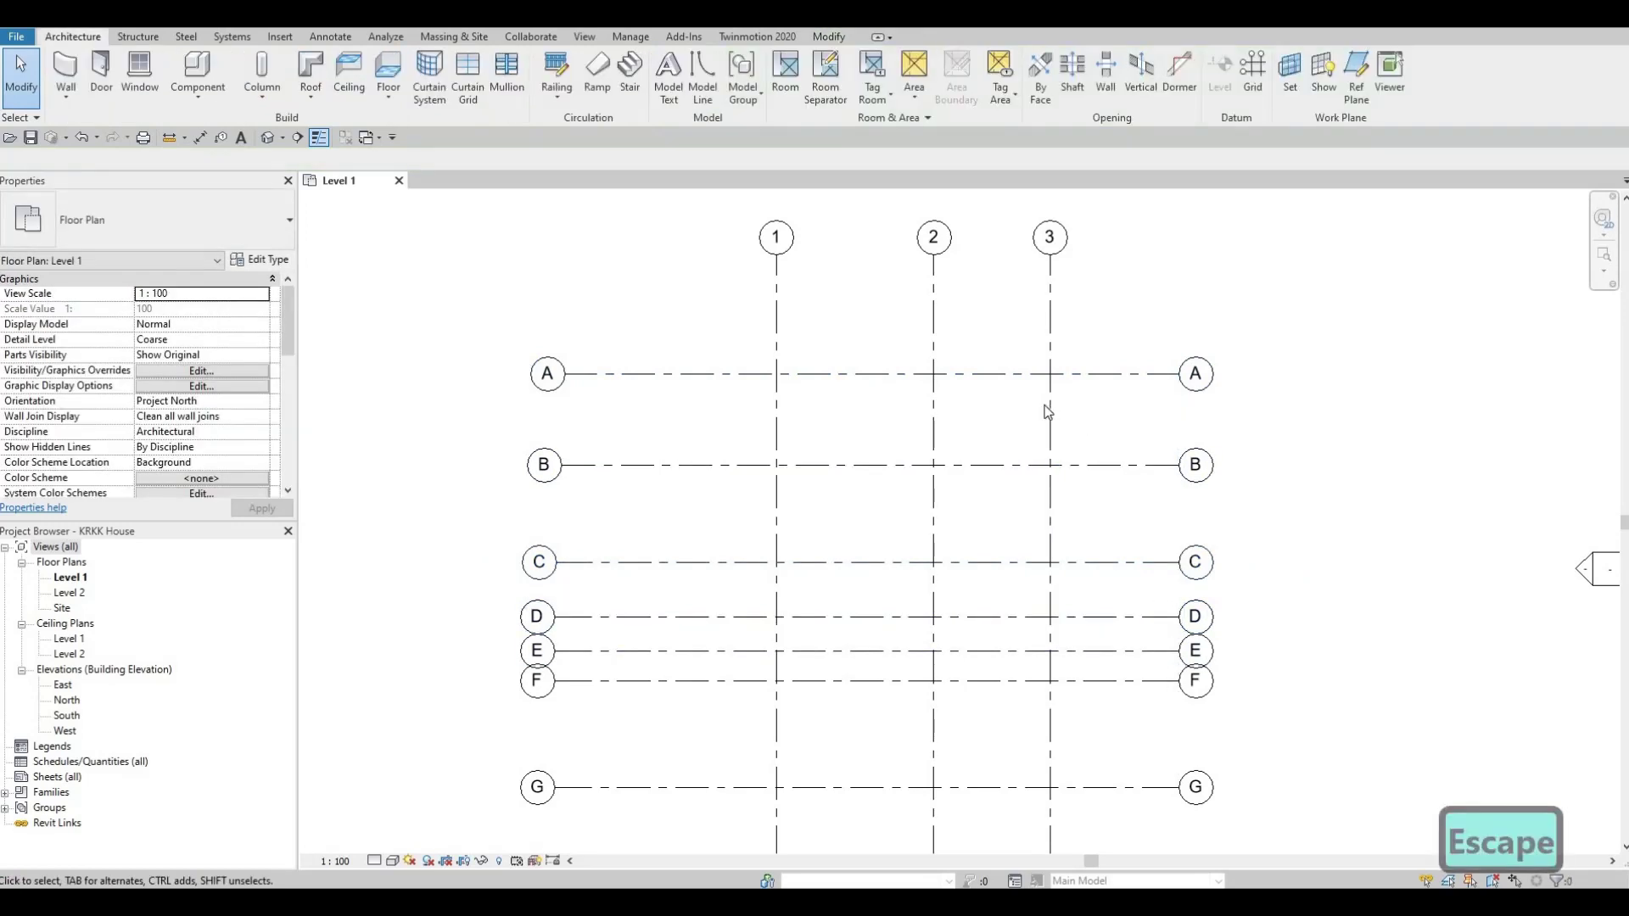
Extend the aligned upper ends of vertical grids 1, 2 and 3 together farther above grid A, and deselect them.
scroll(1039, 389, down, 1)
scroll(1049, 477, down, 2)
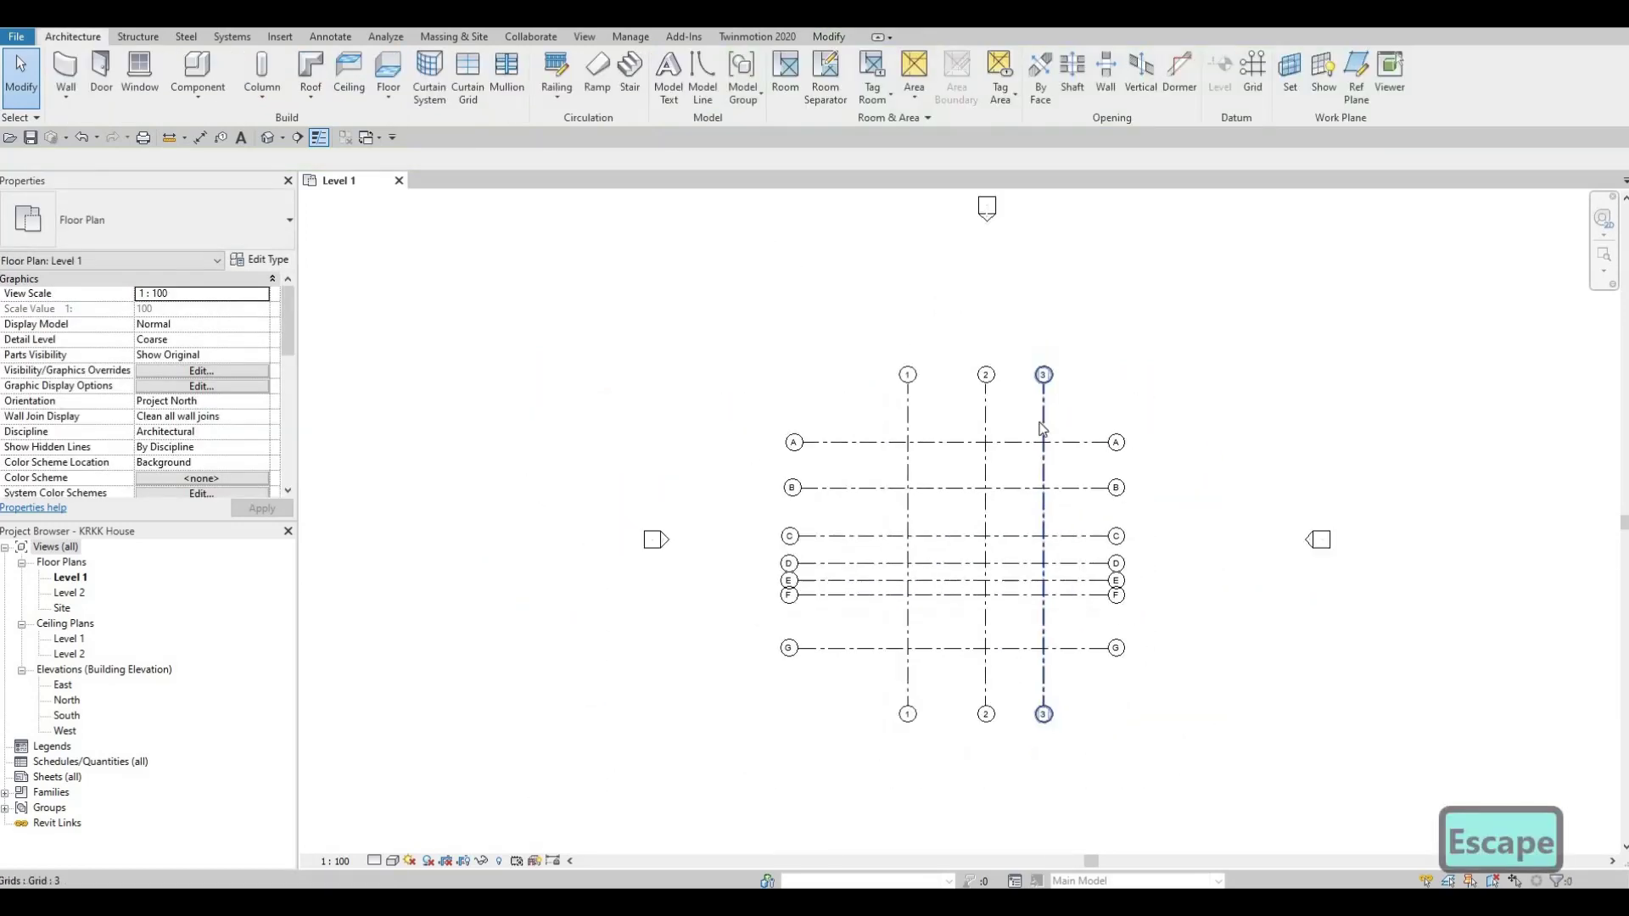
scroll(1065, 439, up, 2)
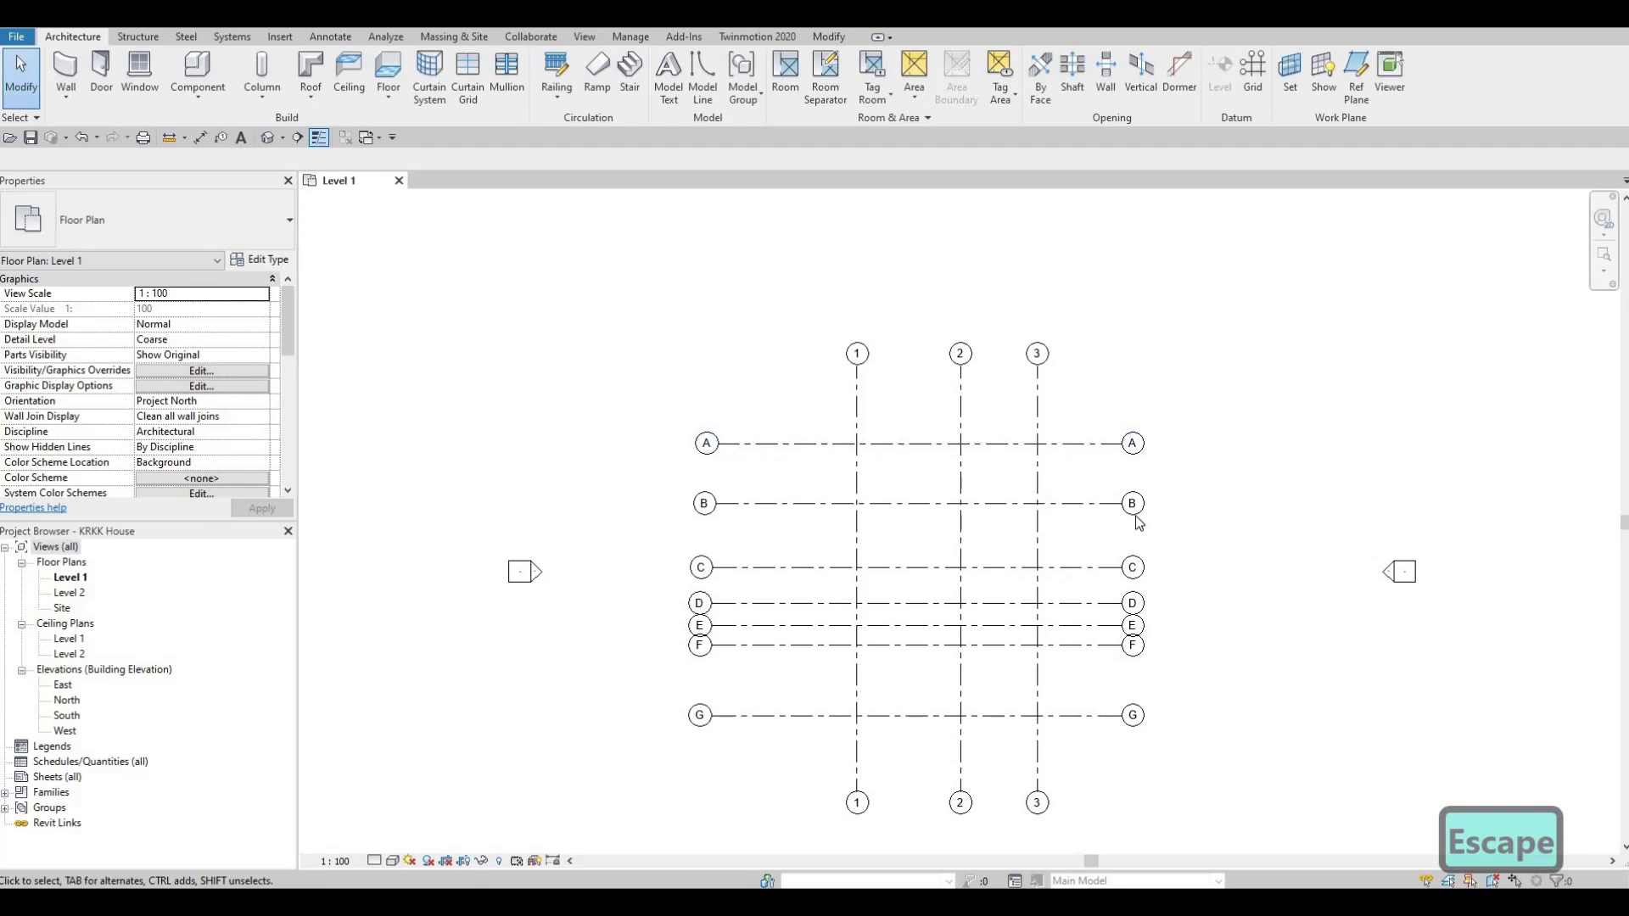
middle_drag(1041, 404, 1066, 429)
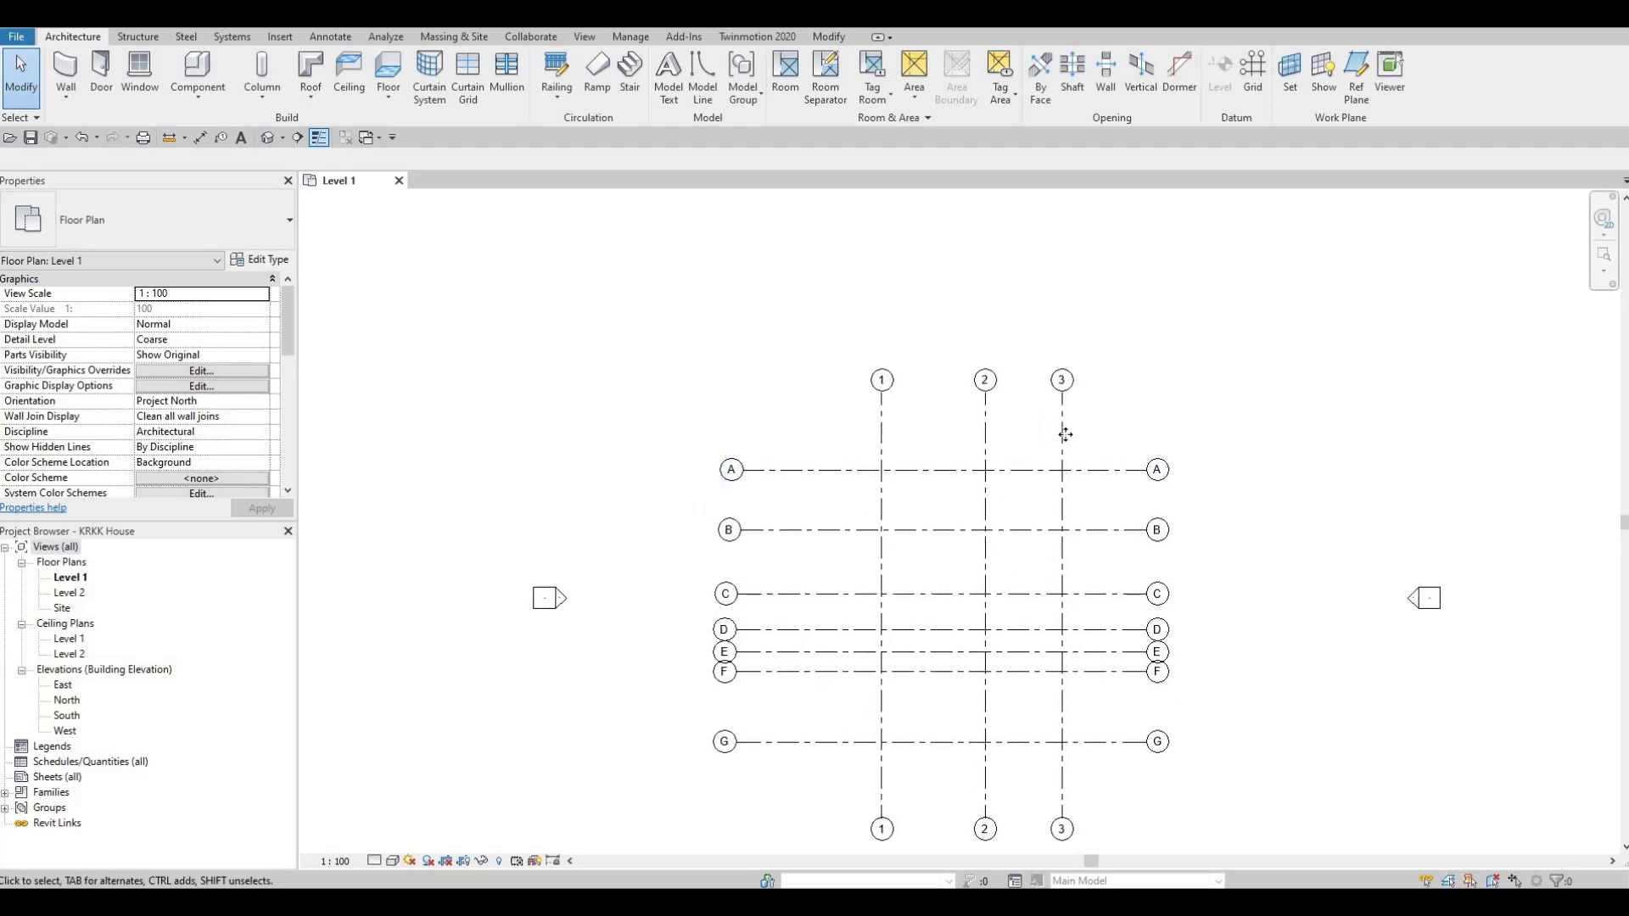
click(1064, 395)
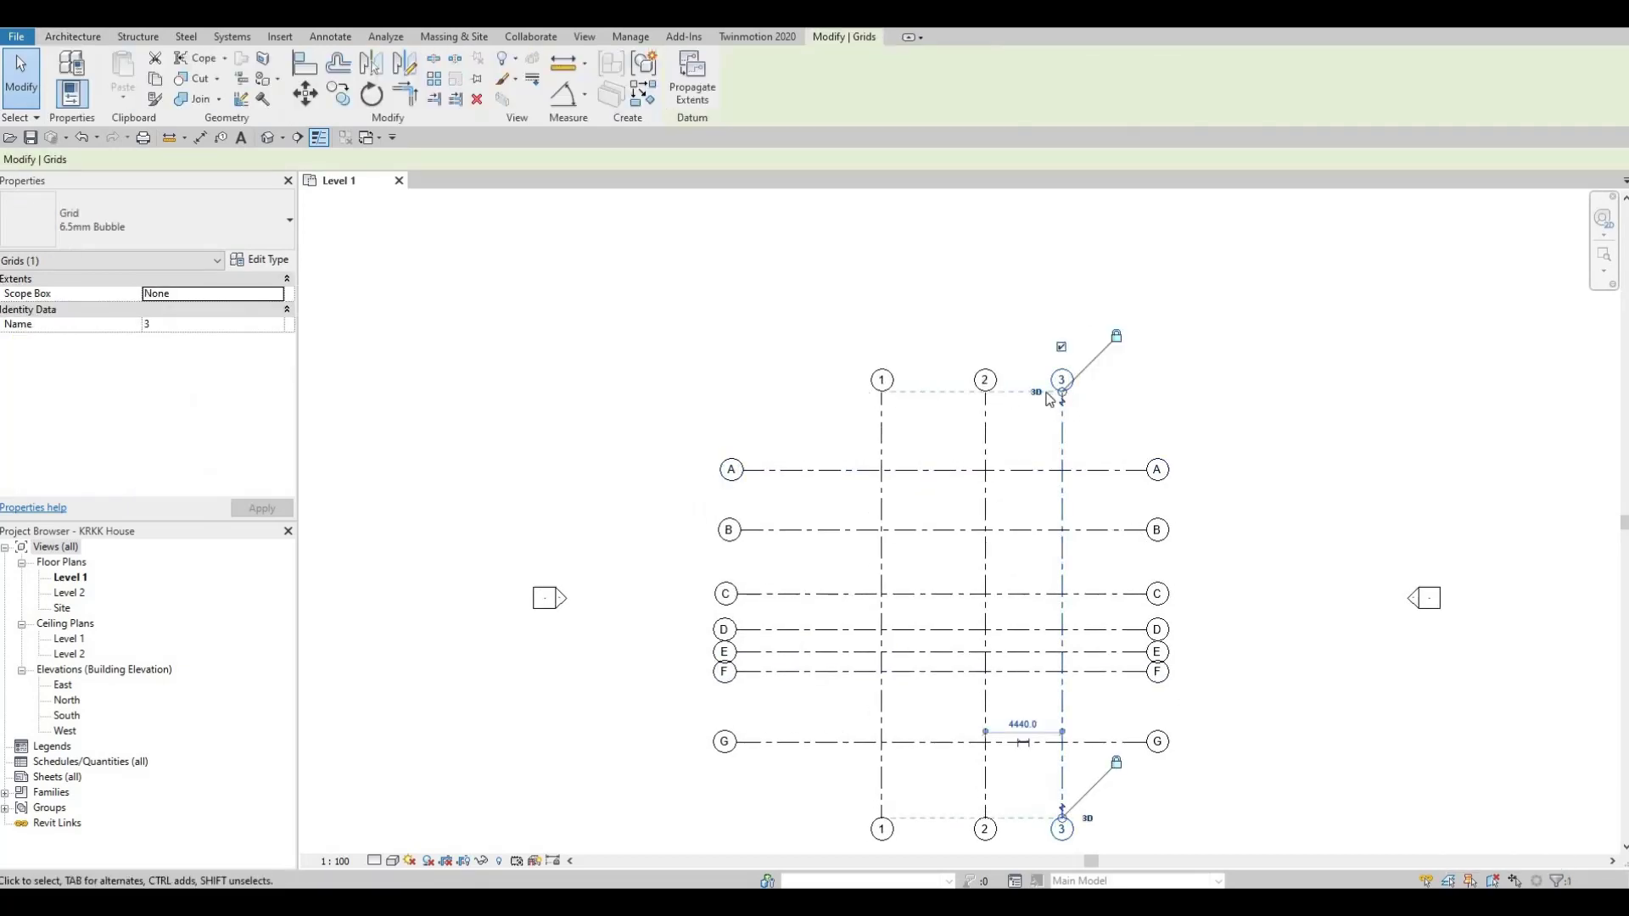
drag(1062, 392, 935, 434)
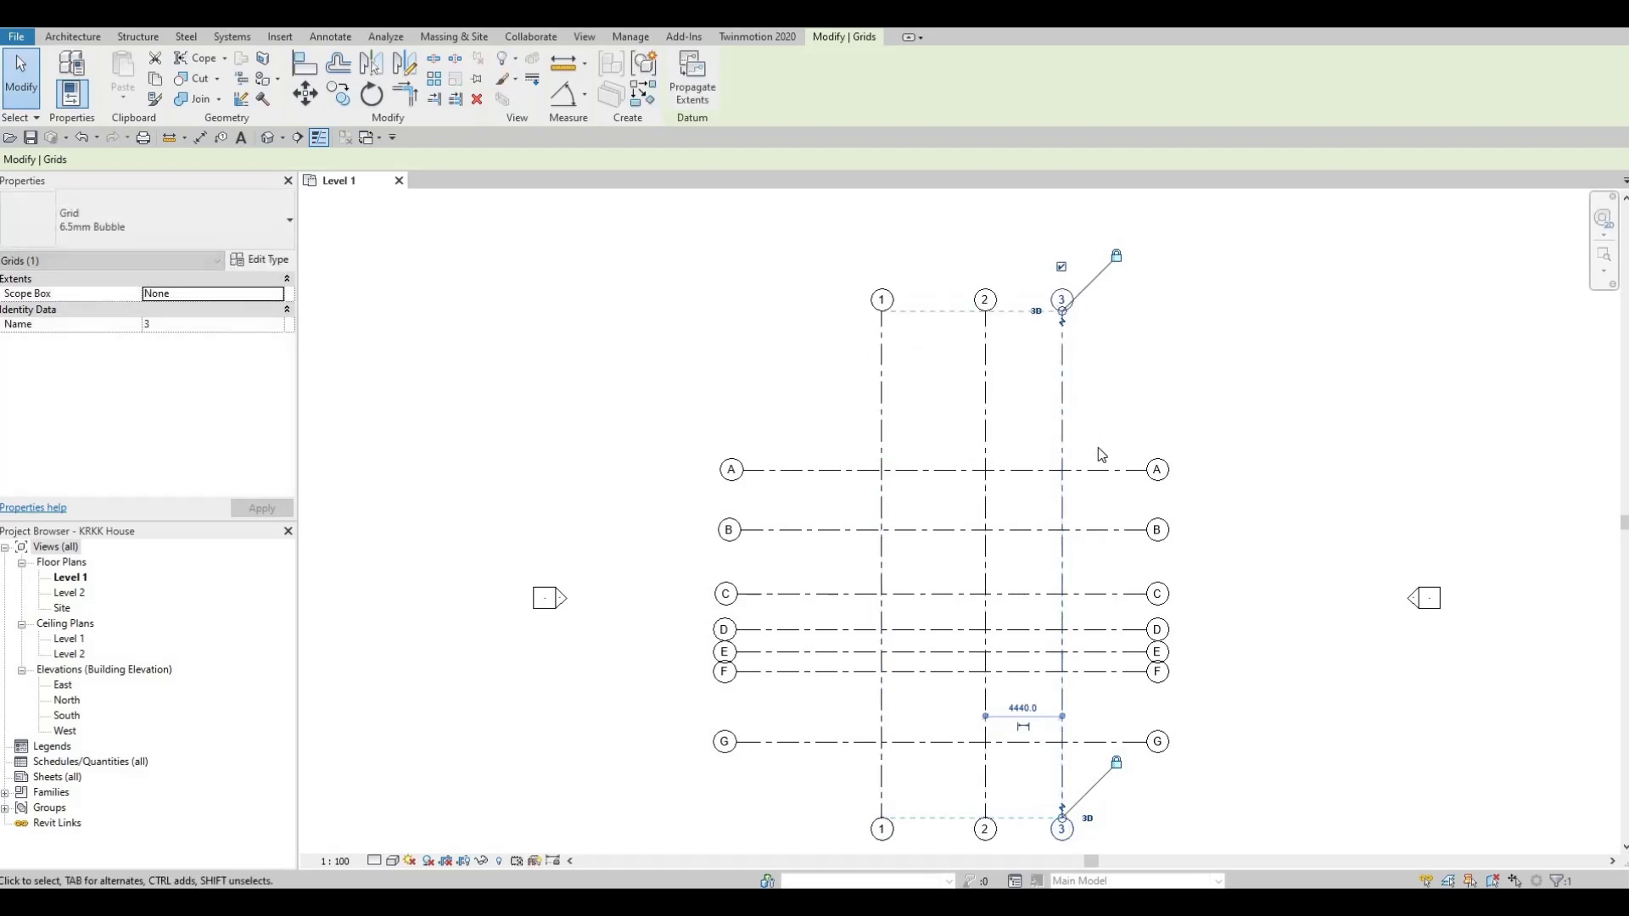
scroll(1108, 494, down, 2)
scroll(1100, 552, up, 1)
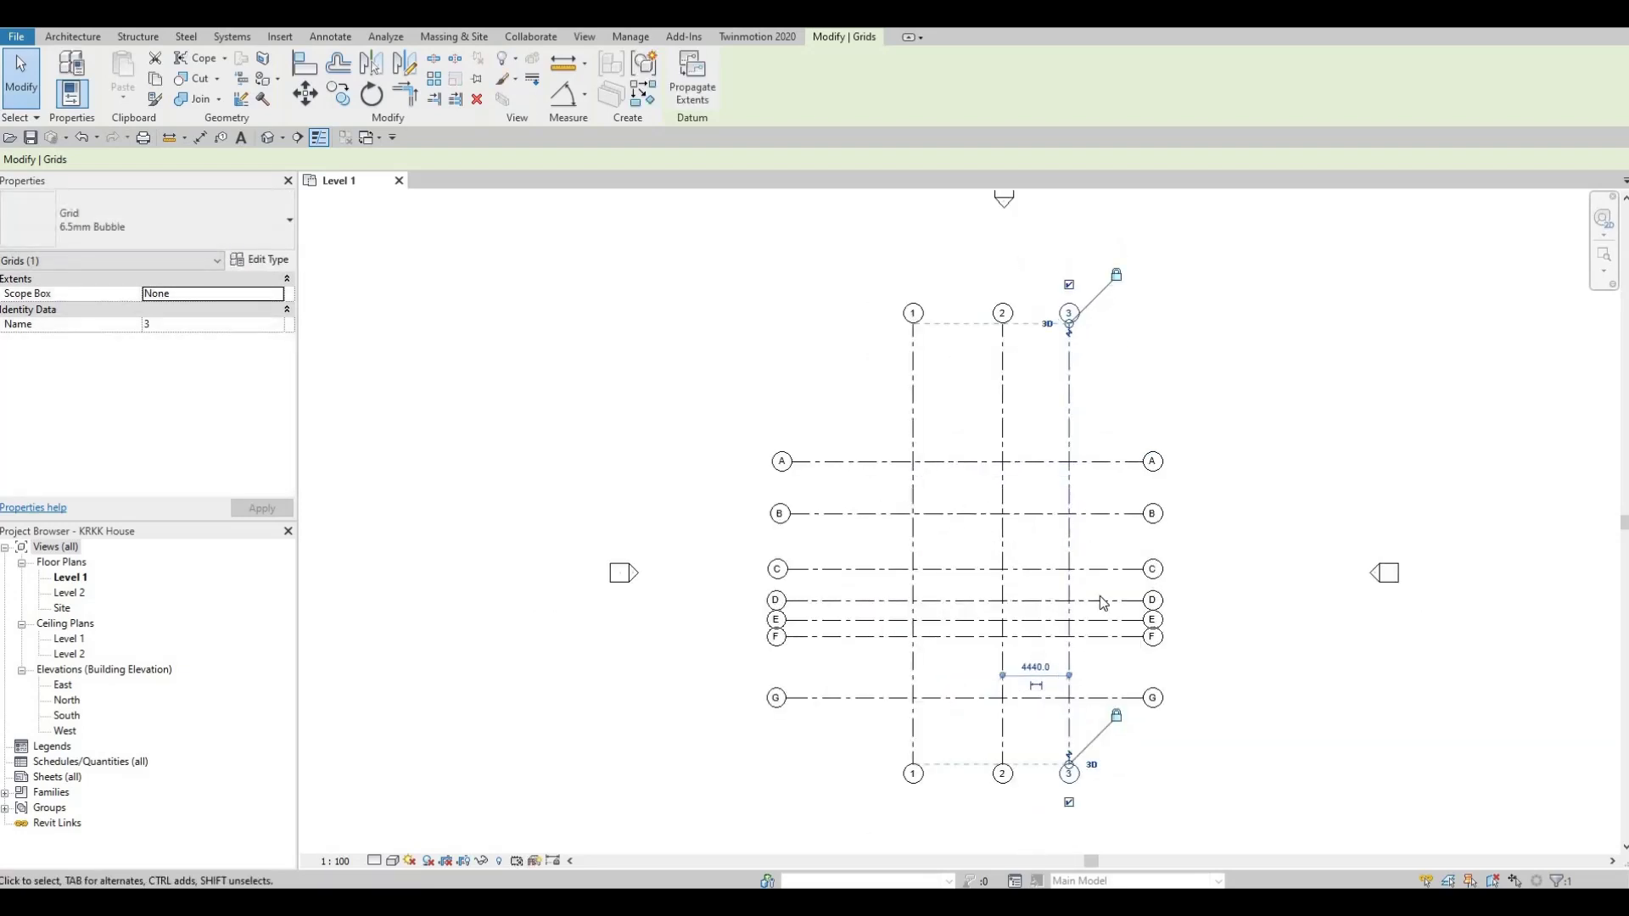
scroll(1115, 567, down, 1)
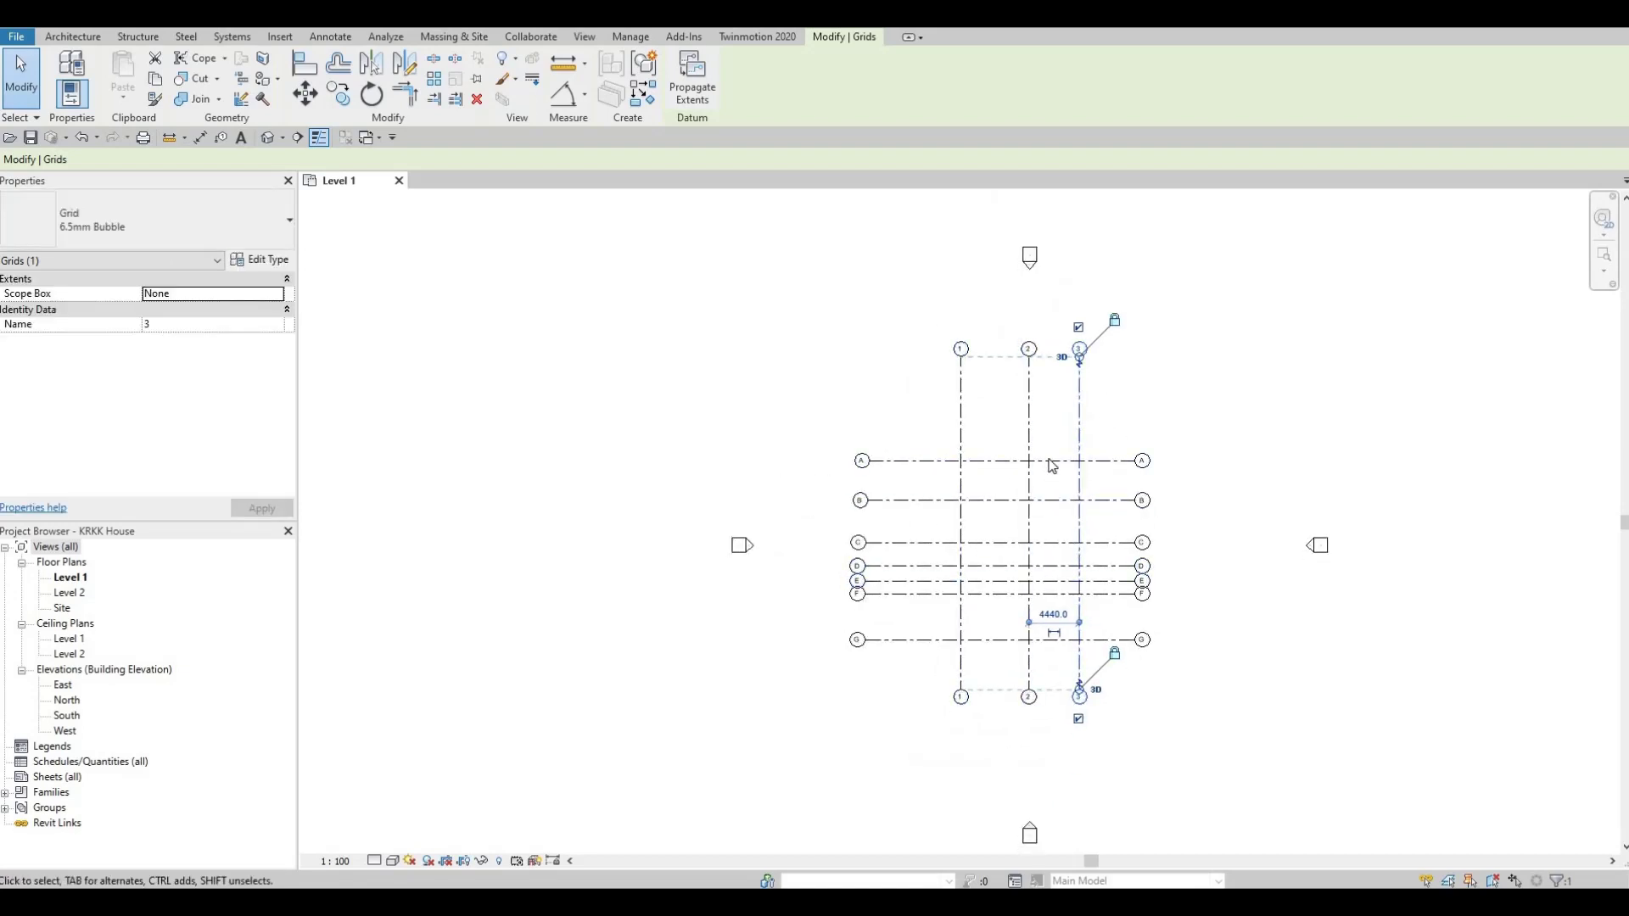
key(Escape)
key(Escape)
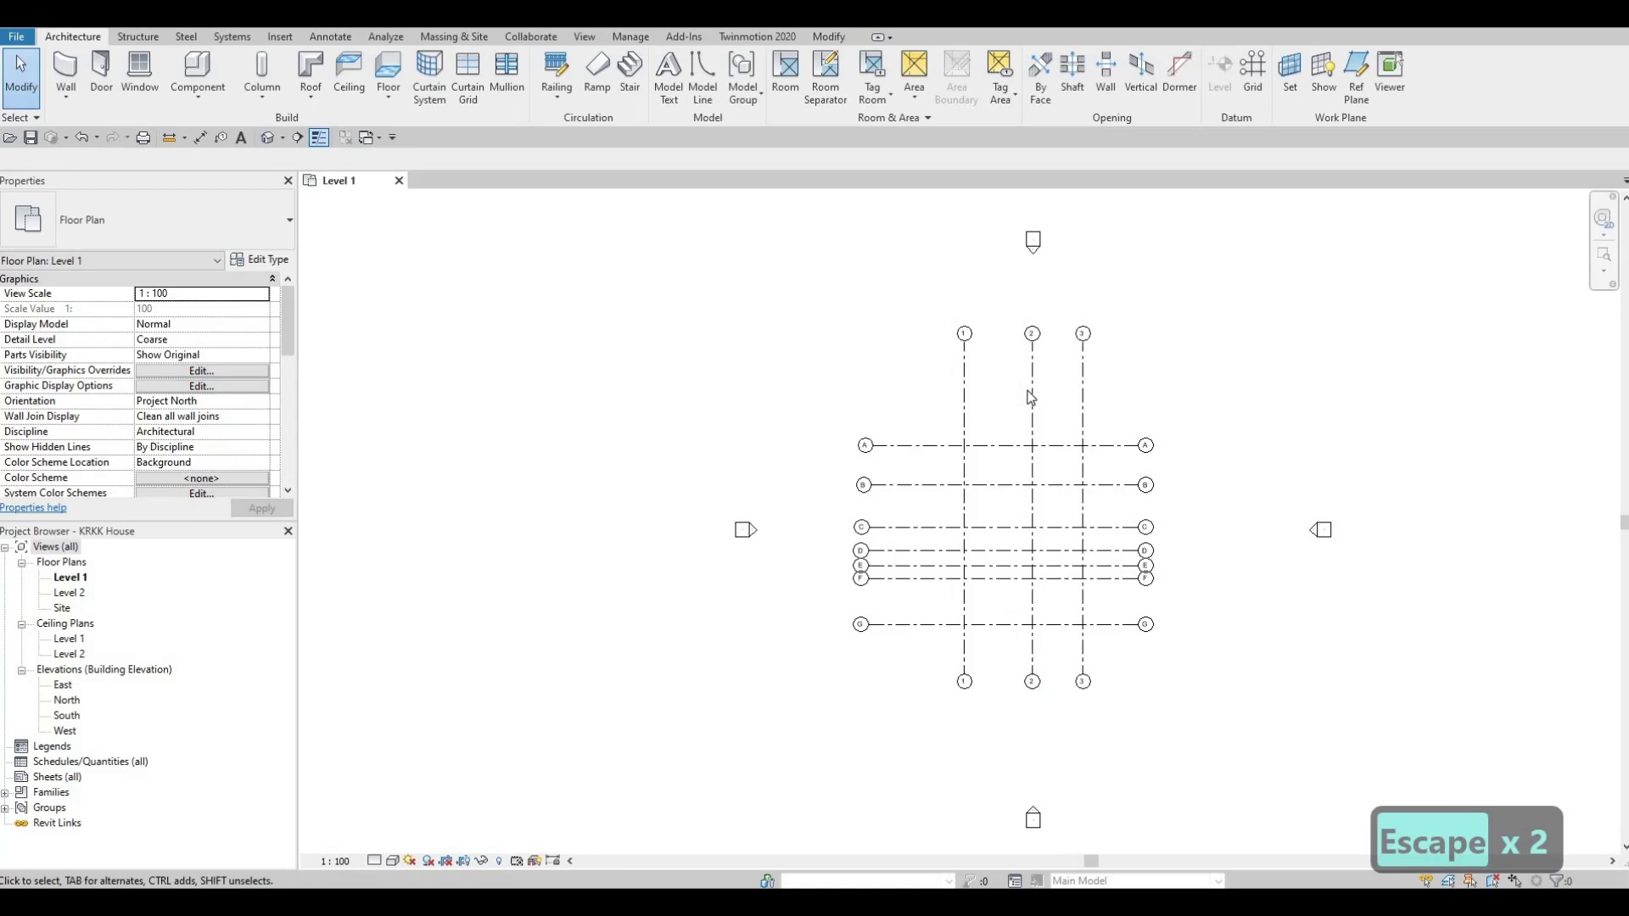
Place a continuous aligned dimension string across vertical grids 1, 2 and 3, above grid A.
click(201, 138)
scroll(1052, 378, up, 3)
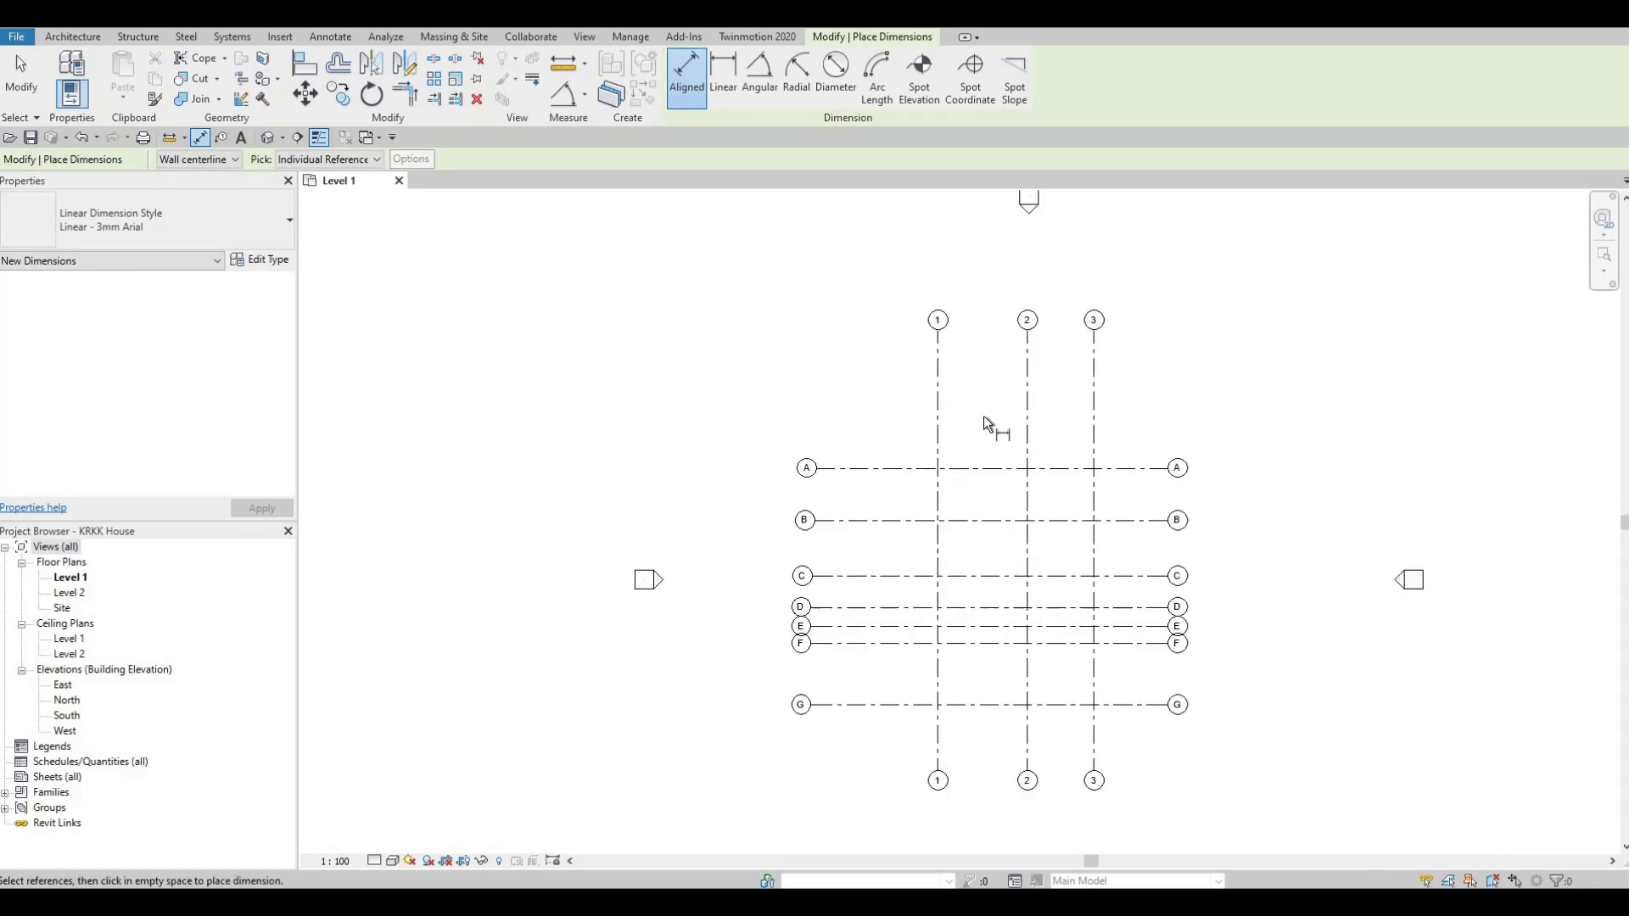
click(922, 396)
click(1025, 395)
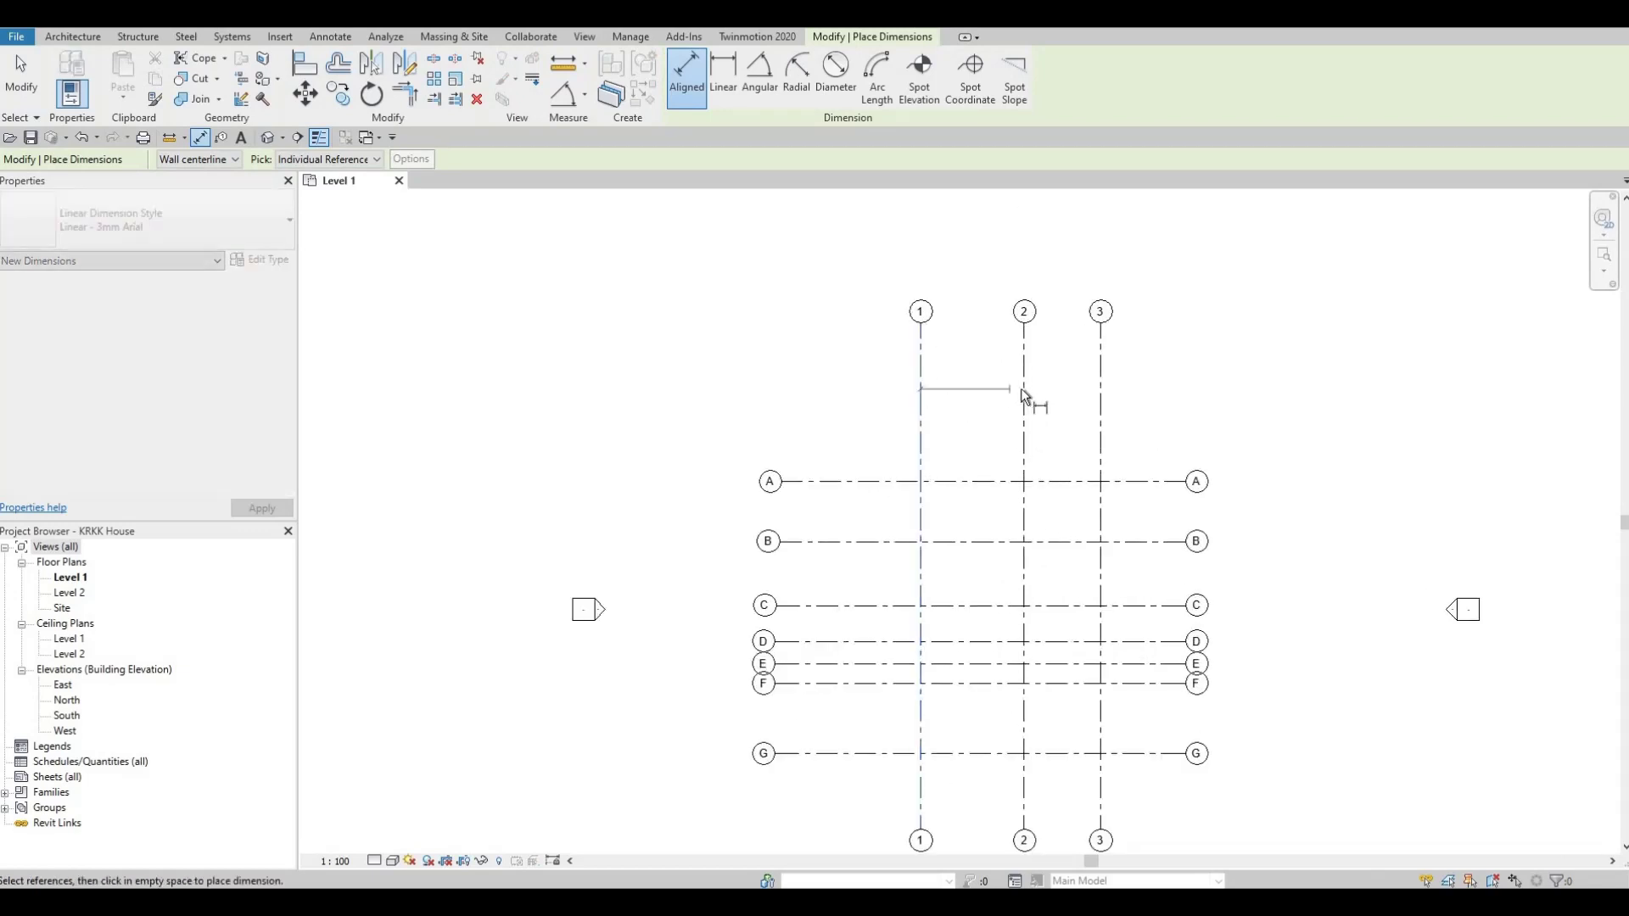
click(1102, 400)
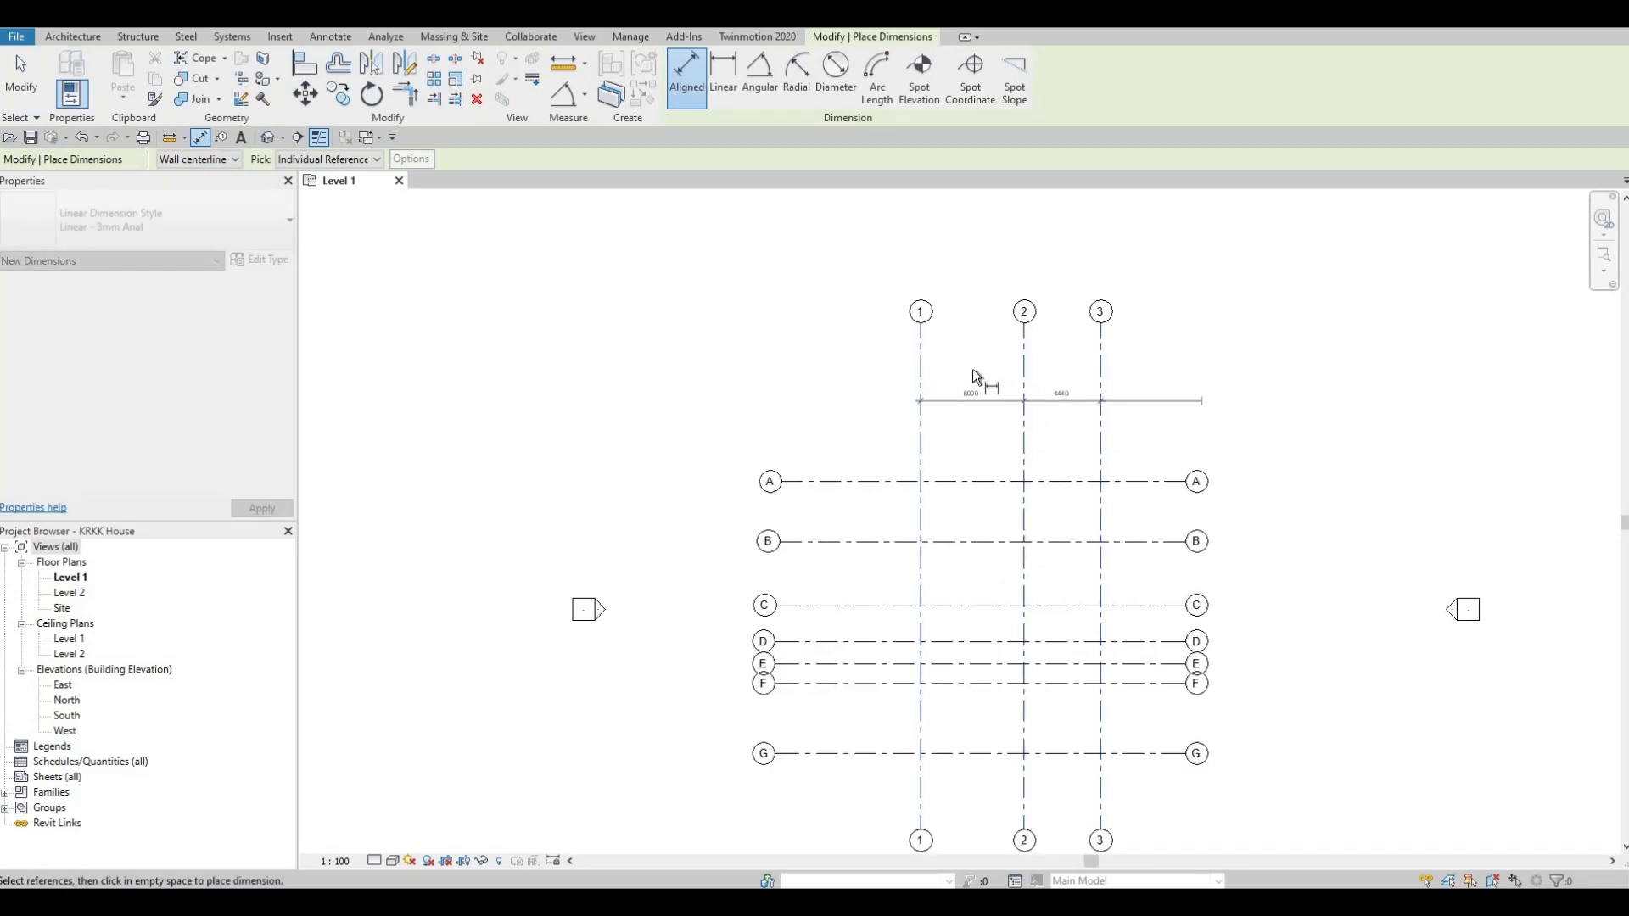
click(946, 373)
Add an overall aligned dimension from grid 1 to grid 3 above the existing dimension string.
click(921, 361)
click(1101, 363)
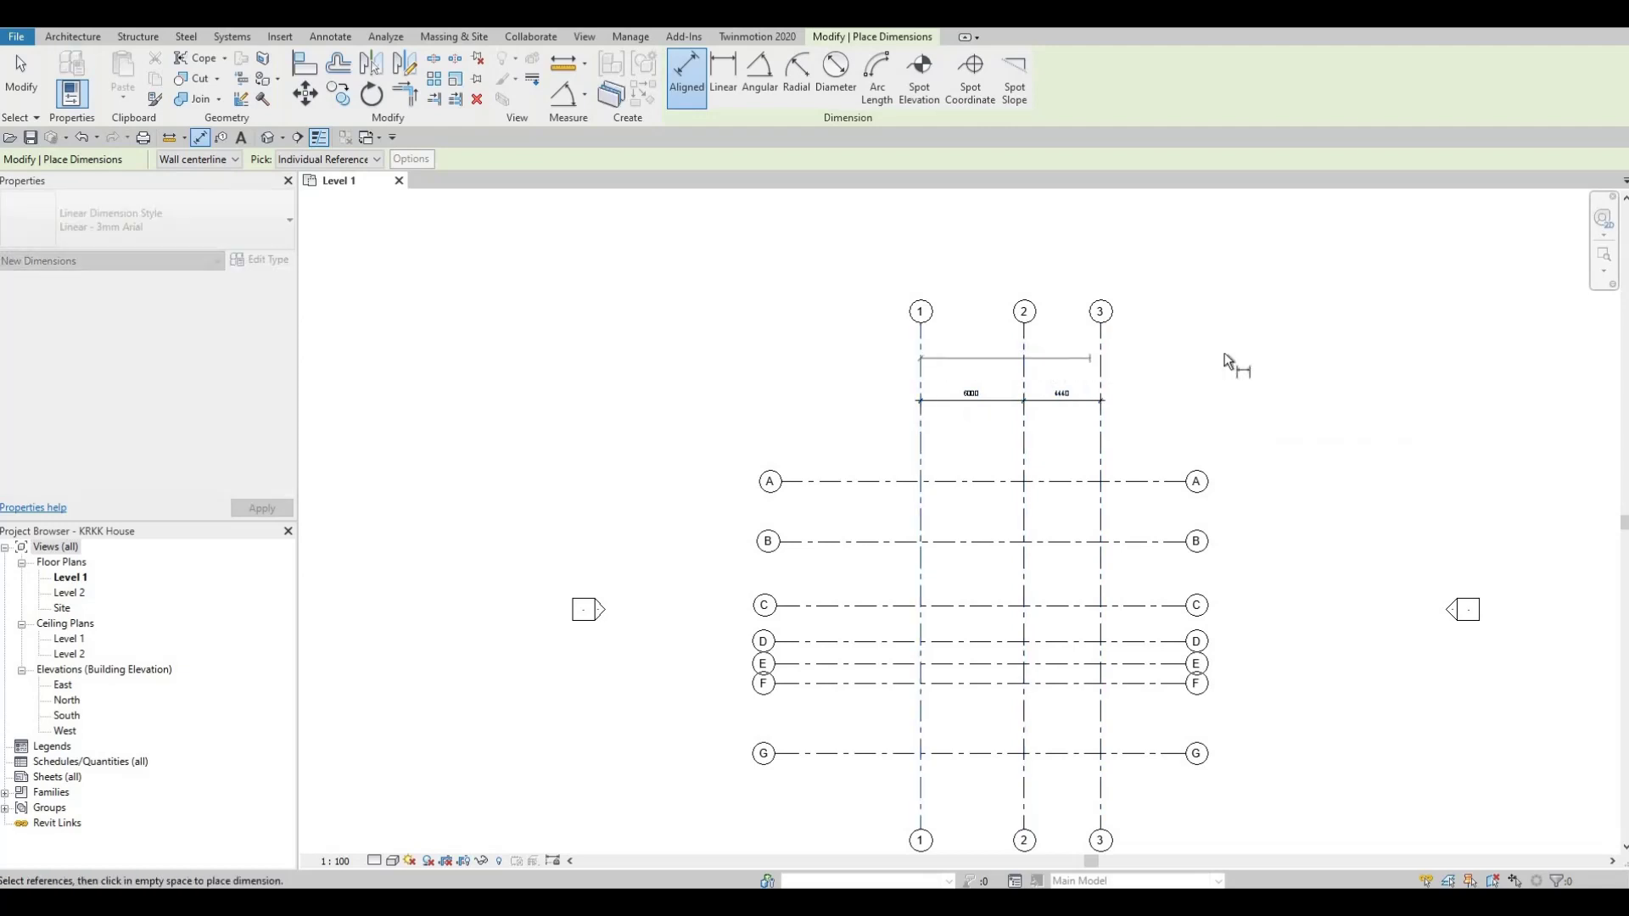
click(1226, 365)
Place a continuous aligned dimension string through horizontal grids A to G, just left of grid 1.
middle_drag(873, 483, 879, 366)
click(900, 421)
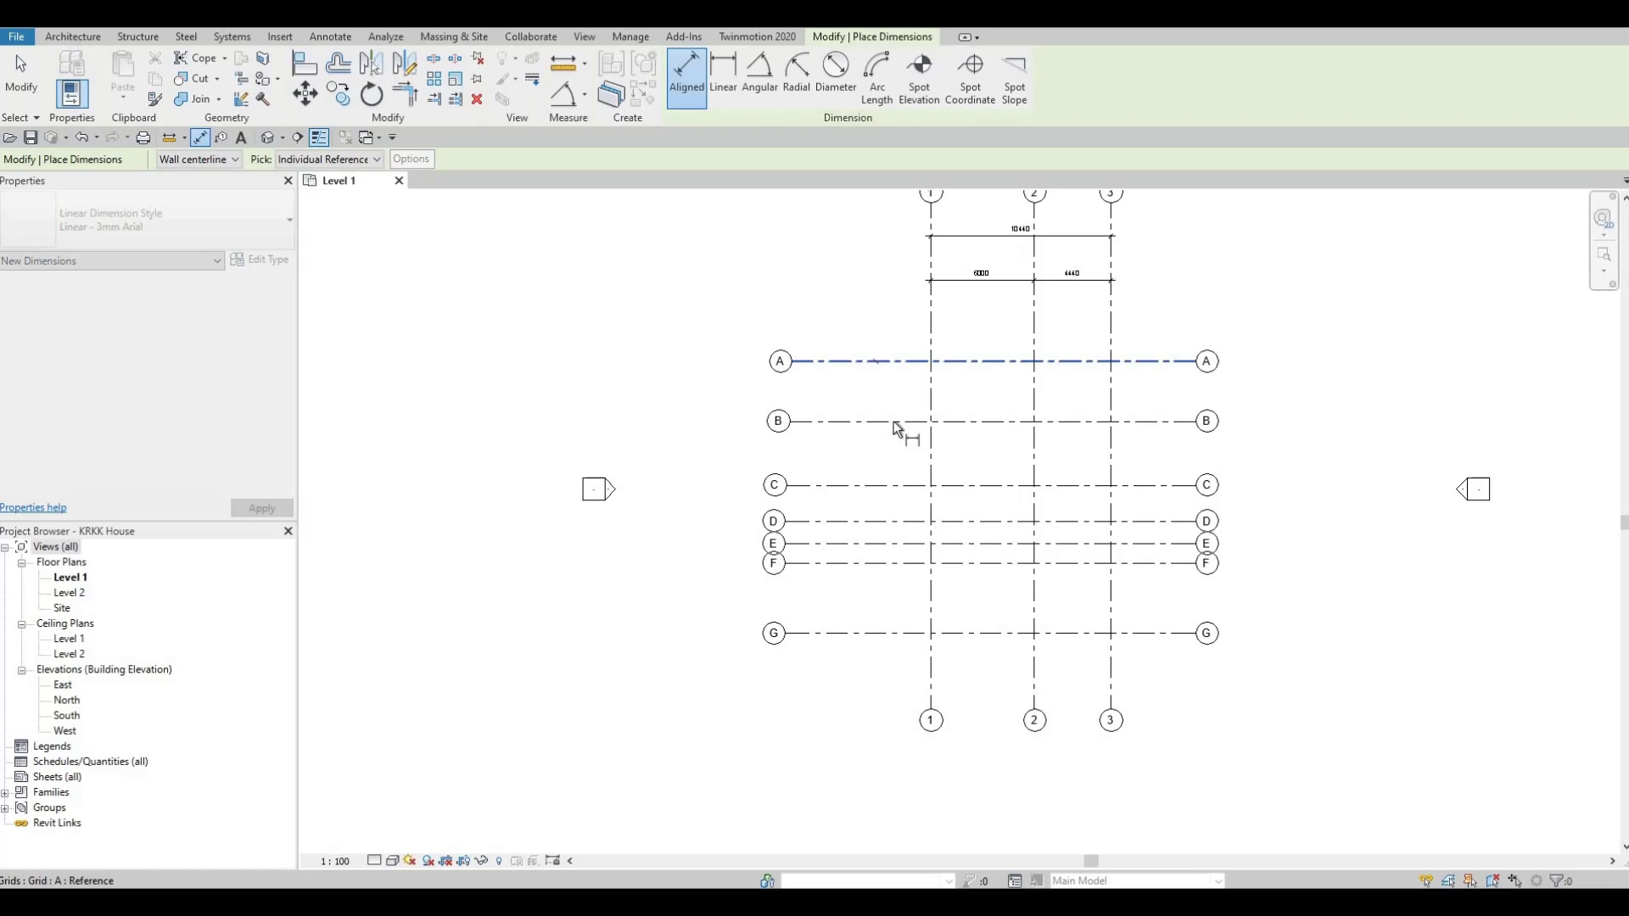
click(897, 486)
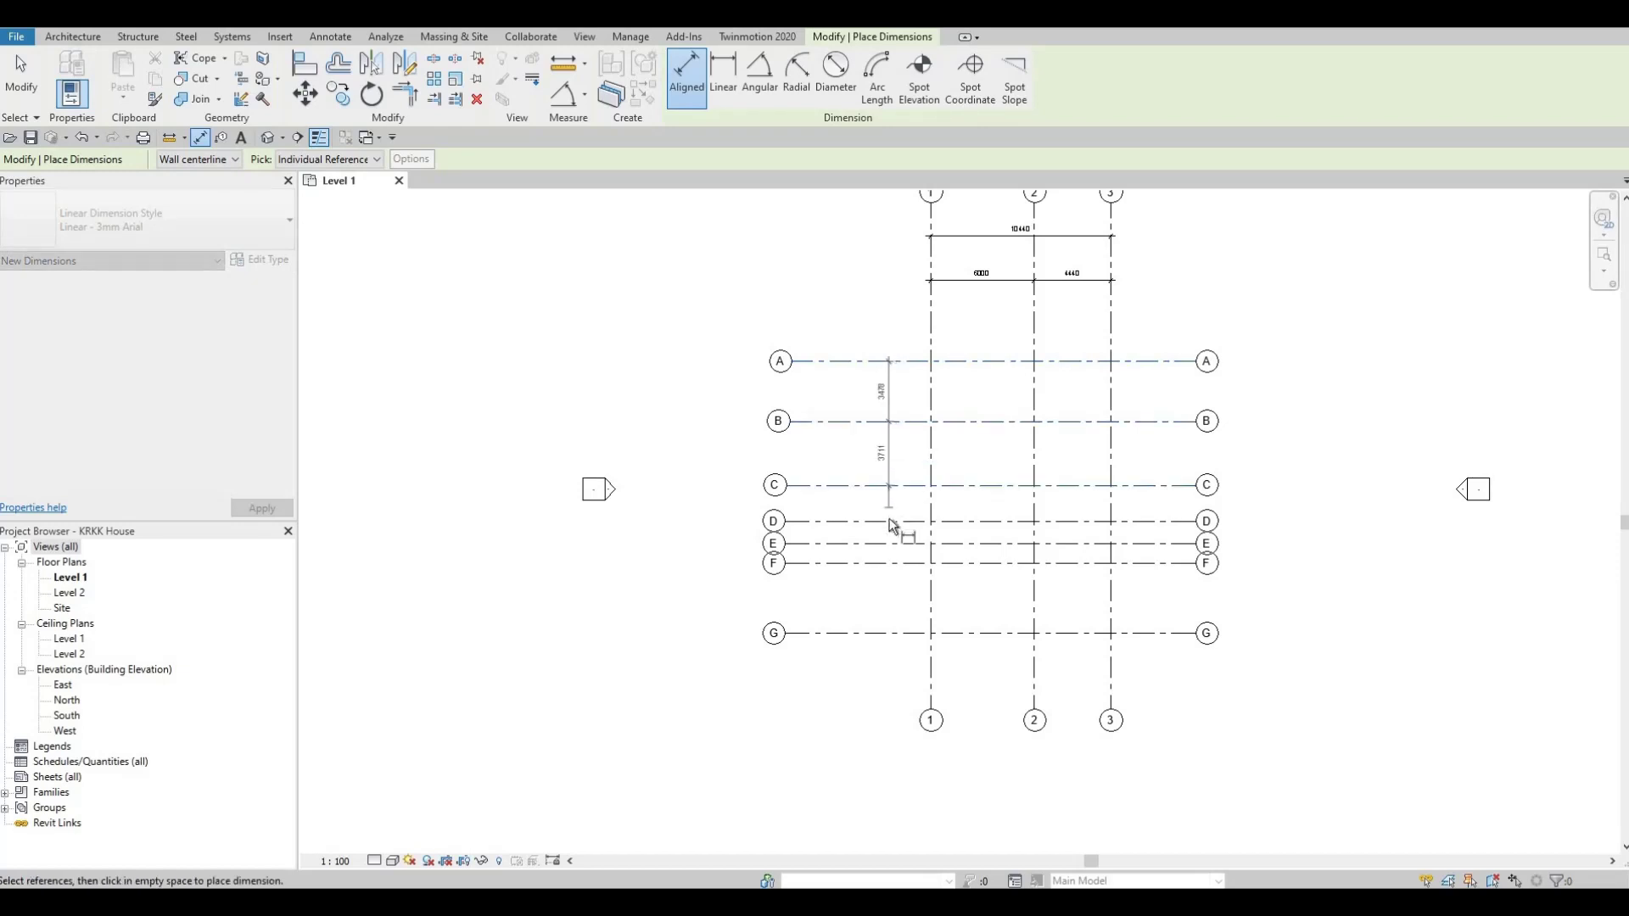
click(891, 521)
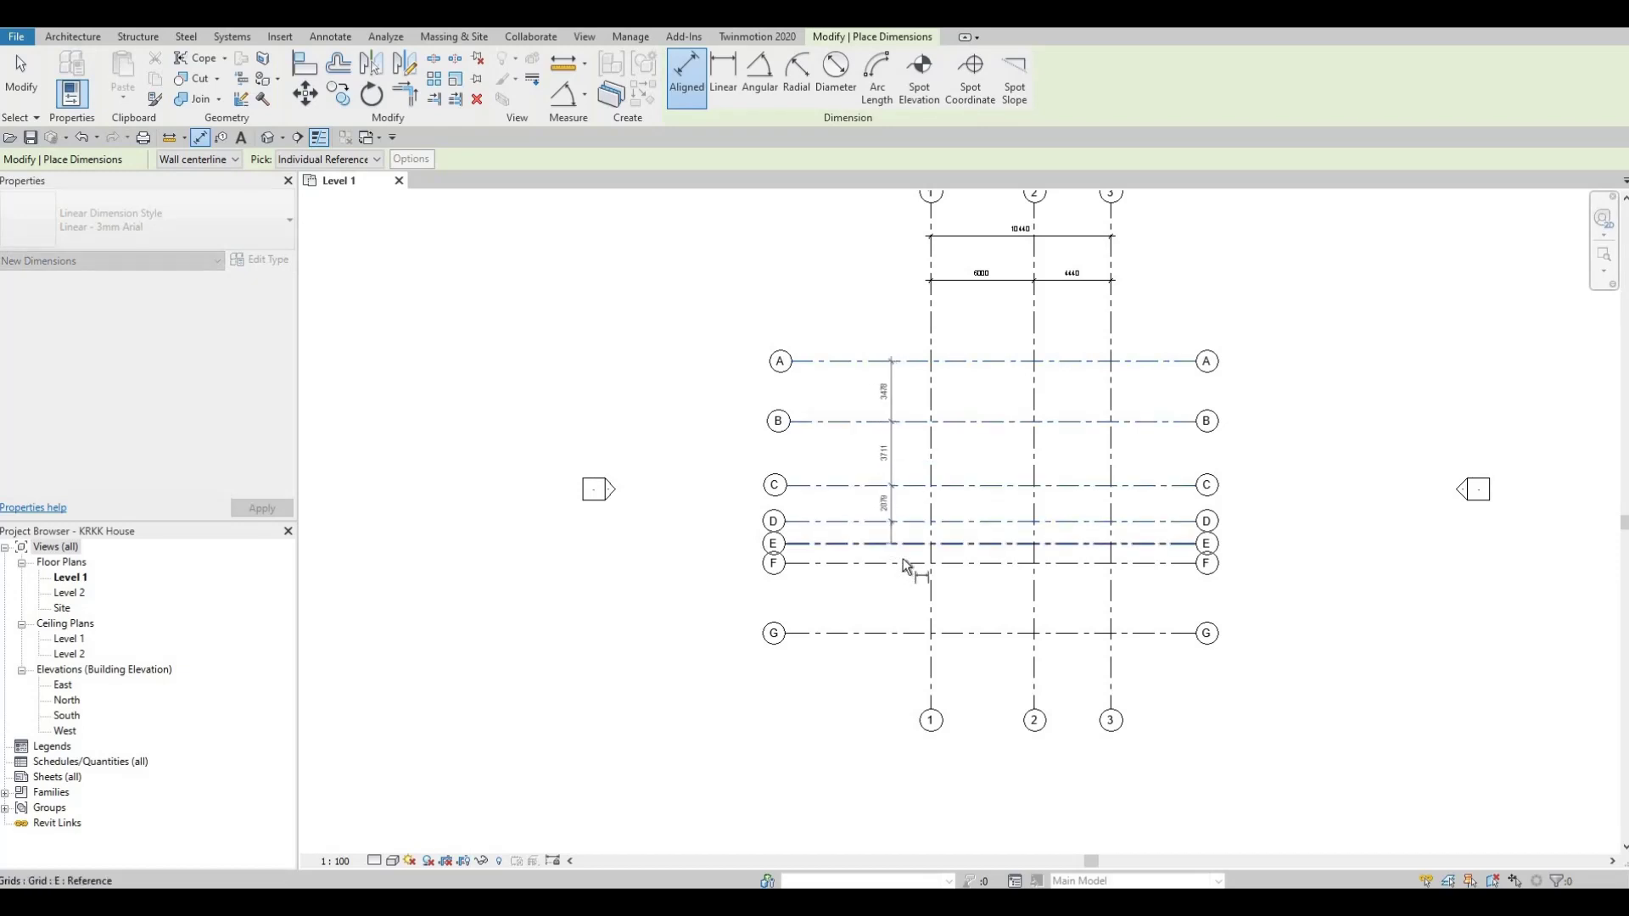
click(904, 567)
click(900, 635)
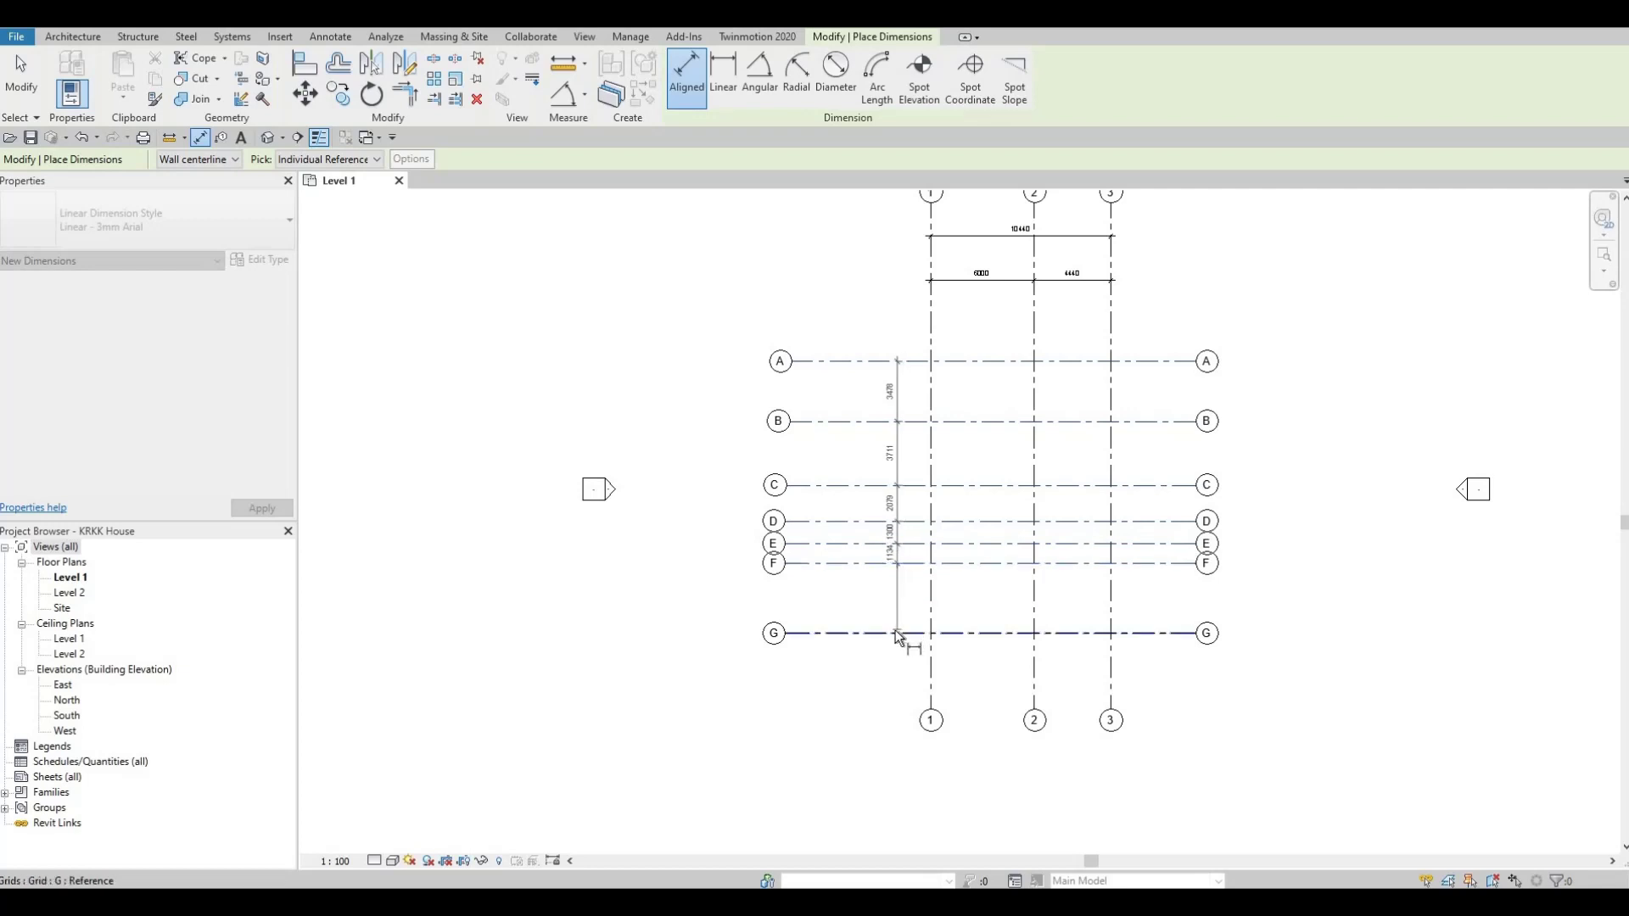
click(879, 394)
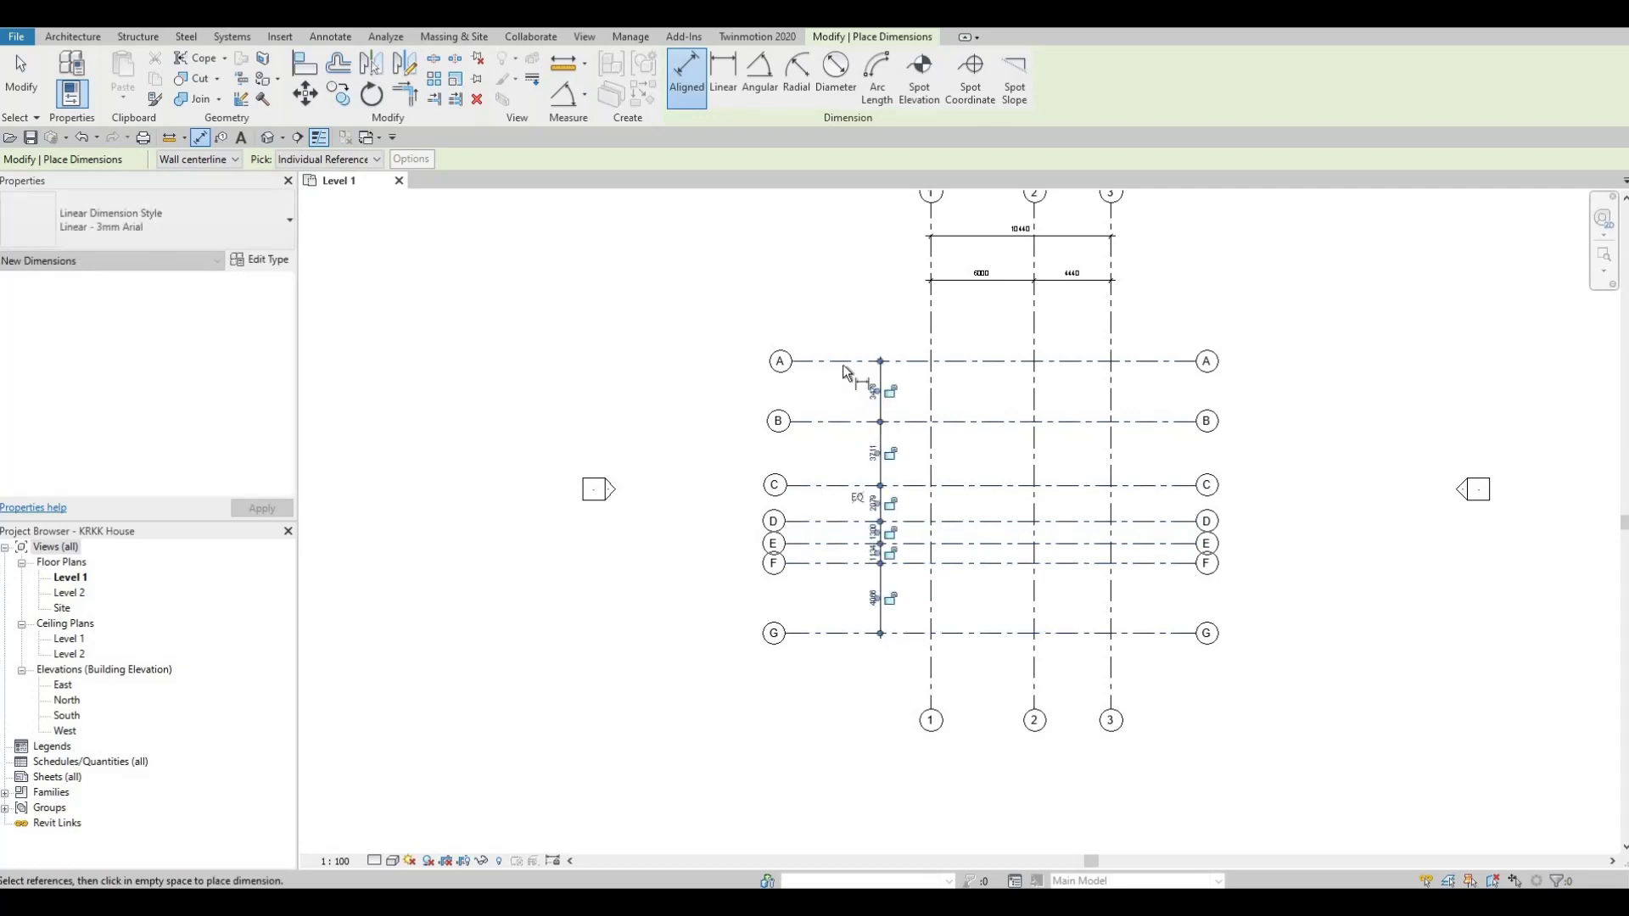
Add an overall aligned dimension from grid A to grid G left of the existing string, and end dimensioning.
click(863, 361)
click(859, 563)
click(844, 638)
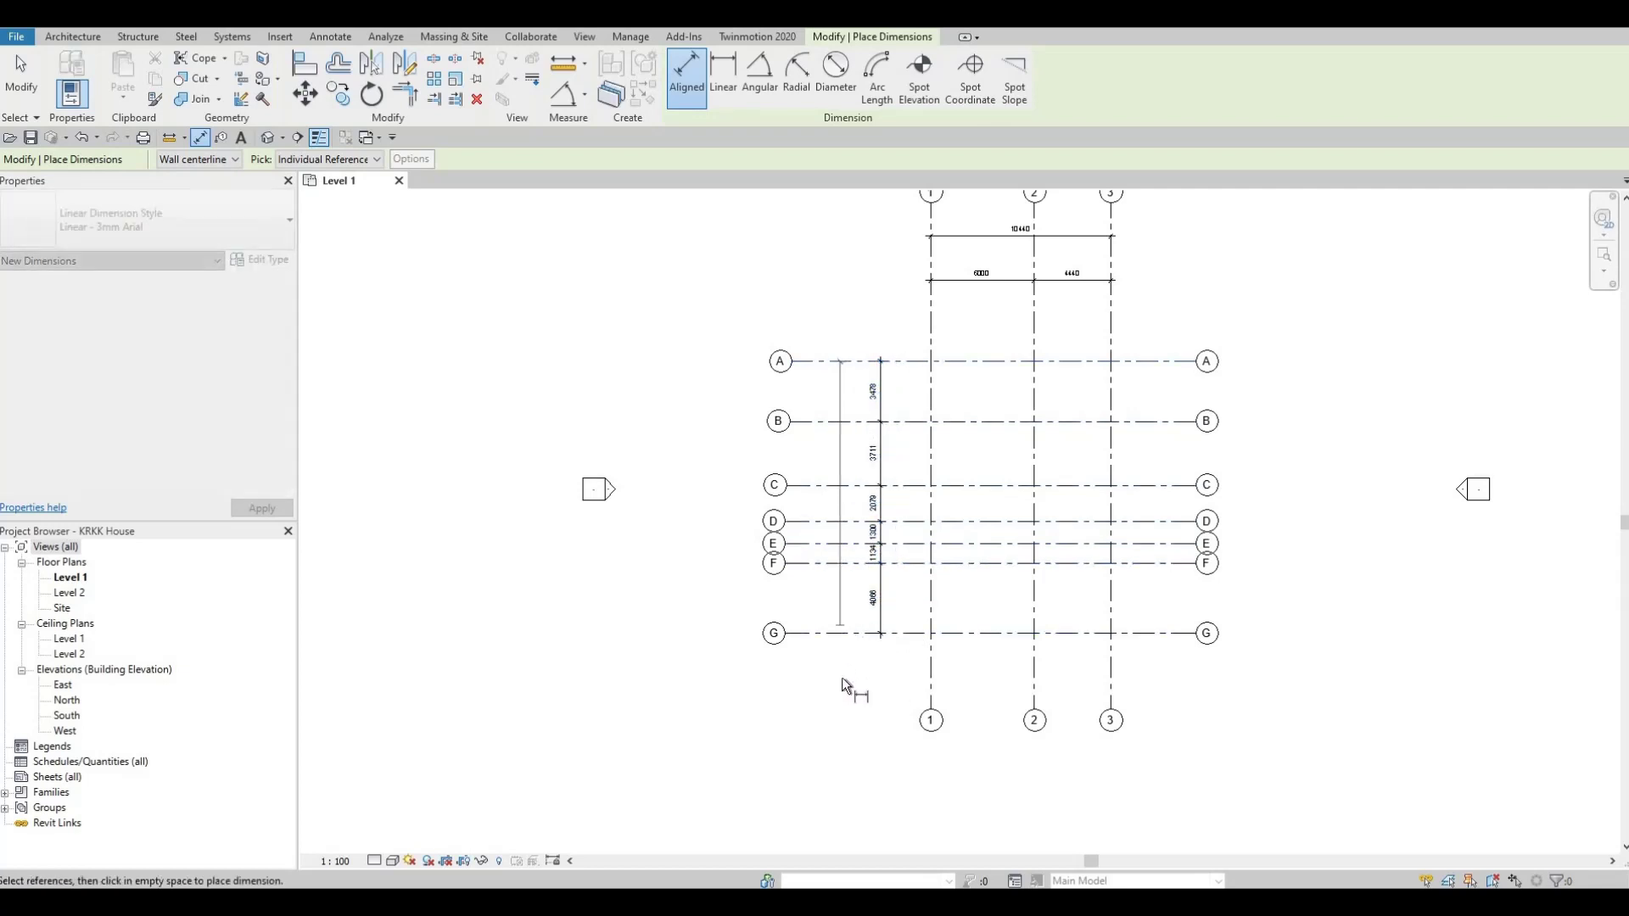
click(843, 683)
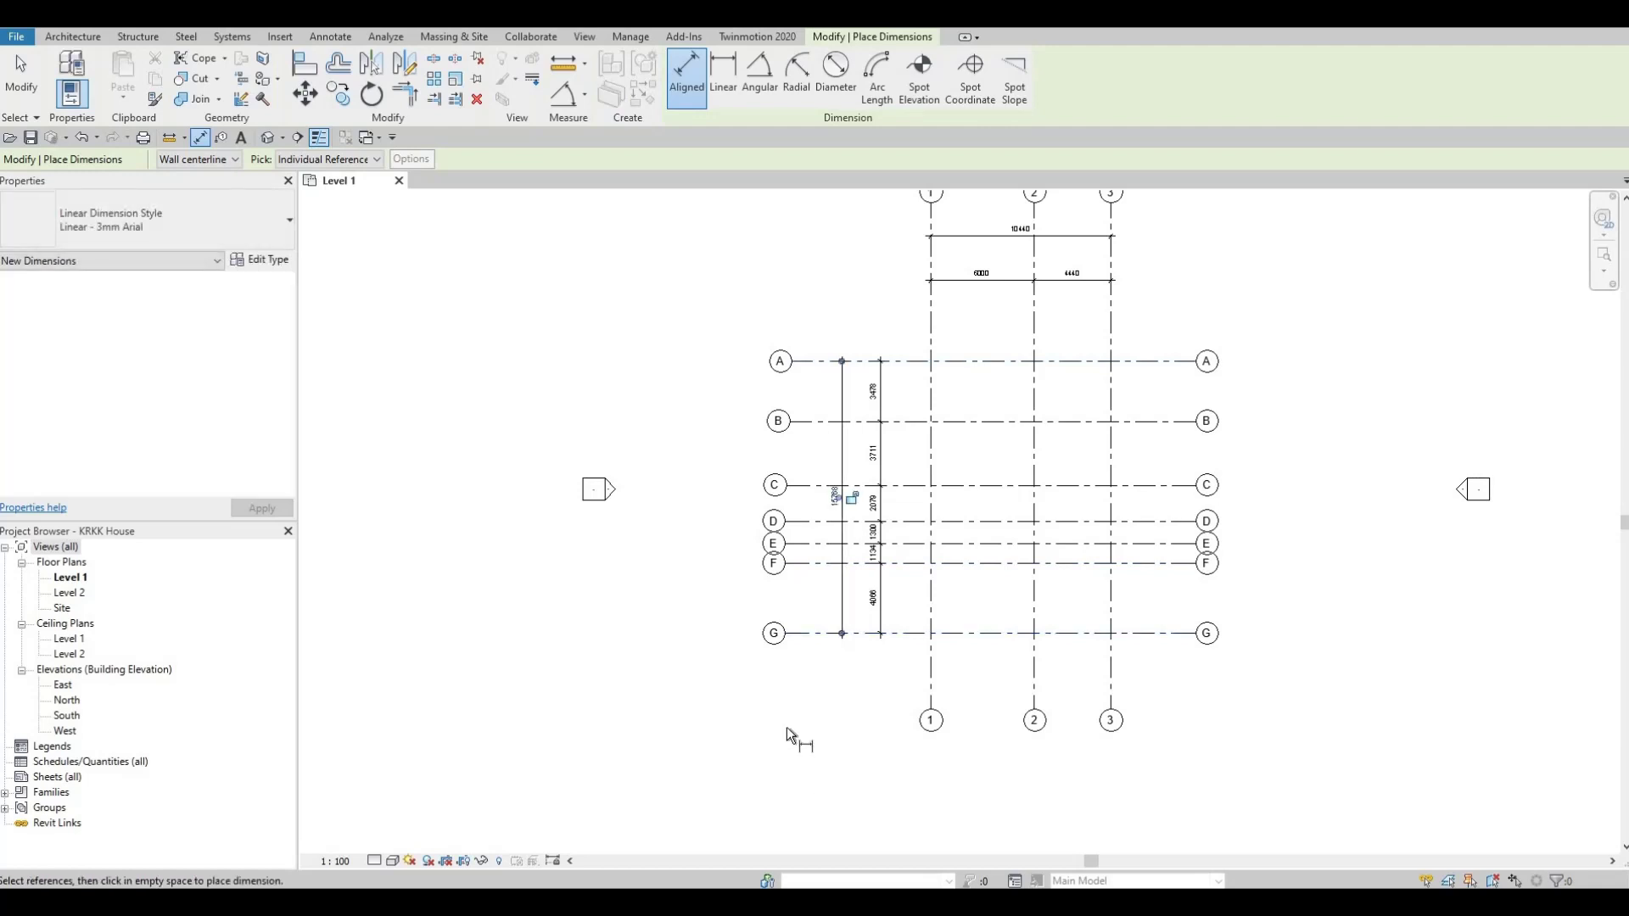
scroll(786, 732, up, 1)
scroll(737, 630, up, 2)
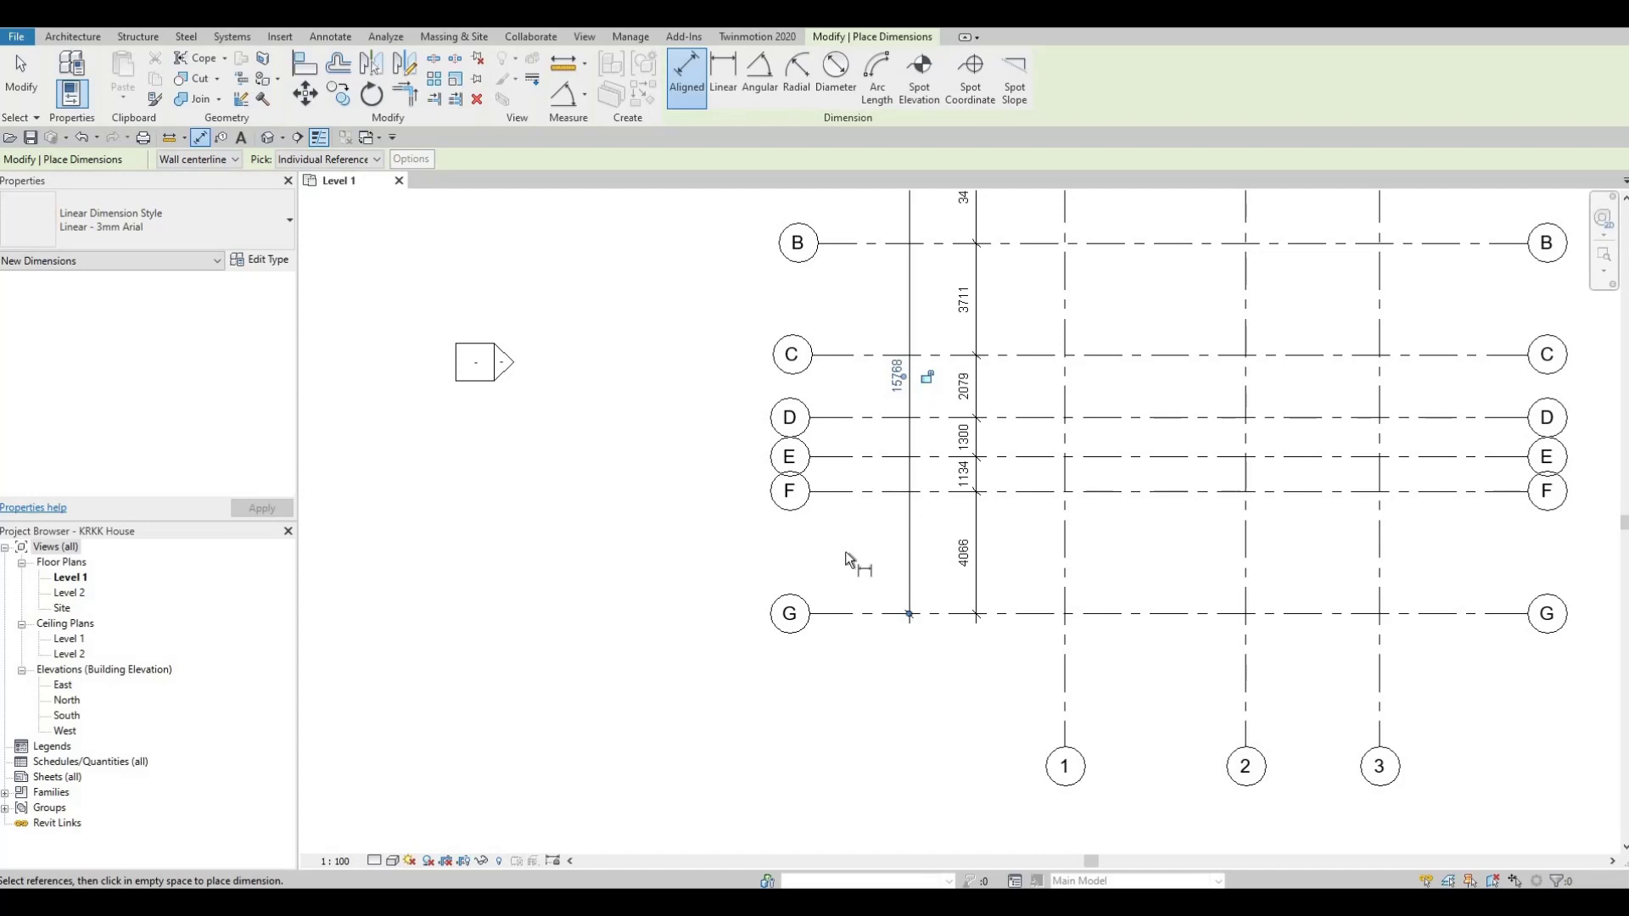
key(Escape)
key(Escape)
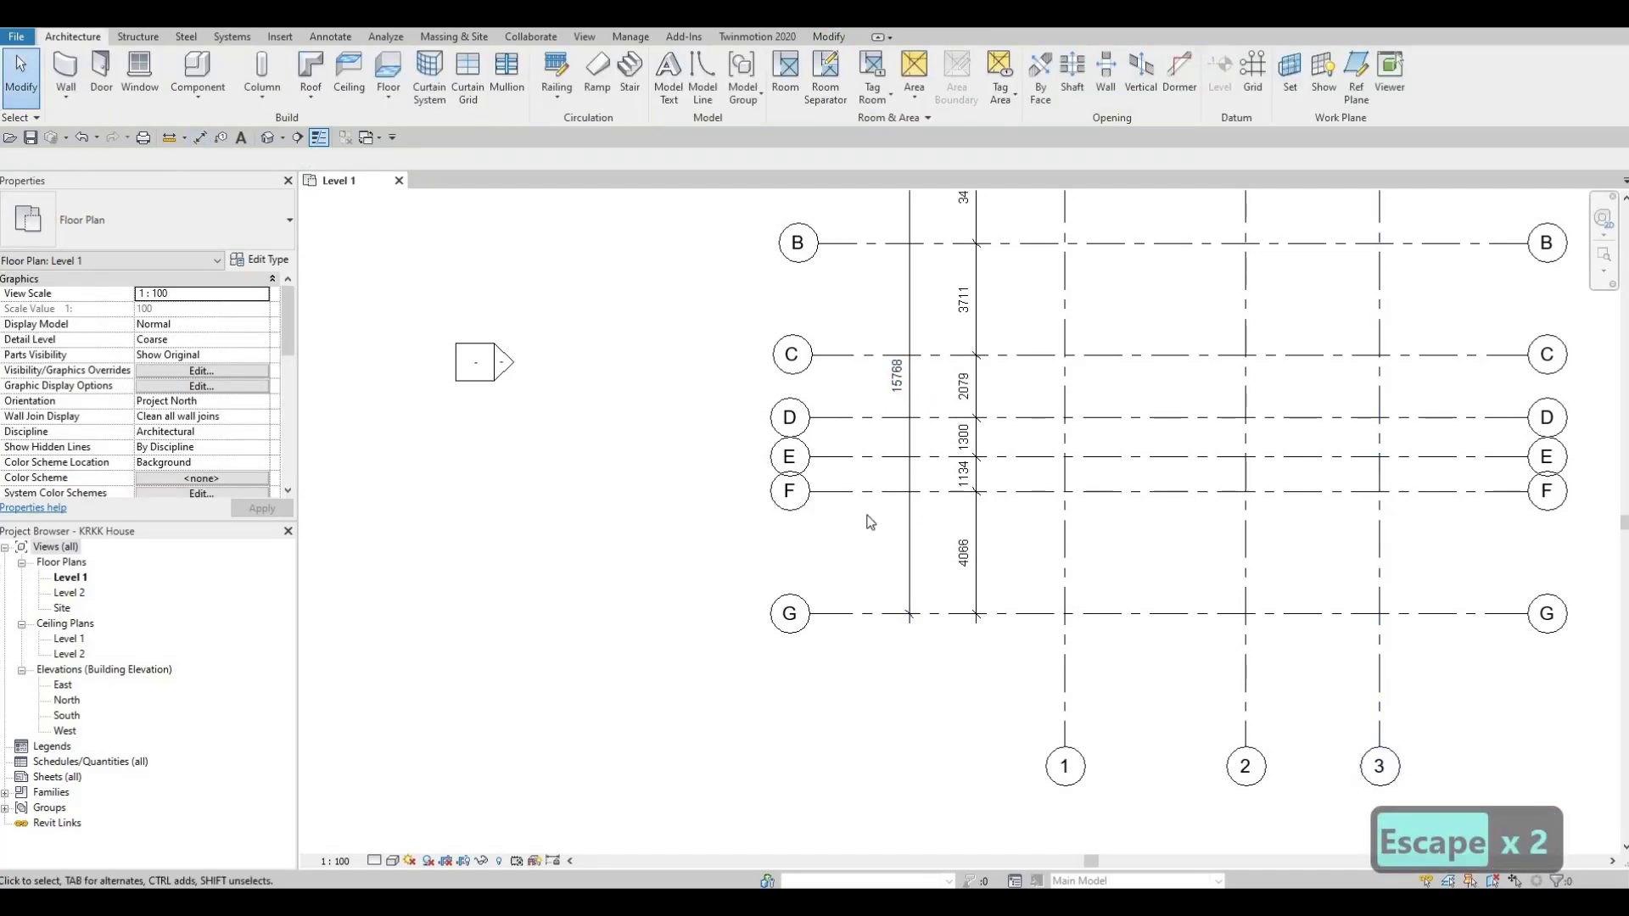
Add an elbow at the left end of grid F and pull its bubble down clear of grid E's bubble.
scroll(855, 498, up, 2)
click(839, 501)
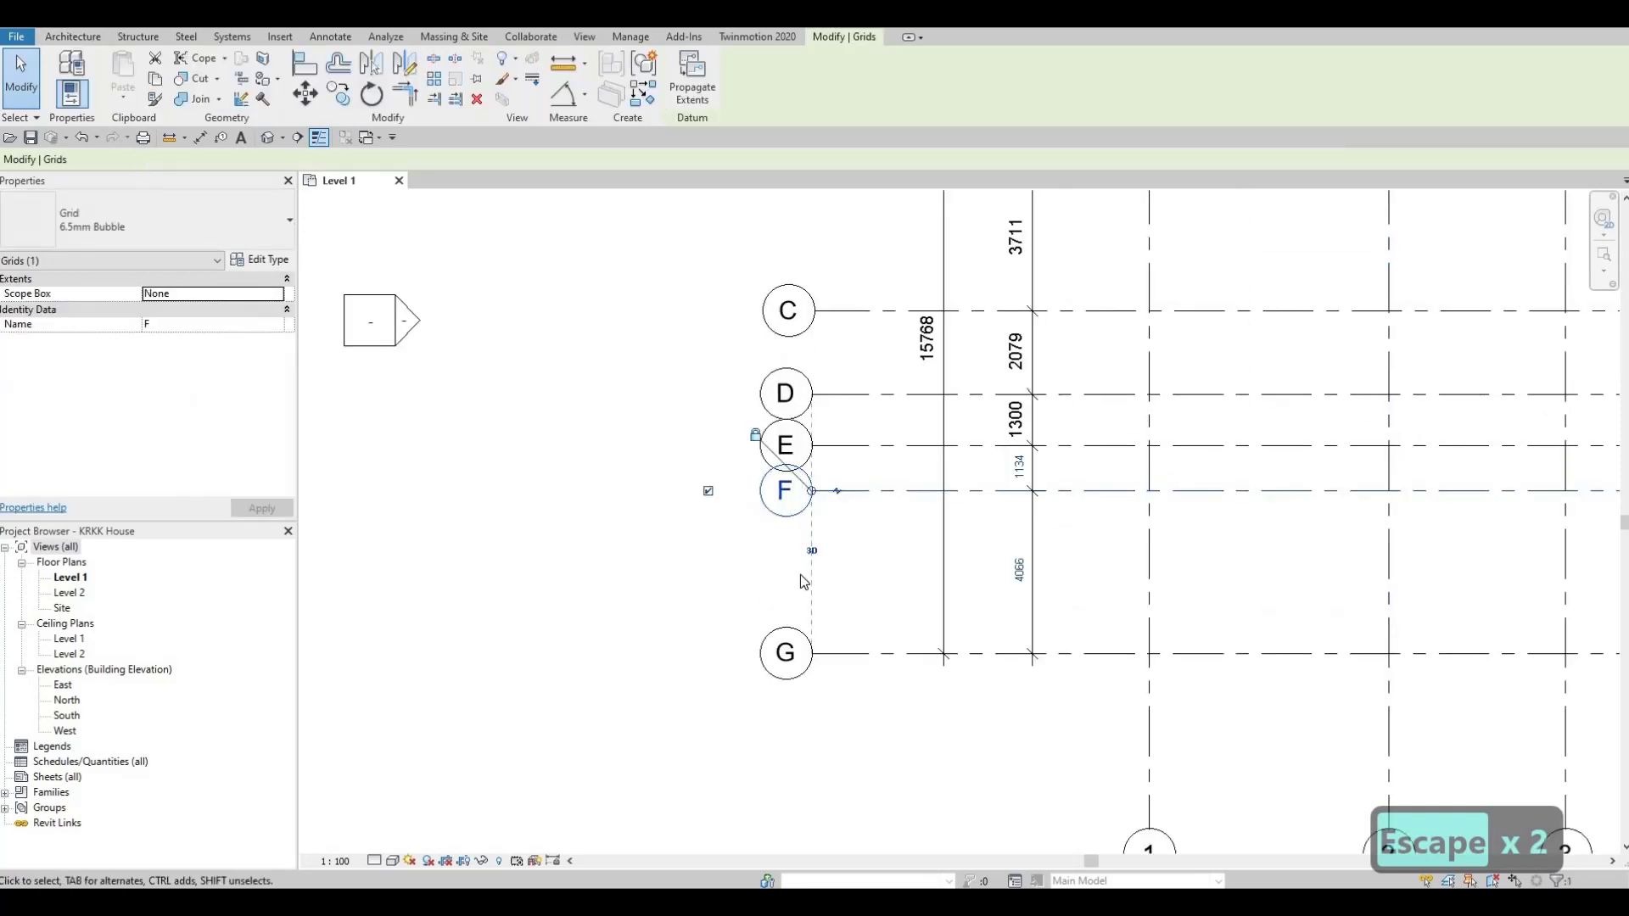
scroll(840, 501, up, 3)
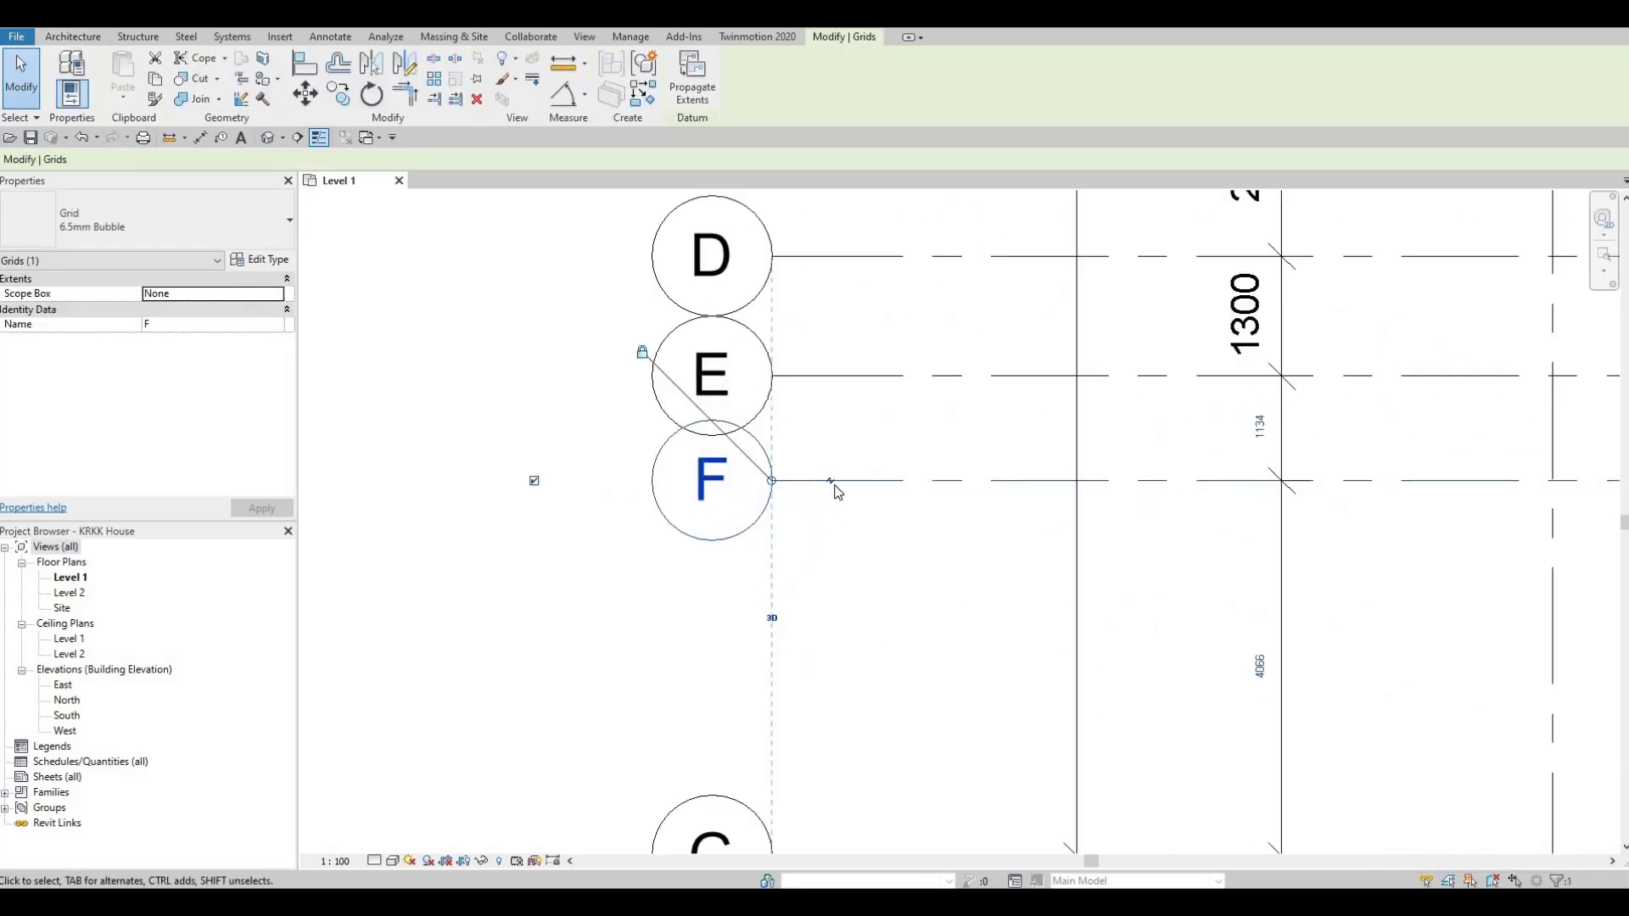
scroll(830, 476, up, 3)
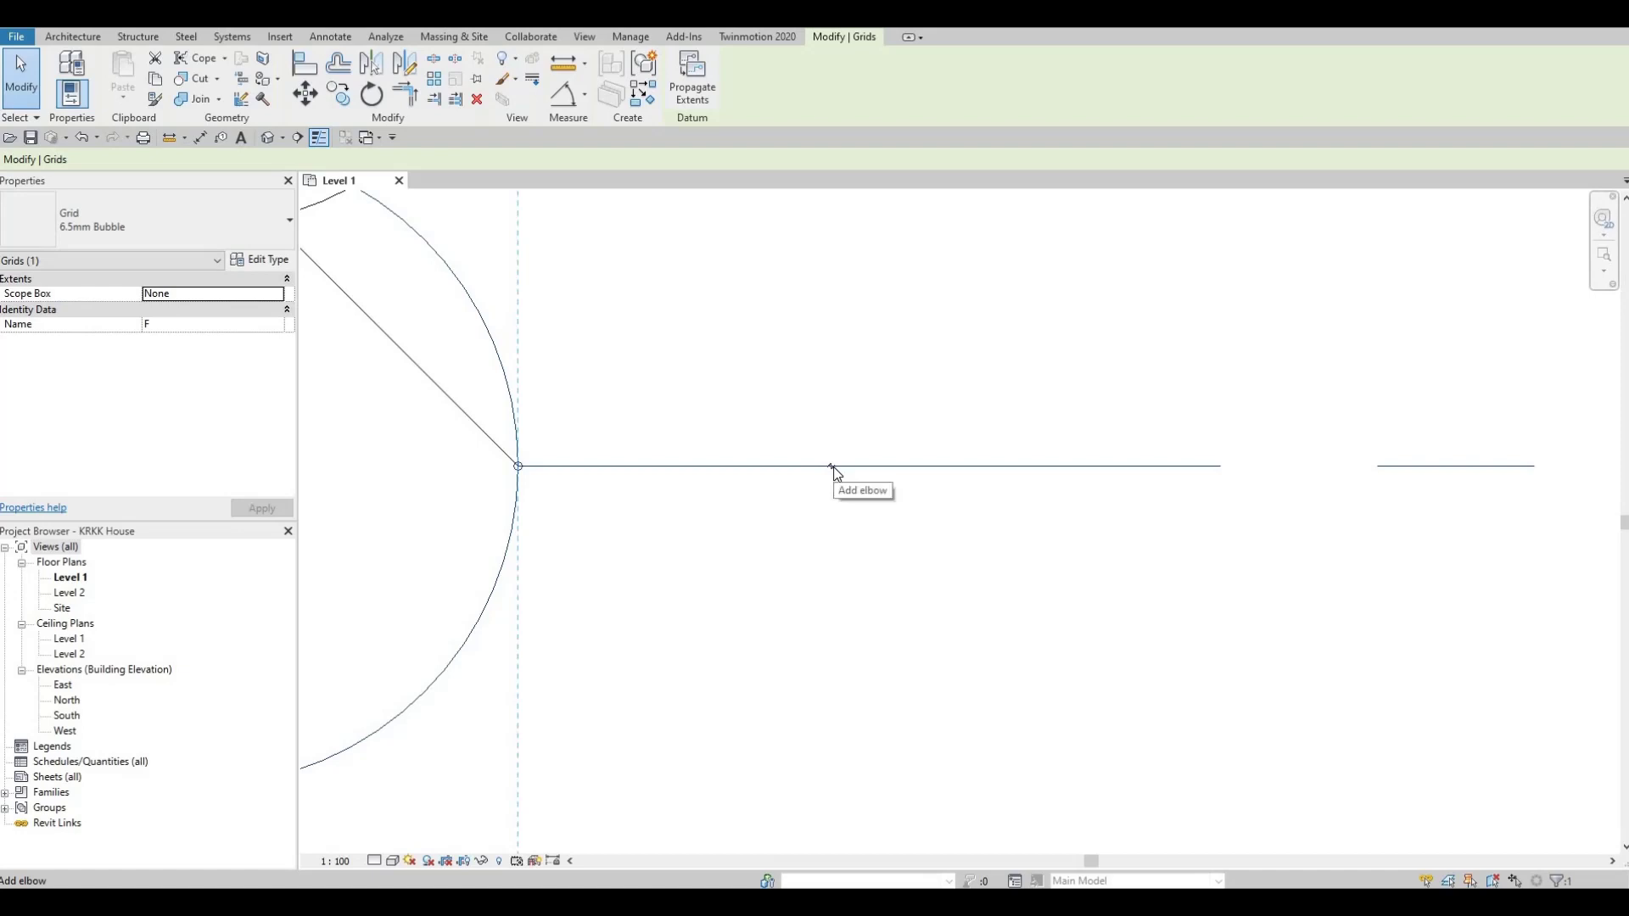
click(832, 468)
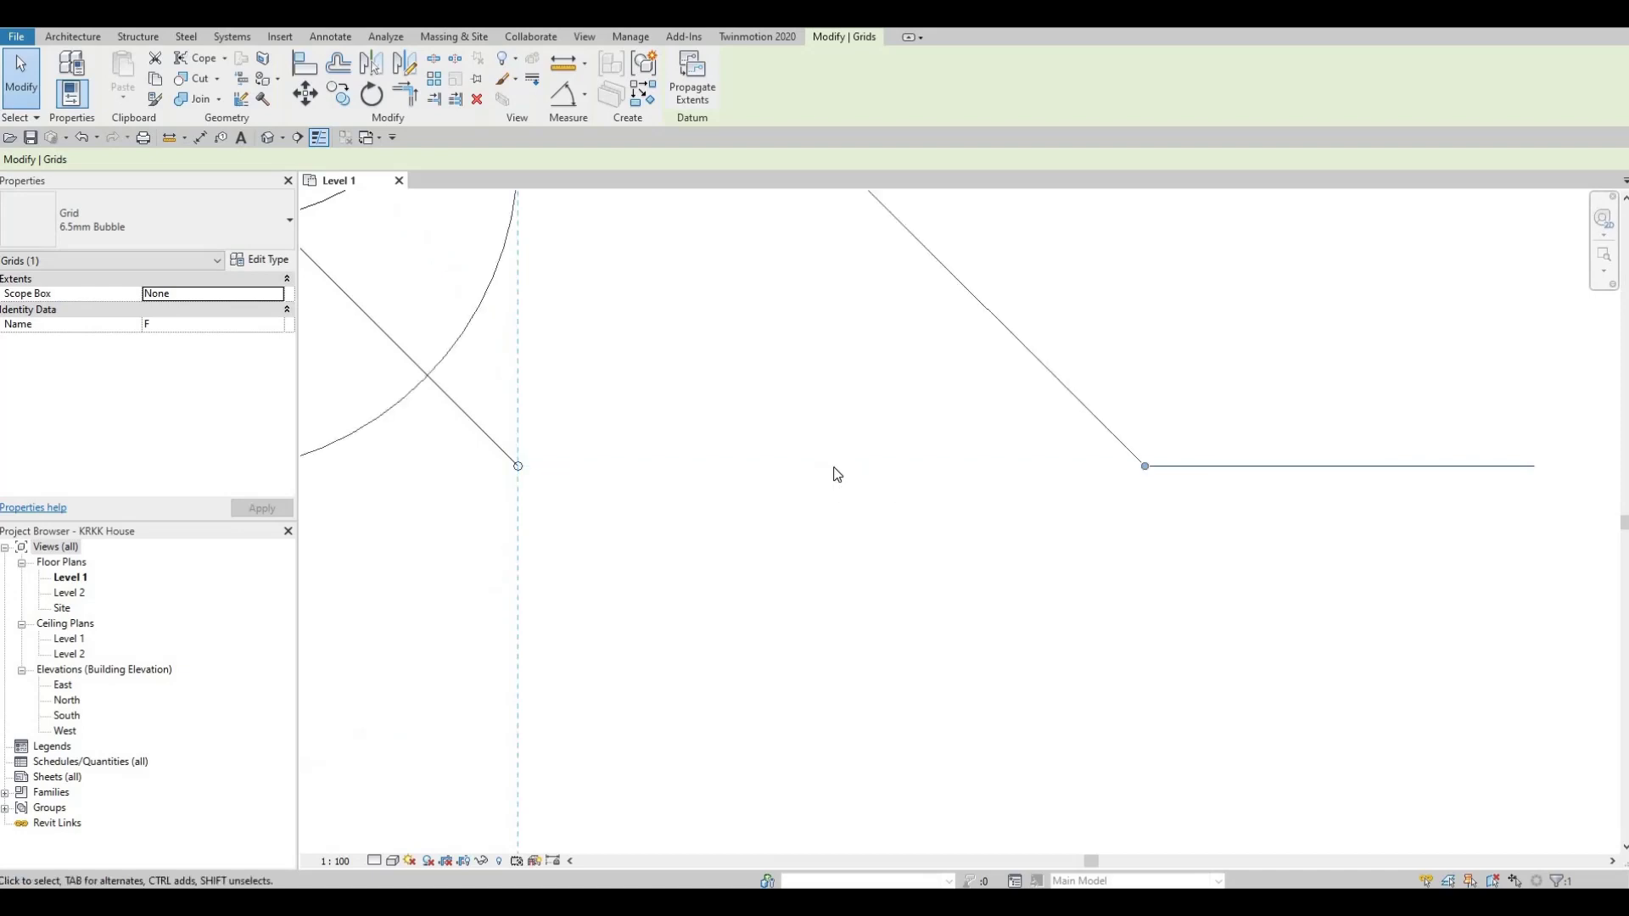
scroll(838, 476, down, 5)
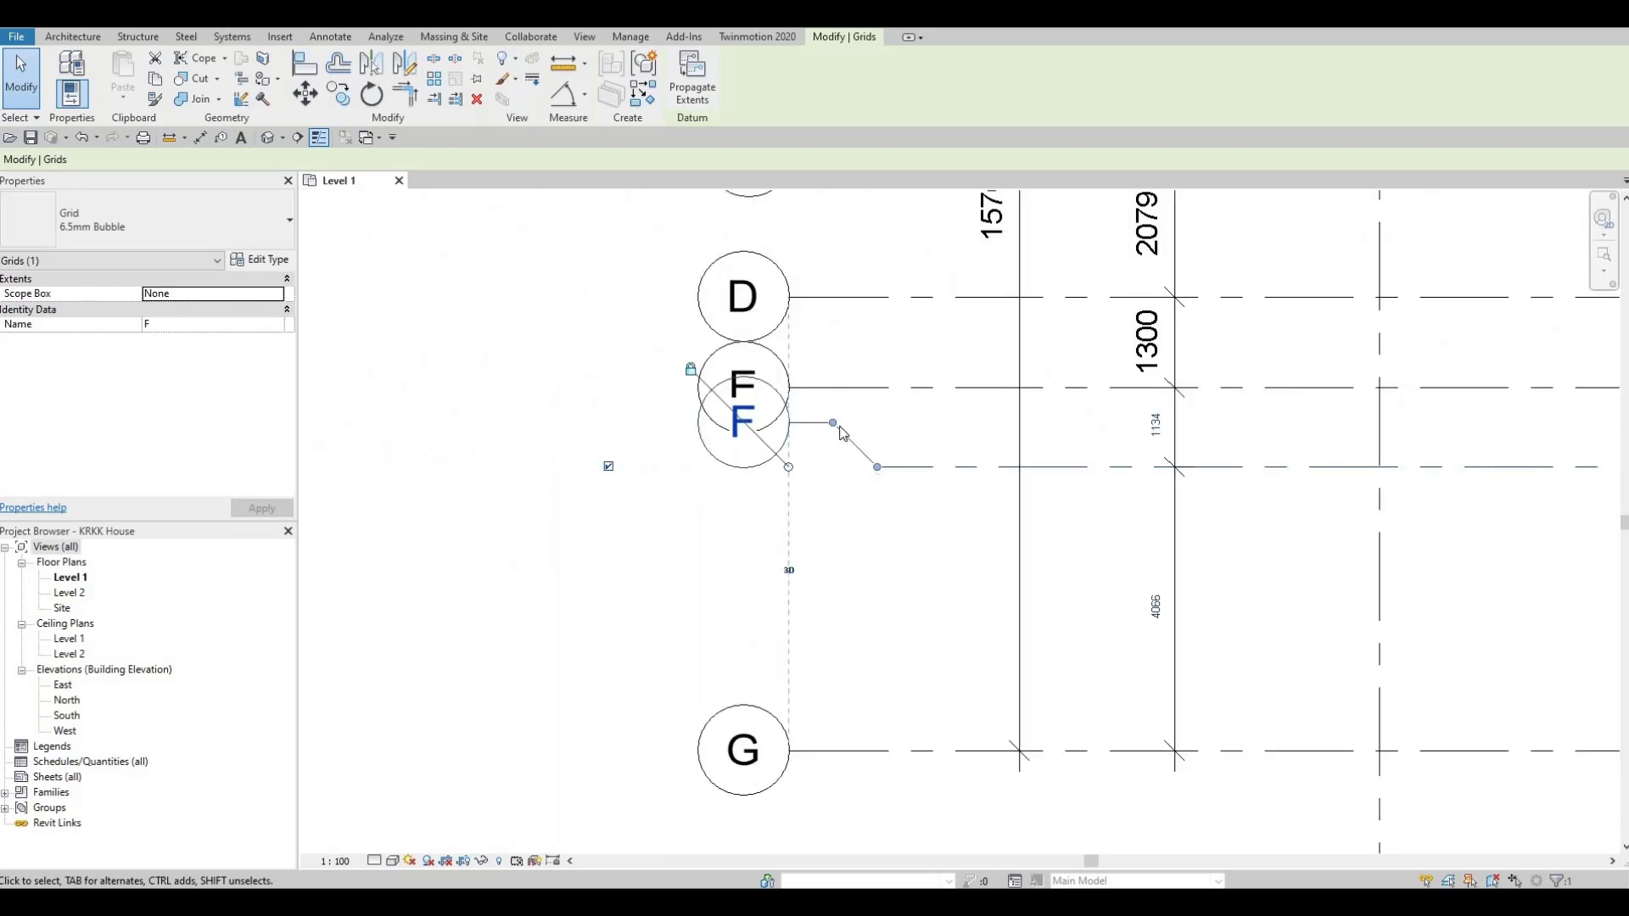
drag(833, 423, 840, 533)
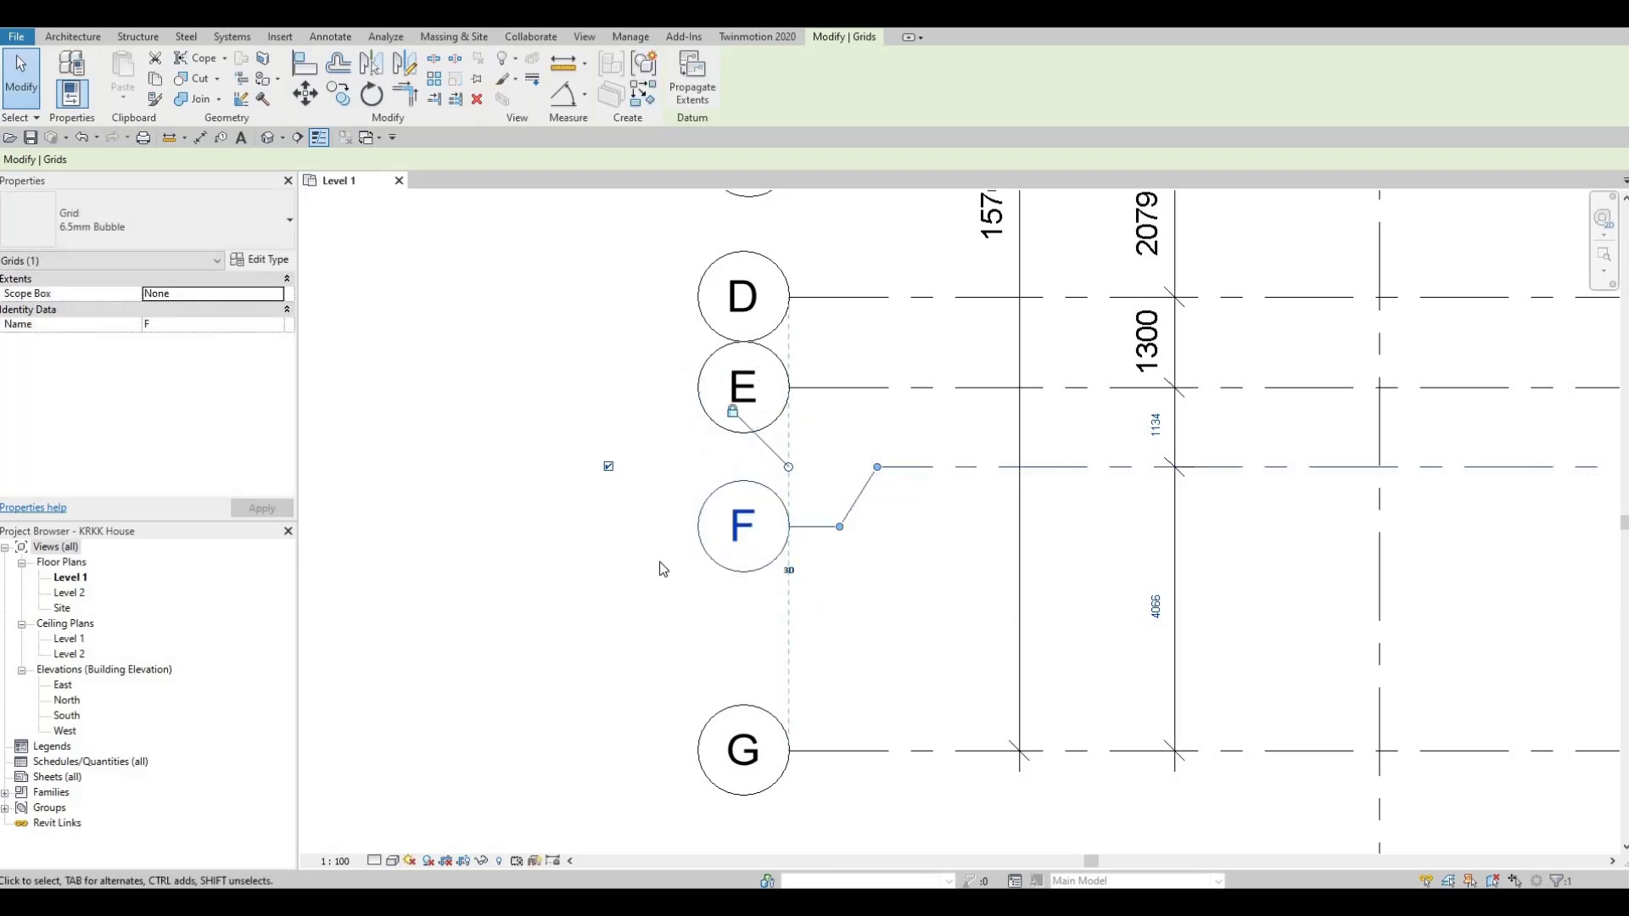
Add an elbow at the right end of grid F and move its bubble down clear of grid E's bubble.
scroll(1165, 514, down, 2)
shift+scroll(1165, 515, right, 3)
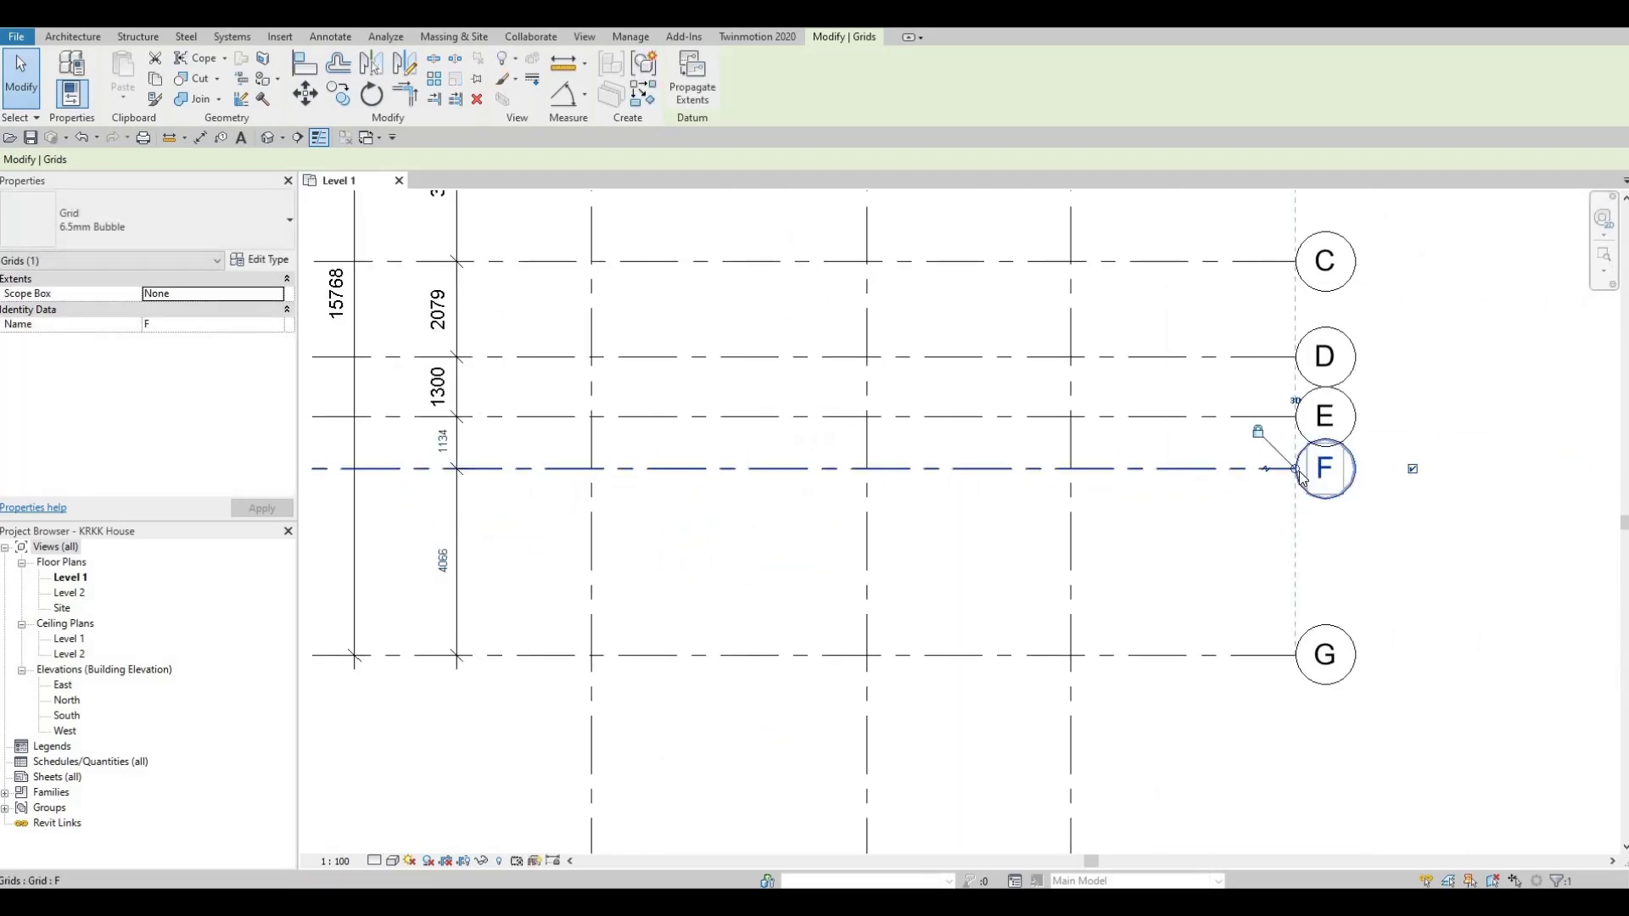
scroll(1239, 472, up, 3)
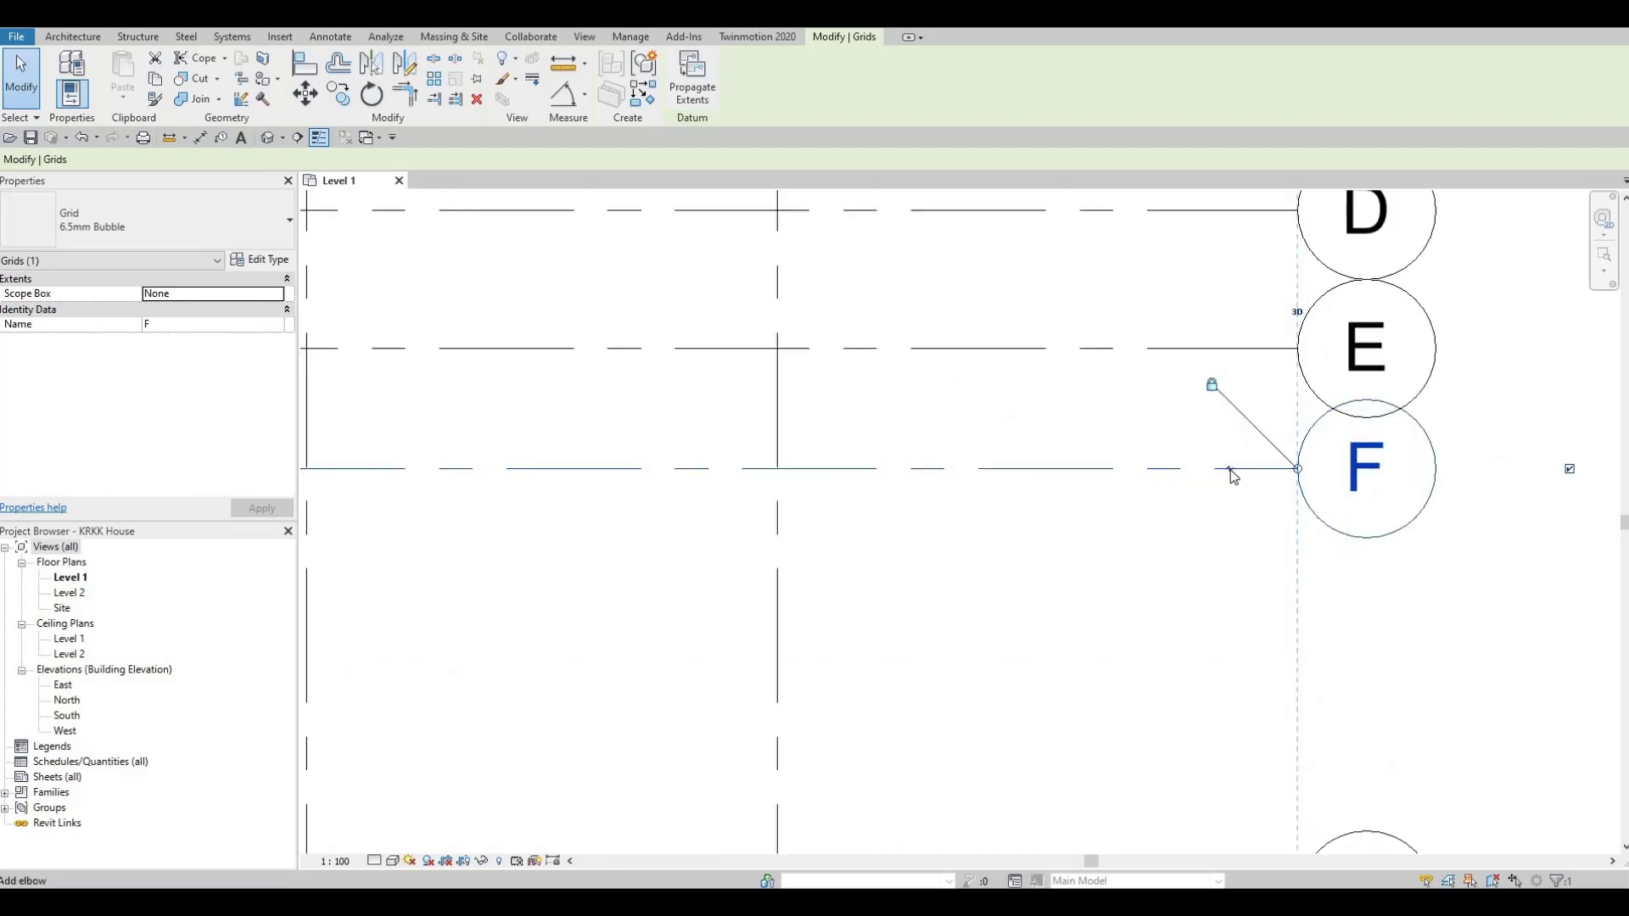
drag(1230, 477, 1231, 402)
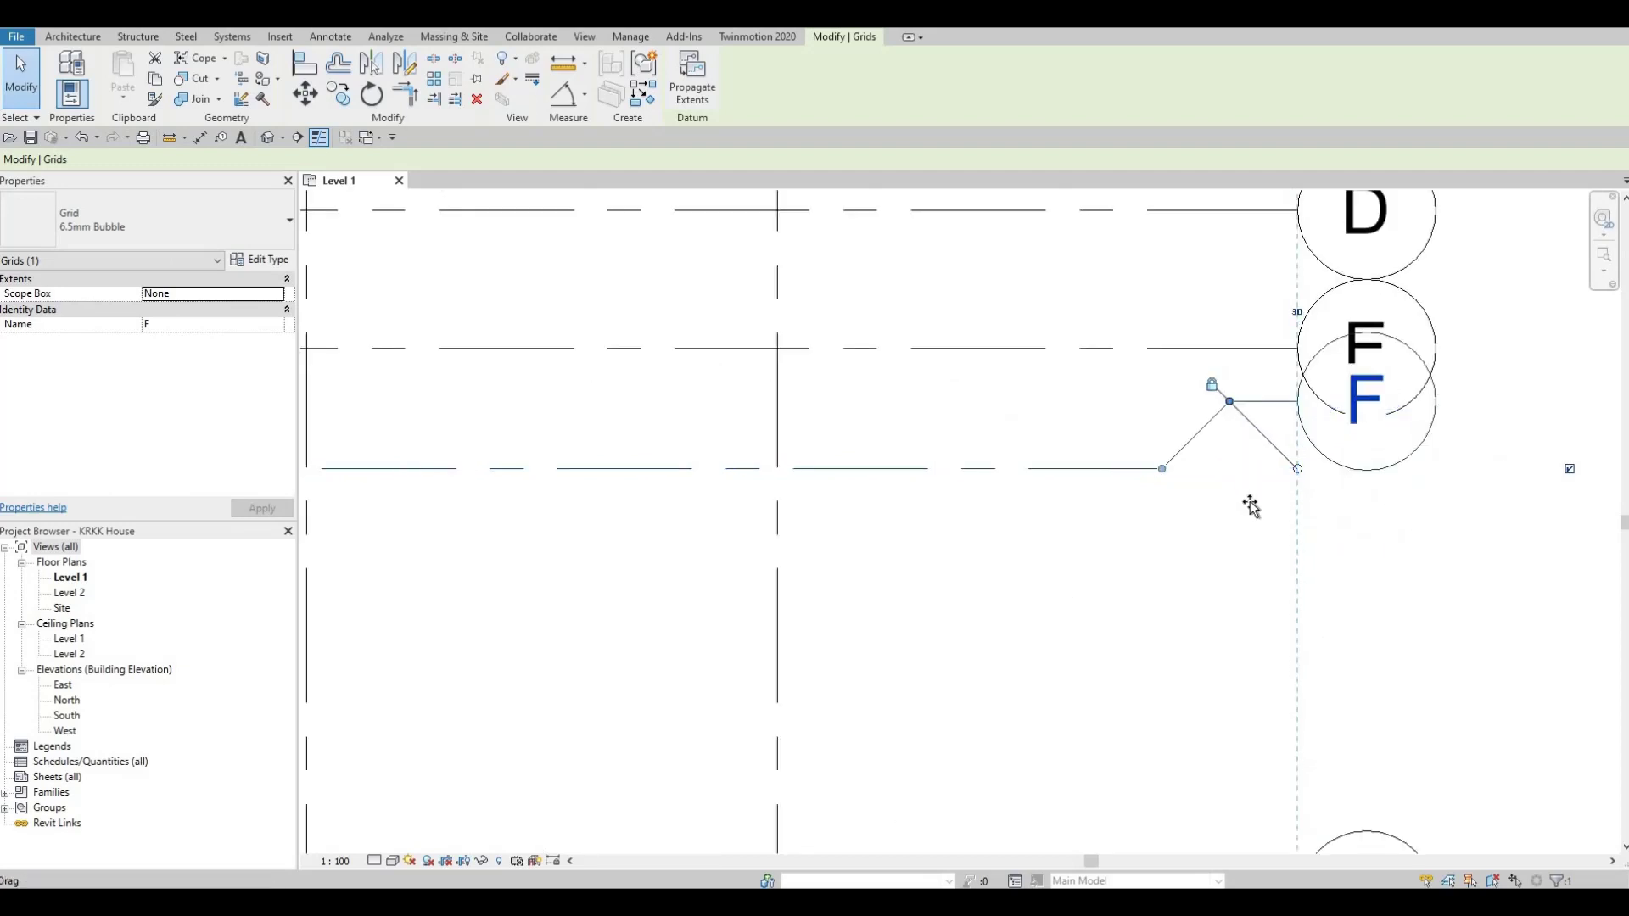
drag(1251, 507, 1255, 520)
scroll(1159, 445, down, 2)
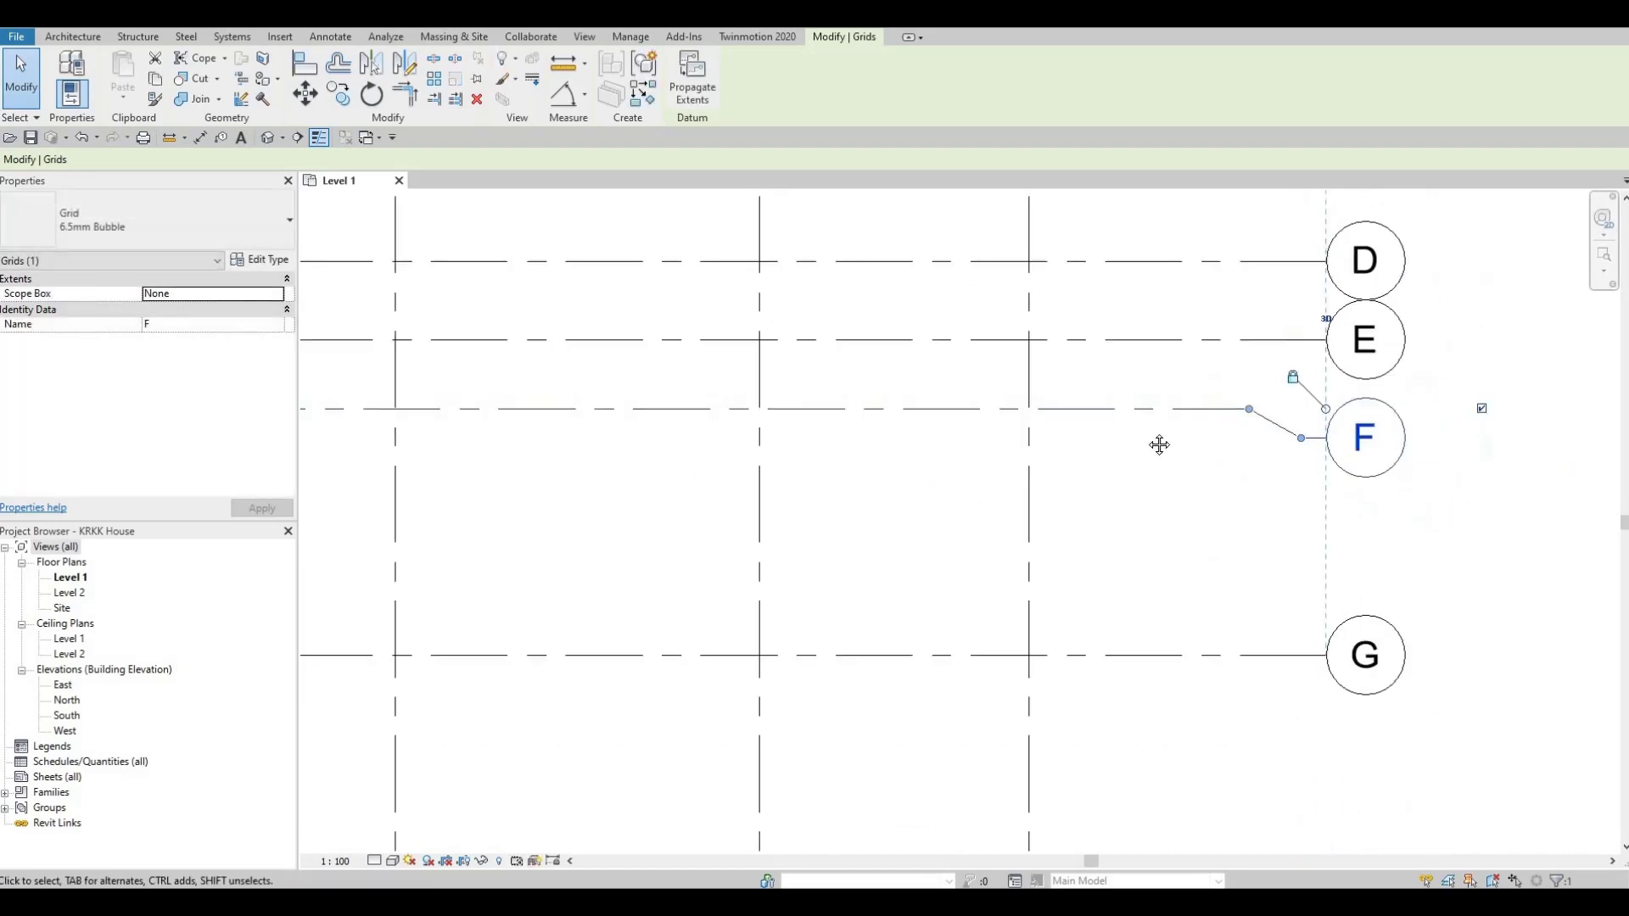
scroll(1078, 468, down, 3)
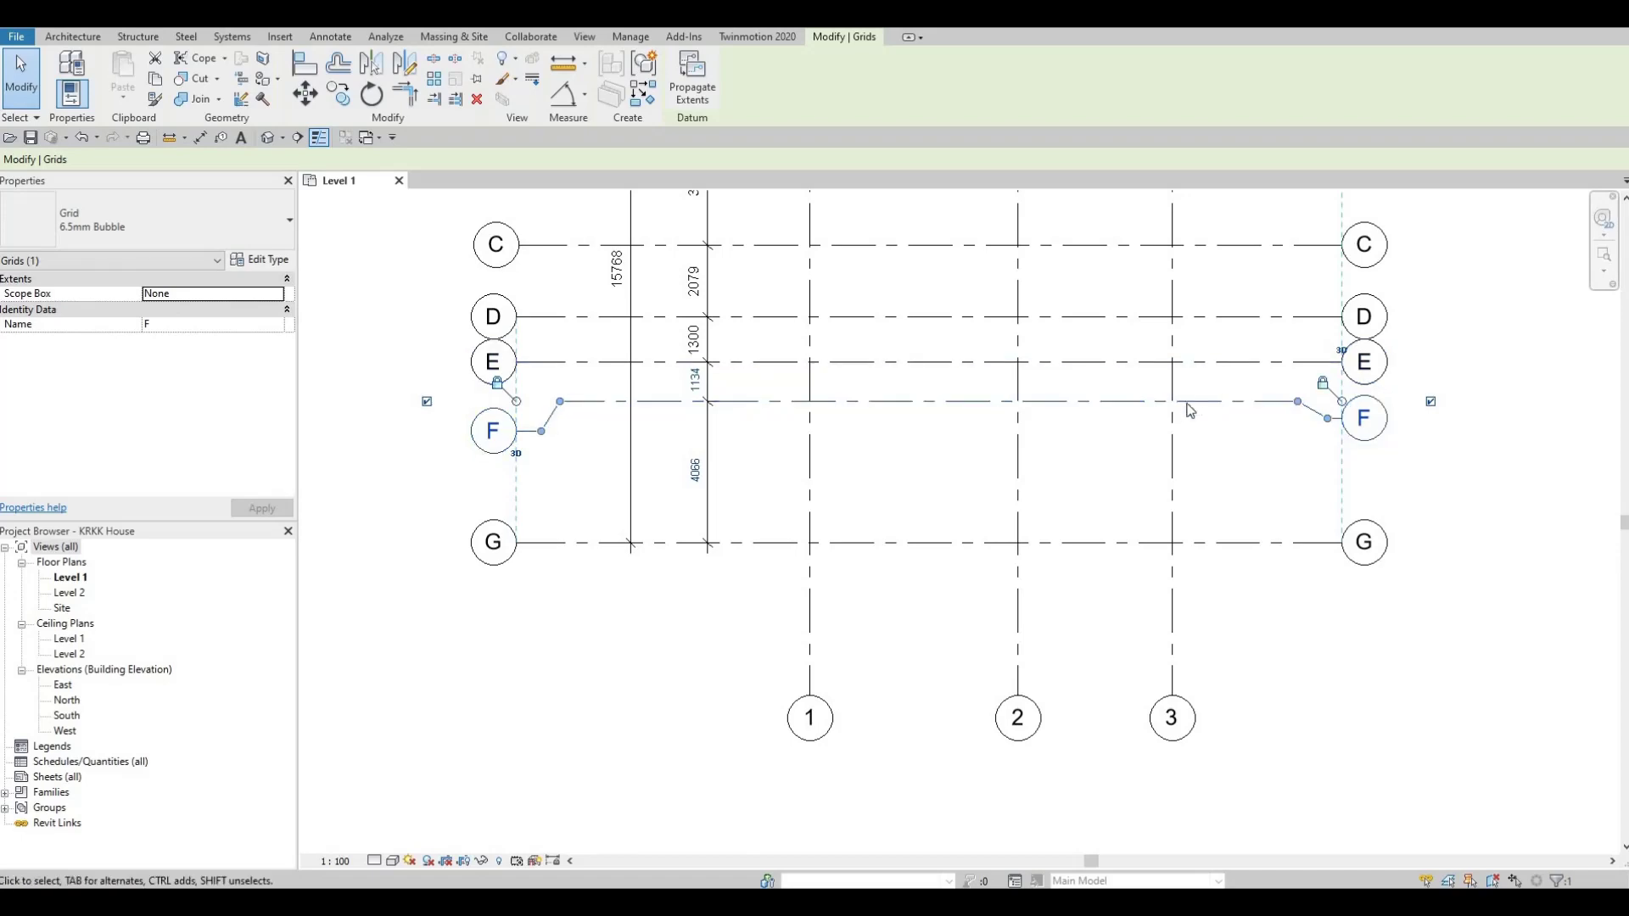
Deselect grid F and open the South building elevation.
scroll(1159, 518, down, 3)
key(Escape)
key(Escape)
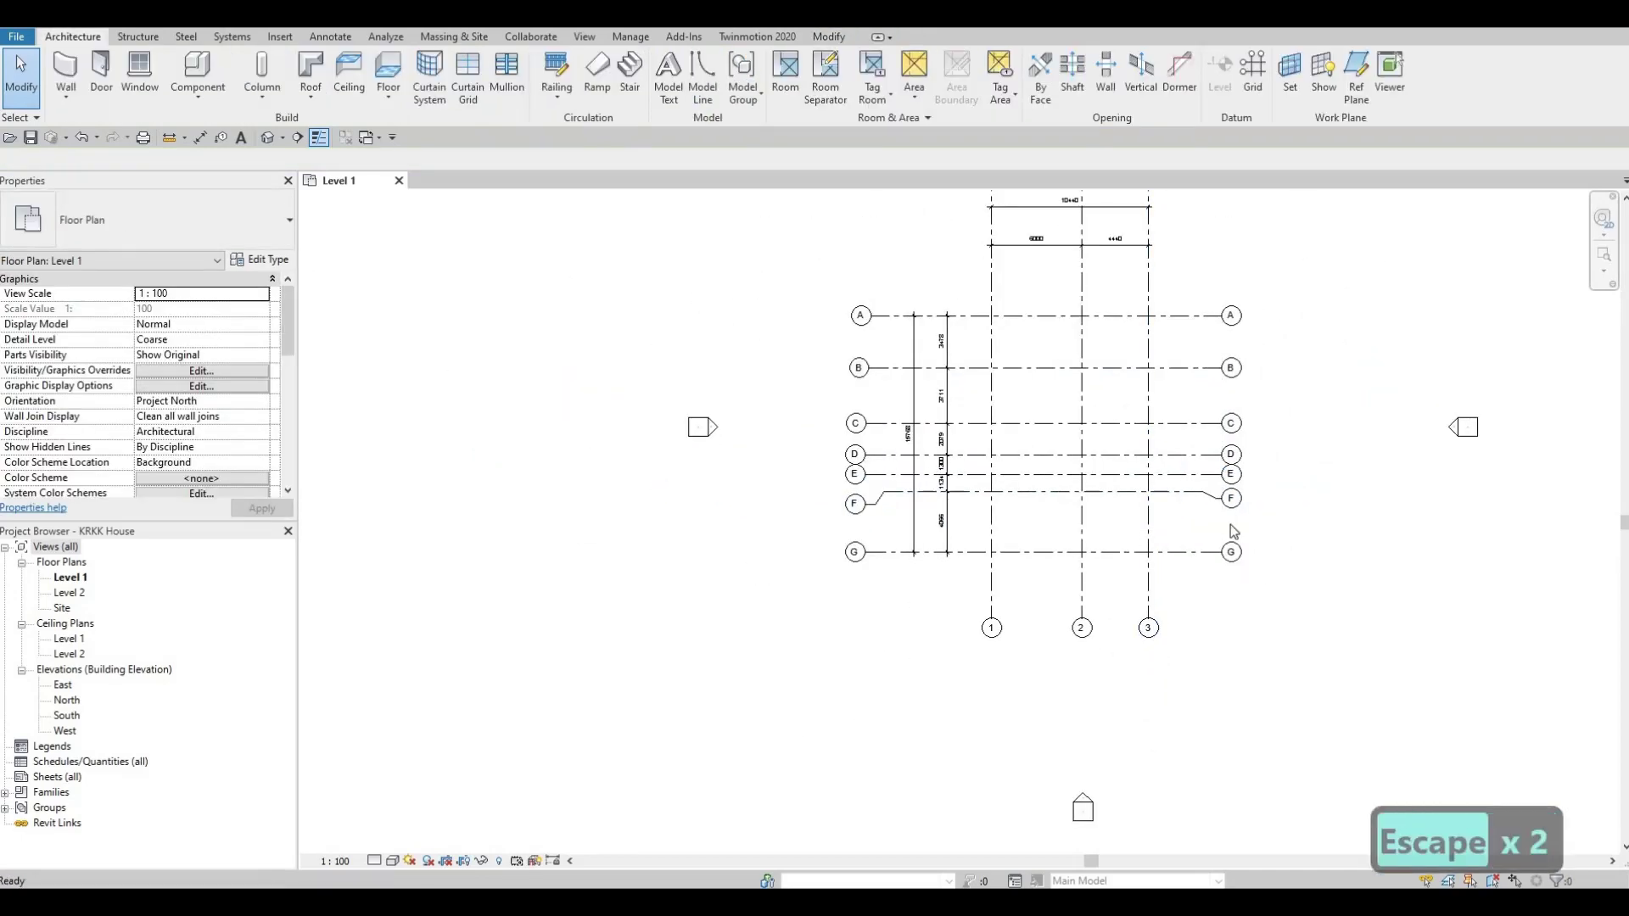
scroll(1164, 560, down, 1)
scroll(1163, 556, down, 1)
scroll(1168, 526, up, 1)
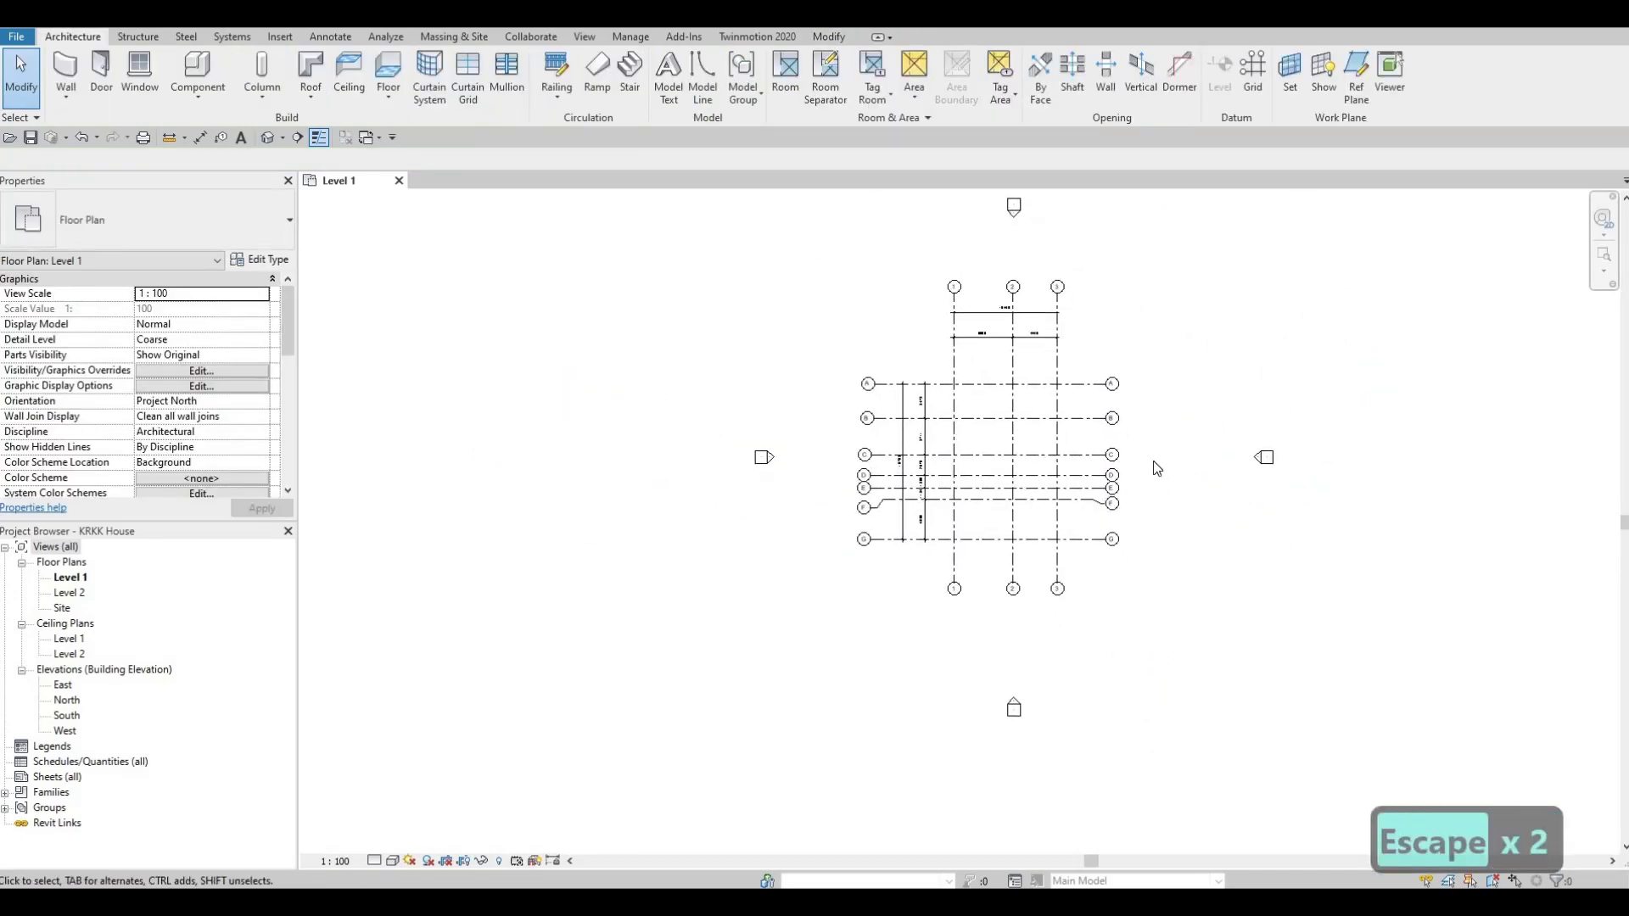
scroll(993, 496, up, 5)
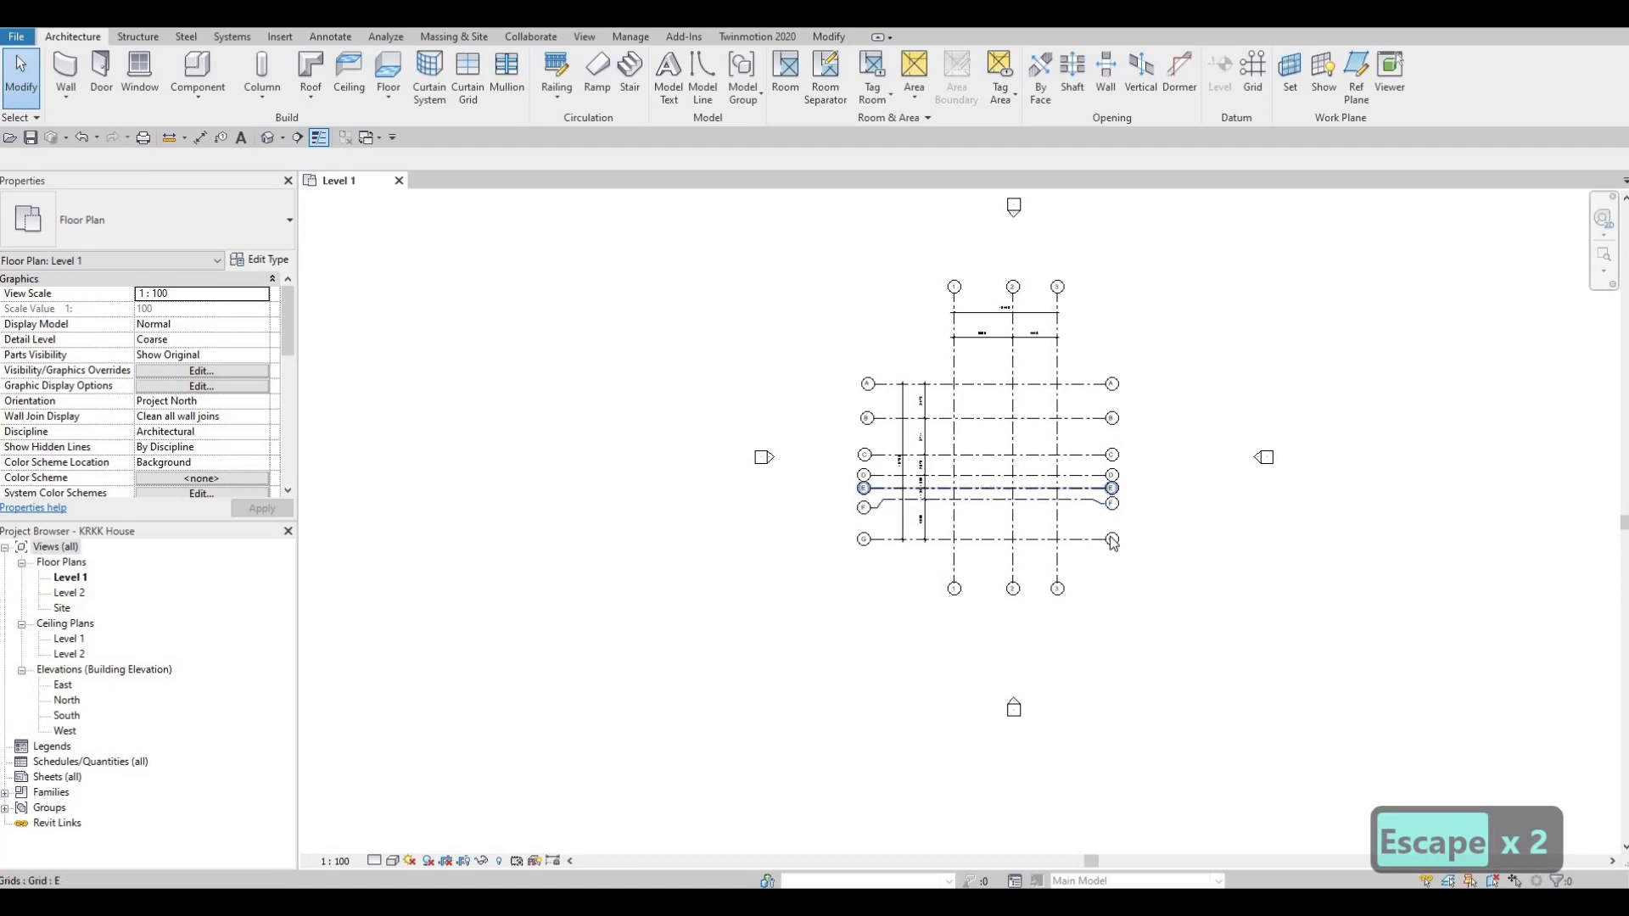
scroll(976, 509, down, 3)
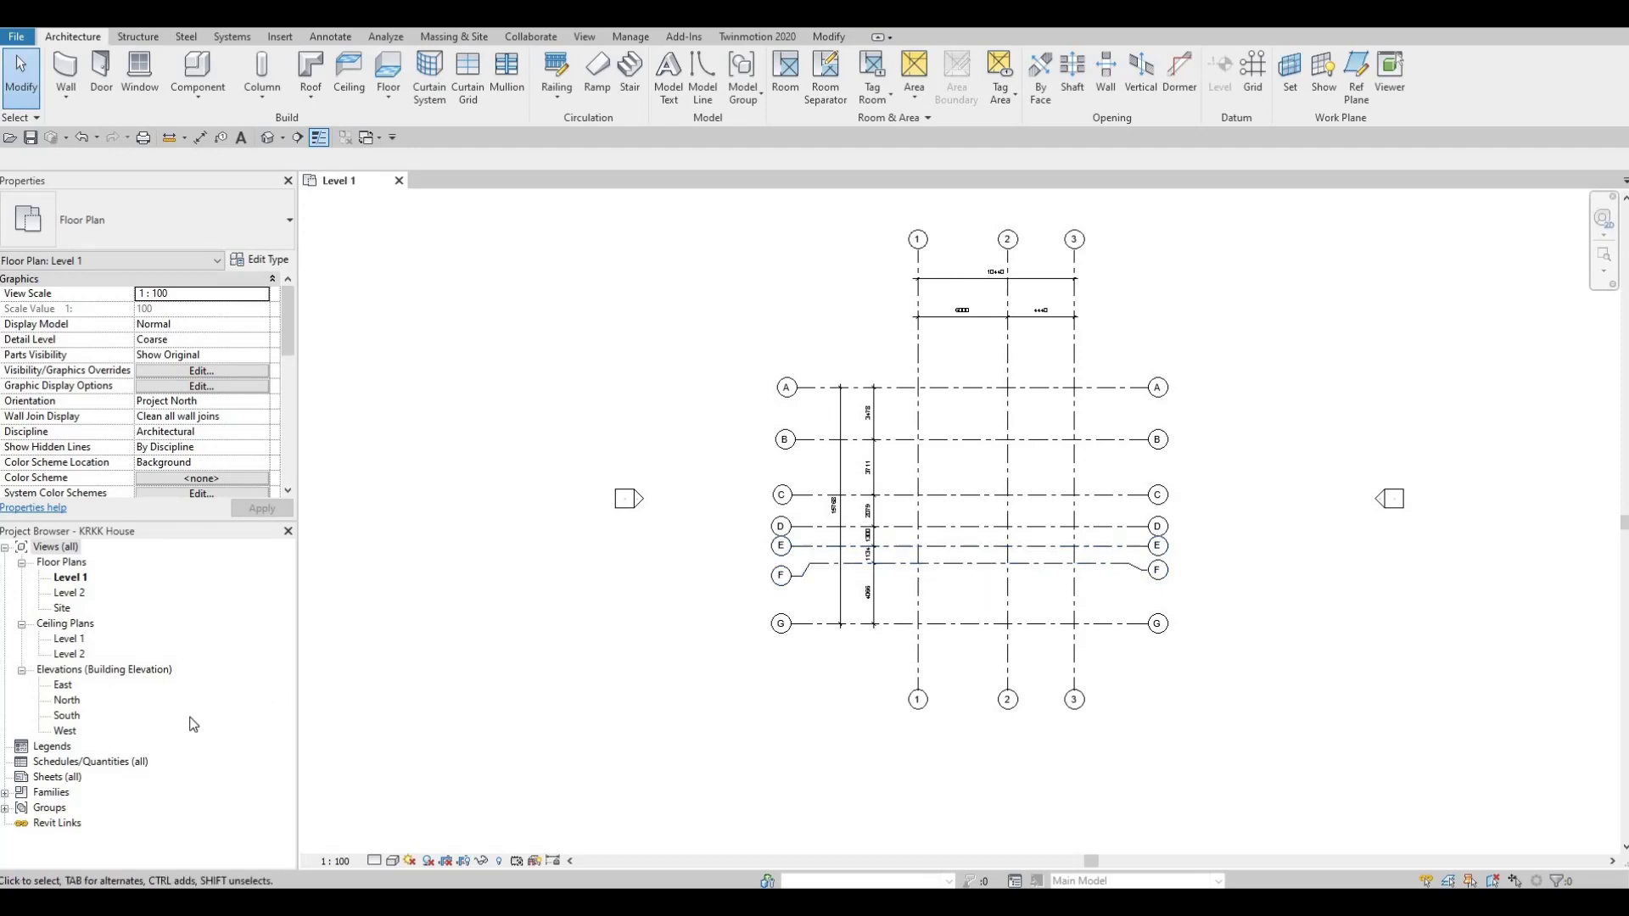
double_click(66, 717)
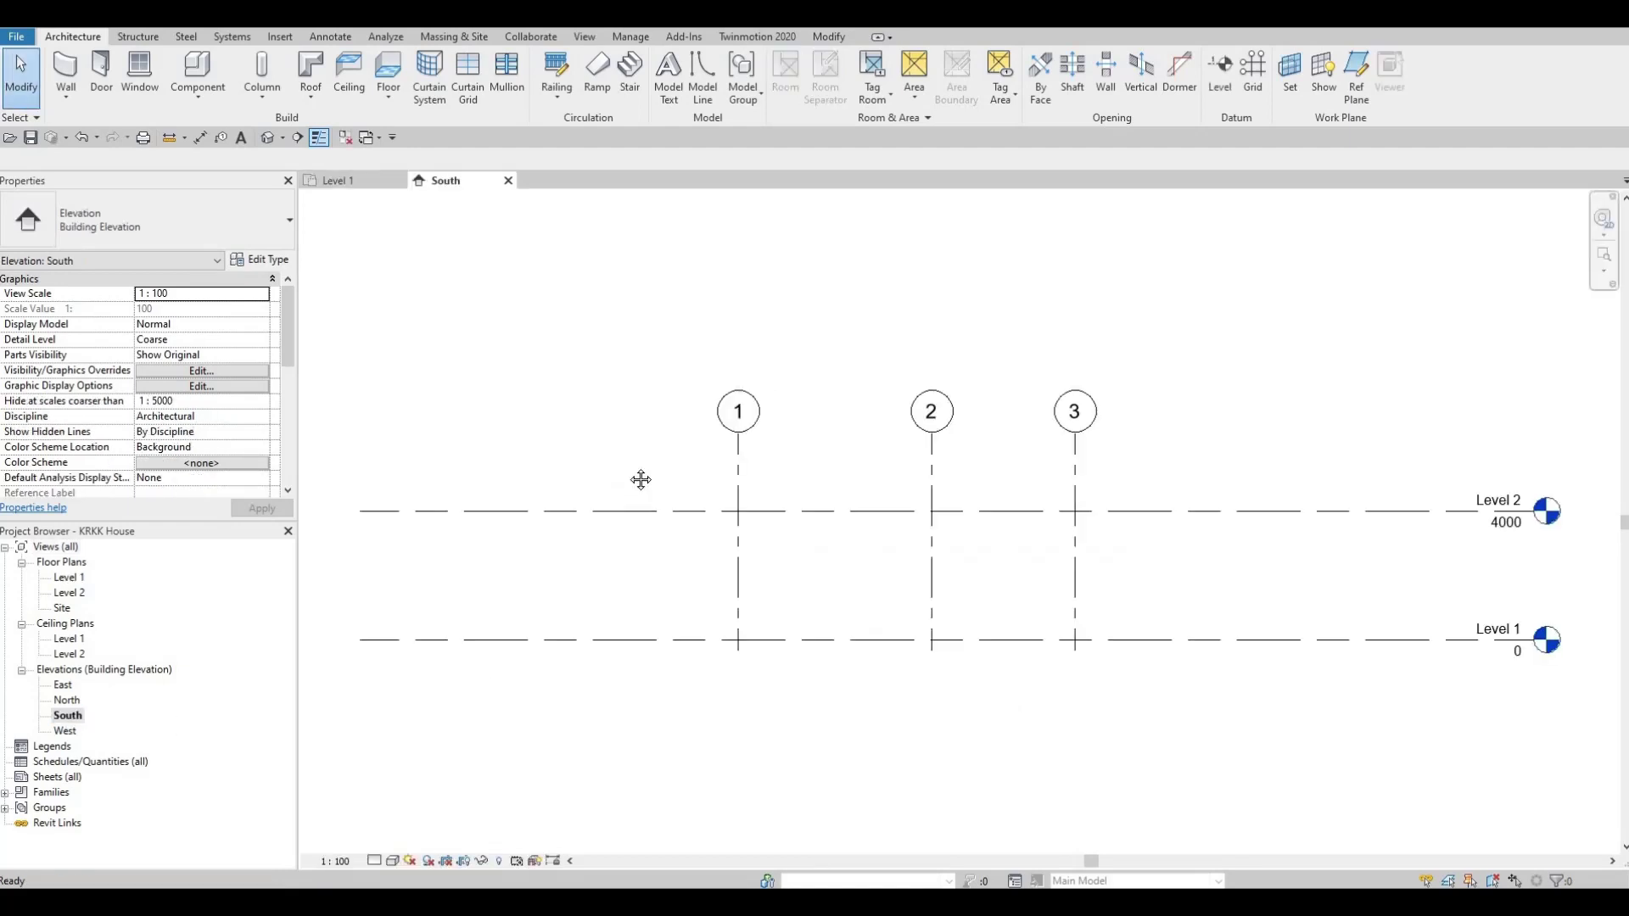
Rename Level 1 to GROUND and rename its corresponding views as well.
scroll(916, 492, down, 2)
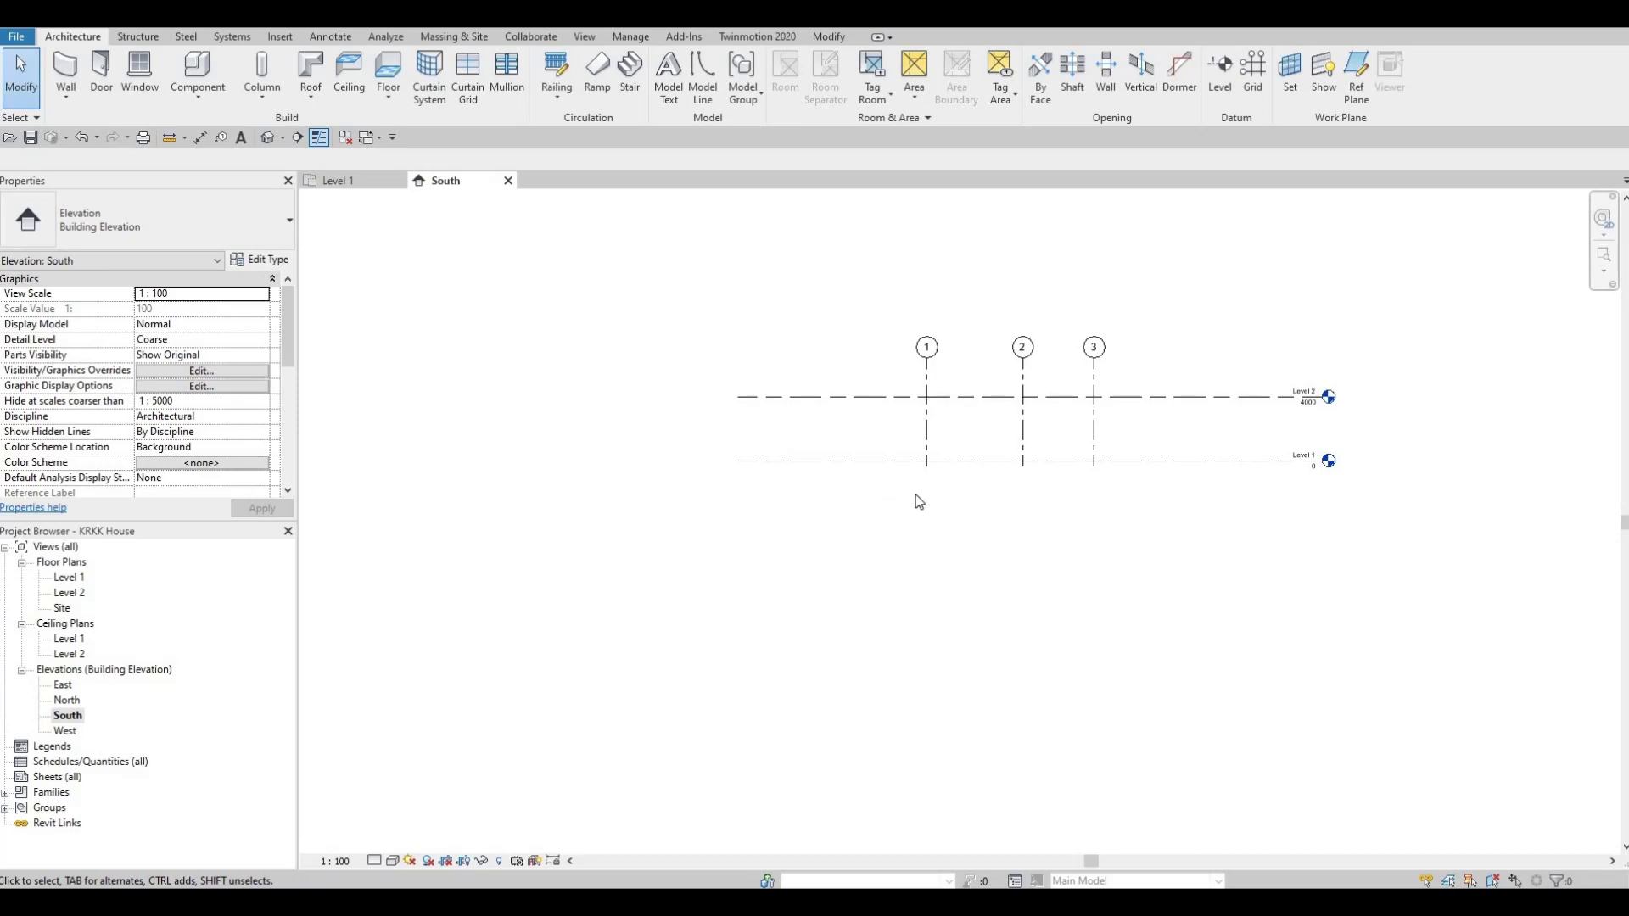
scroll(1277, 492, up, 3)
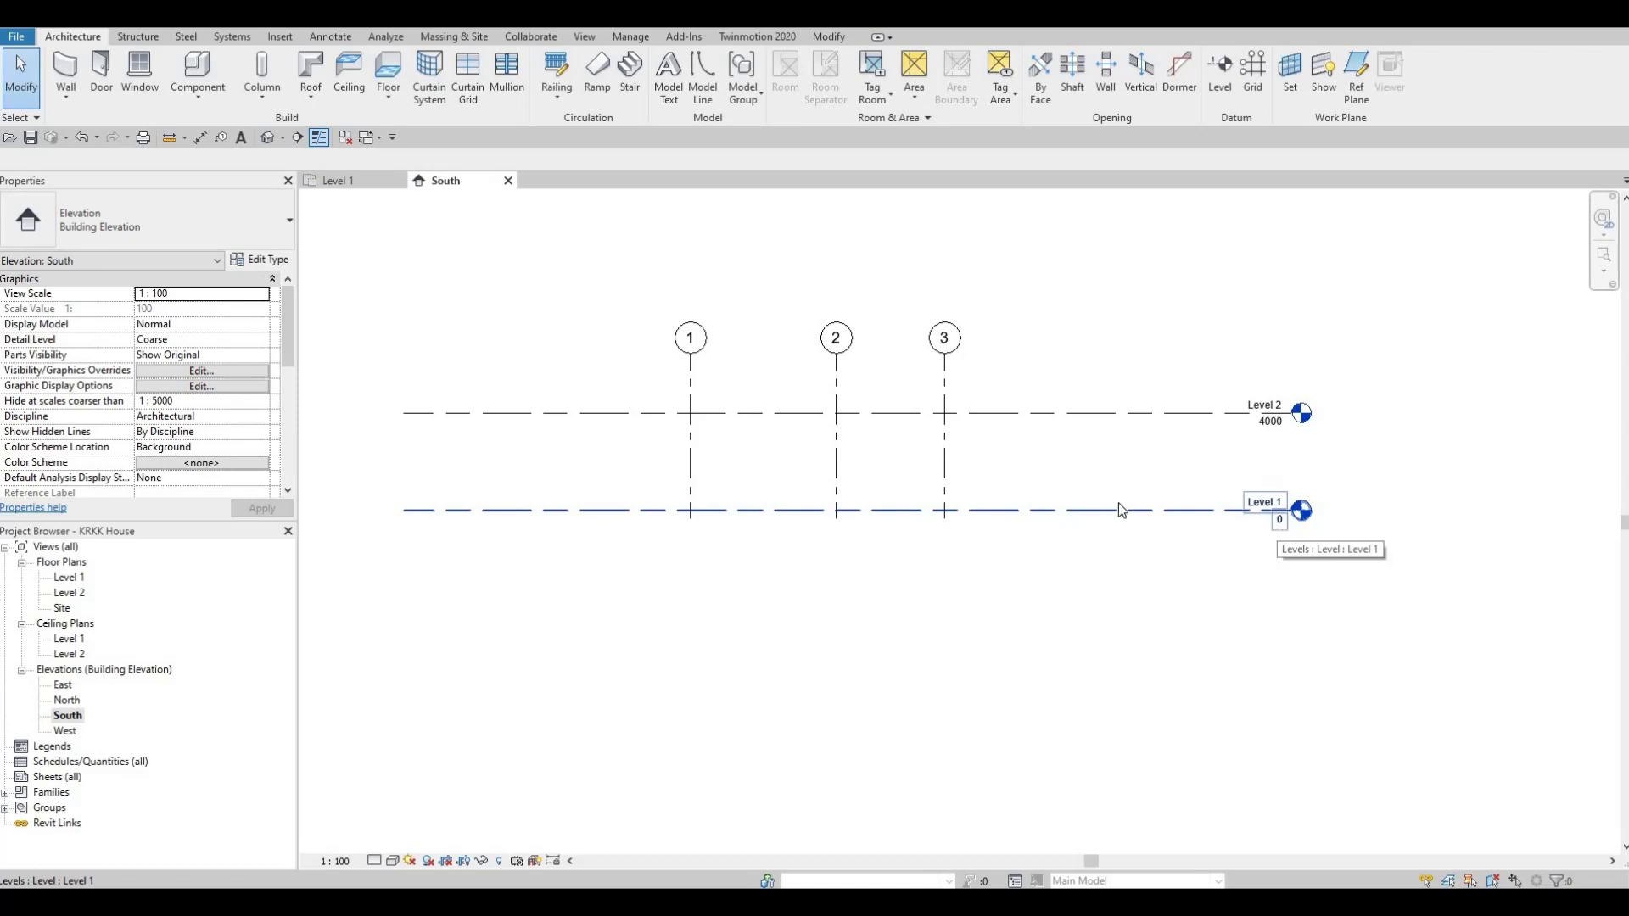
click(1261, 508)
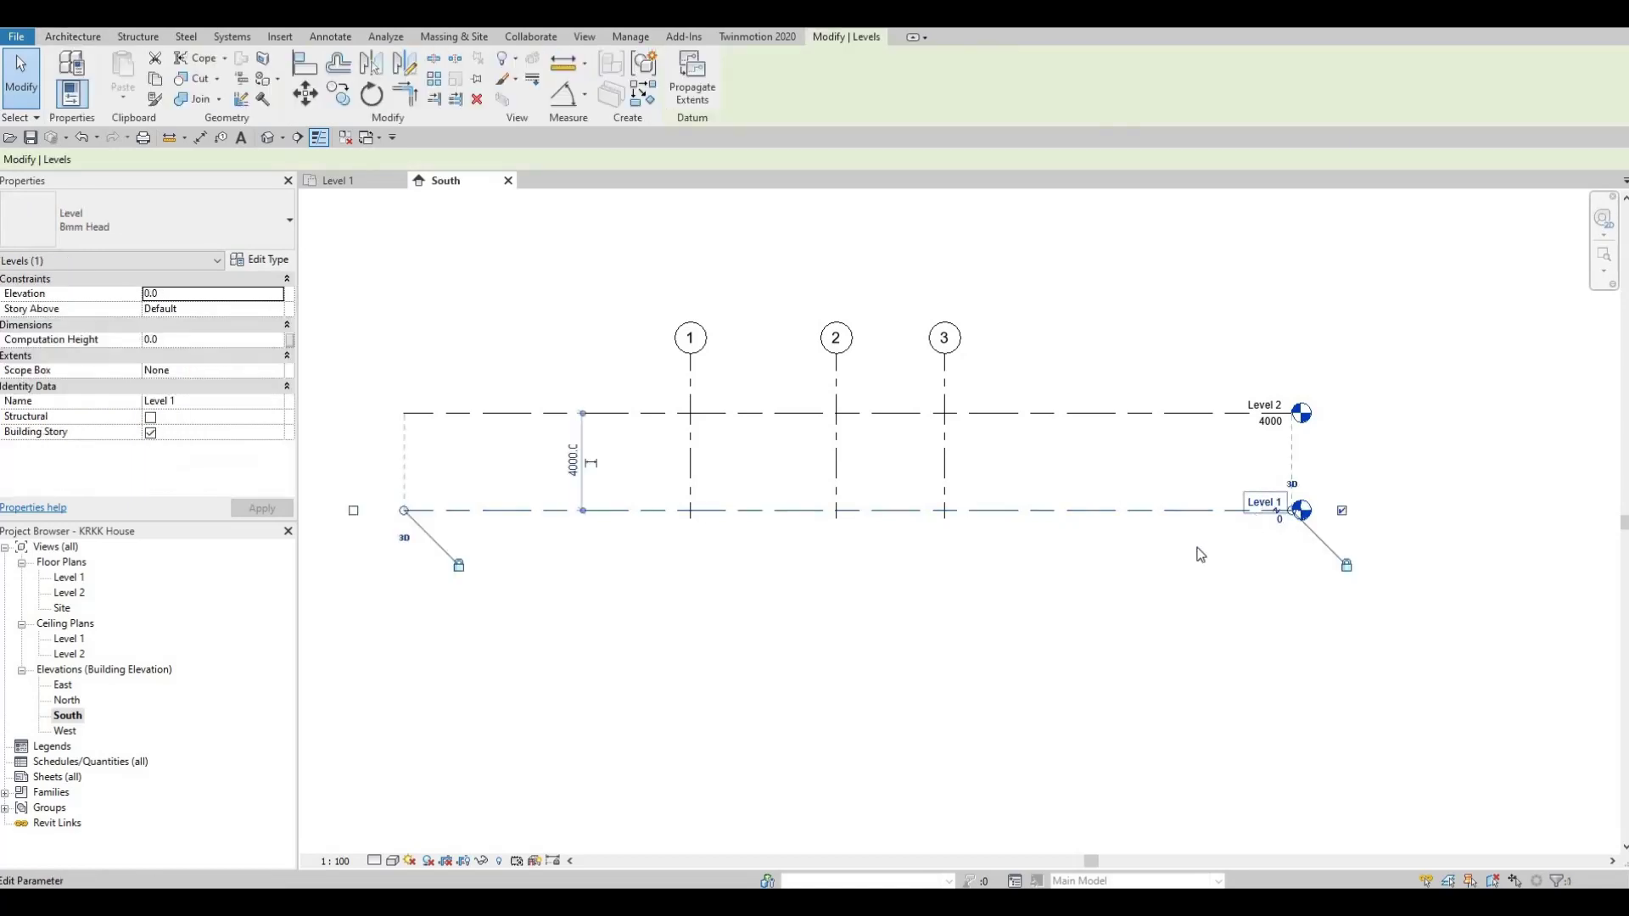
text(ground)
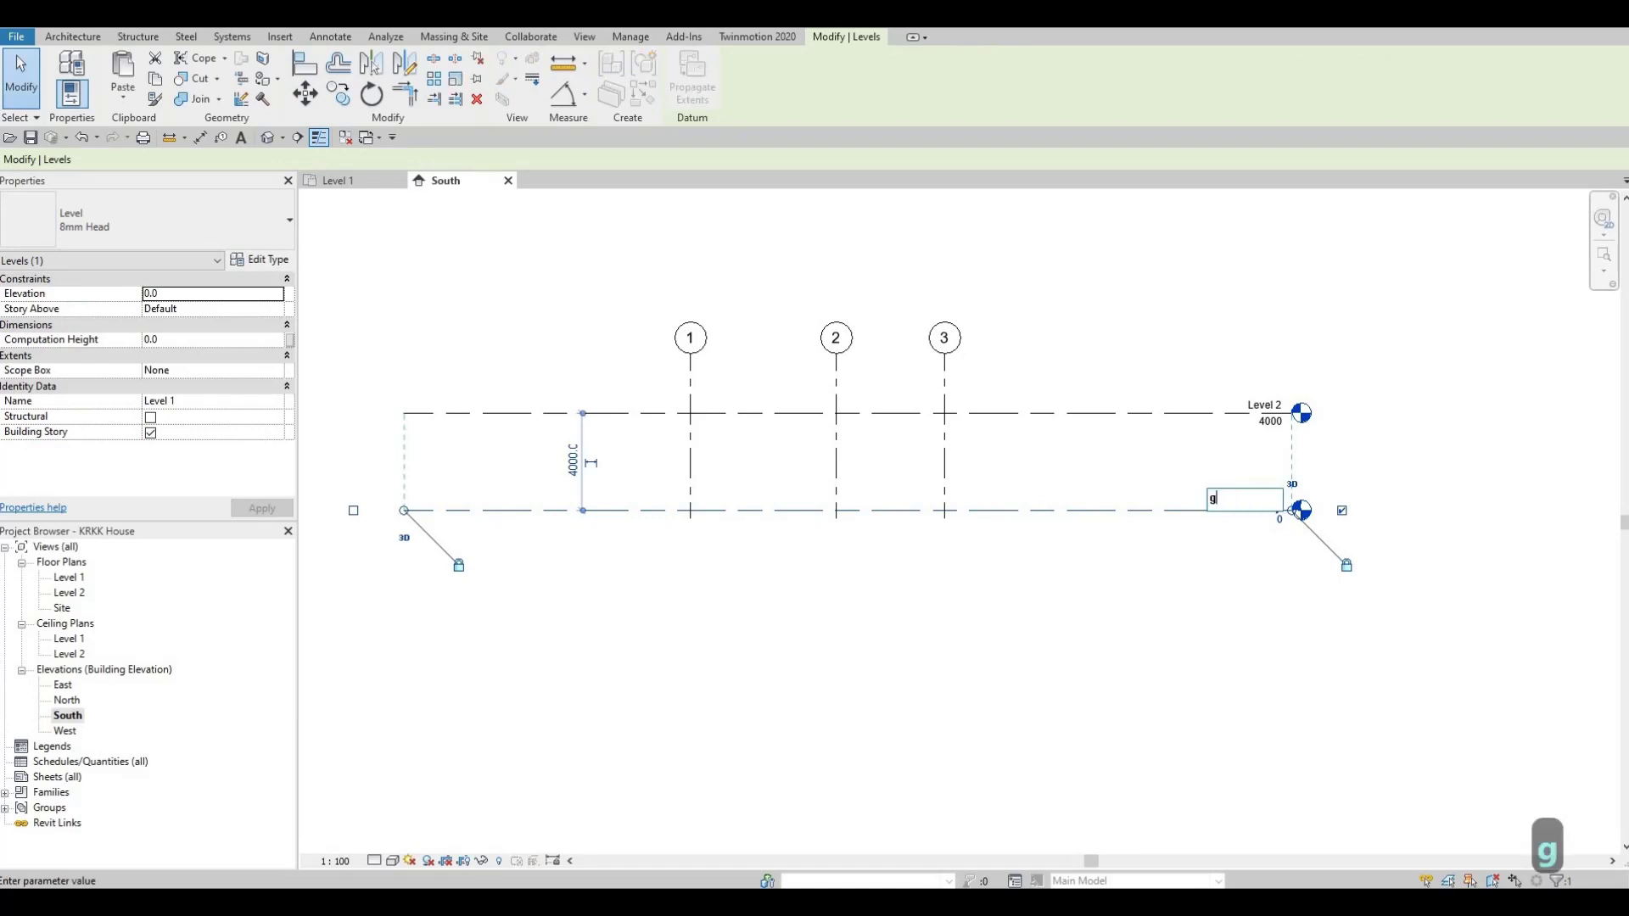
key(BackSpace)
key(BackSpace)
key(BackSpace)
key(BackSpace)
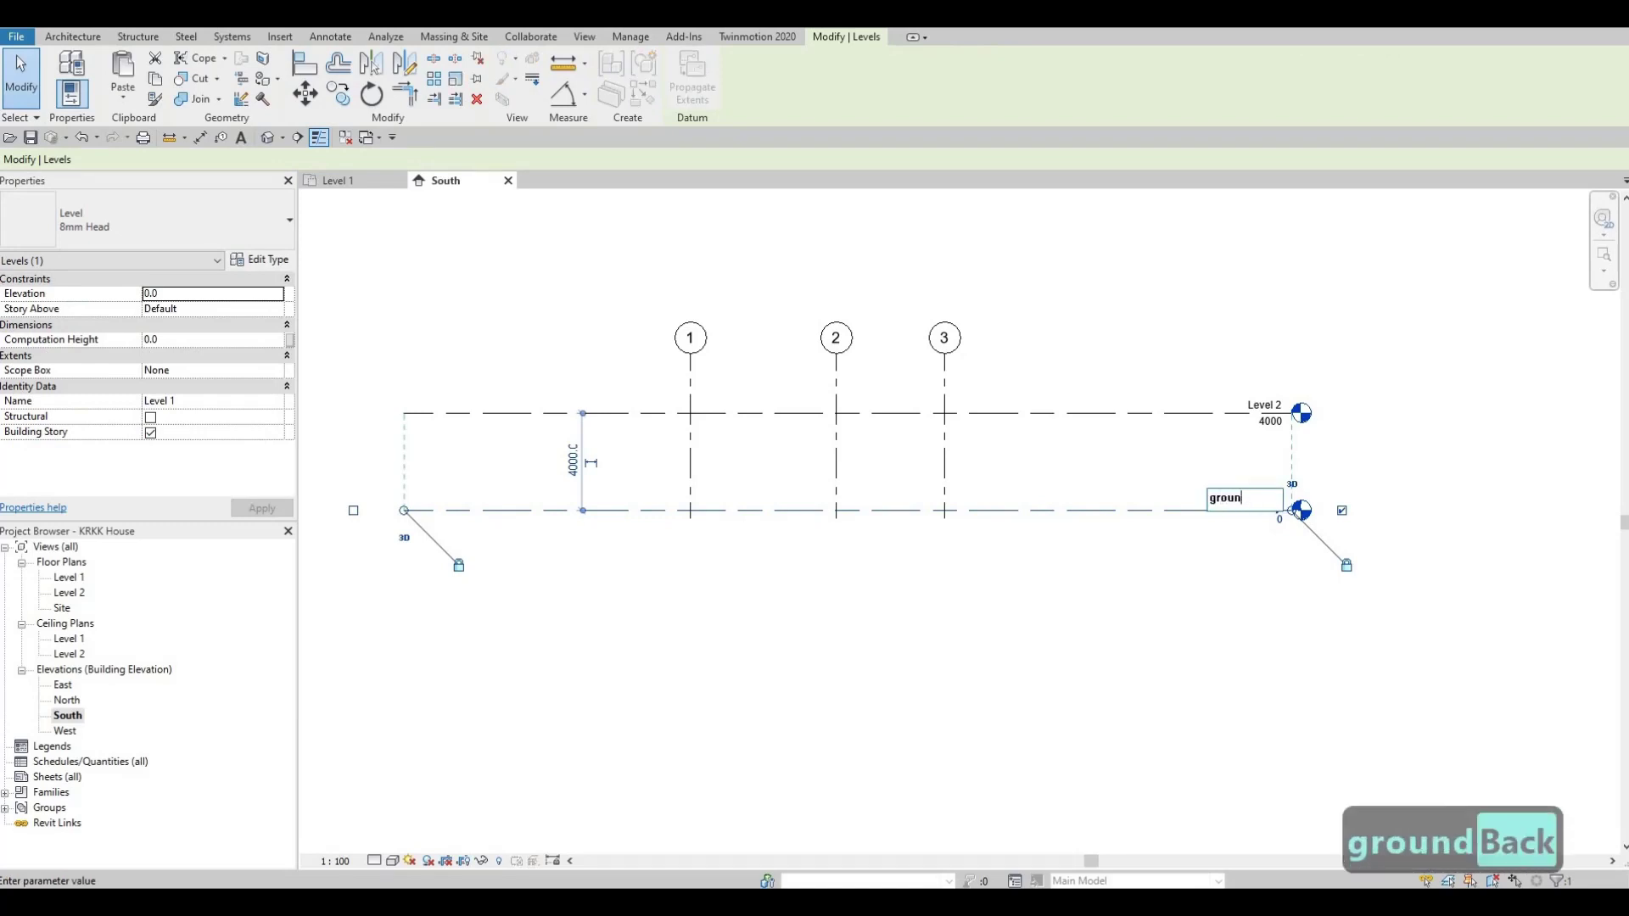
key(Caps_Lock)
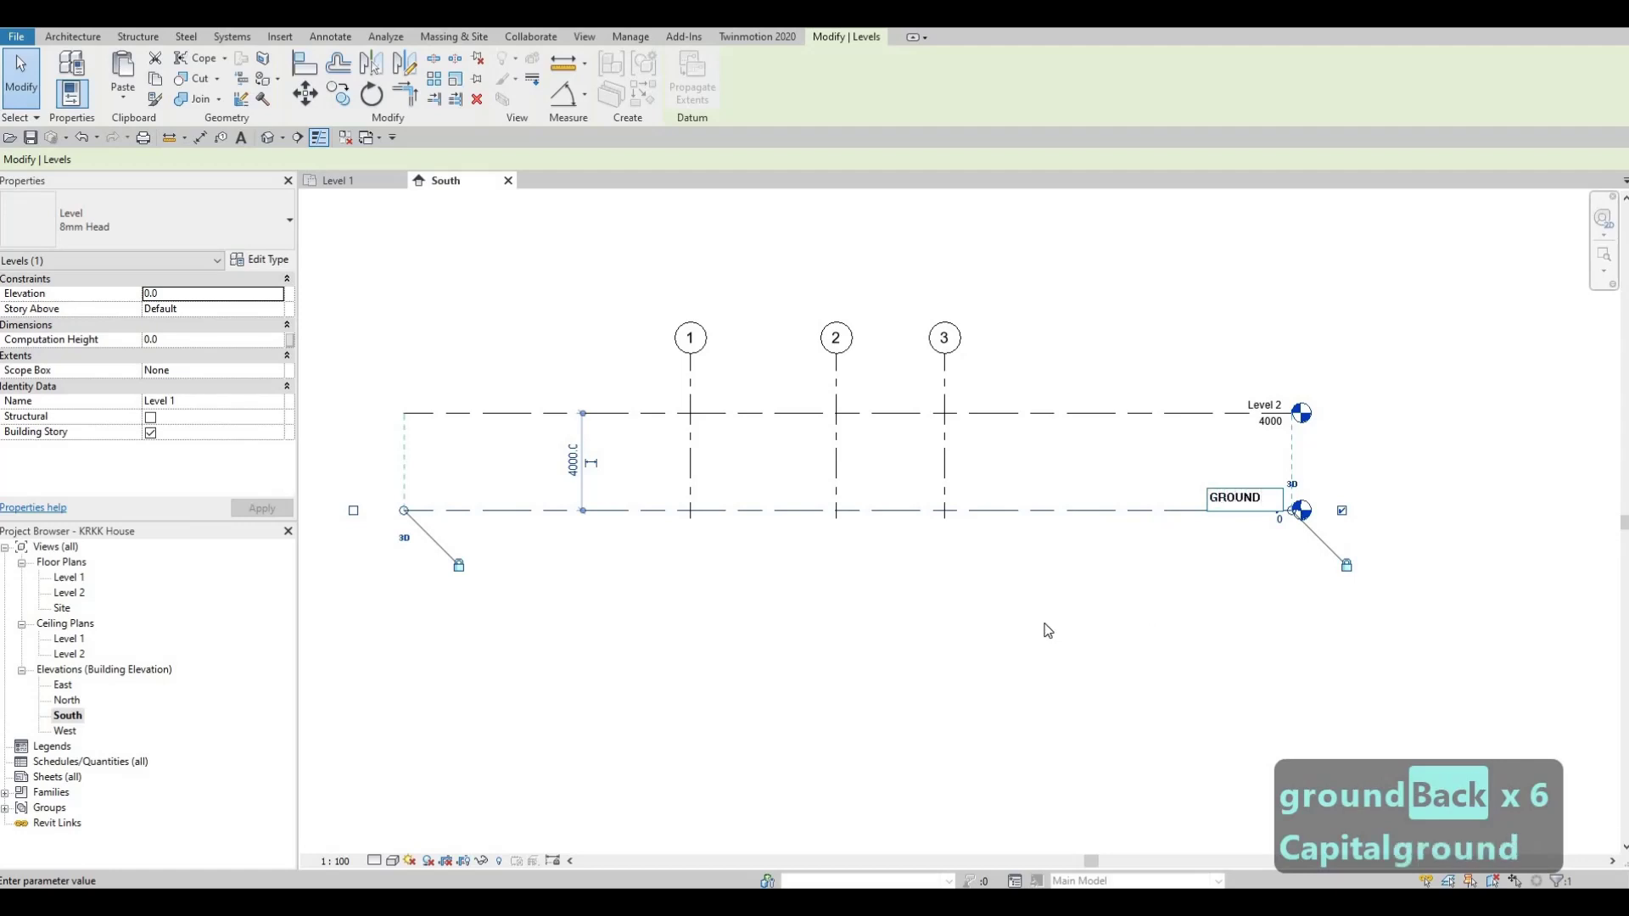
click(987, 575)
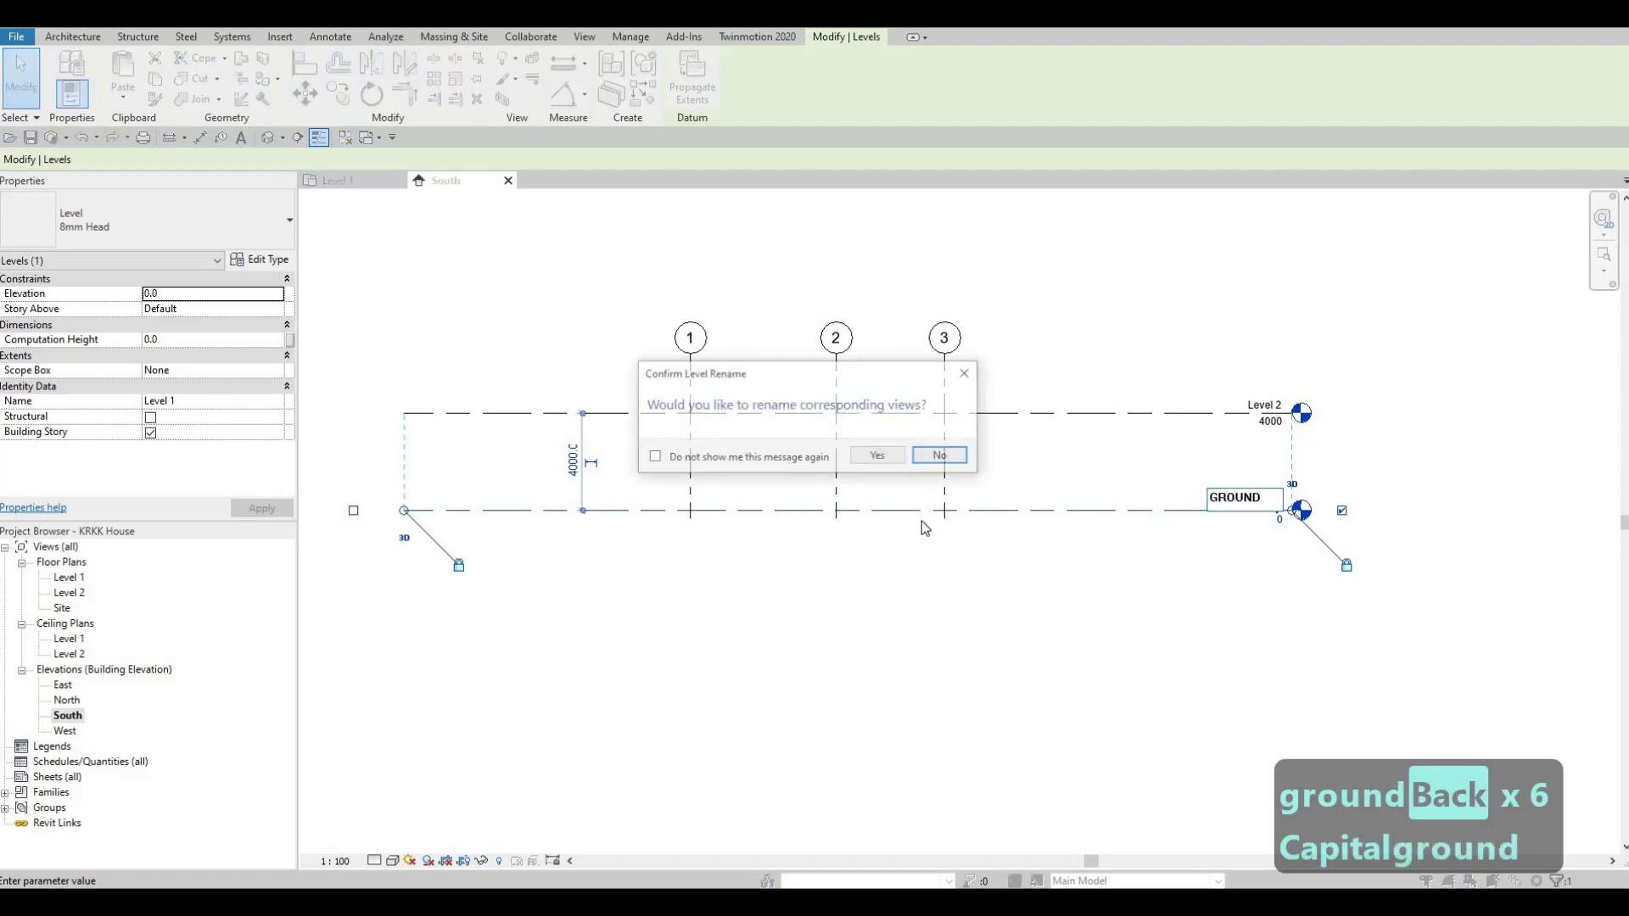
click(888, 465)
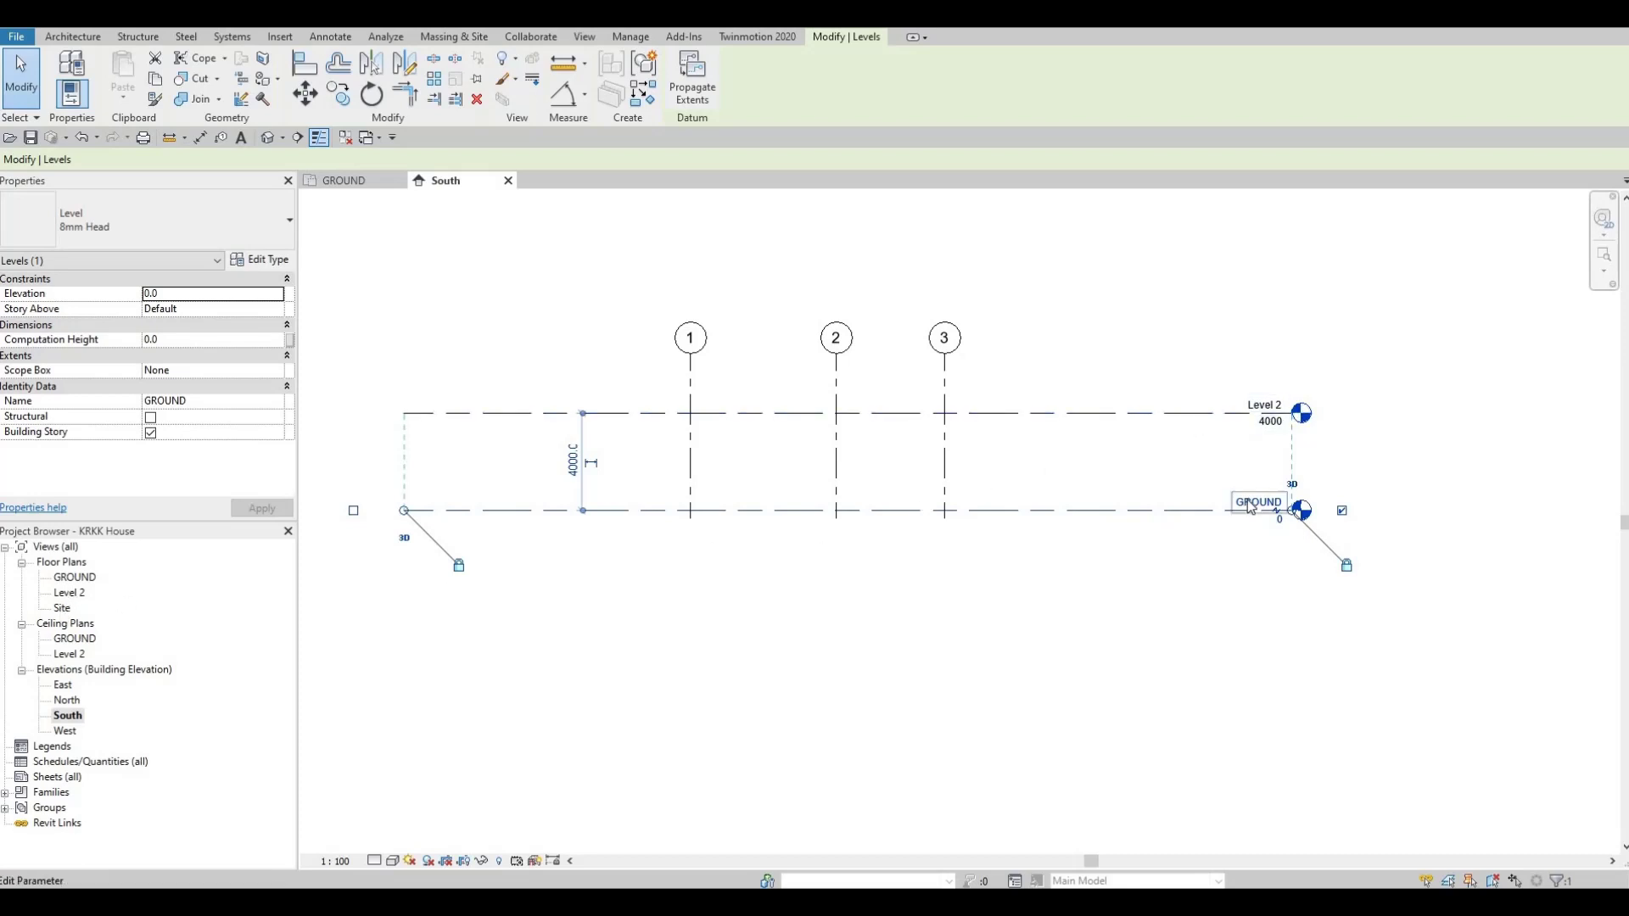
Set the elevation of Level 2 to 600 and deselect it.
click(1280, 429)
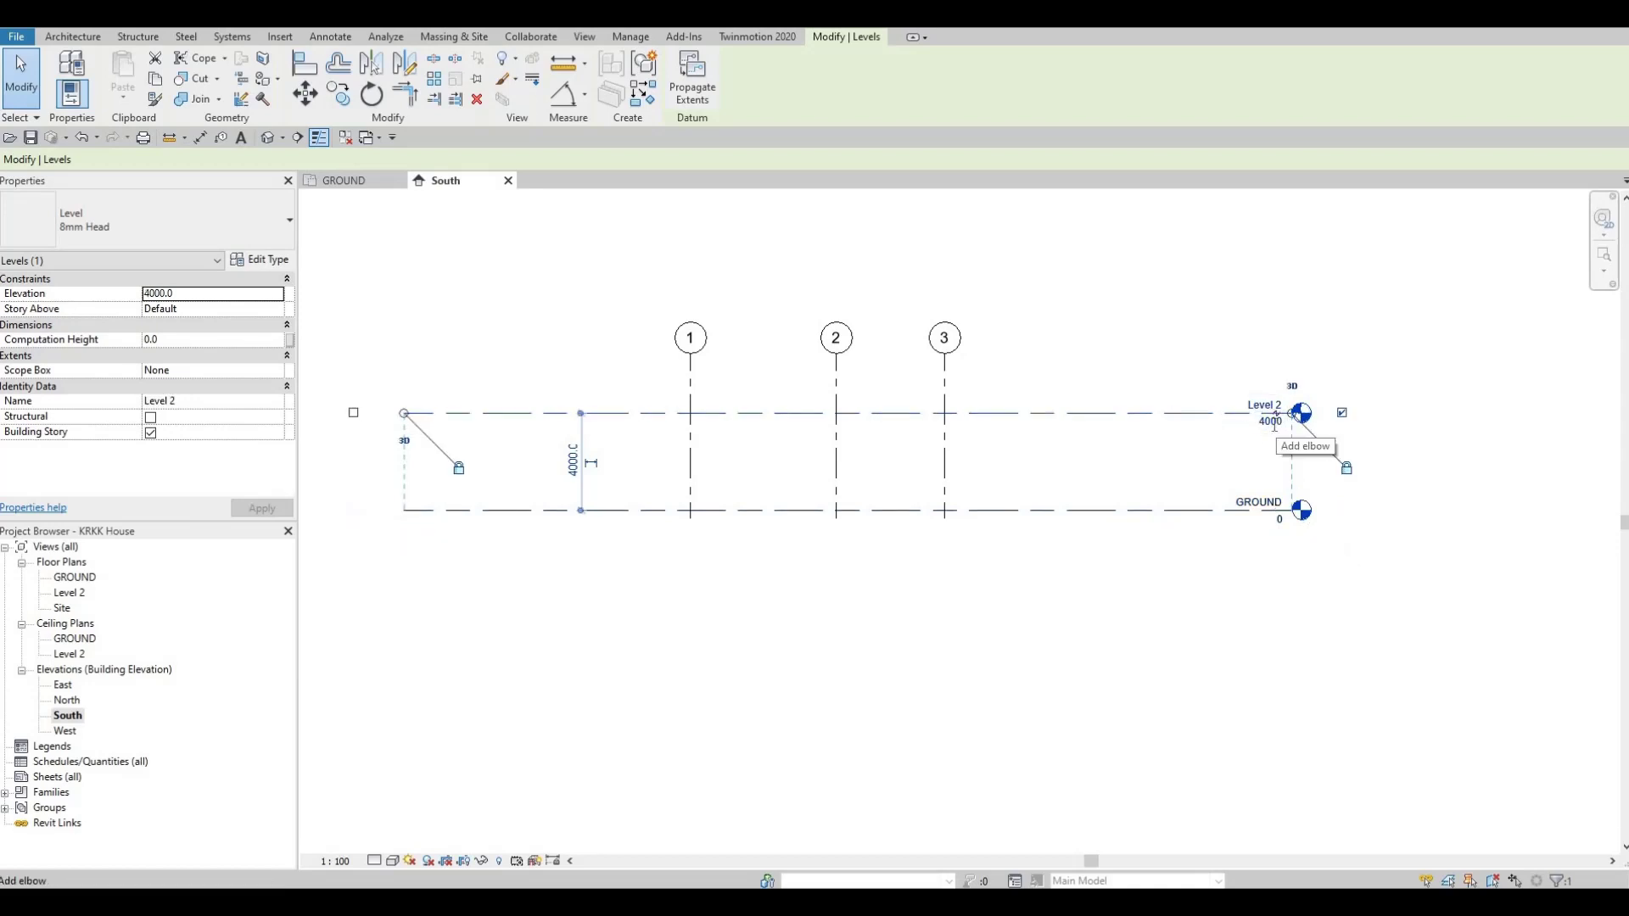
click(1271, 422)
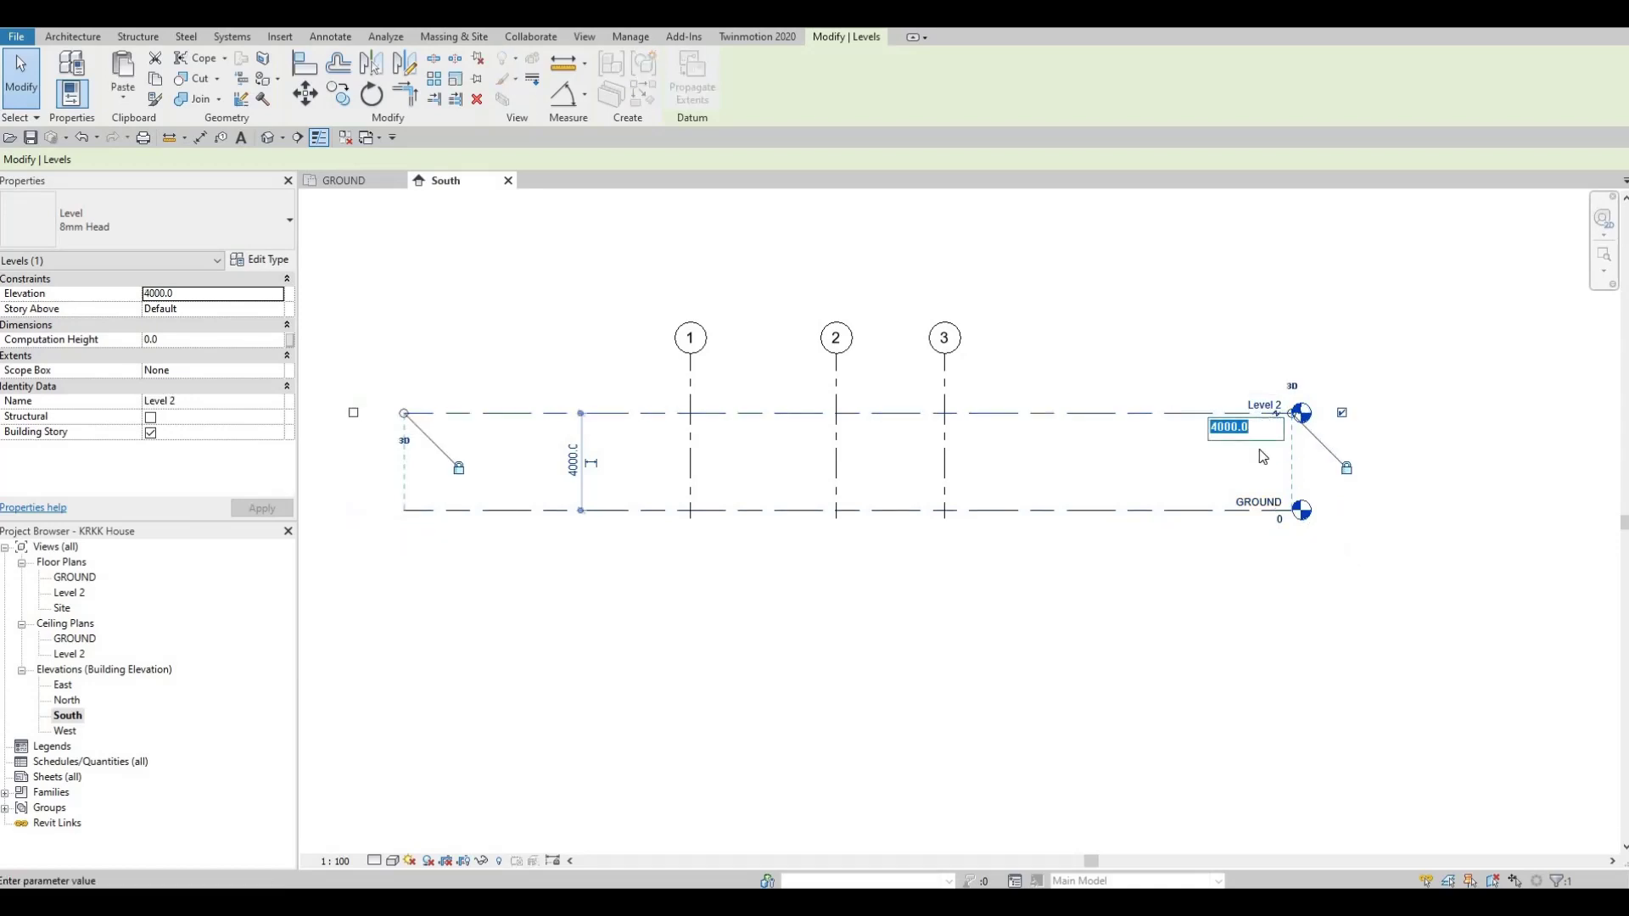
text(600)
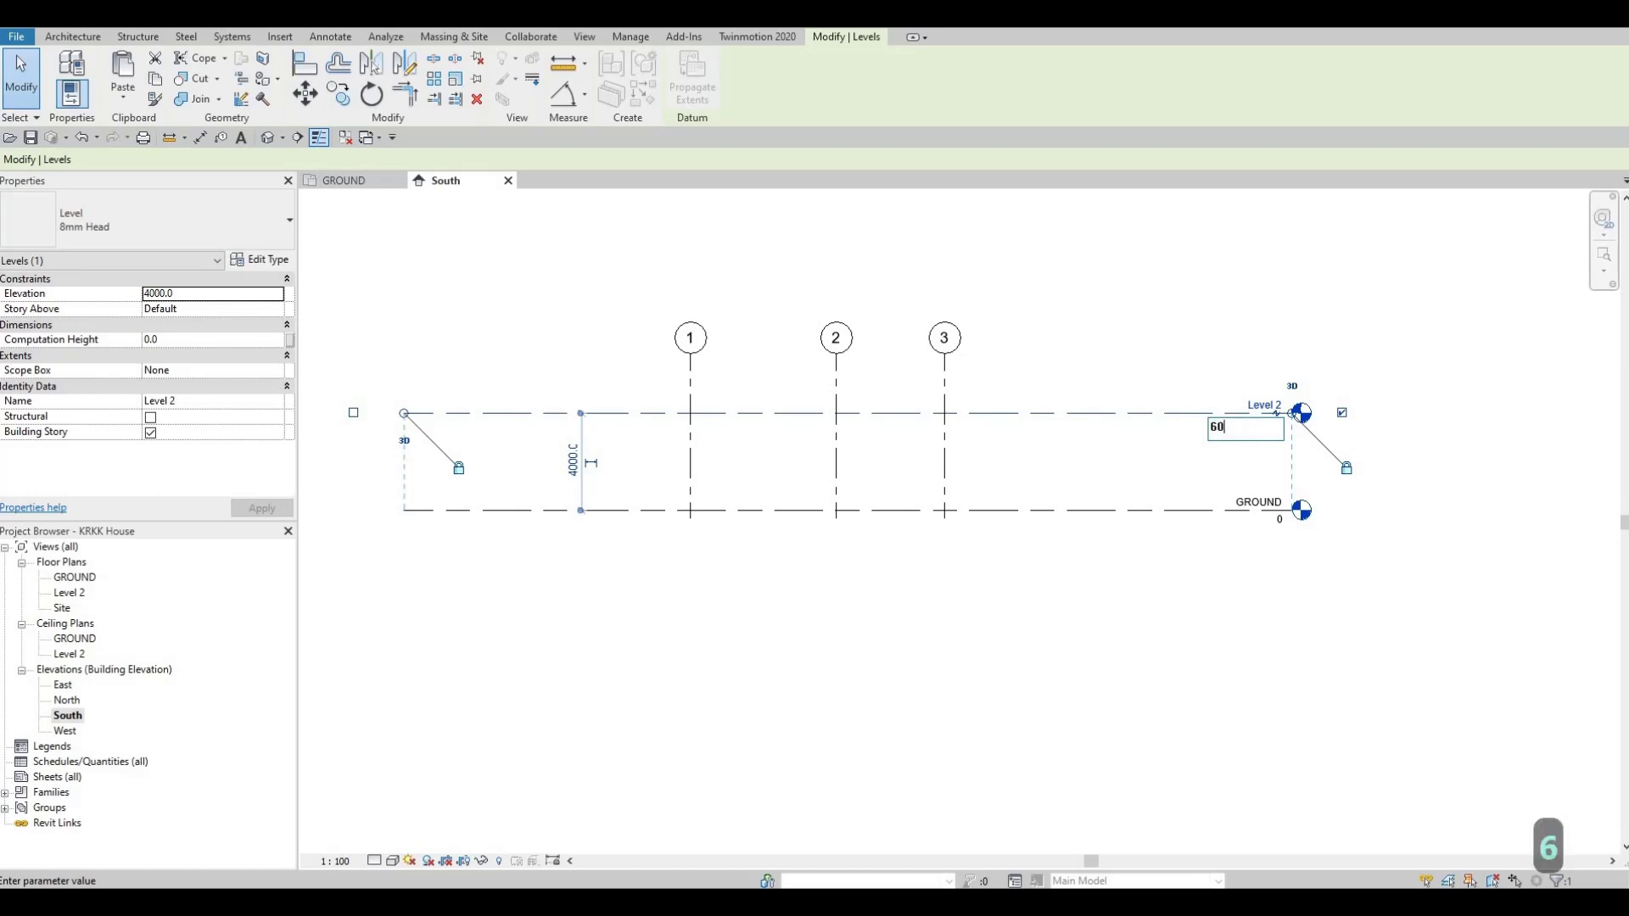
key(Return)
key(Escape)
key(Escape)
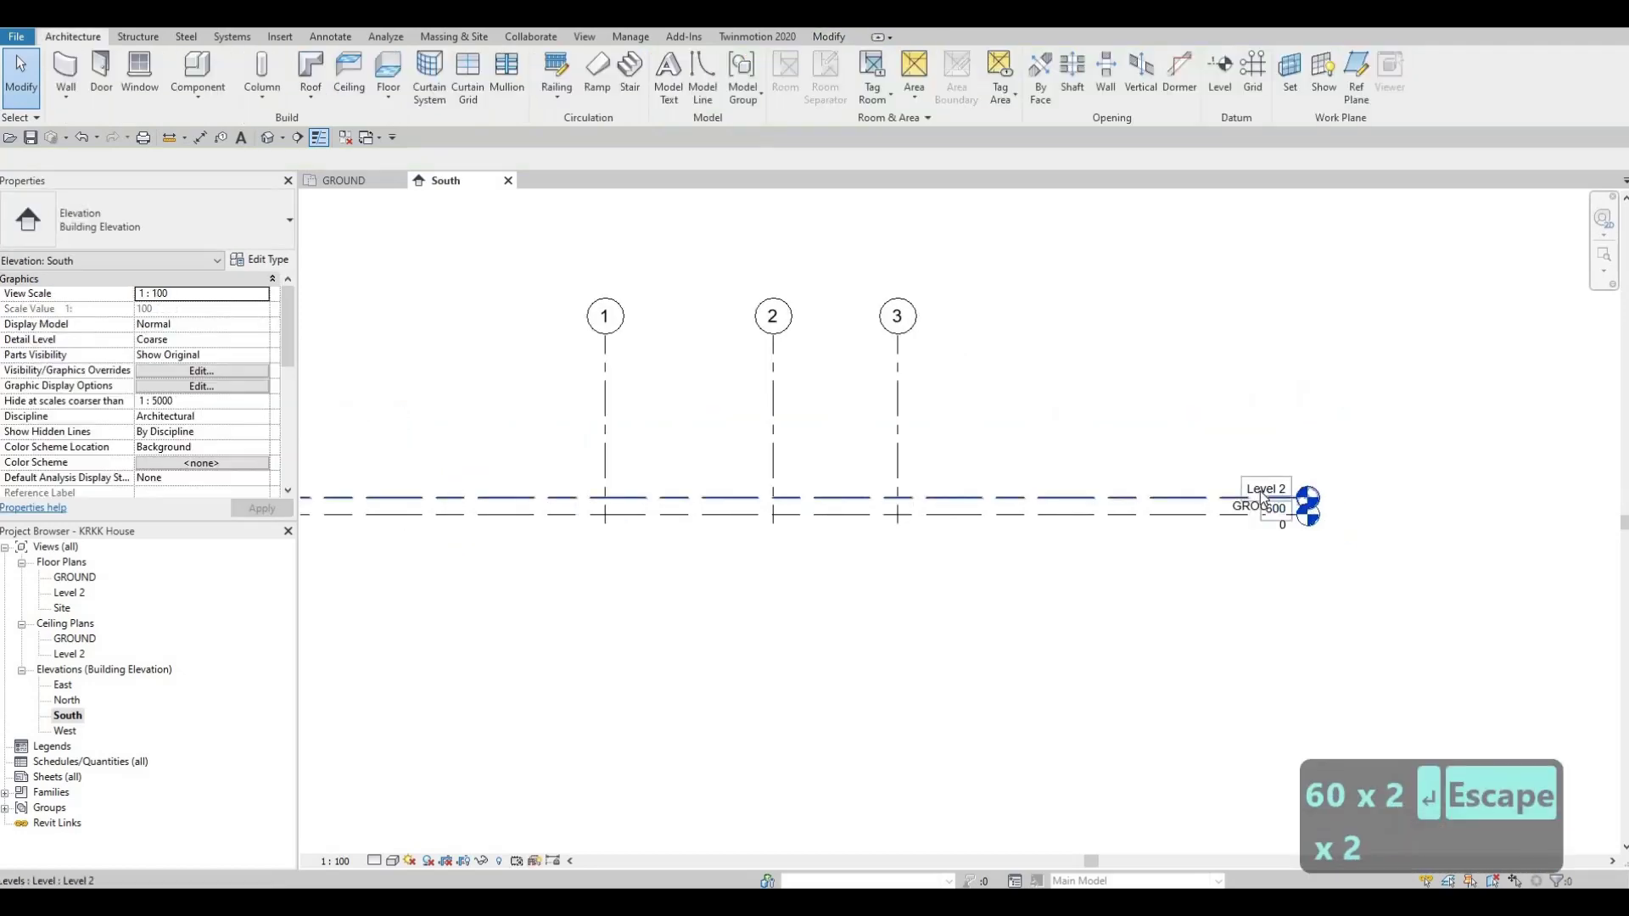
Rename Level 2 to LEVEL 1, rename its corresponding views as well, and deselect it.
scroll(1265, 496, up, 2)
click(1267, 490)
click(1270, 492)
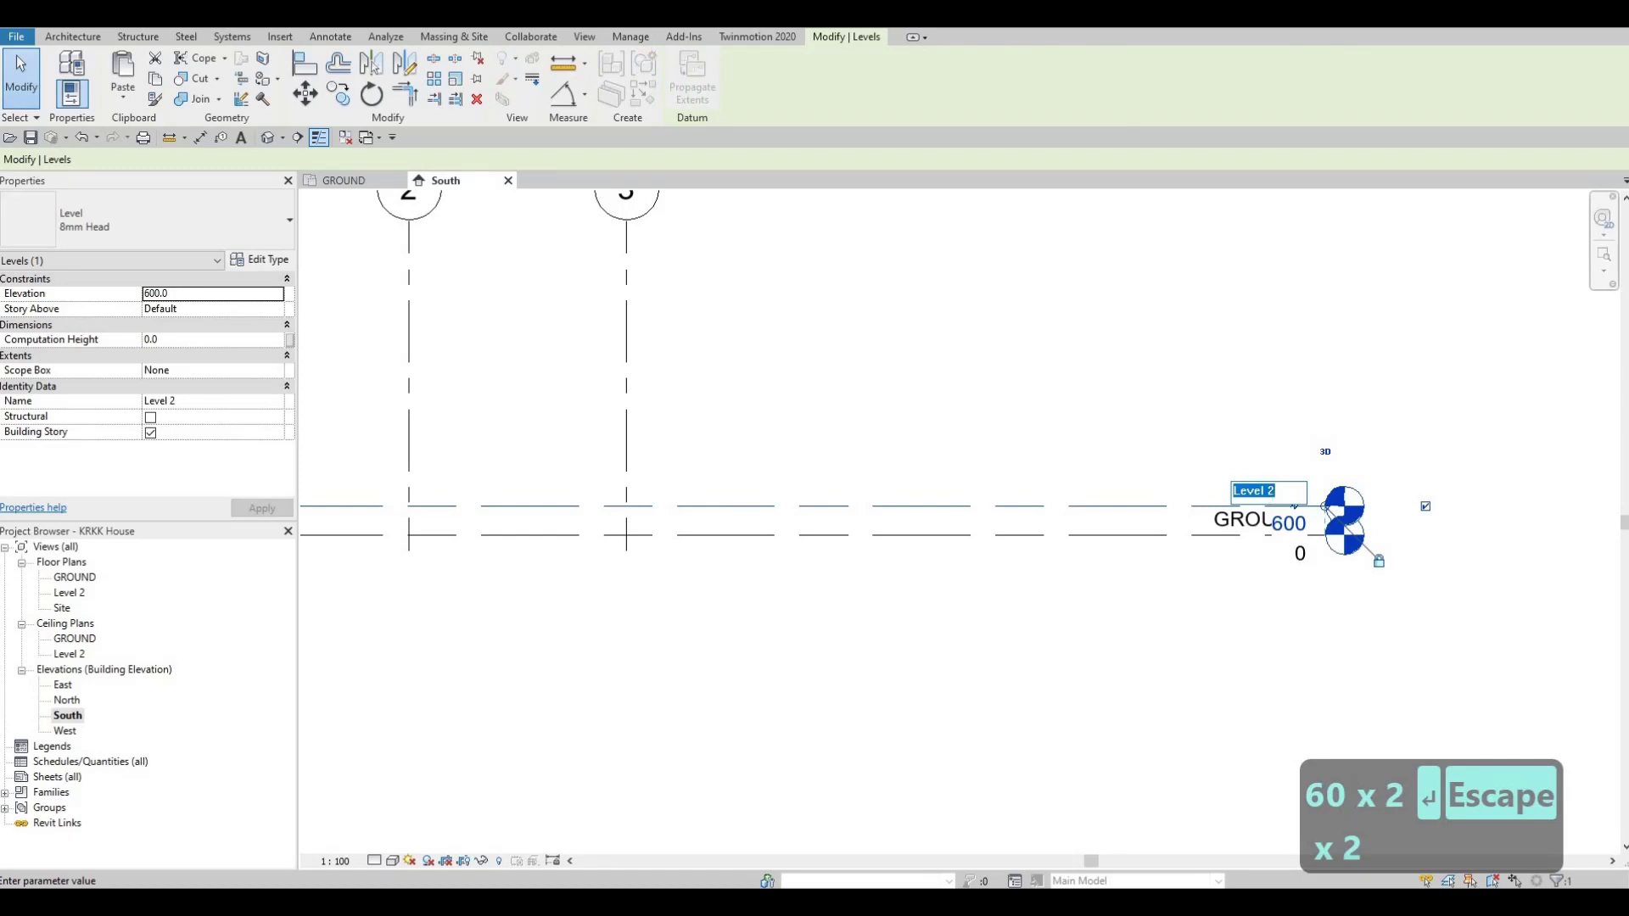
text(lEVEL 1)
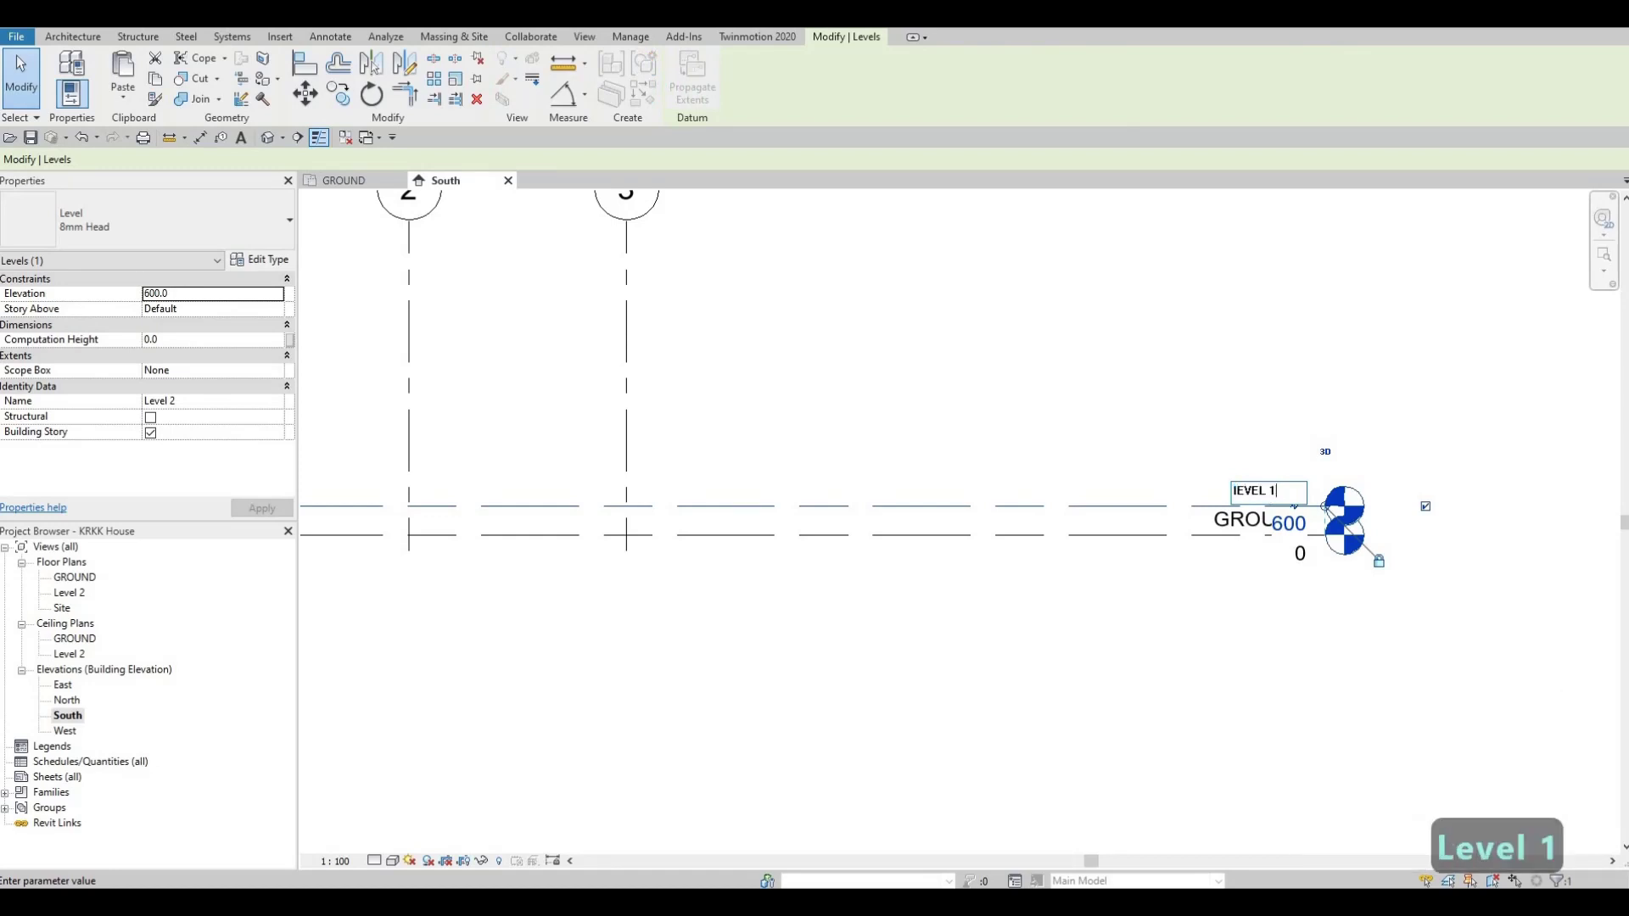
key(BackSpace)
key(BackSpace)
key(BackSpace)
key(BackSpace)
key(BackSpace)
key(BackSpace)
key(BackSpace)
key(BackSpace)
key(BackSpace)
key(BackSpace)
key(BackSpace)
key(BackSpace)
key(BackSpace)
key(BackSpace)
key(BackSpace)
text(LE)
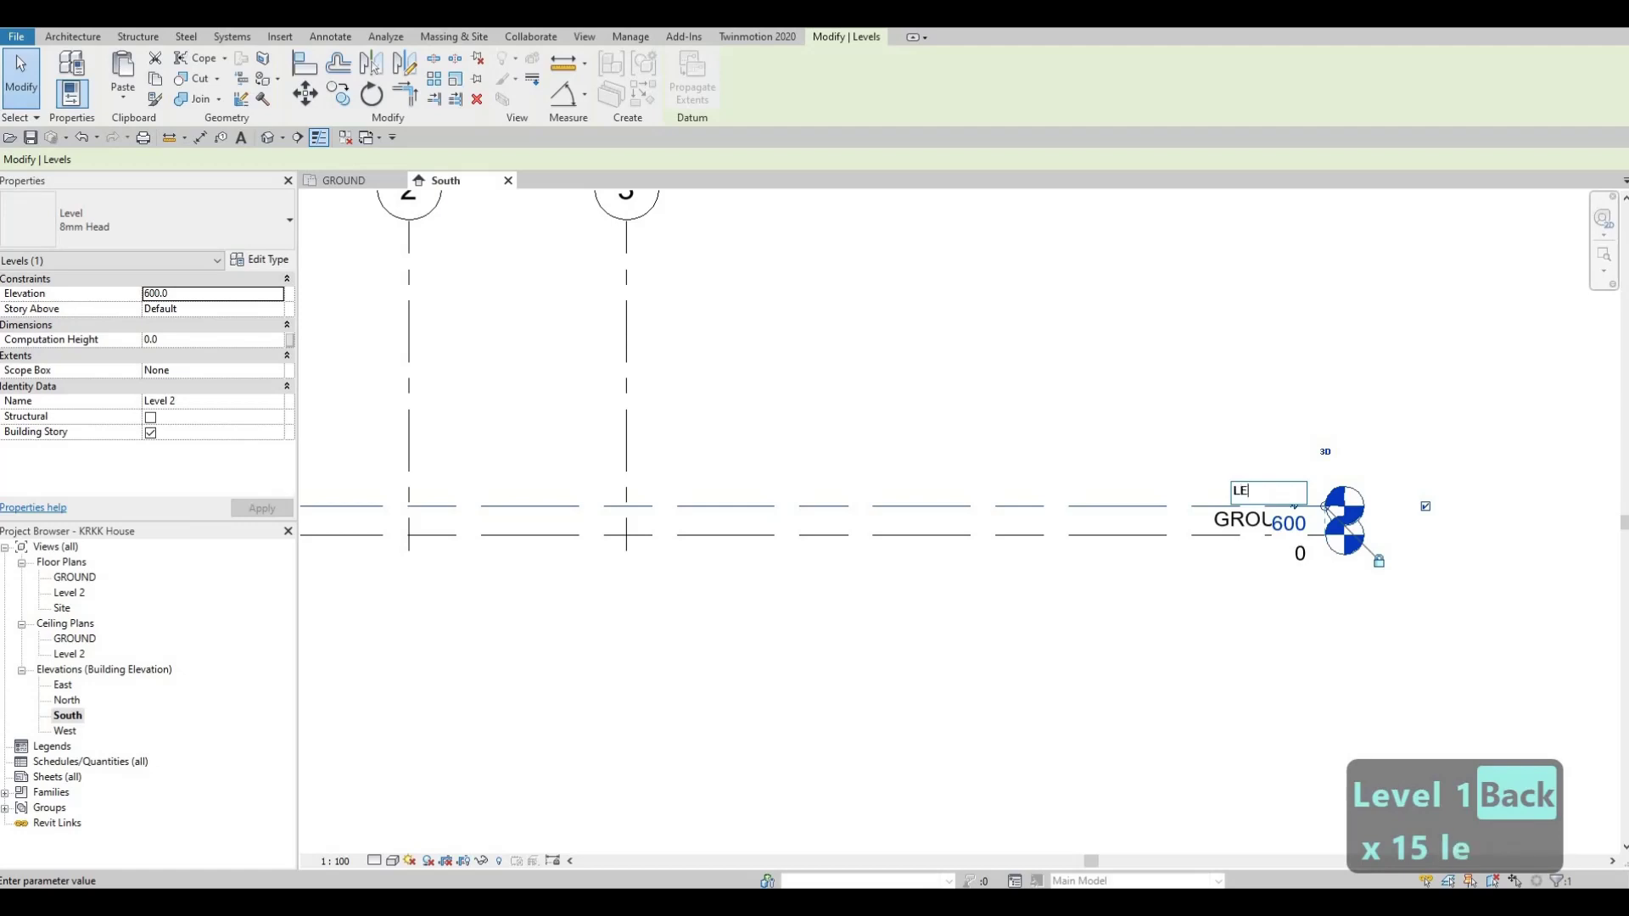
text(VEL 1)
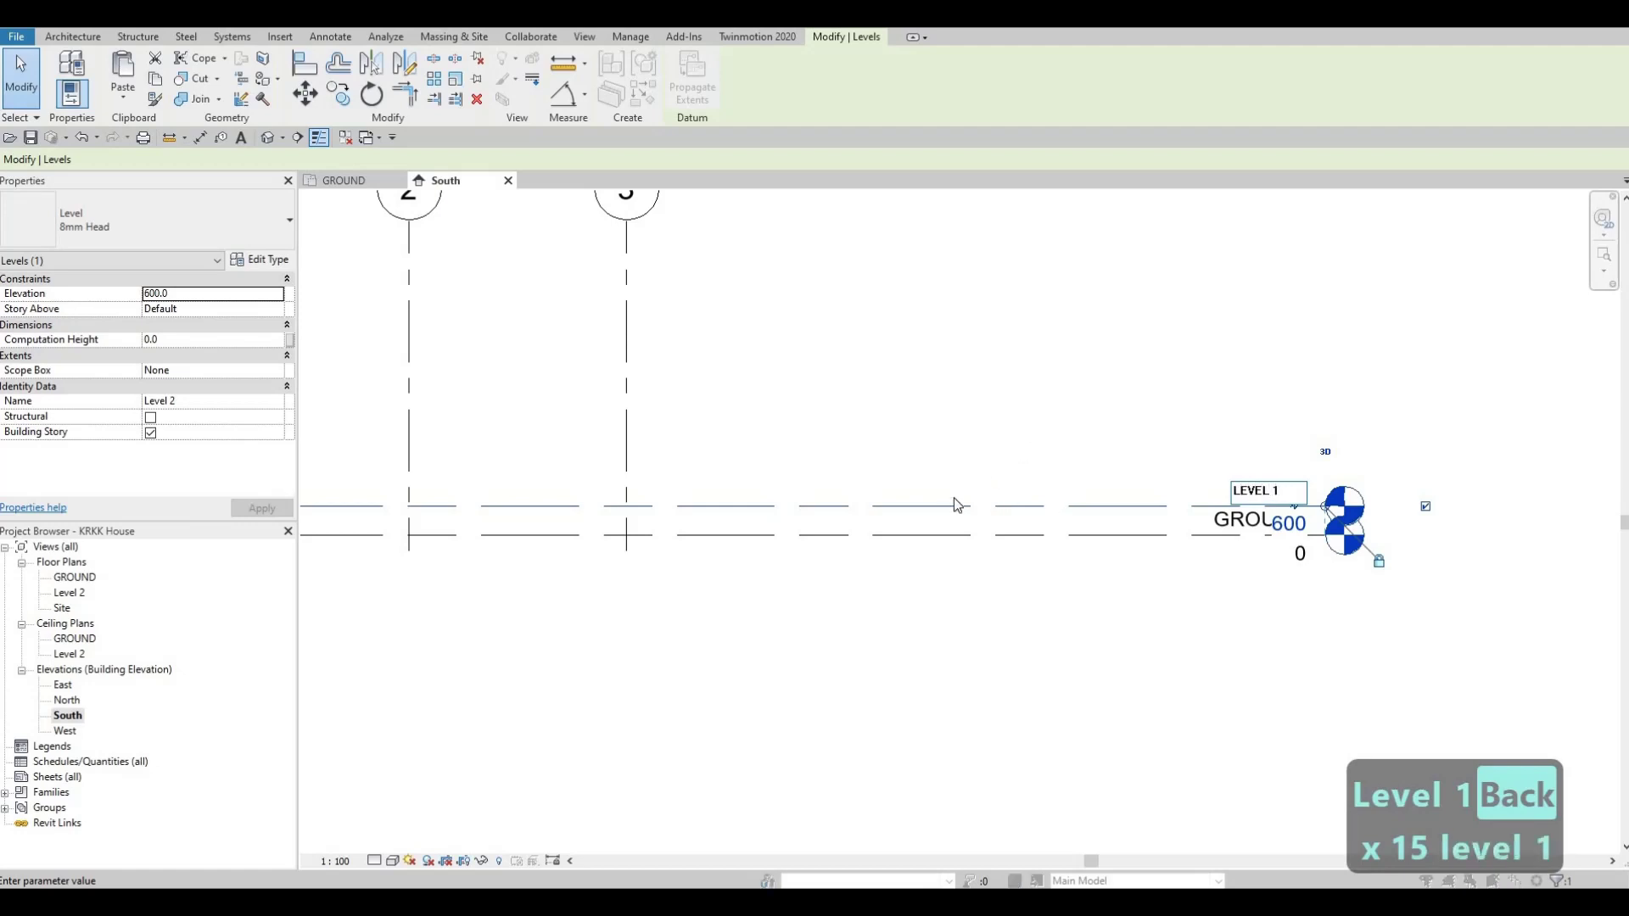
key(Return)
click(875, 459)
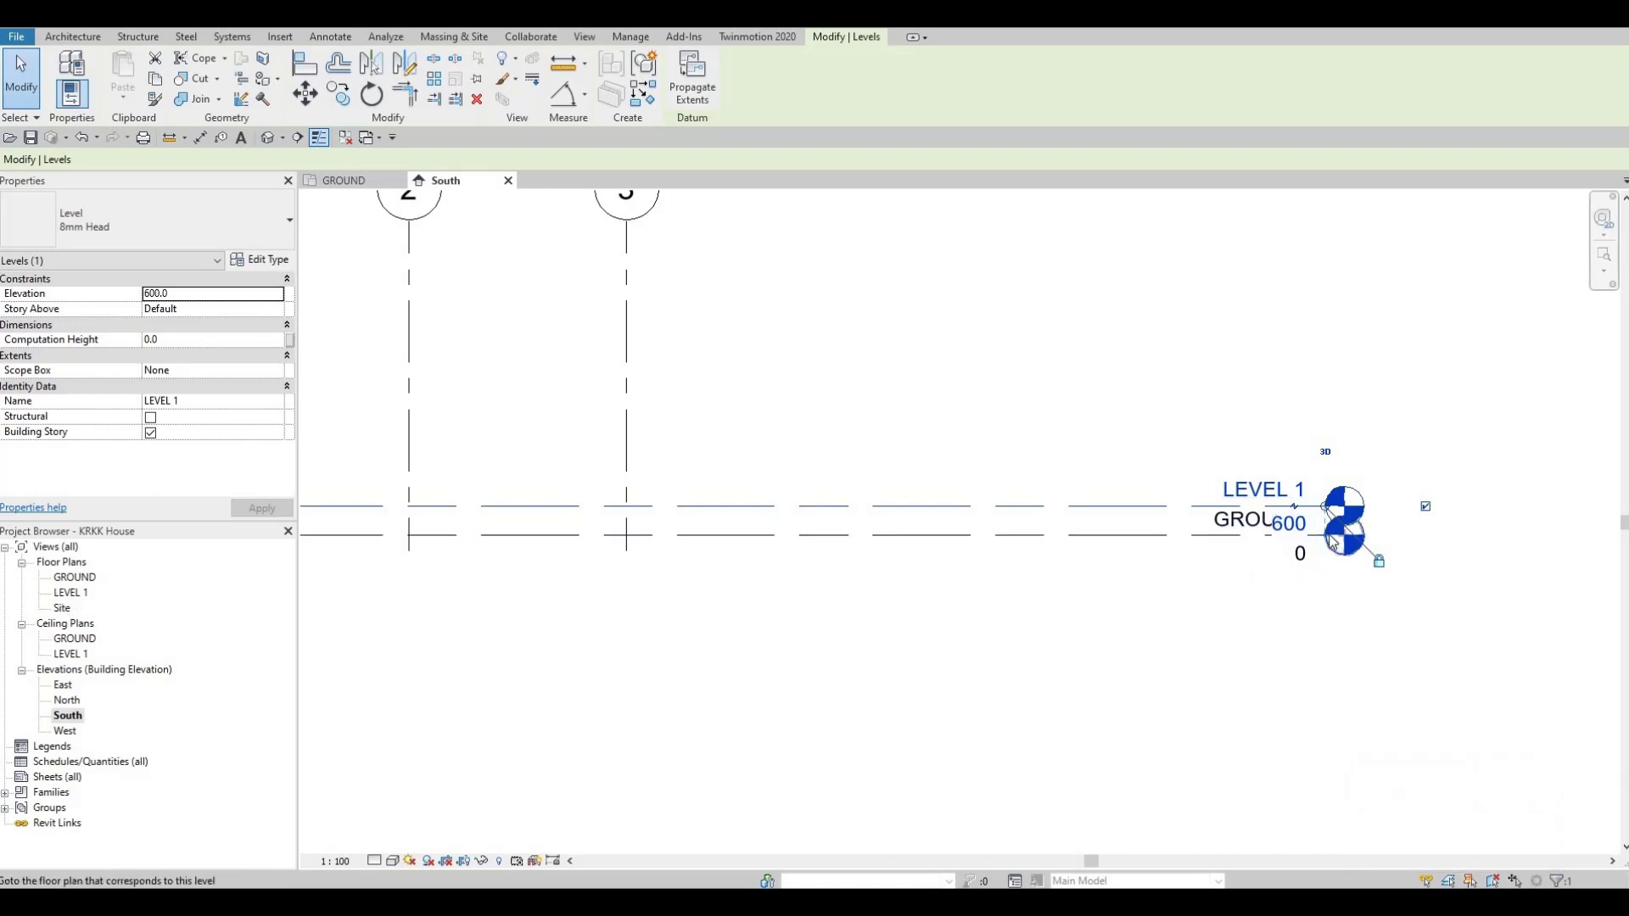
key(Escape)
key(Escape)
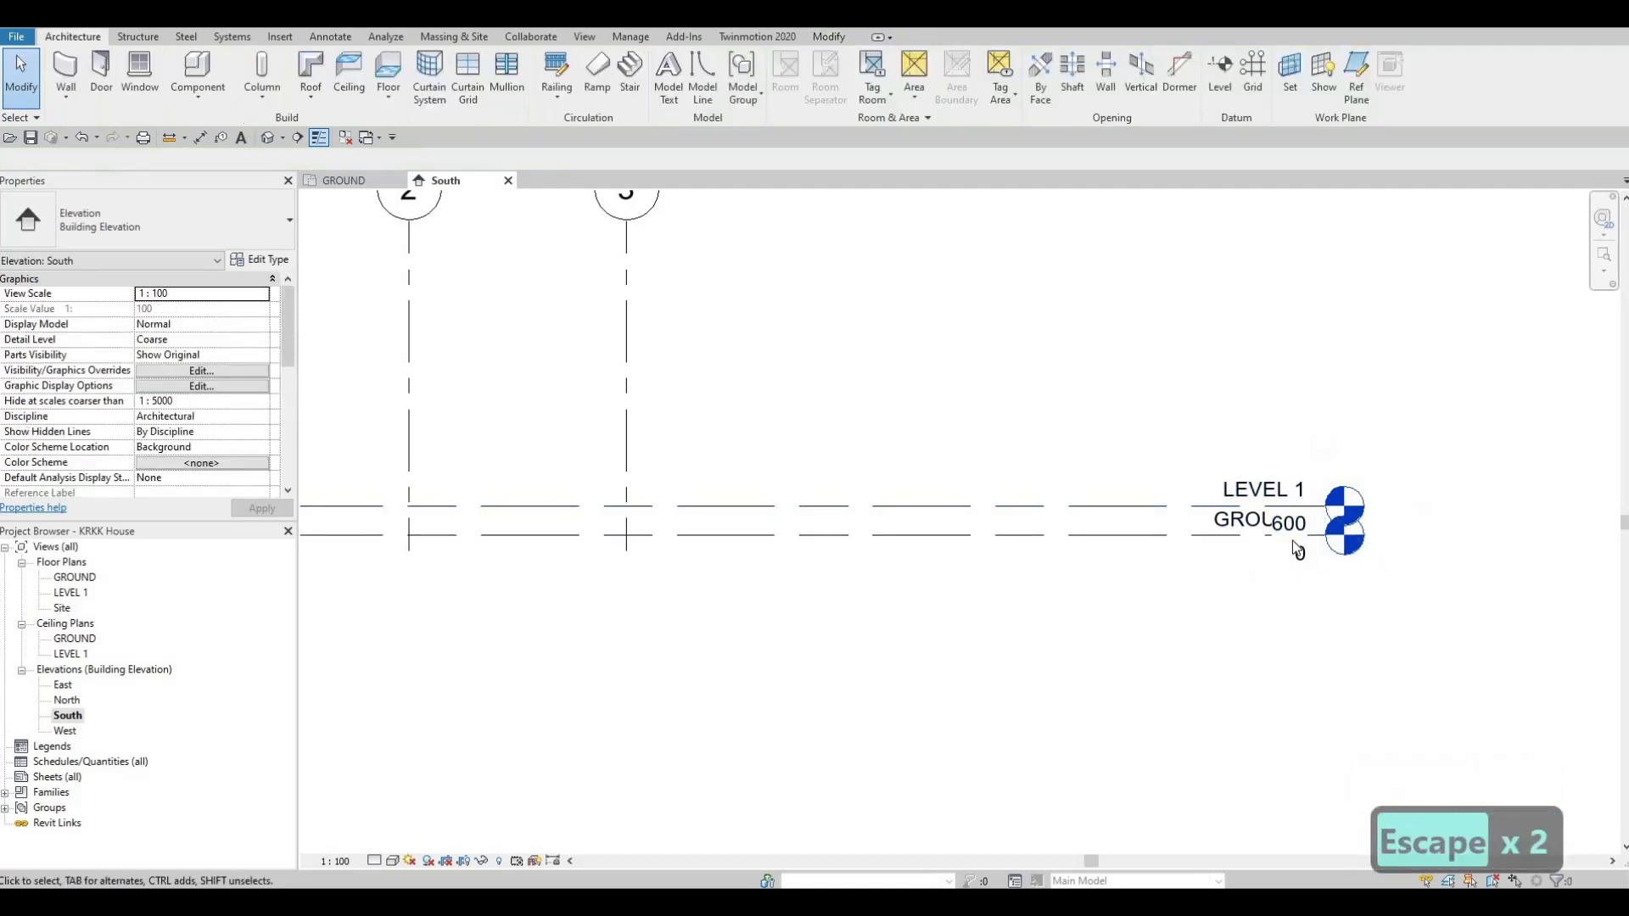
Add an elbow to the GROUND level line and pull its level head down clear of LEVEL 1's elevation text.
click(1253, 577)
scroll(1294, 569, up, 2)
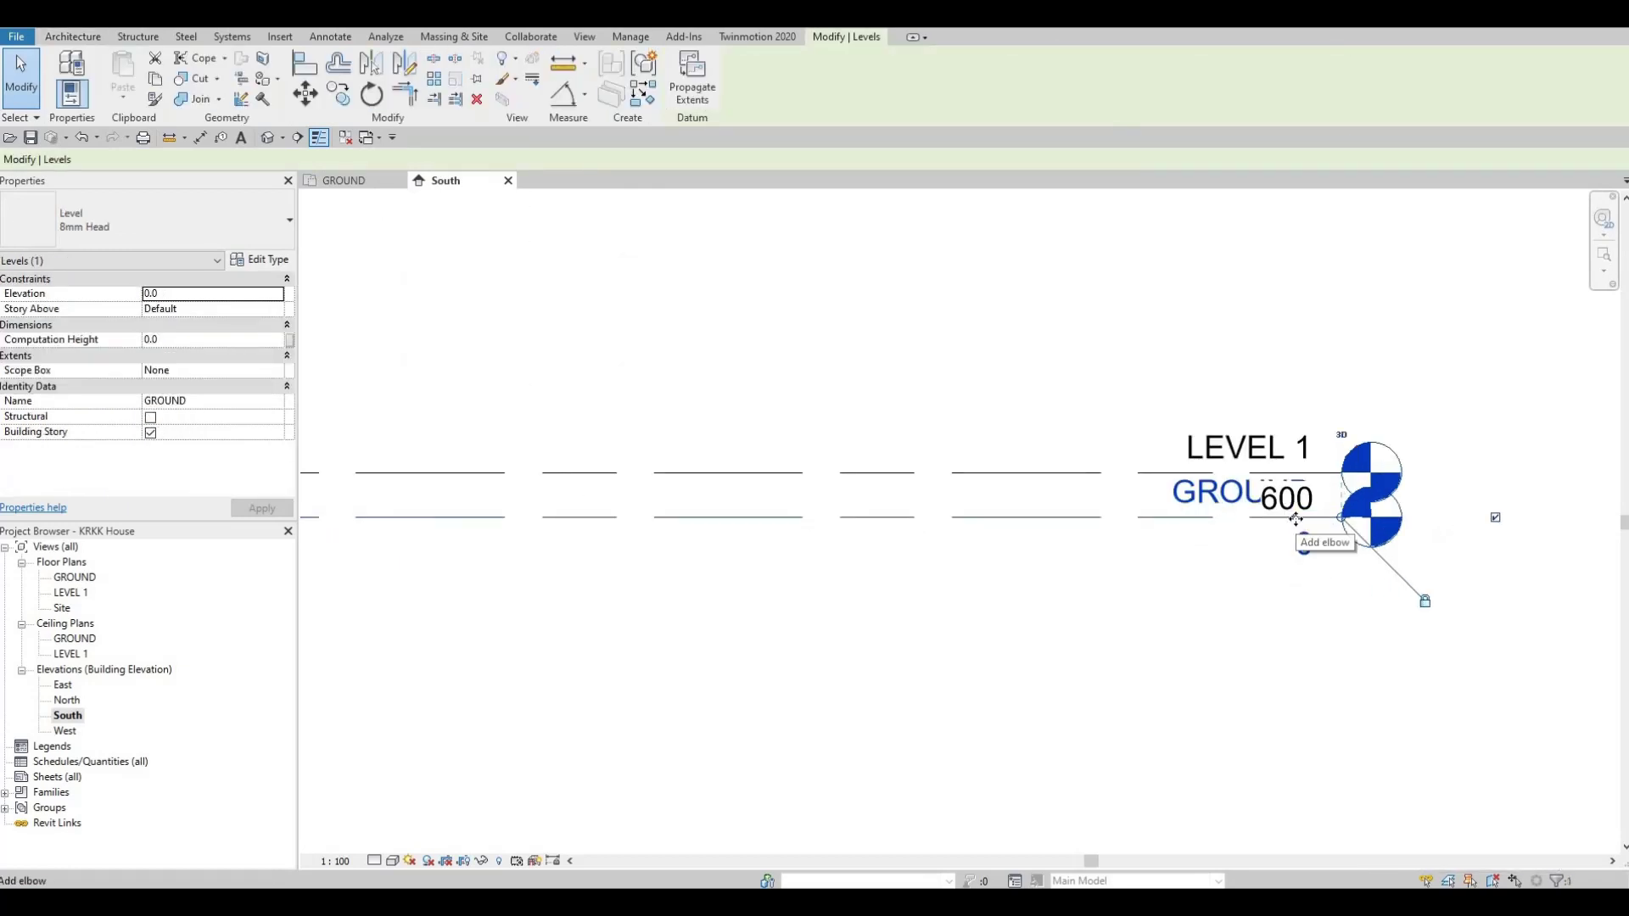
click(1303, 546)
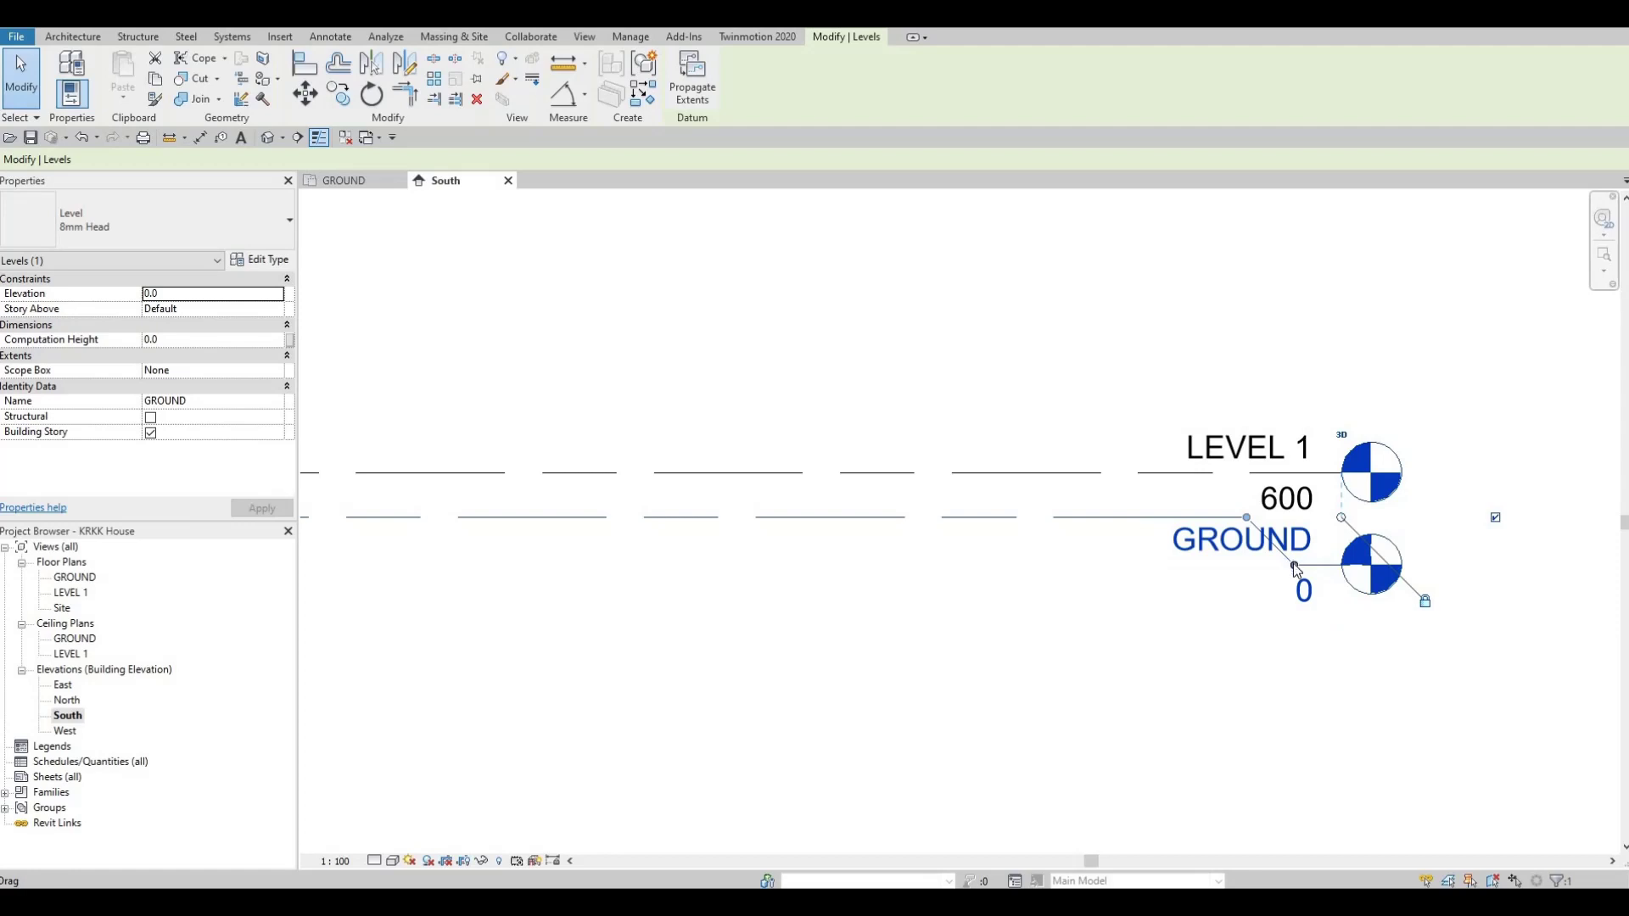
drag(1296, 600, 1297, 650)
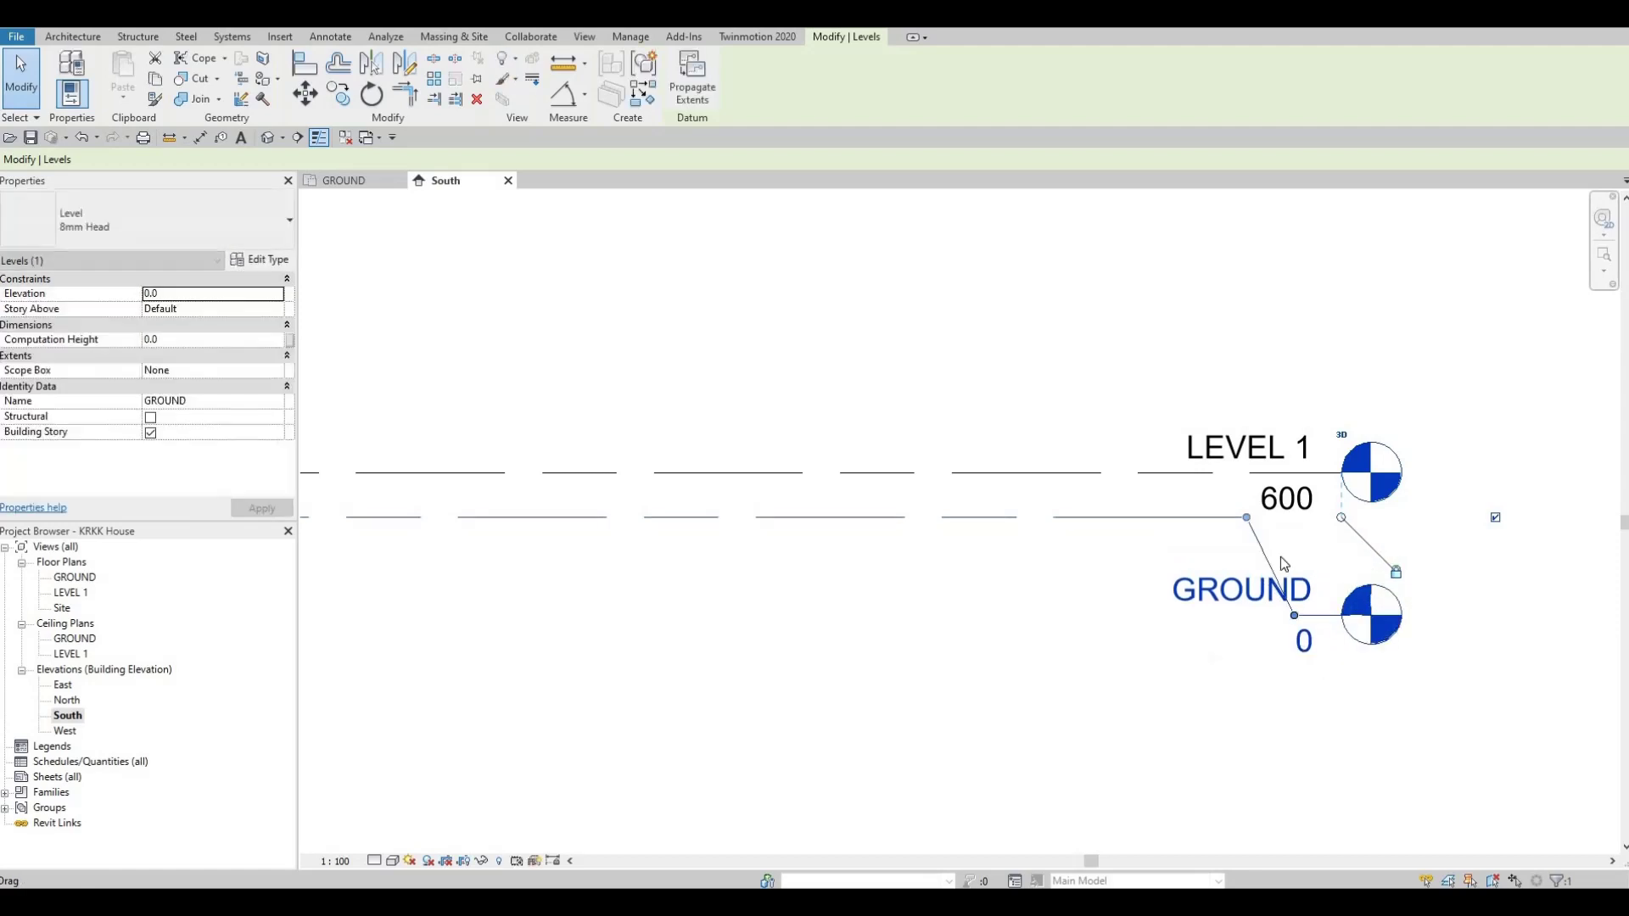
scroll(1465, 610, down, 2)
scroll(1052, 563, down, 1)
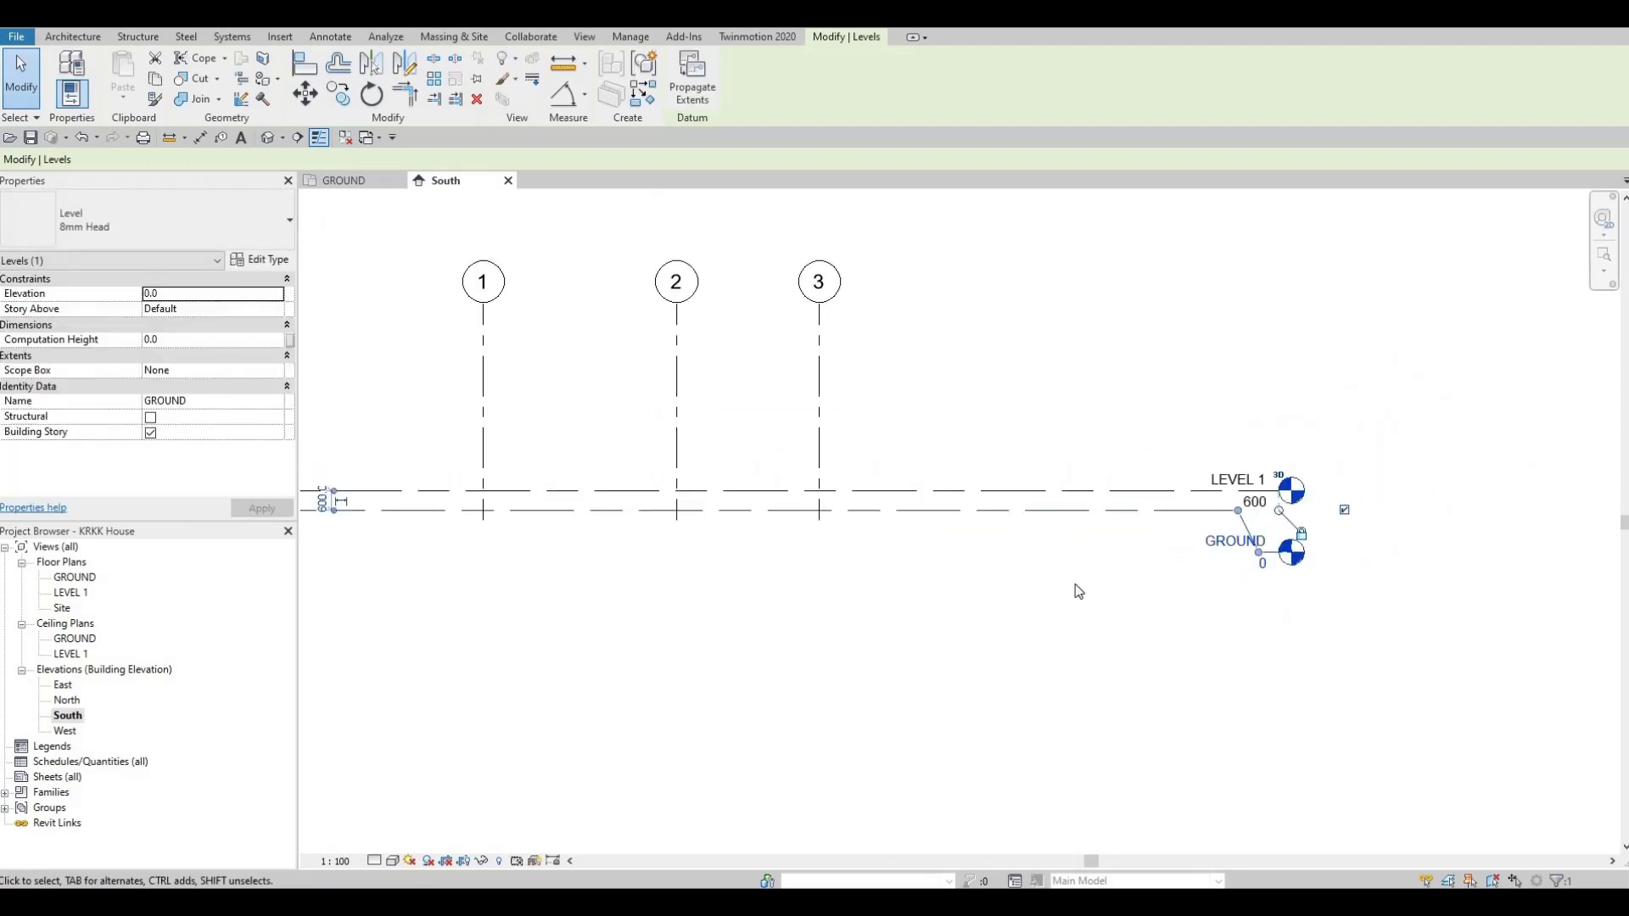
middle_drag(944, 593, 1136, 546)
key(Escape)
scroll(1136, 545, down, 1)
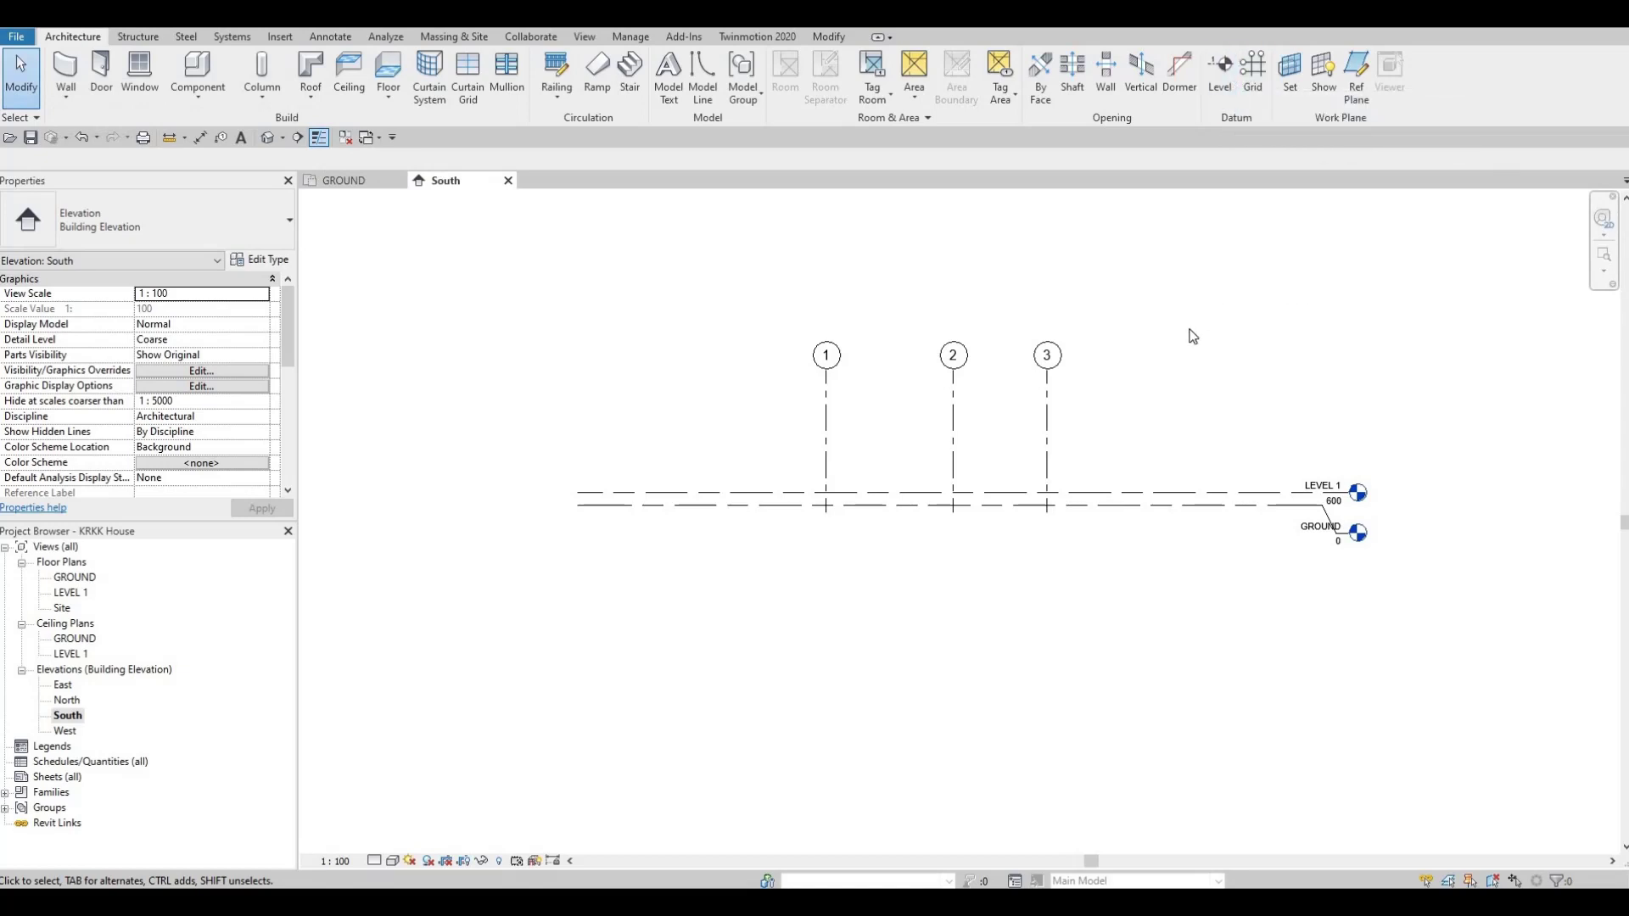
key(l)
key(l)
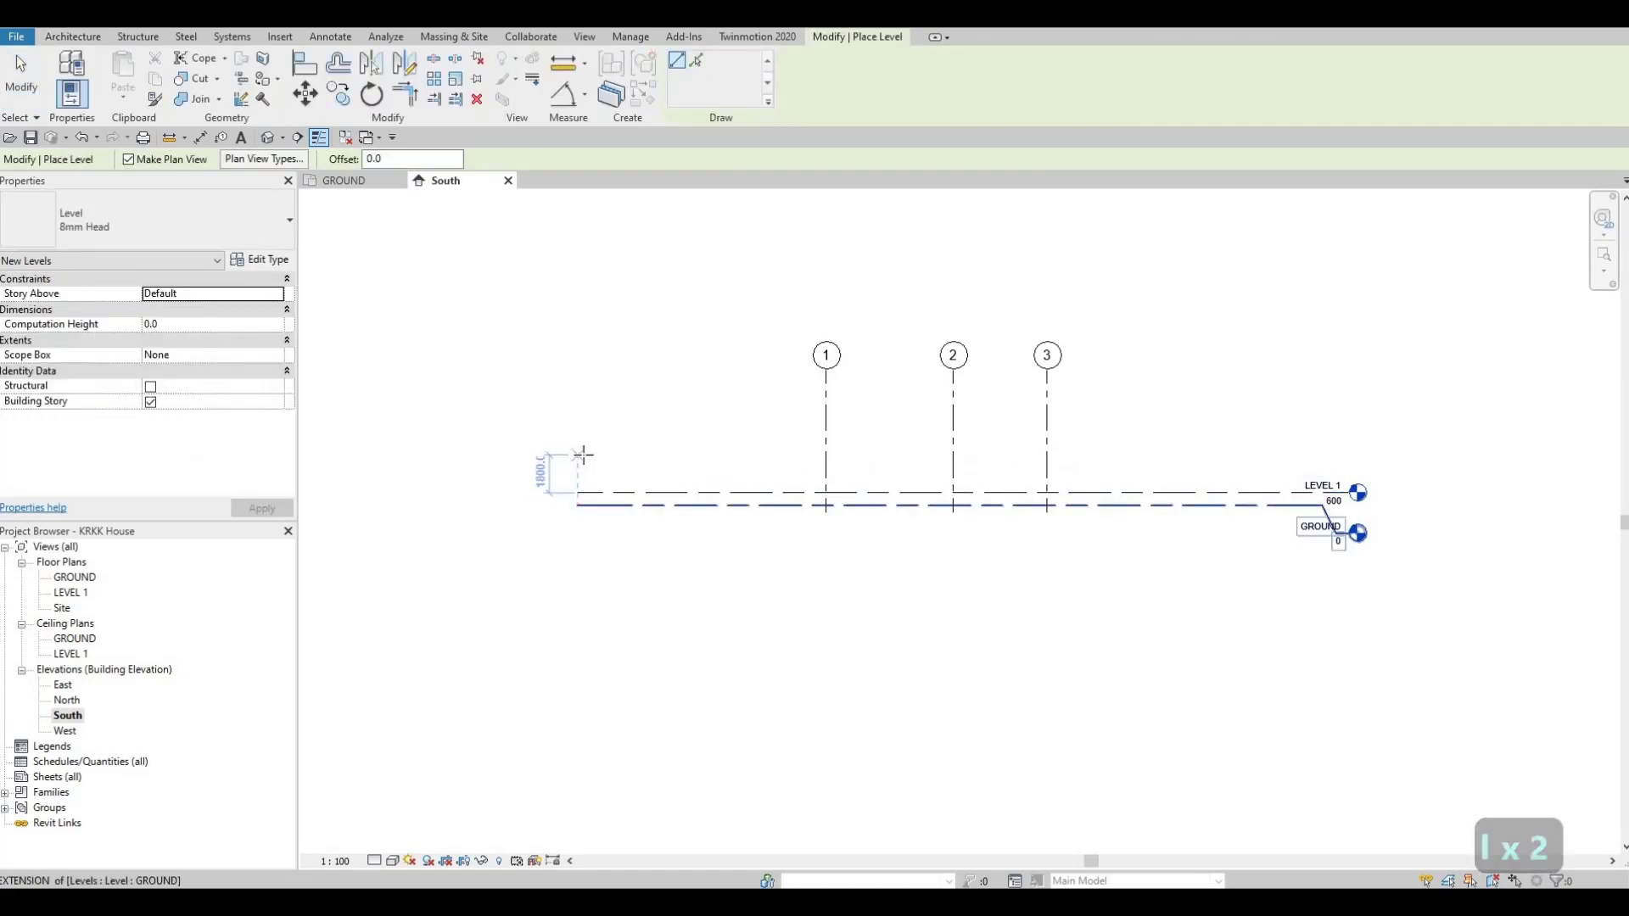
scroll(584, 456, up, 2)
scroll(584, 456, up, 2)
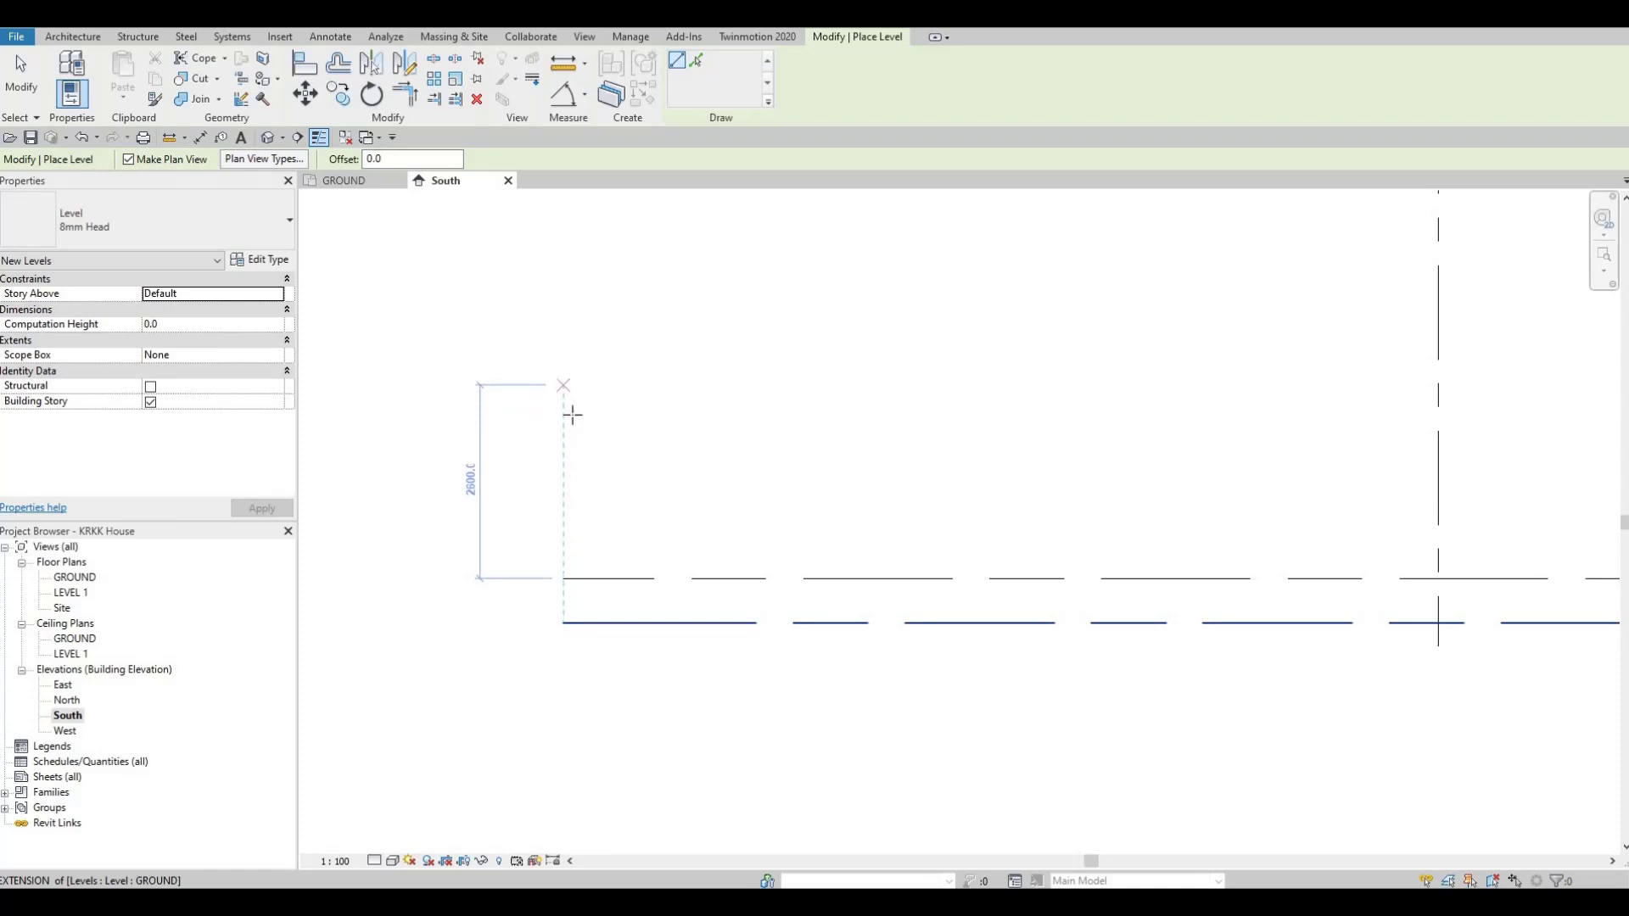
scroll(633, 386, down, 3)
key(Escape)
key(Escape)
key(Escape)
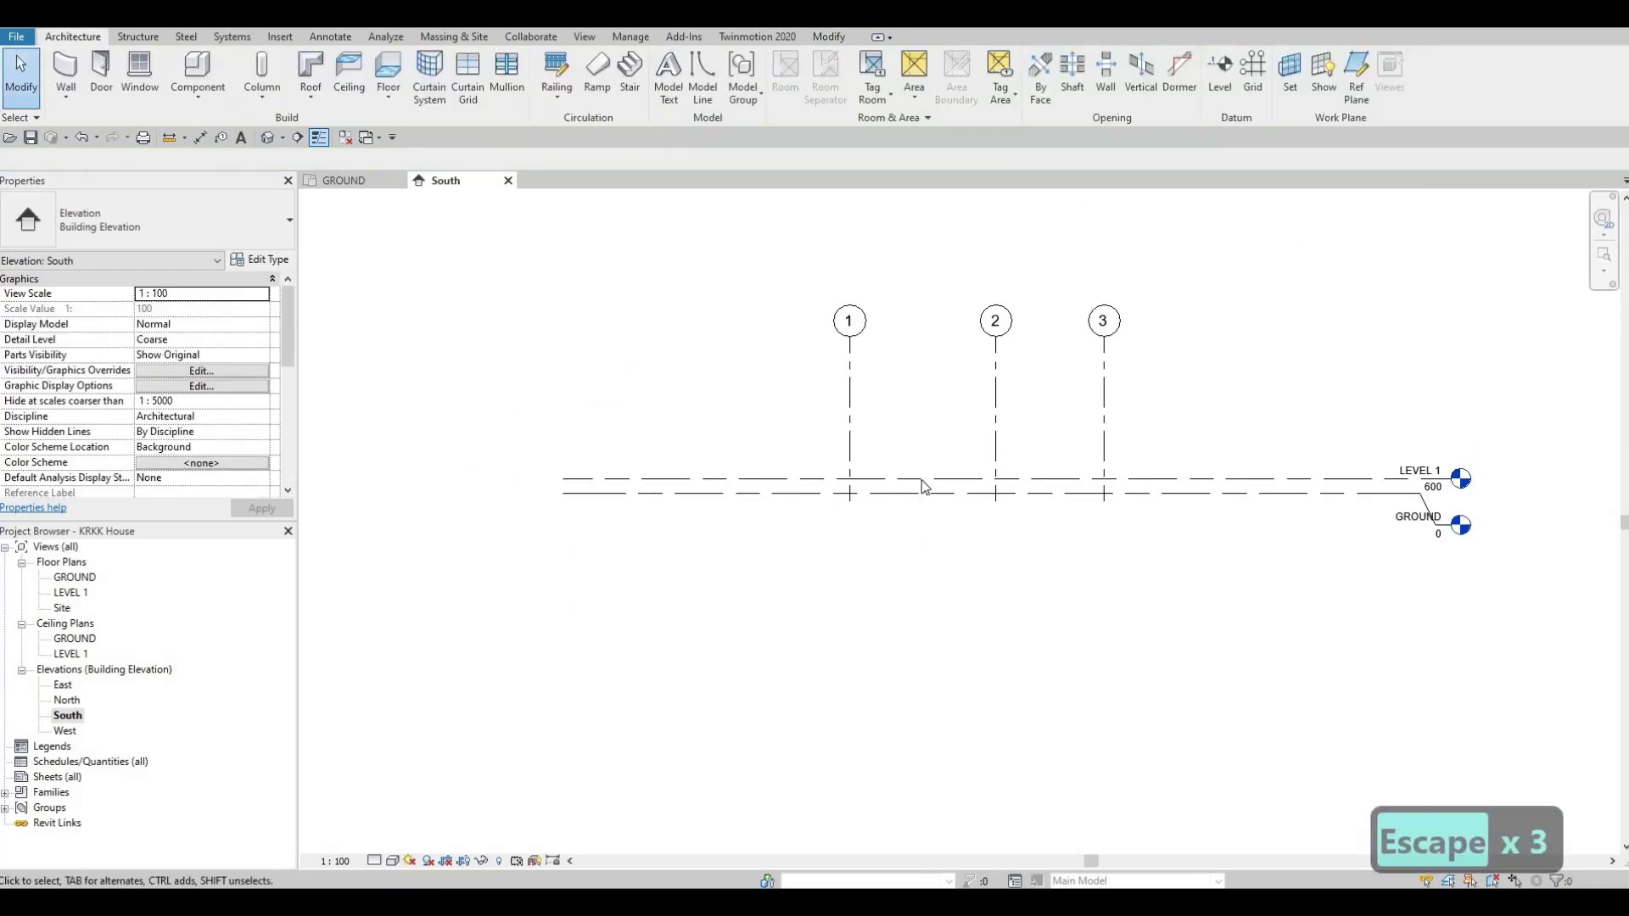
Copy the LEVEL 1 line 3000 mm straight up in the South elevation to make LEVEL 2.
click(1393, 481)
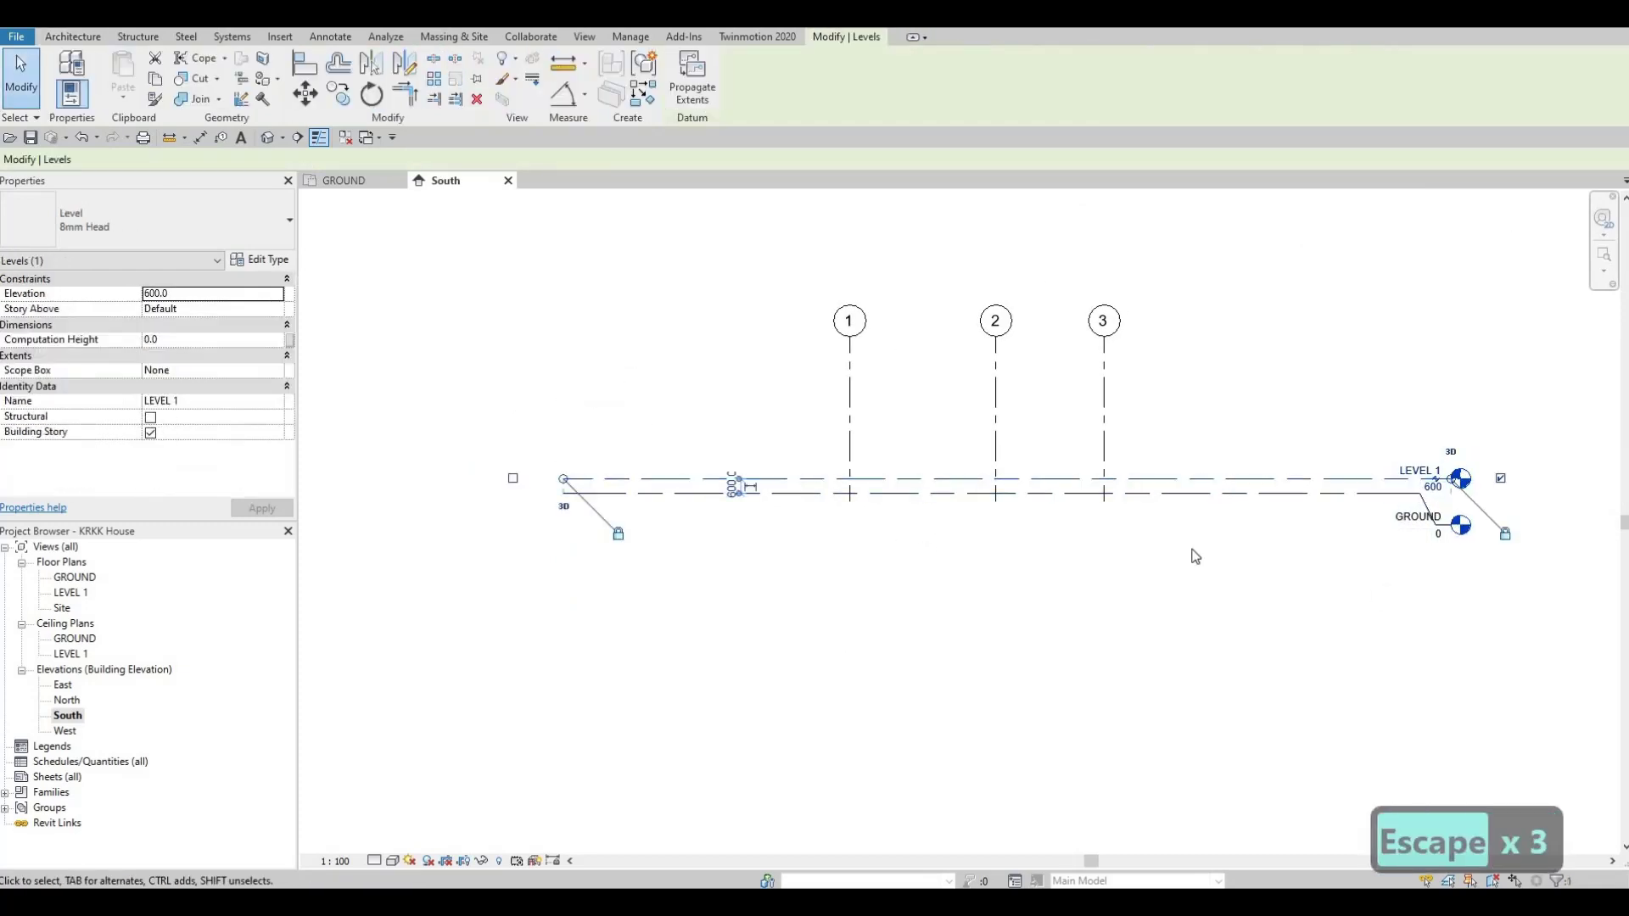
click(342, 97)
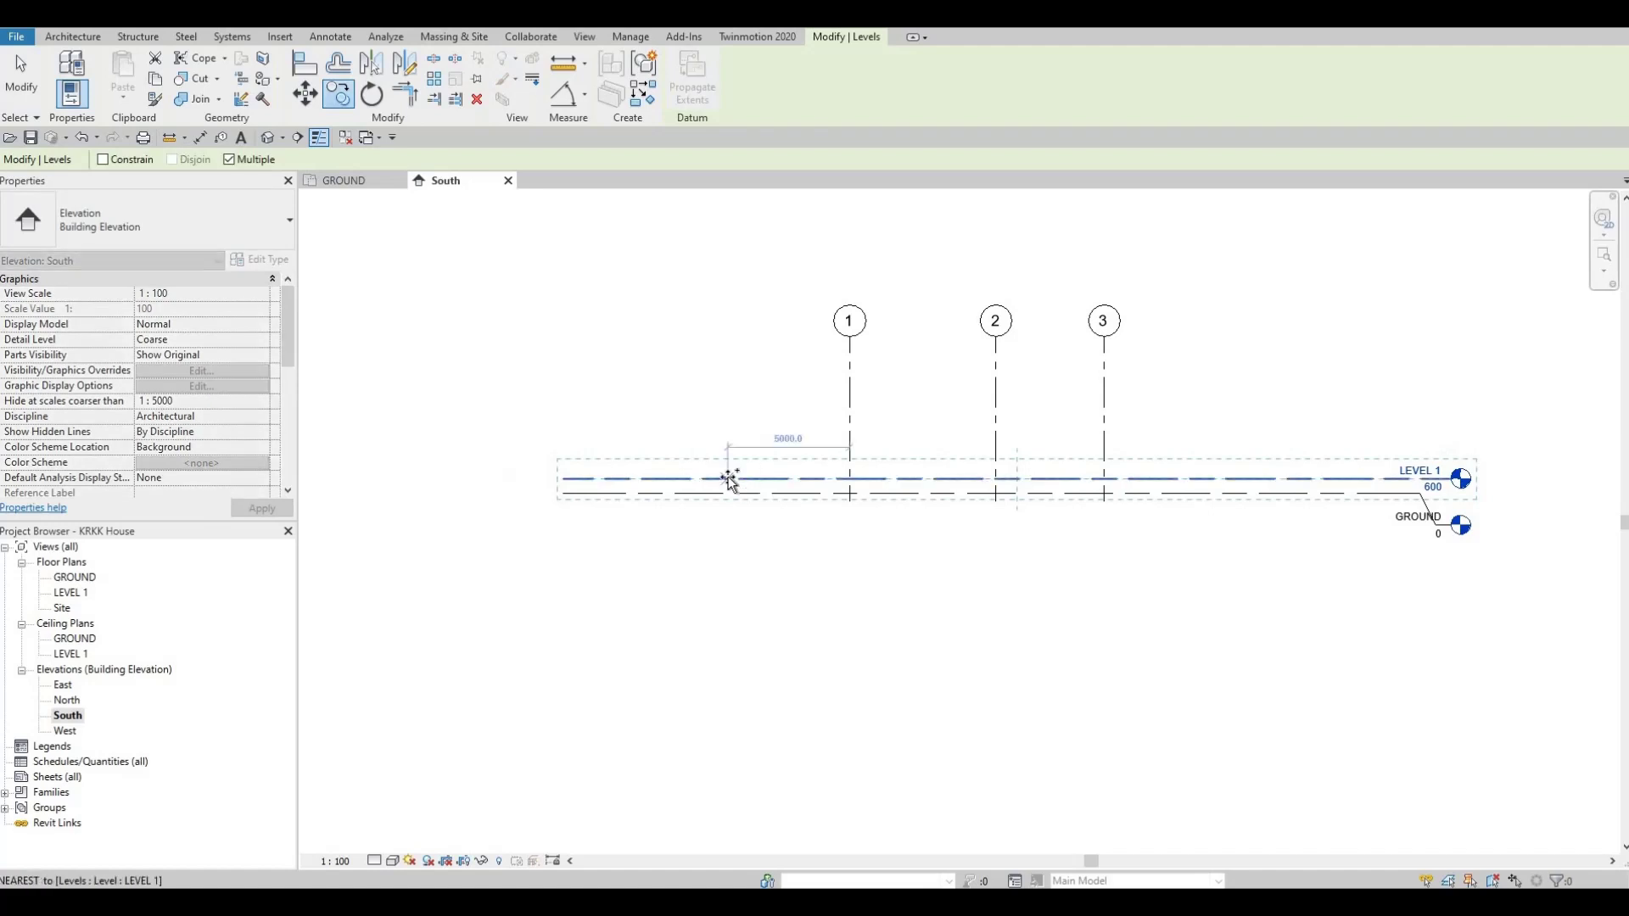
click(730, 480)
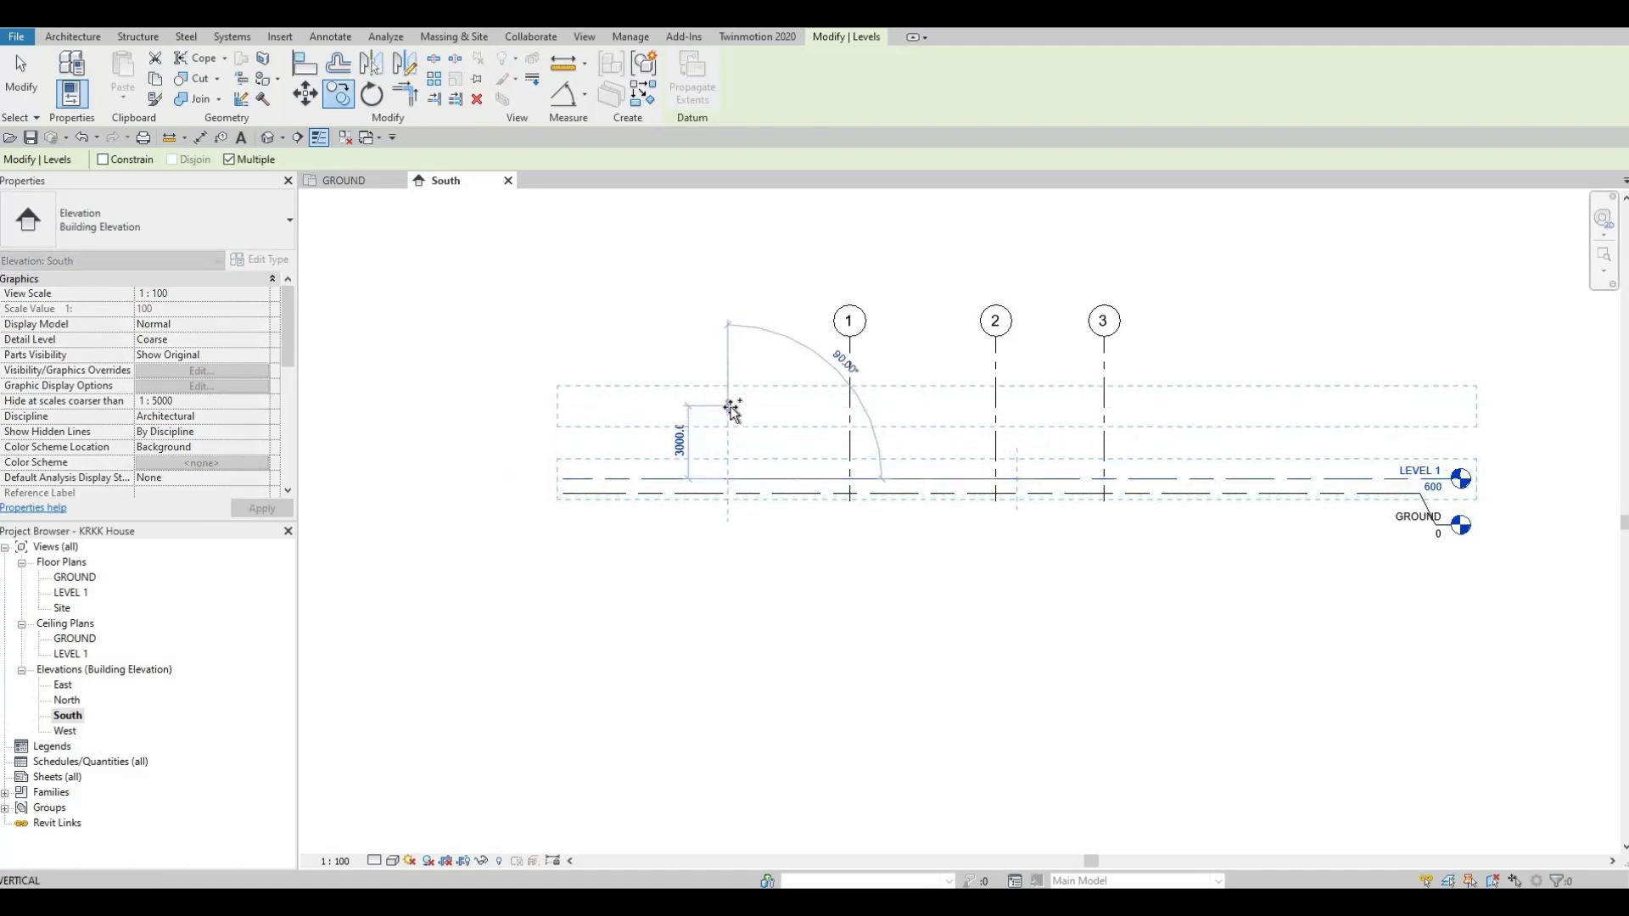
text(3000)
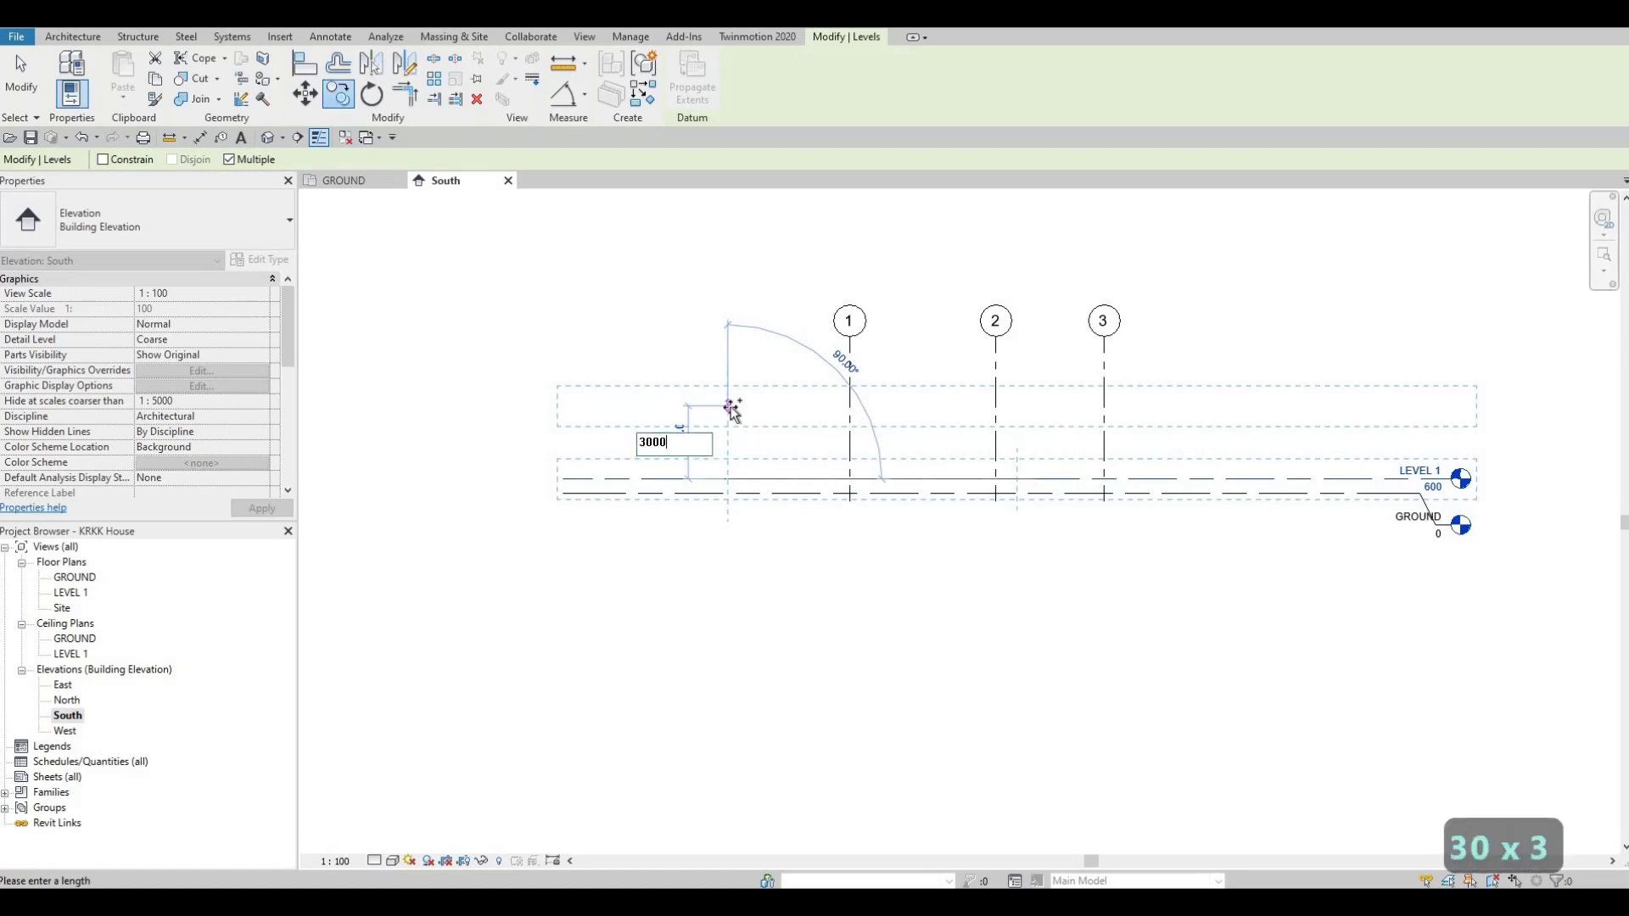
key(Return)
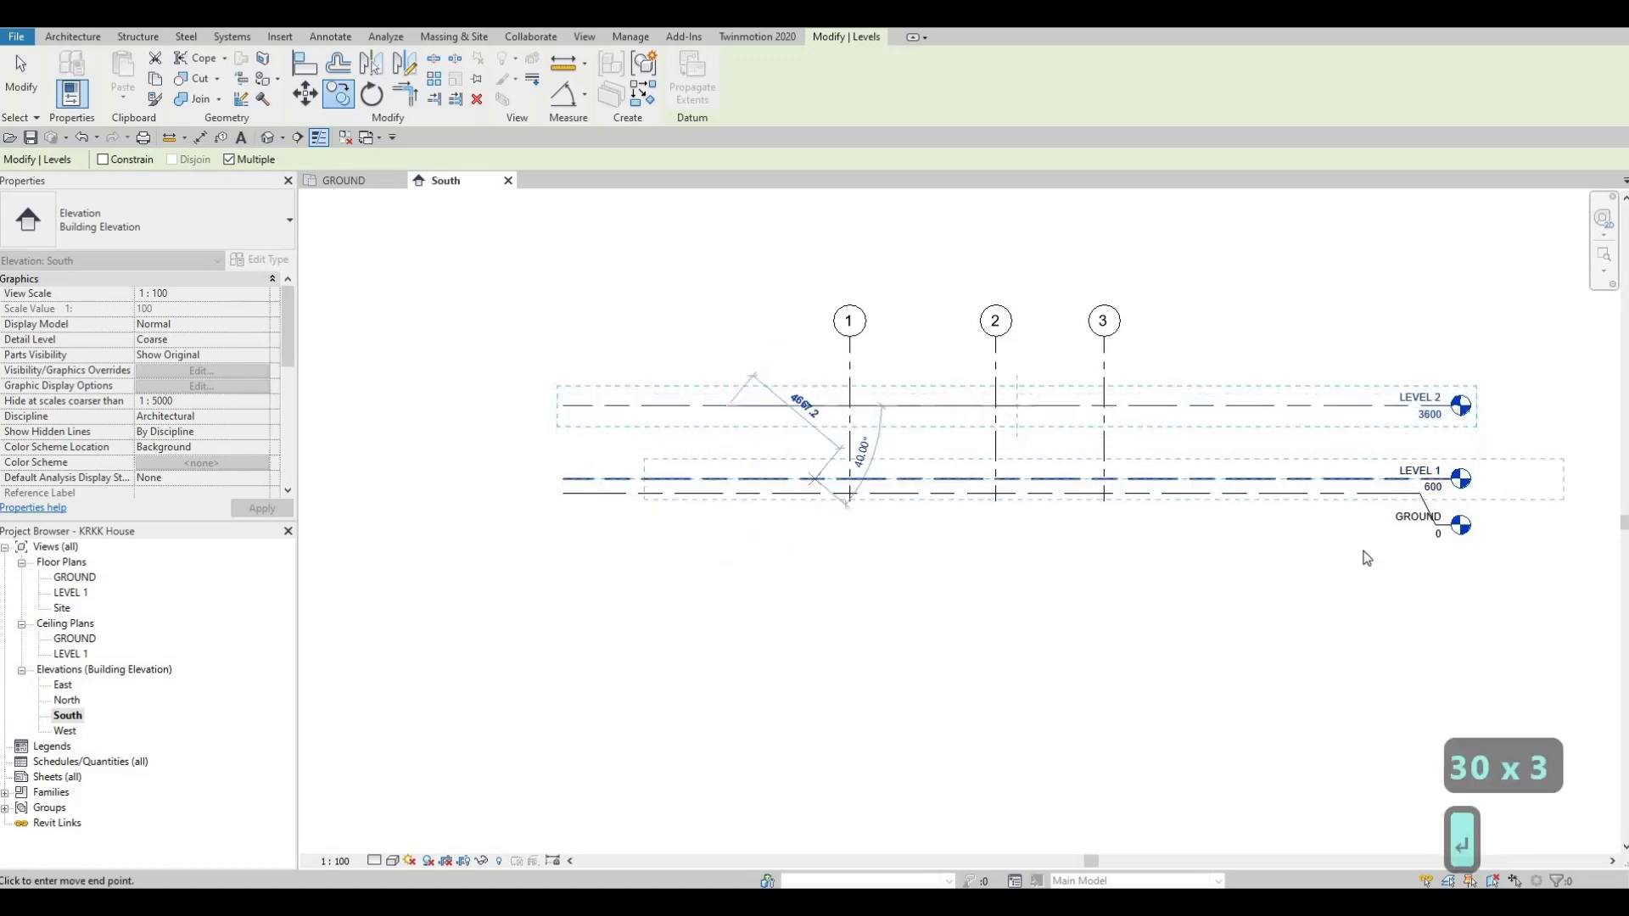
key(Escape)
key(Escape)
scroll(1367, 421, up, 4)
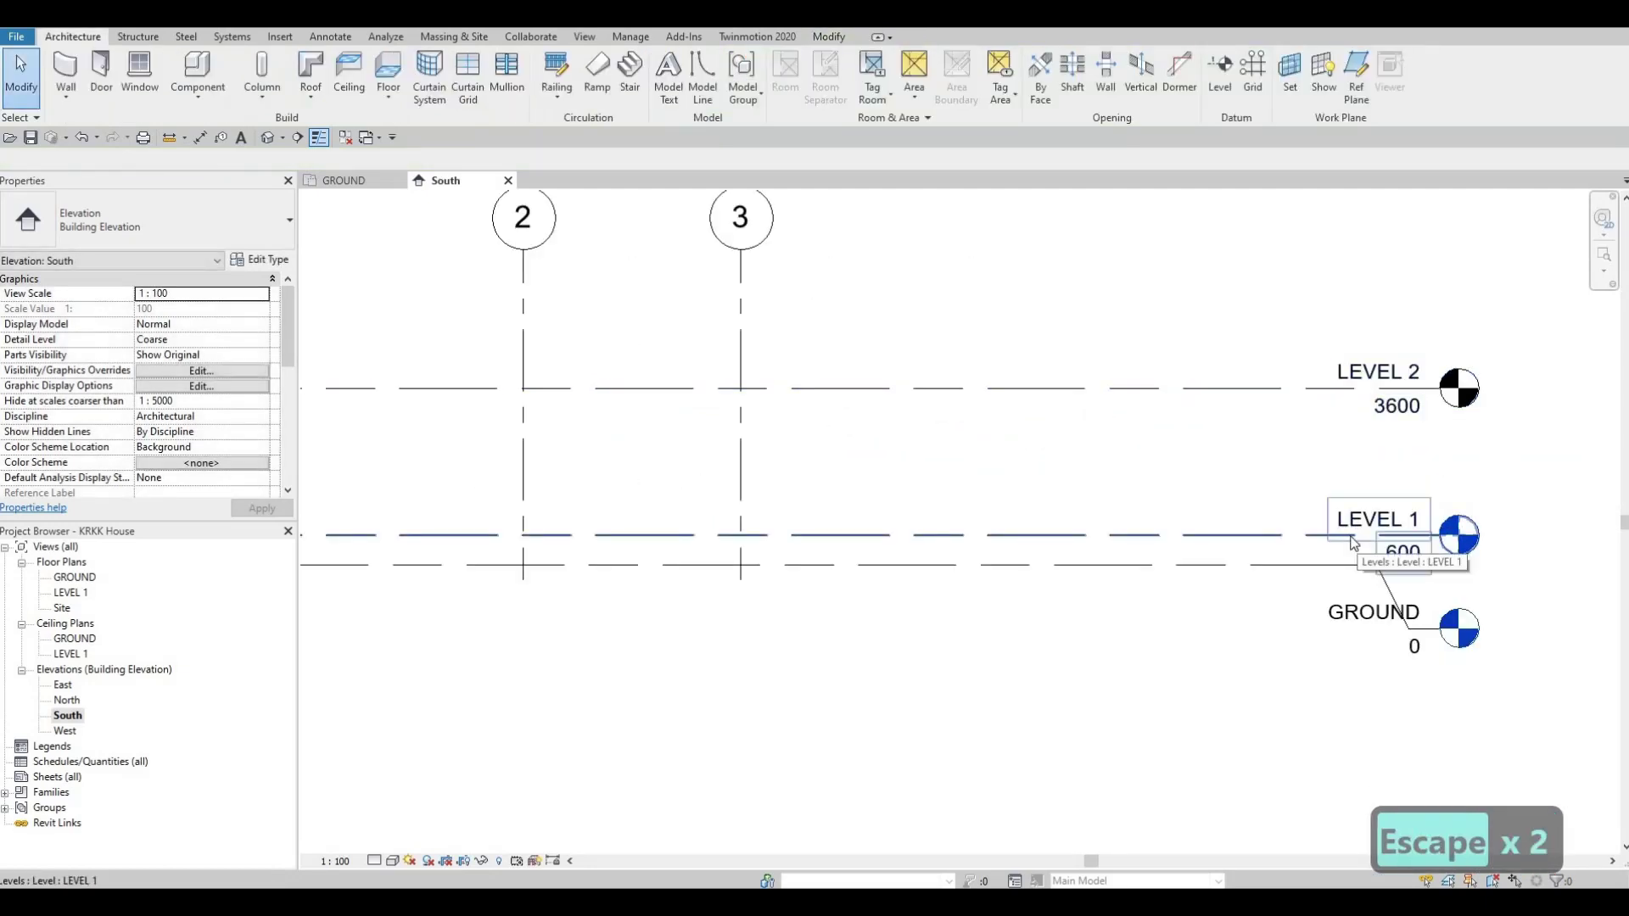
Copy the LEVEL 2 line 3000 mm straight up to make LEVEL 3, and end the copy command.
scroll(1116, 414, down, 5)
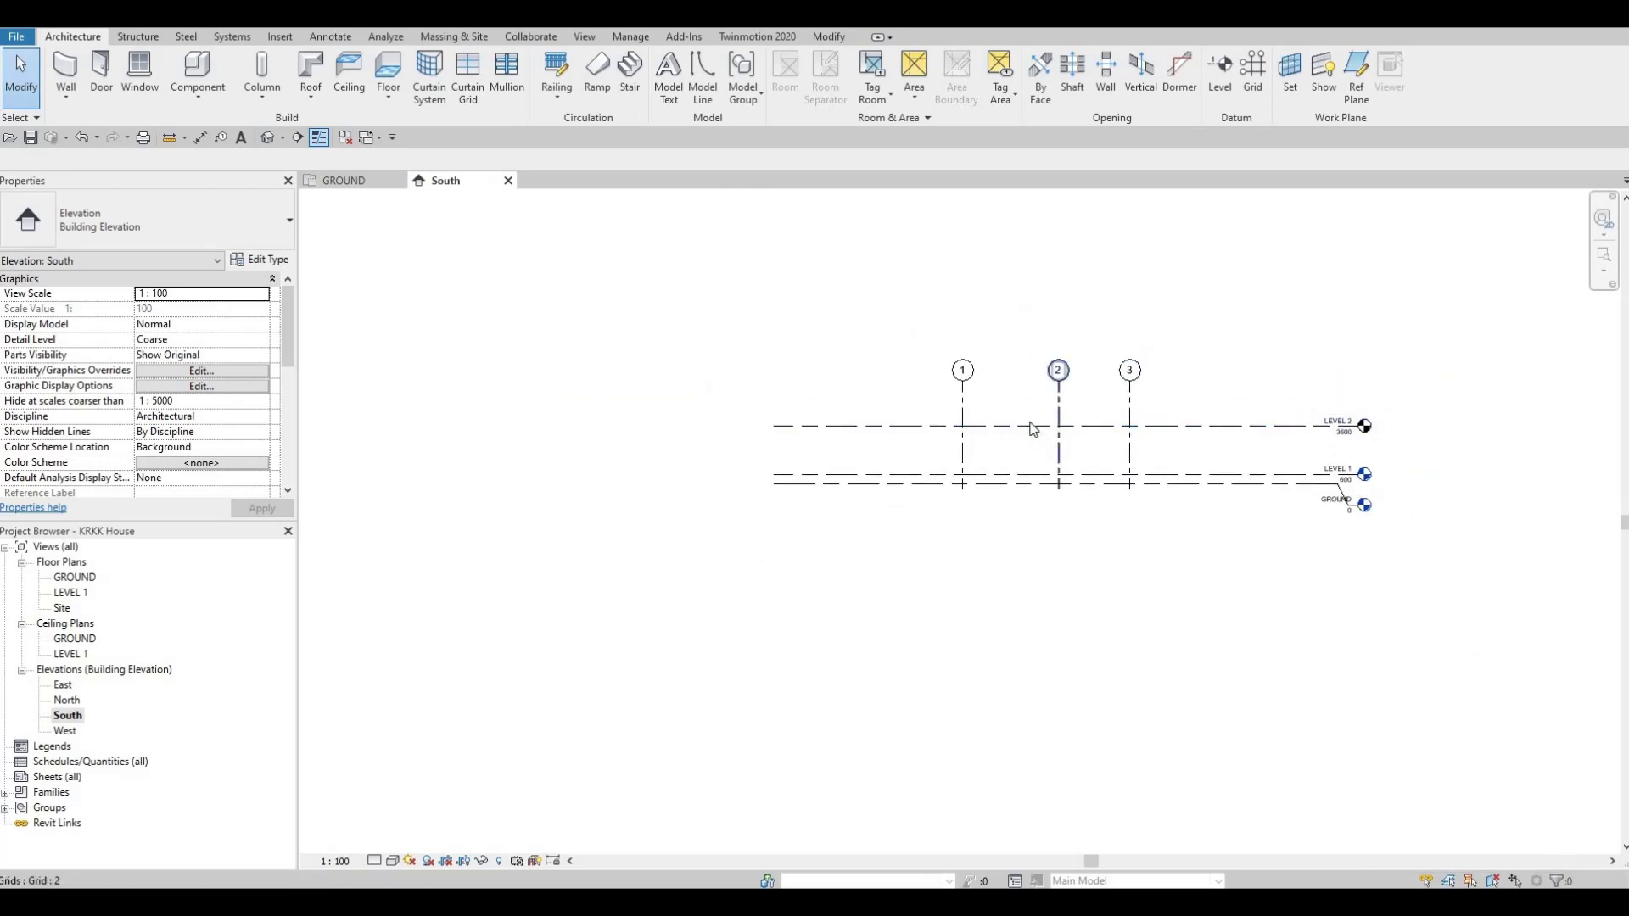
click(1032, 426)
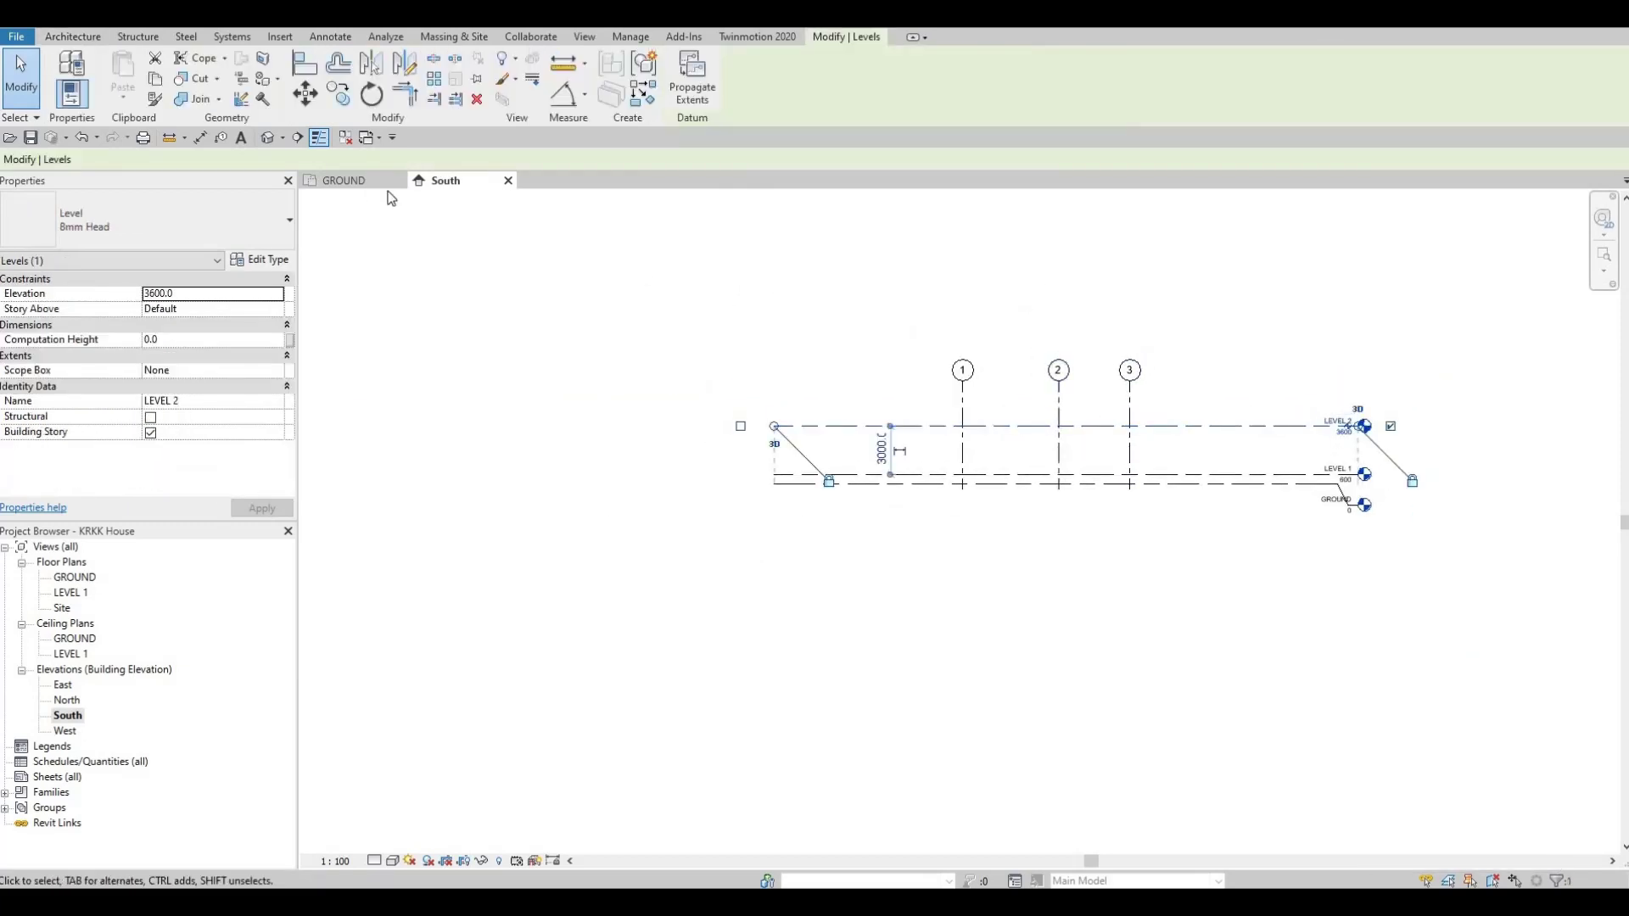
key(c)
key(o)
click(339, 94)
scroll(903, 410, up, 2)
click(896, 404)
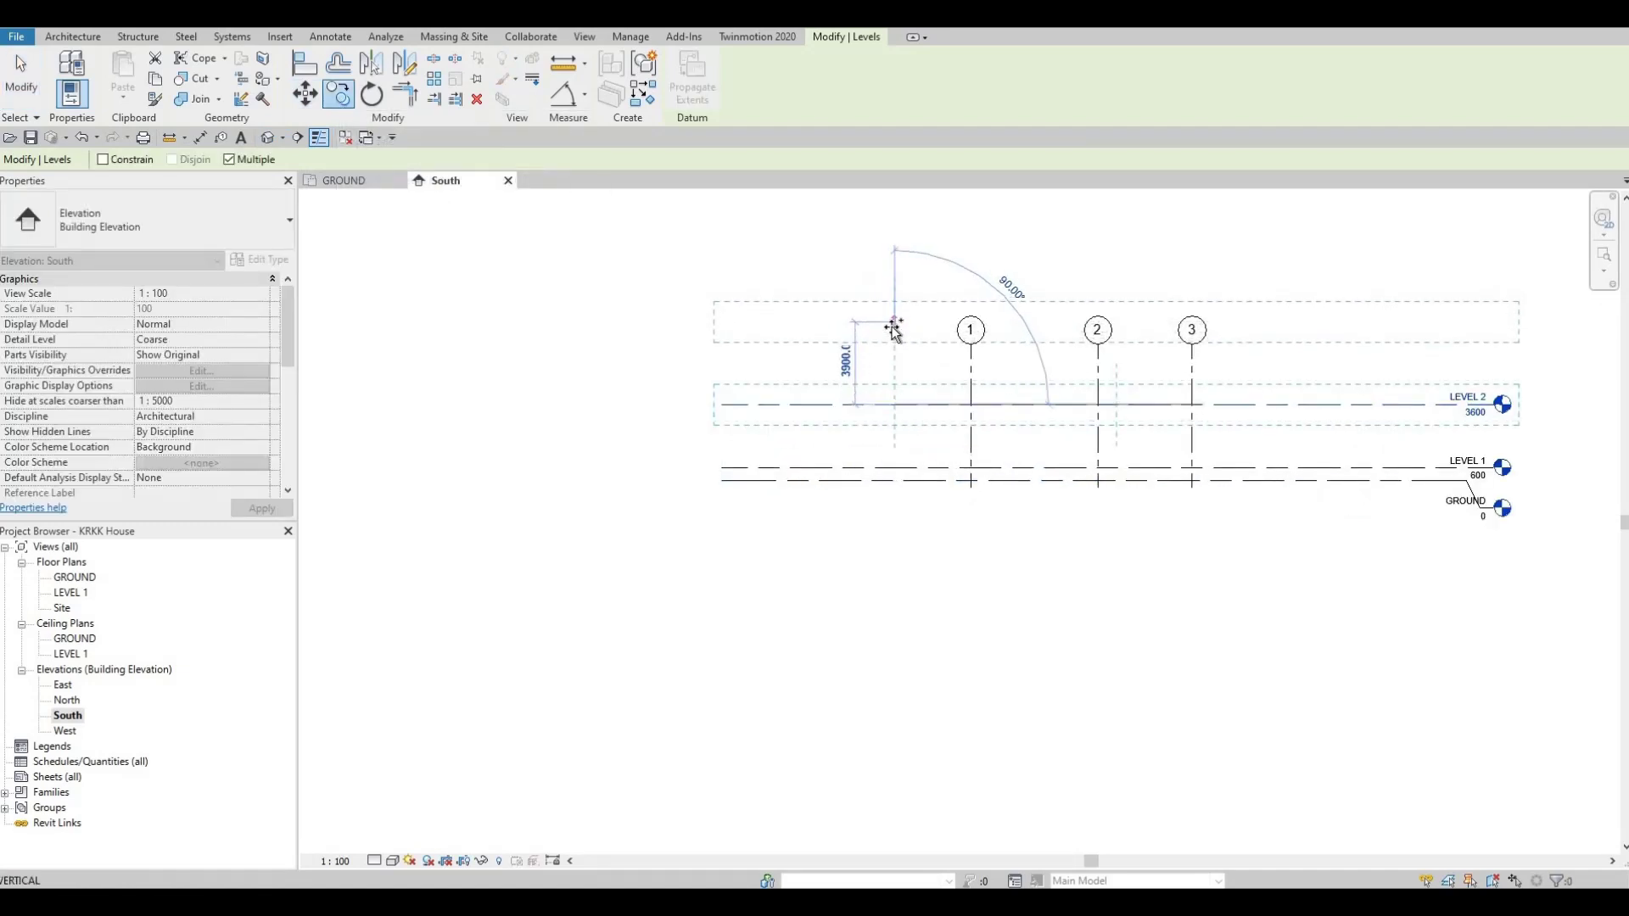
text(3000)
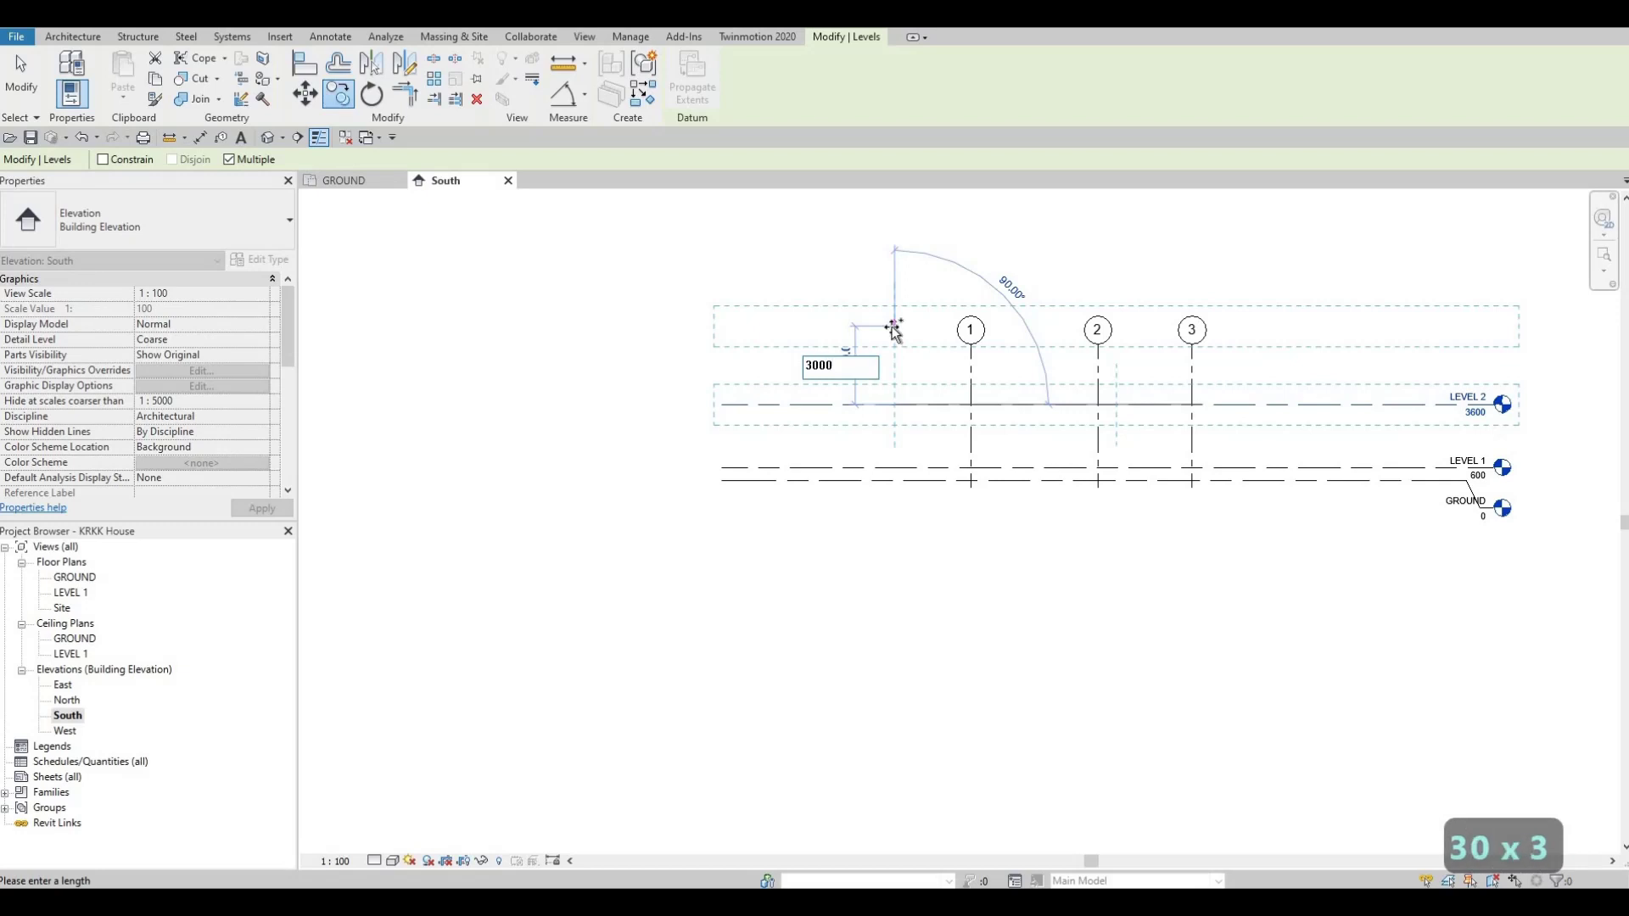
key(Return)
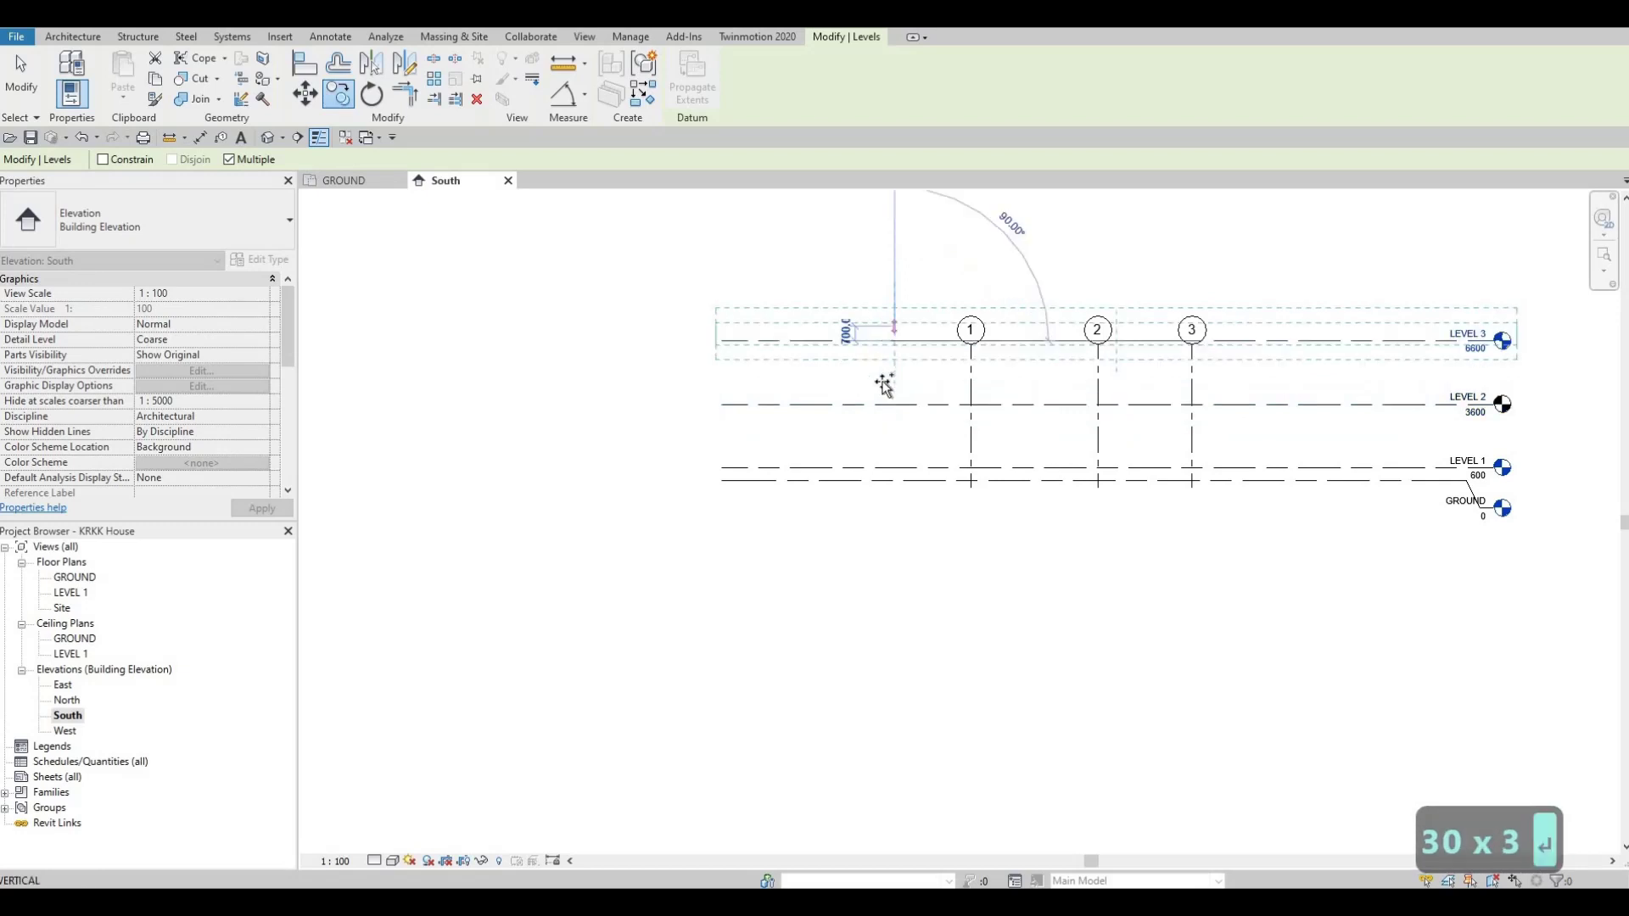
key(Escape)
key(Escape)
Lower the heads of the numbered grids in the South elevation to the LEVEL 2 line, below LEVEL 3.
middle_drag(1175, 422, 962, 402)
scroll(976, 405, up, 2)
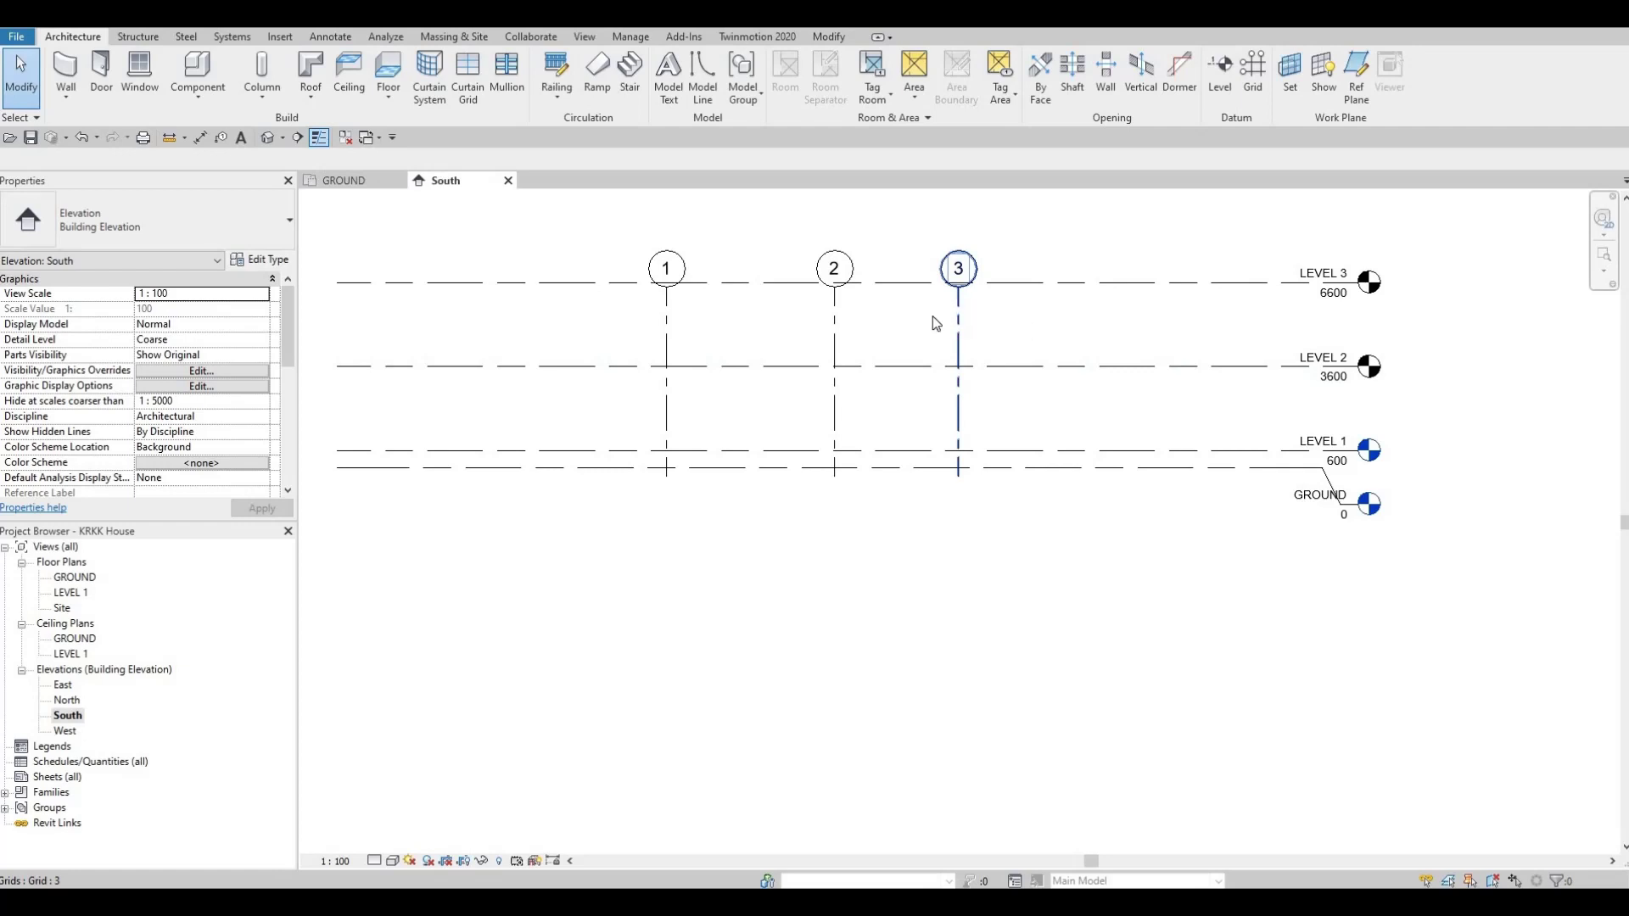
click(959, 314)
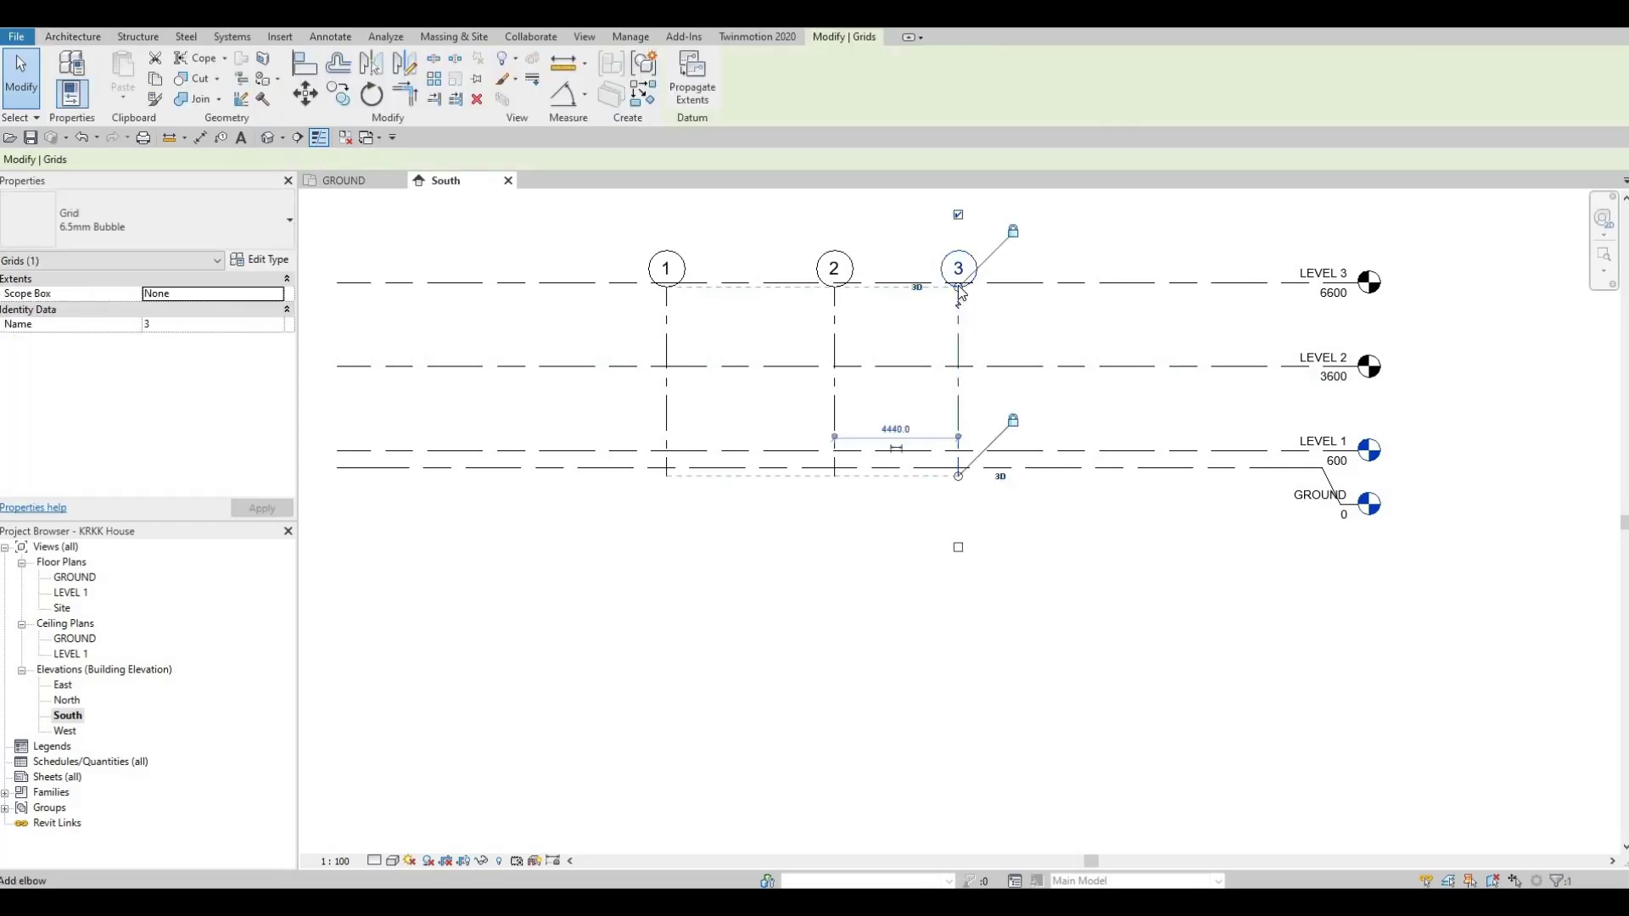
drag(959, 288, 1213, 386)
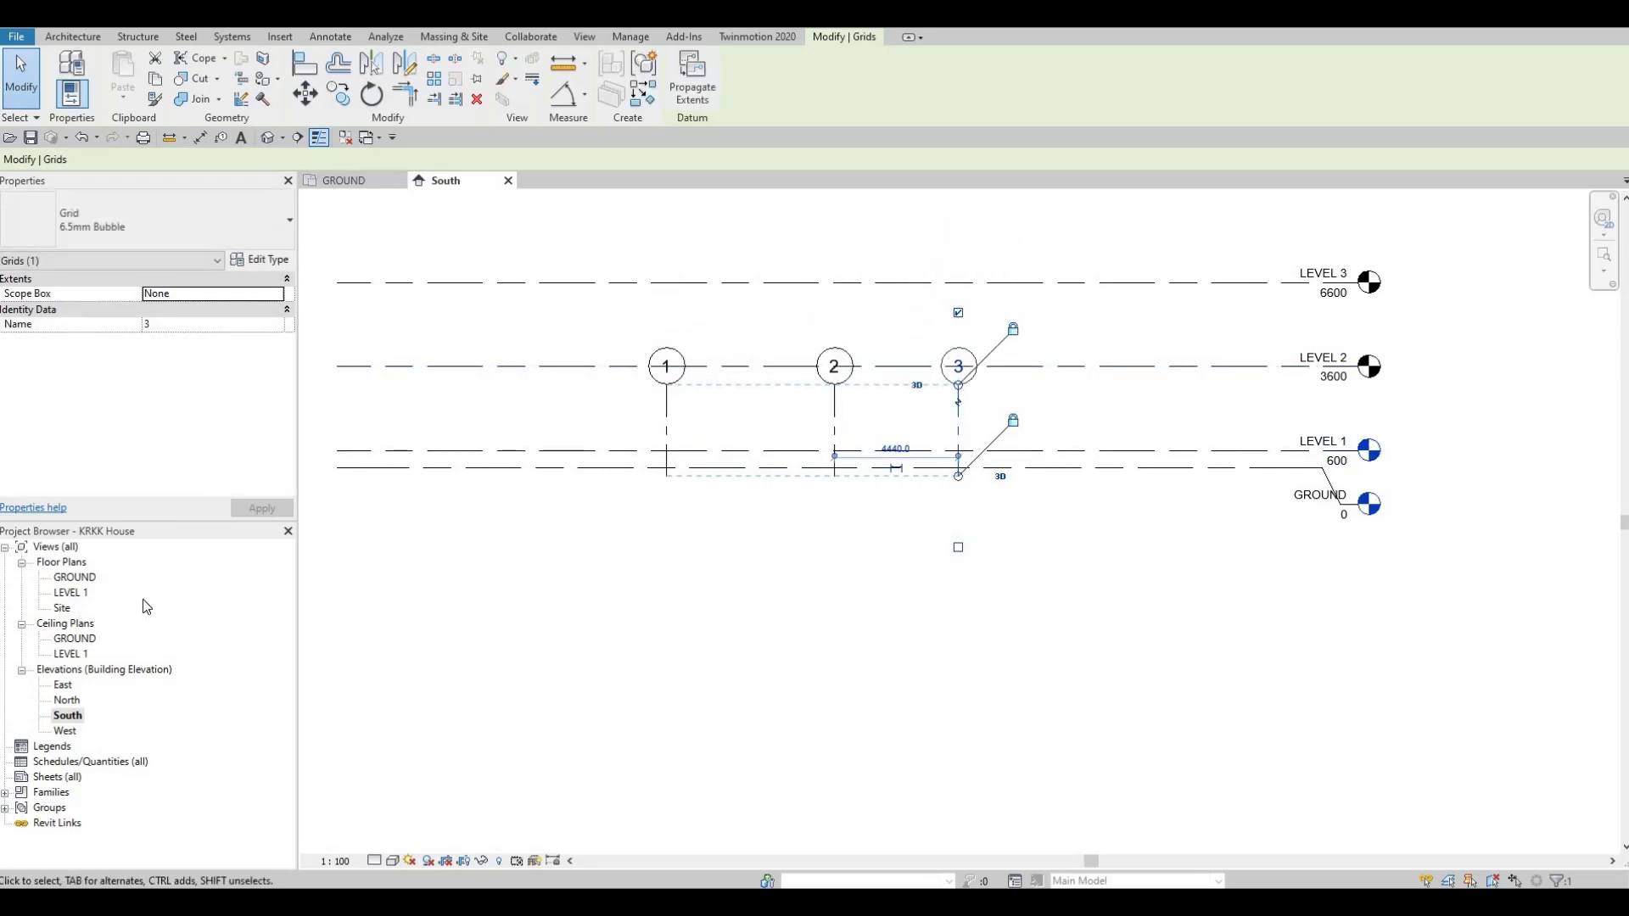
Inspect the grids in the LEVEL 1 and GROUND floor plans and return to the South elevation.
double_click(71, 593)
scroll(763, 493, down, 2)
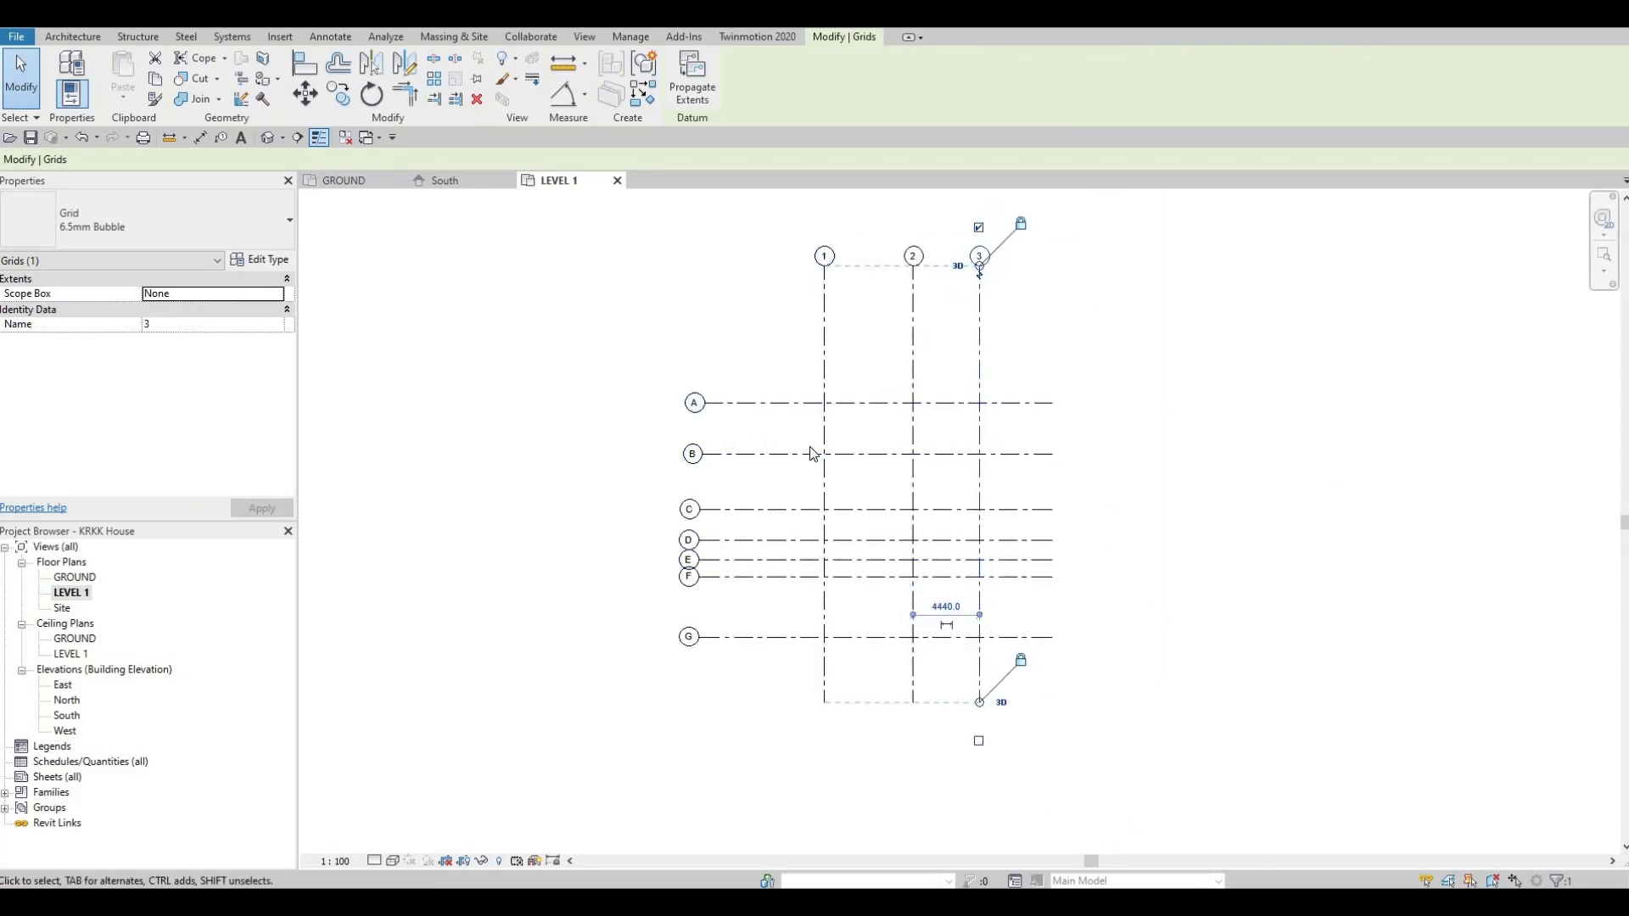
click(71, 592)
double_click(75, 577)
click(71, 593)
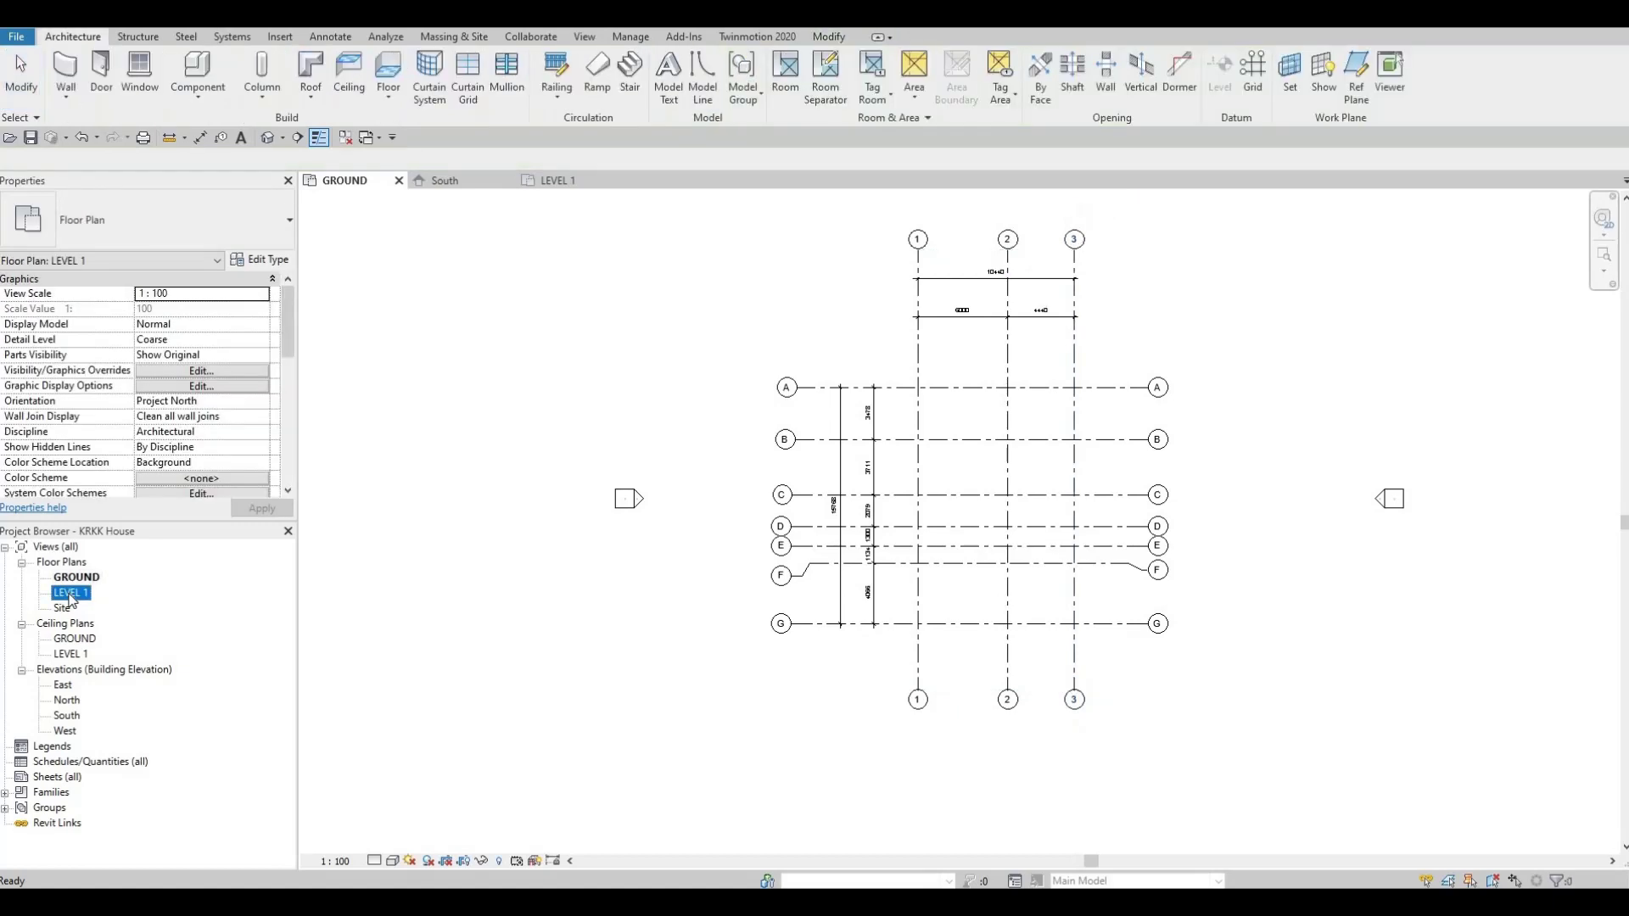
key(Escape)
key(Escape)
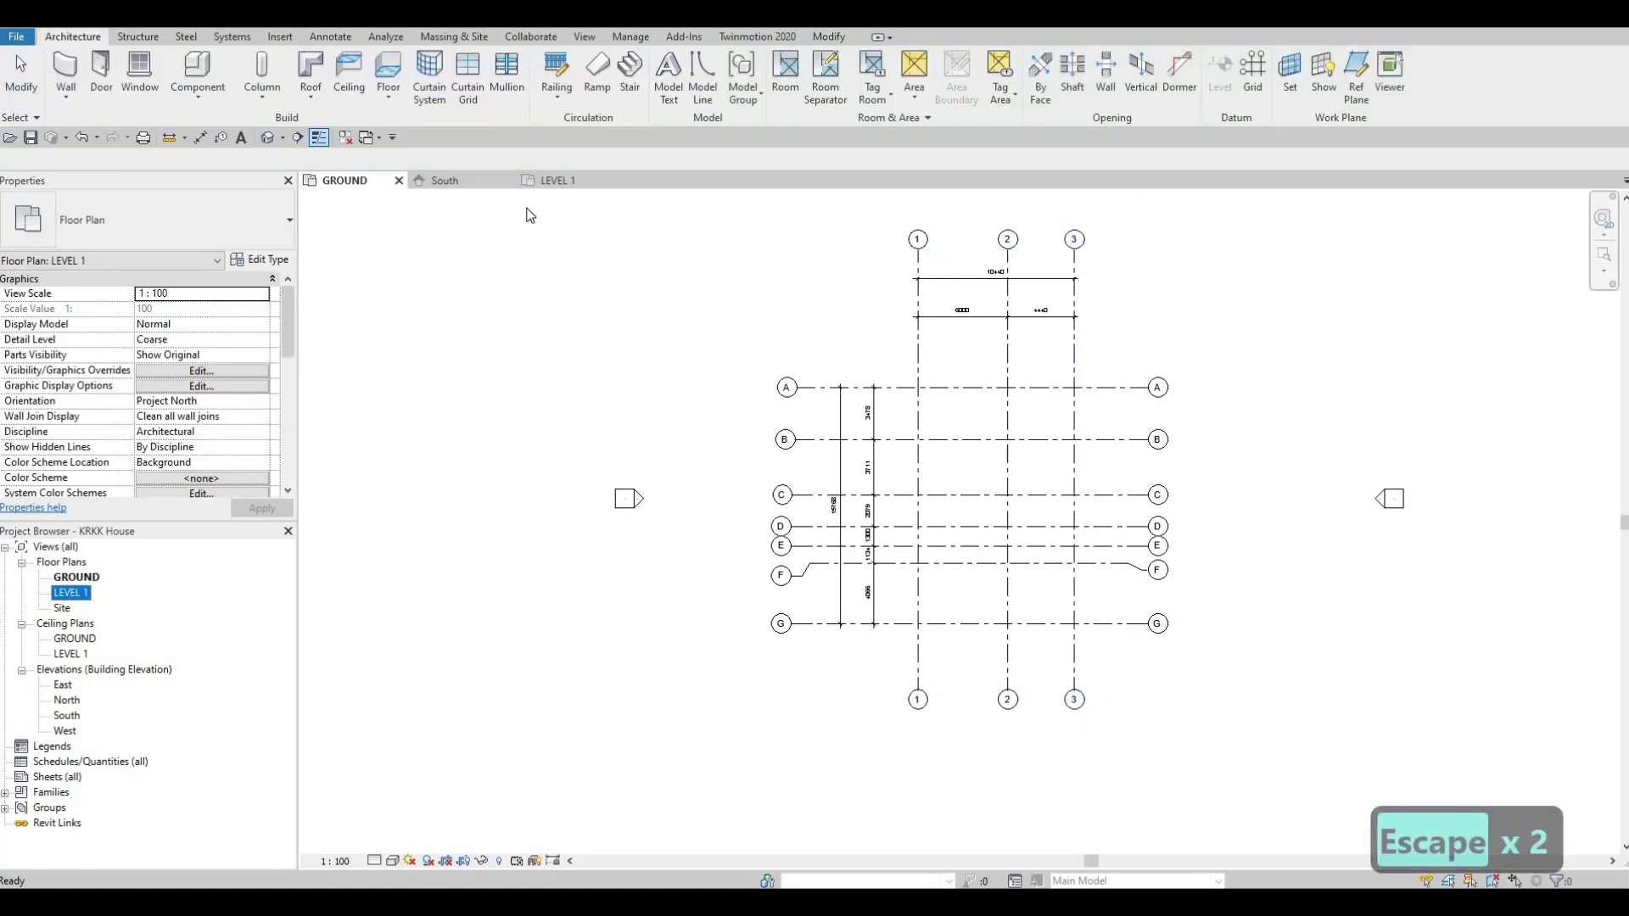
click(458, 181)
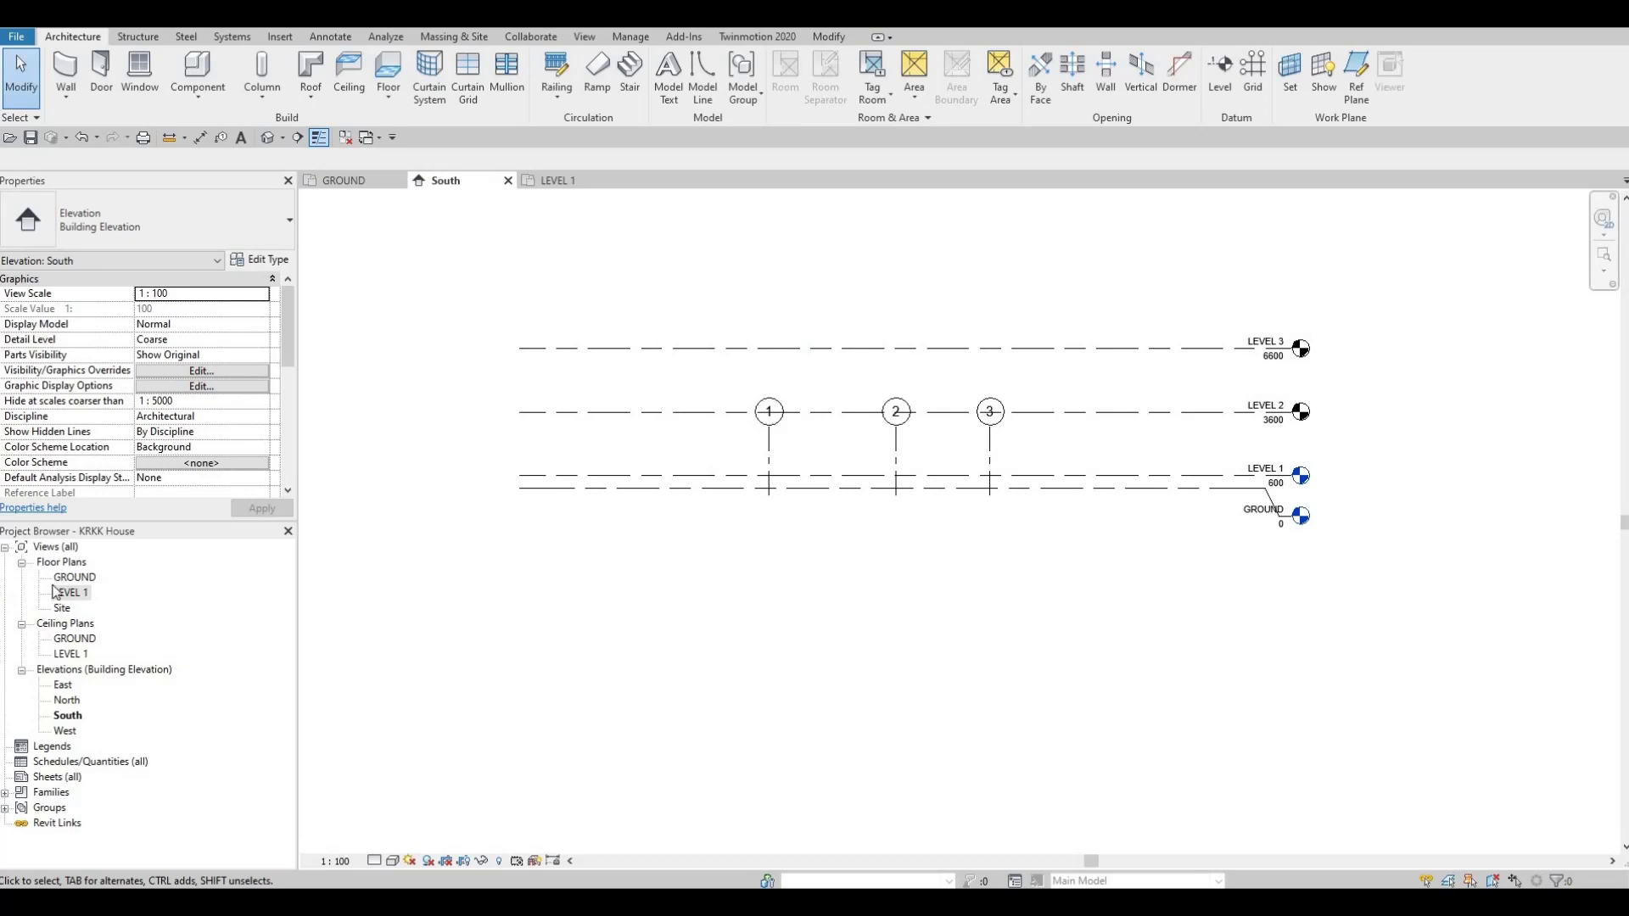
Create floor plan views for LEVEL 2 and LEVEL 3, and open both plans to check which grids they show.
click(585, 38)
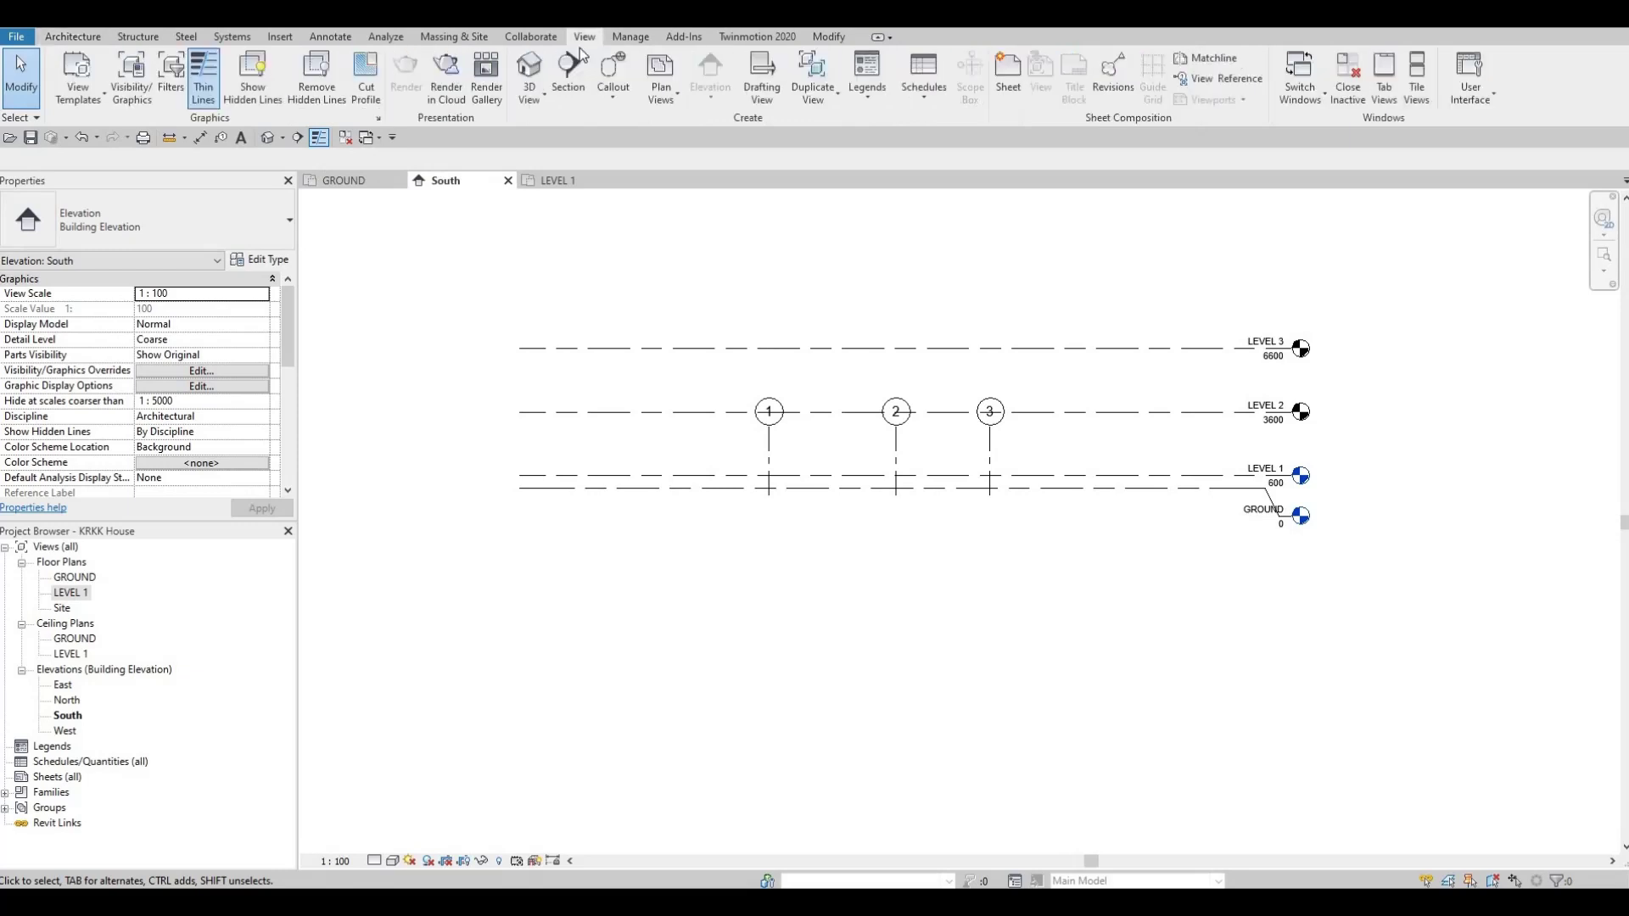
click(663, 84)
click(692, 126)
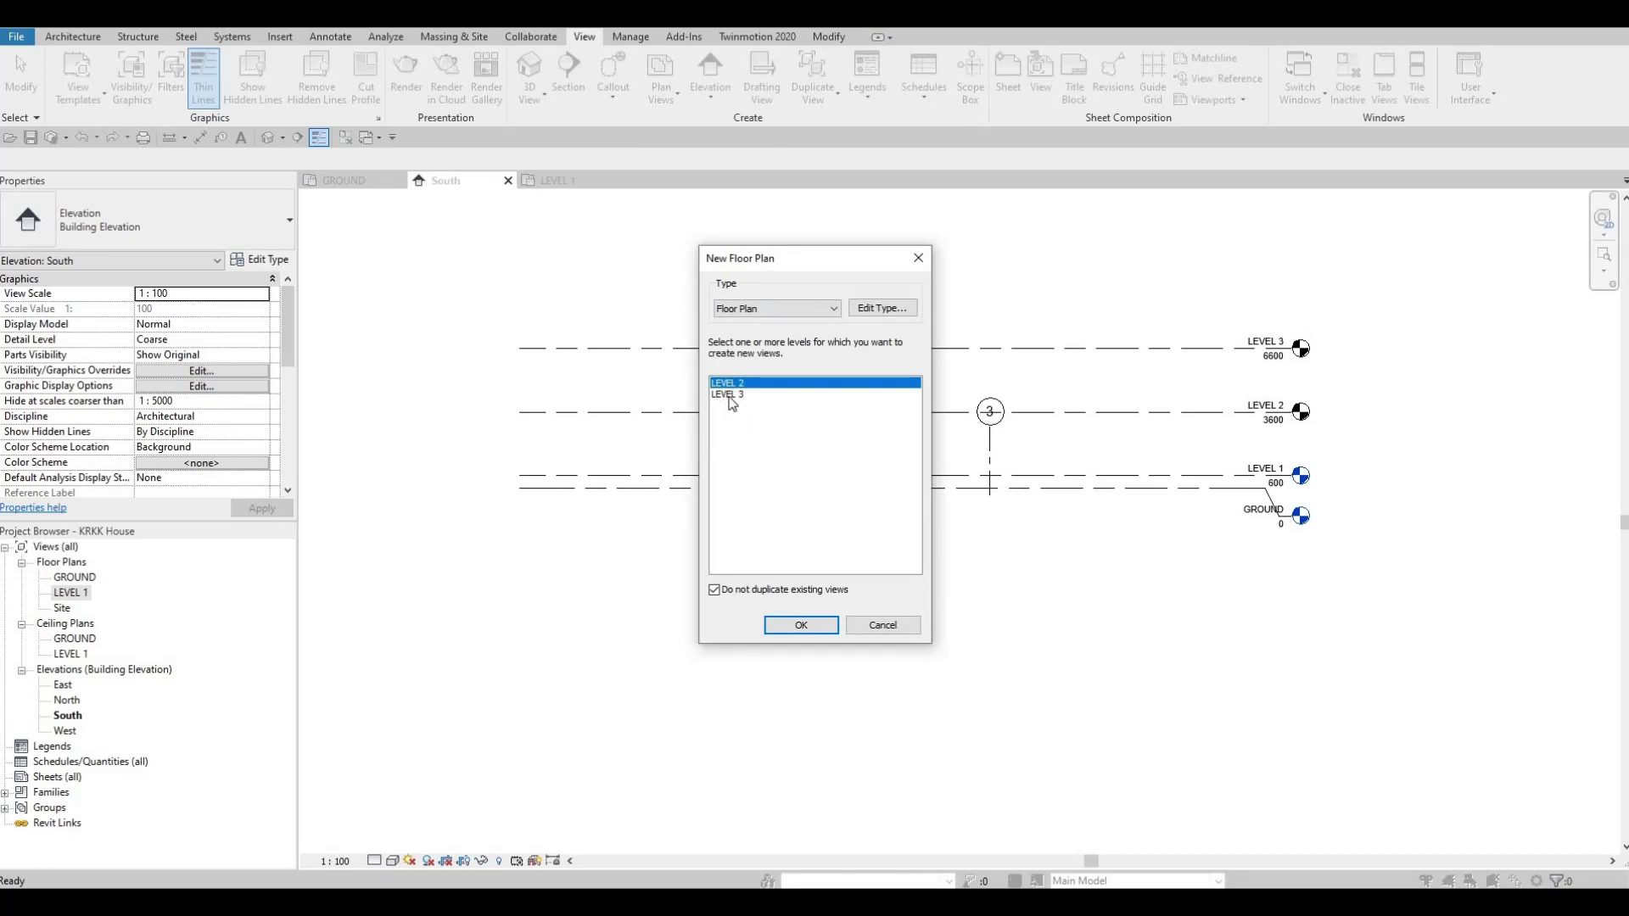
shift+click(730, 395)
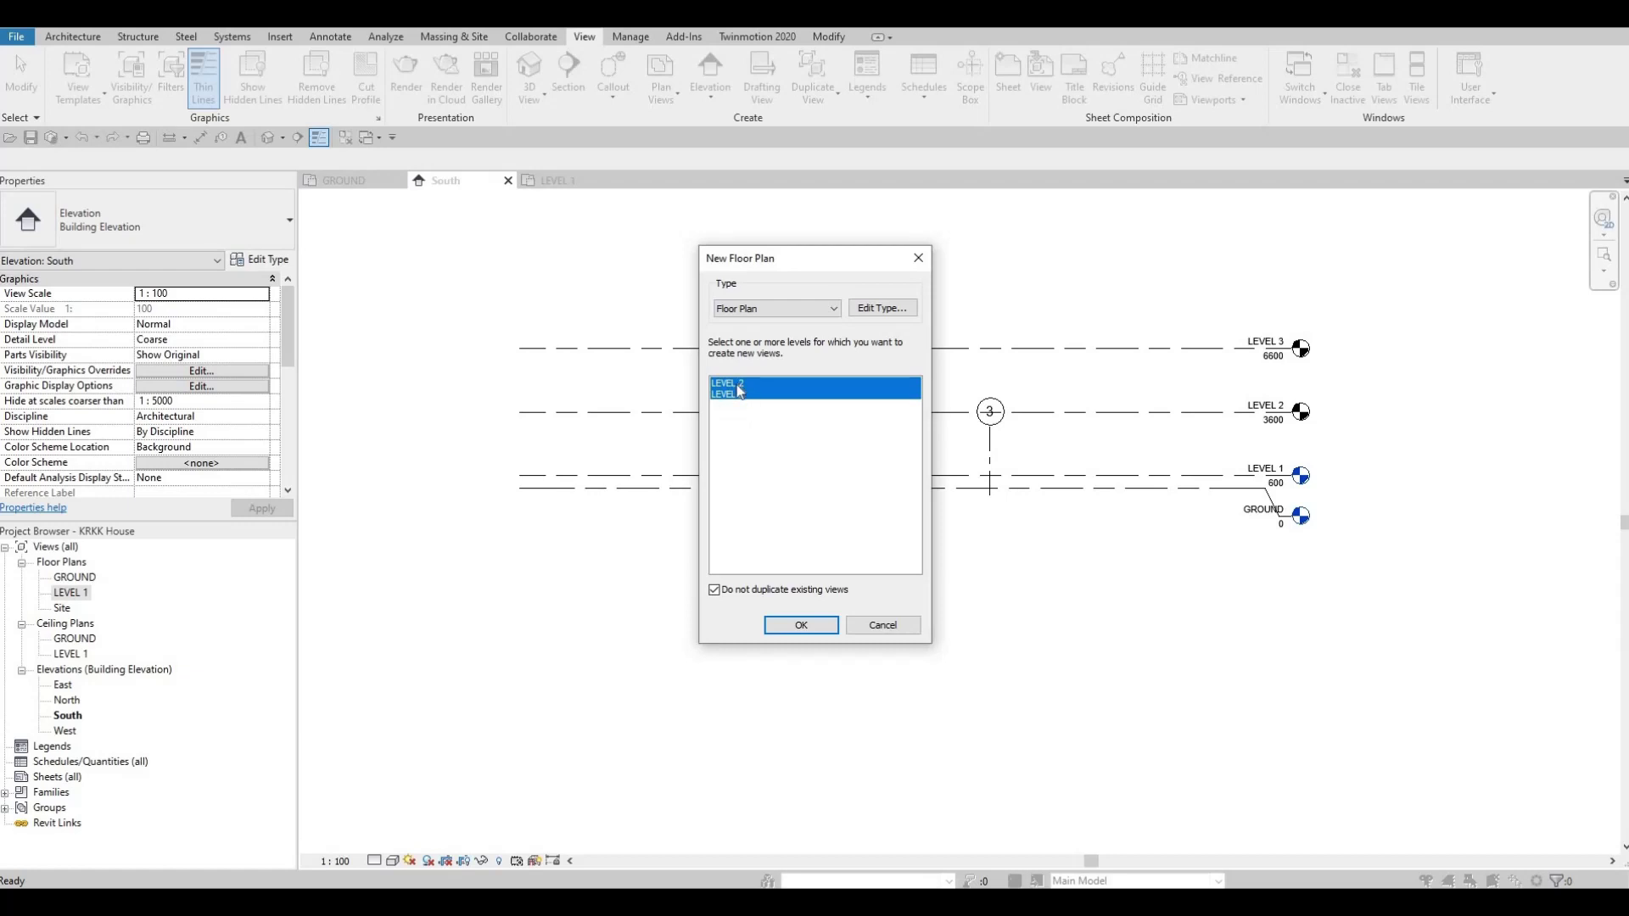
ctrl+click(726, 397)
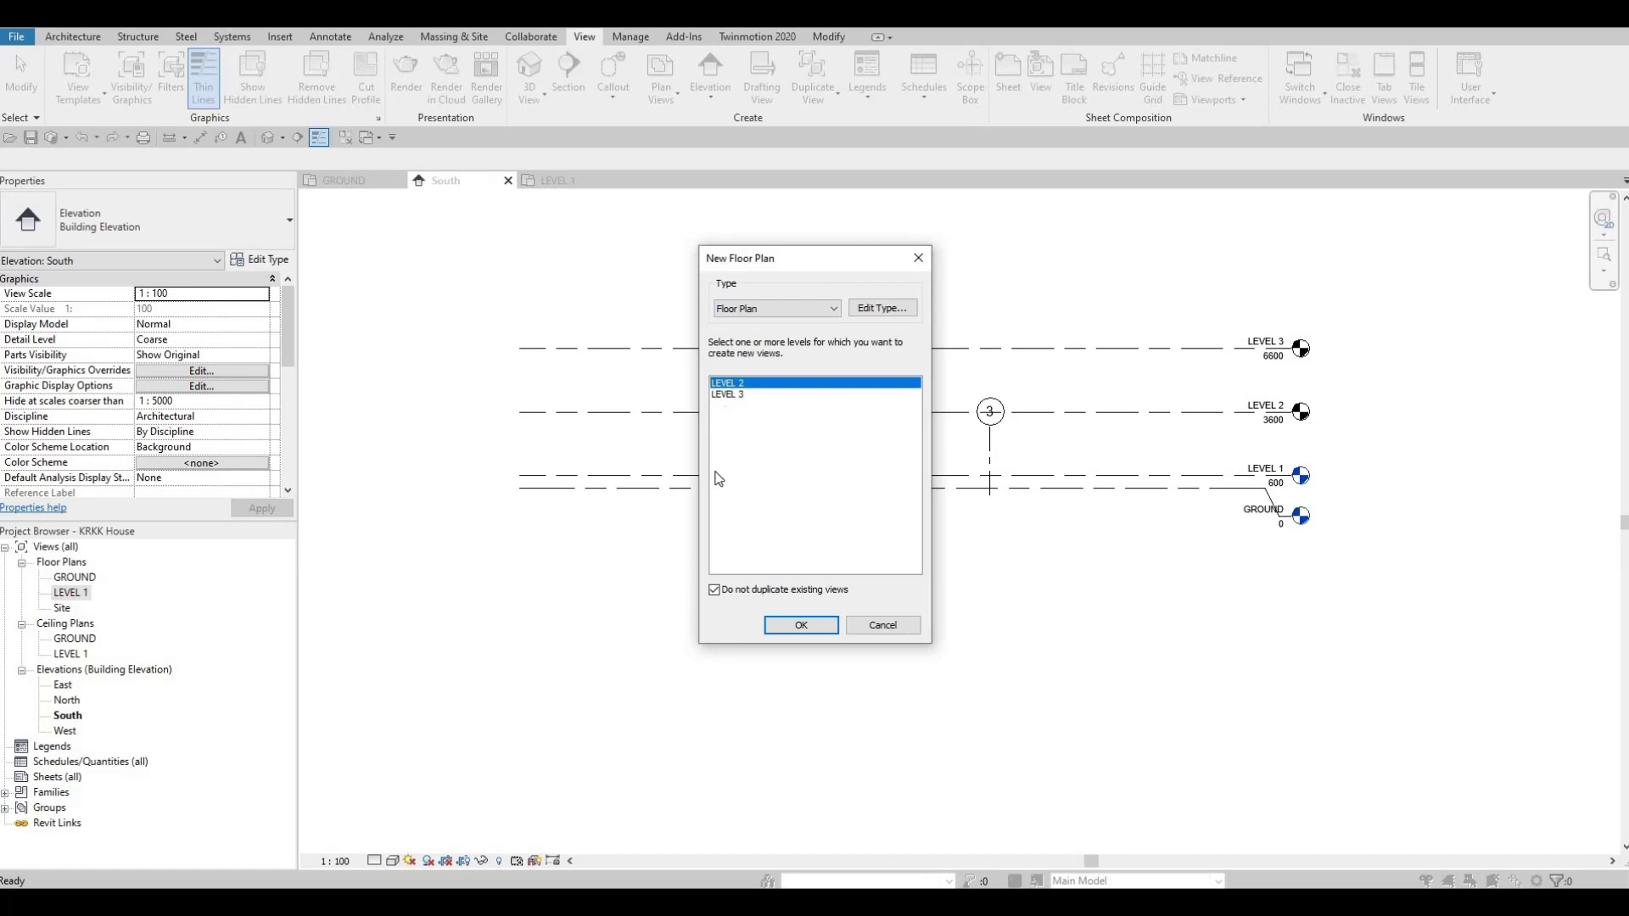
key(shift+Down)
click(797, 626)
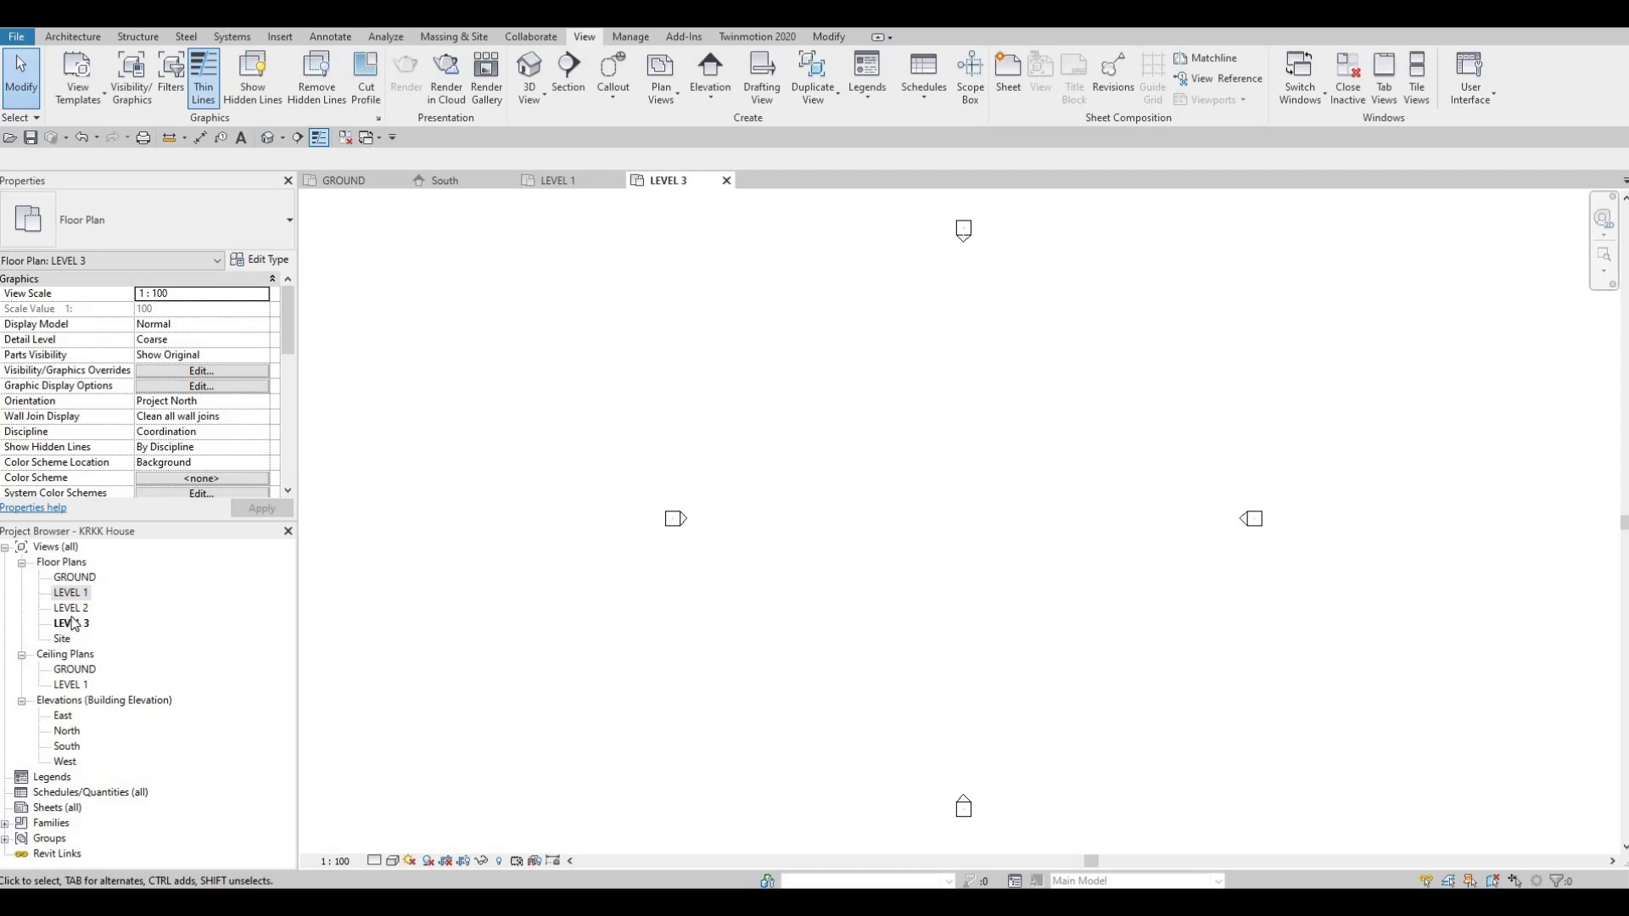
double_click(72, 609)
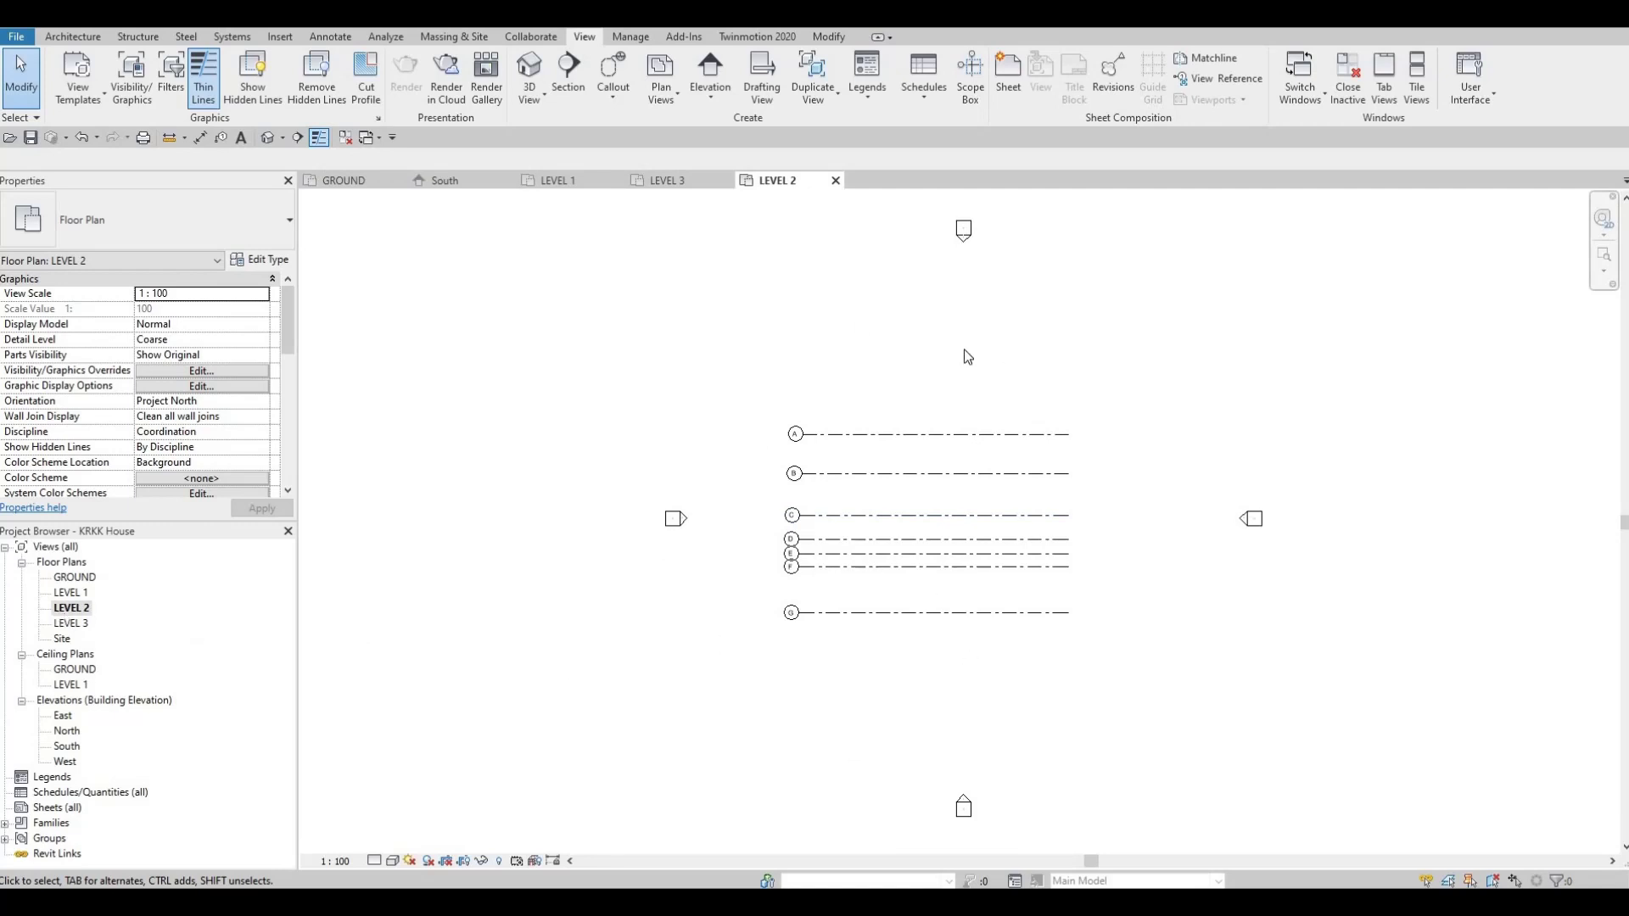
double_click(70, 626)
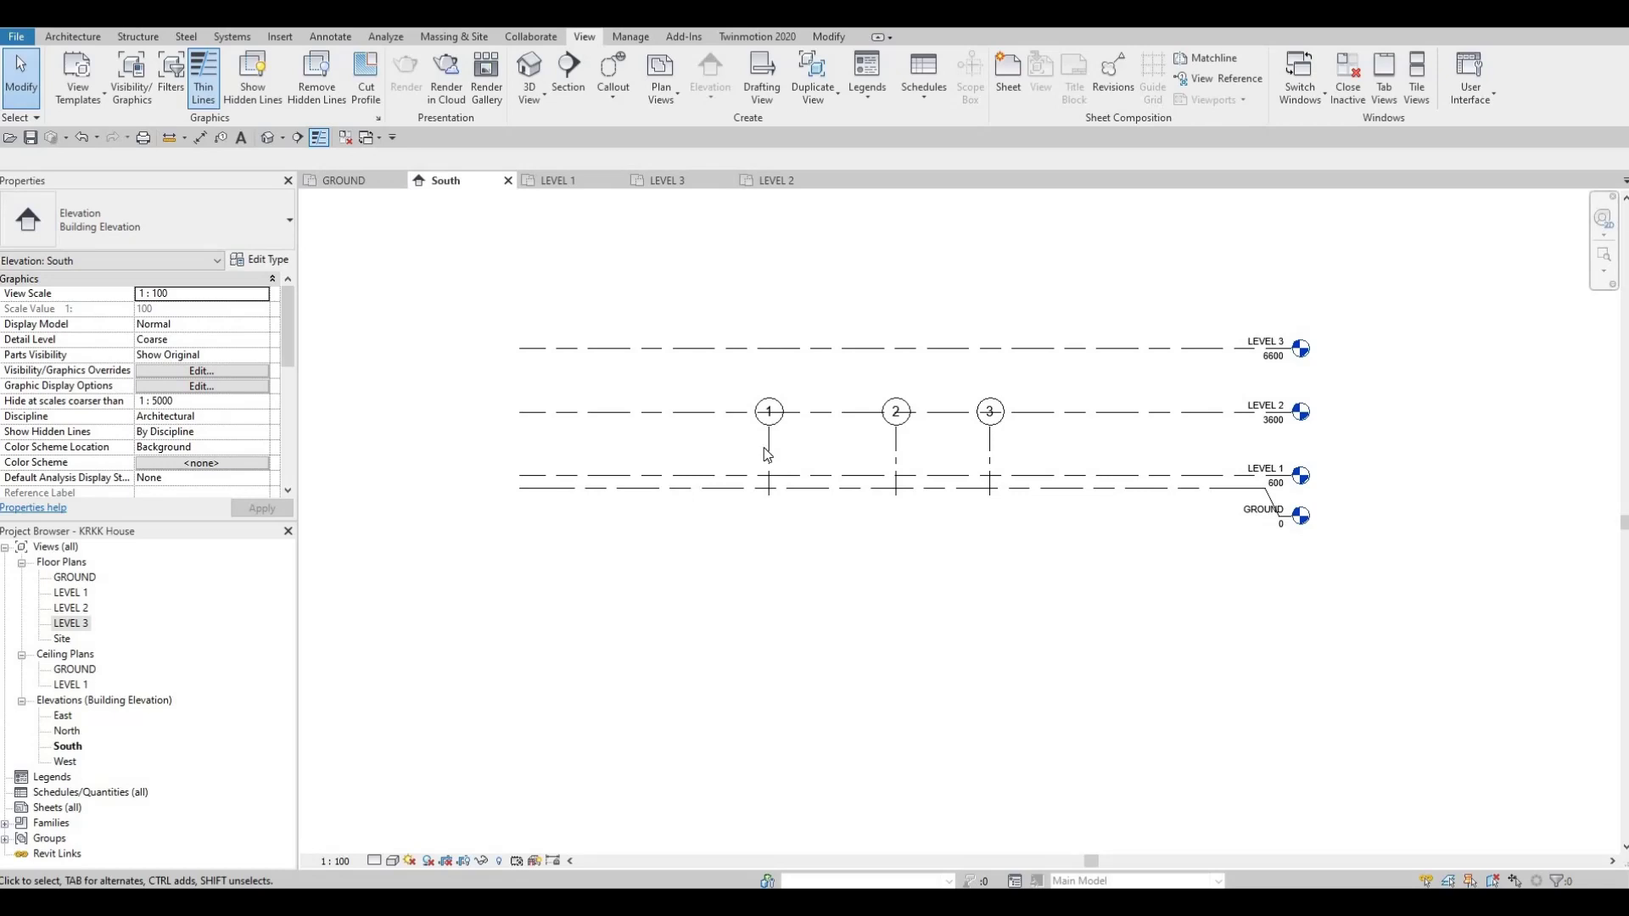
Extend the numbered grids upward in the South elevation so their heads sit well above LEVEL 3.
click(768, 448)
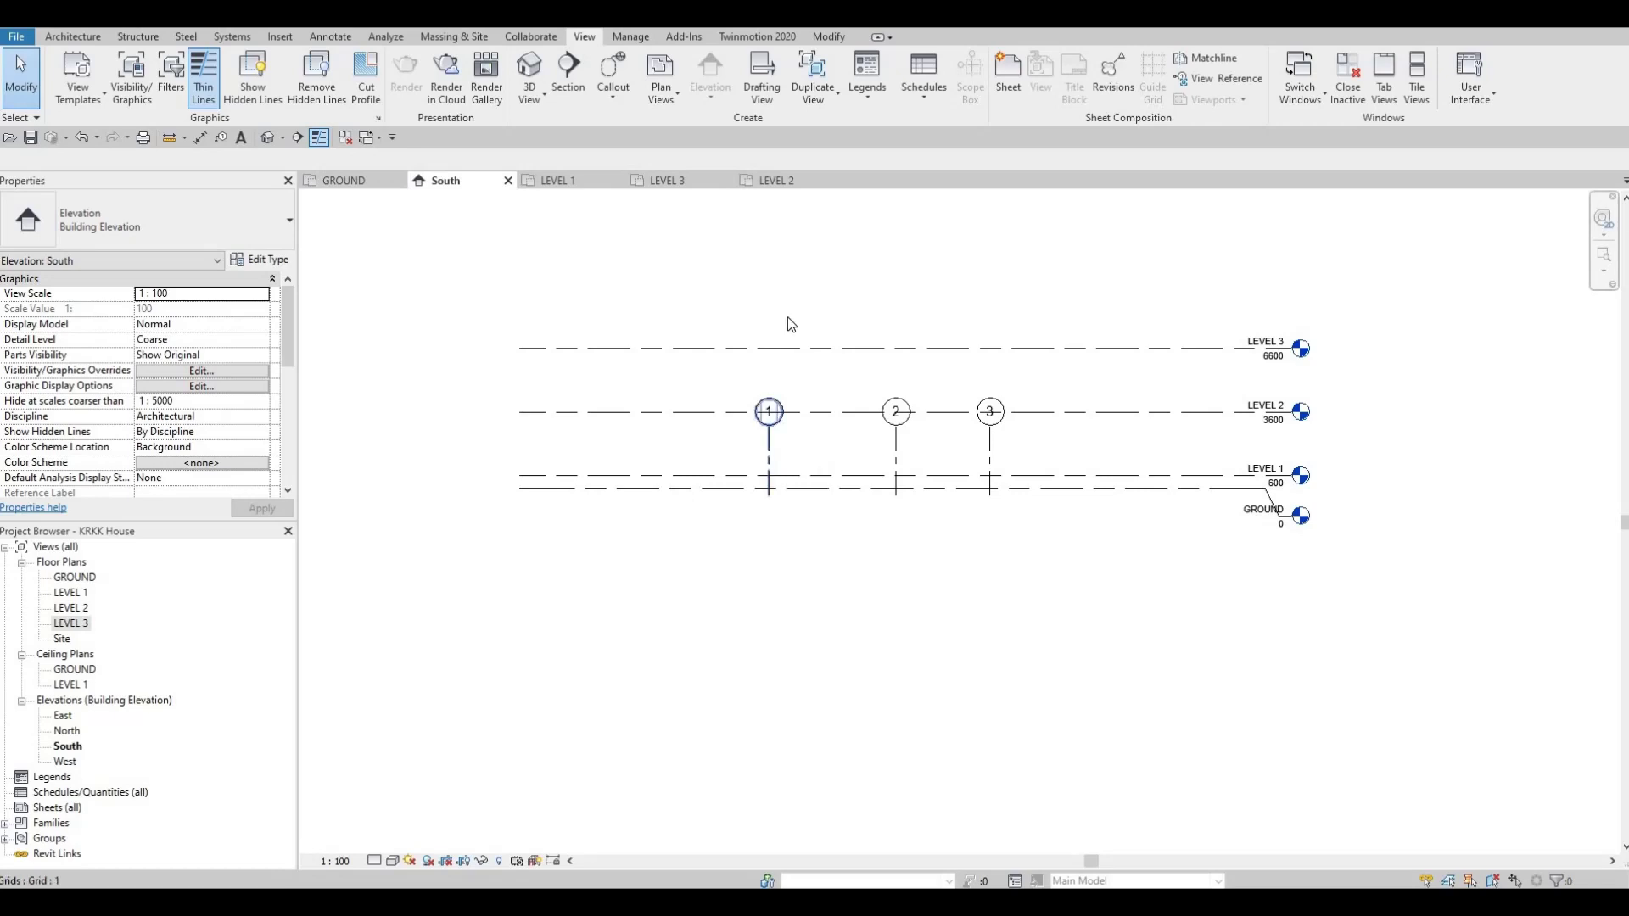
key(Escape)
click(896, 446)
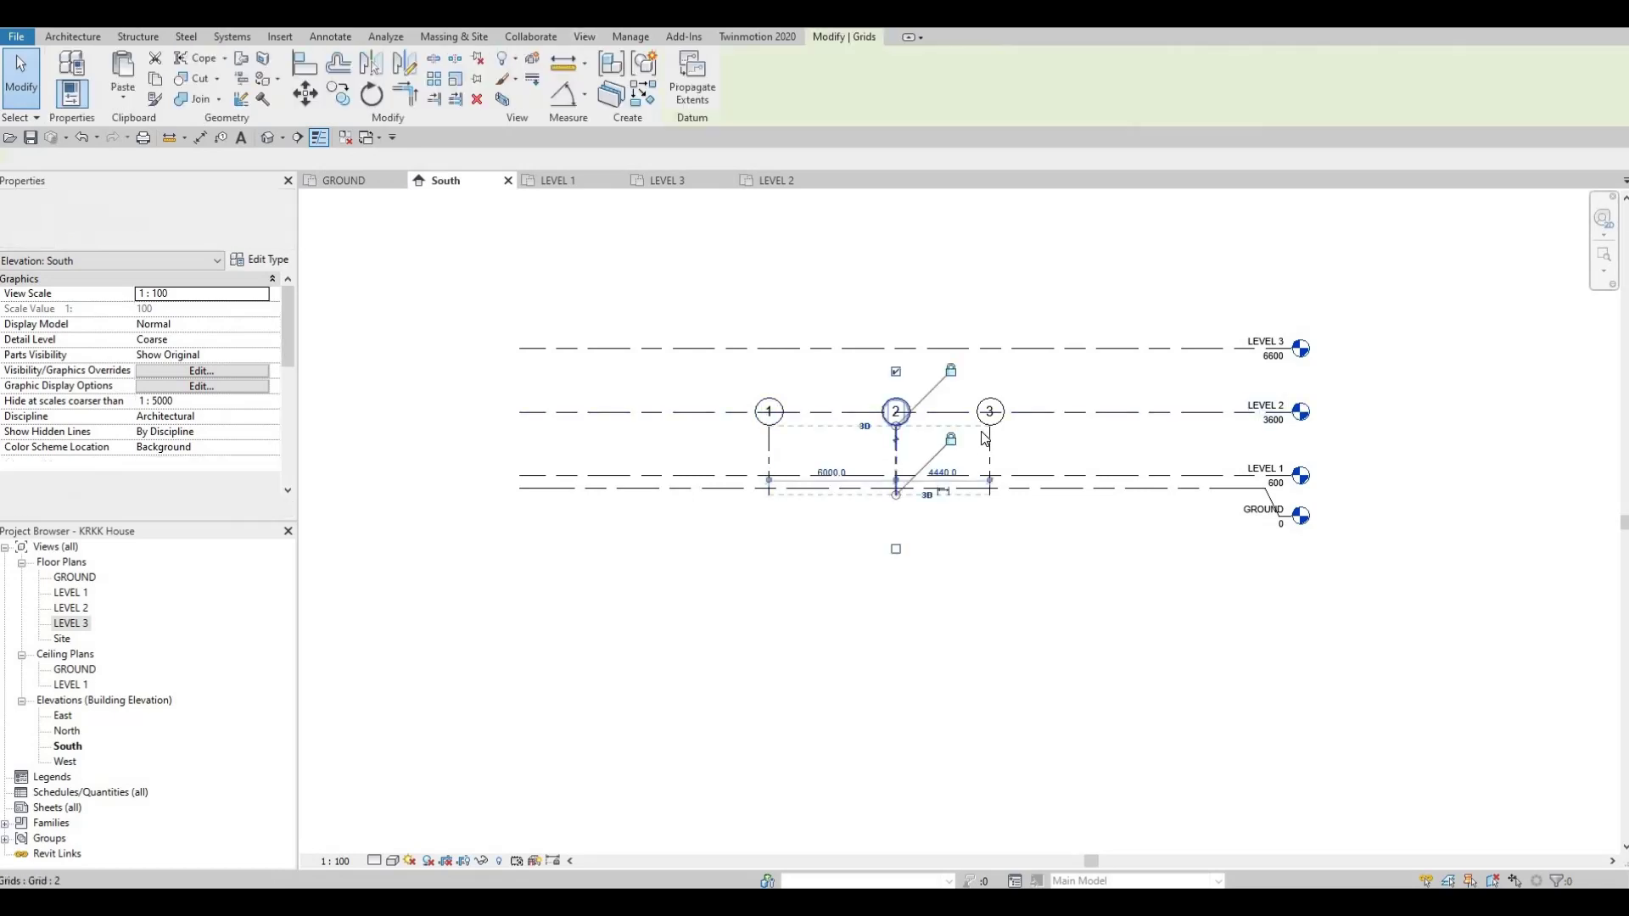
drag(896, 426, 912, 251)
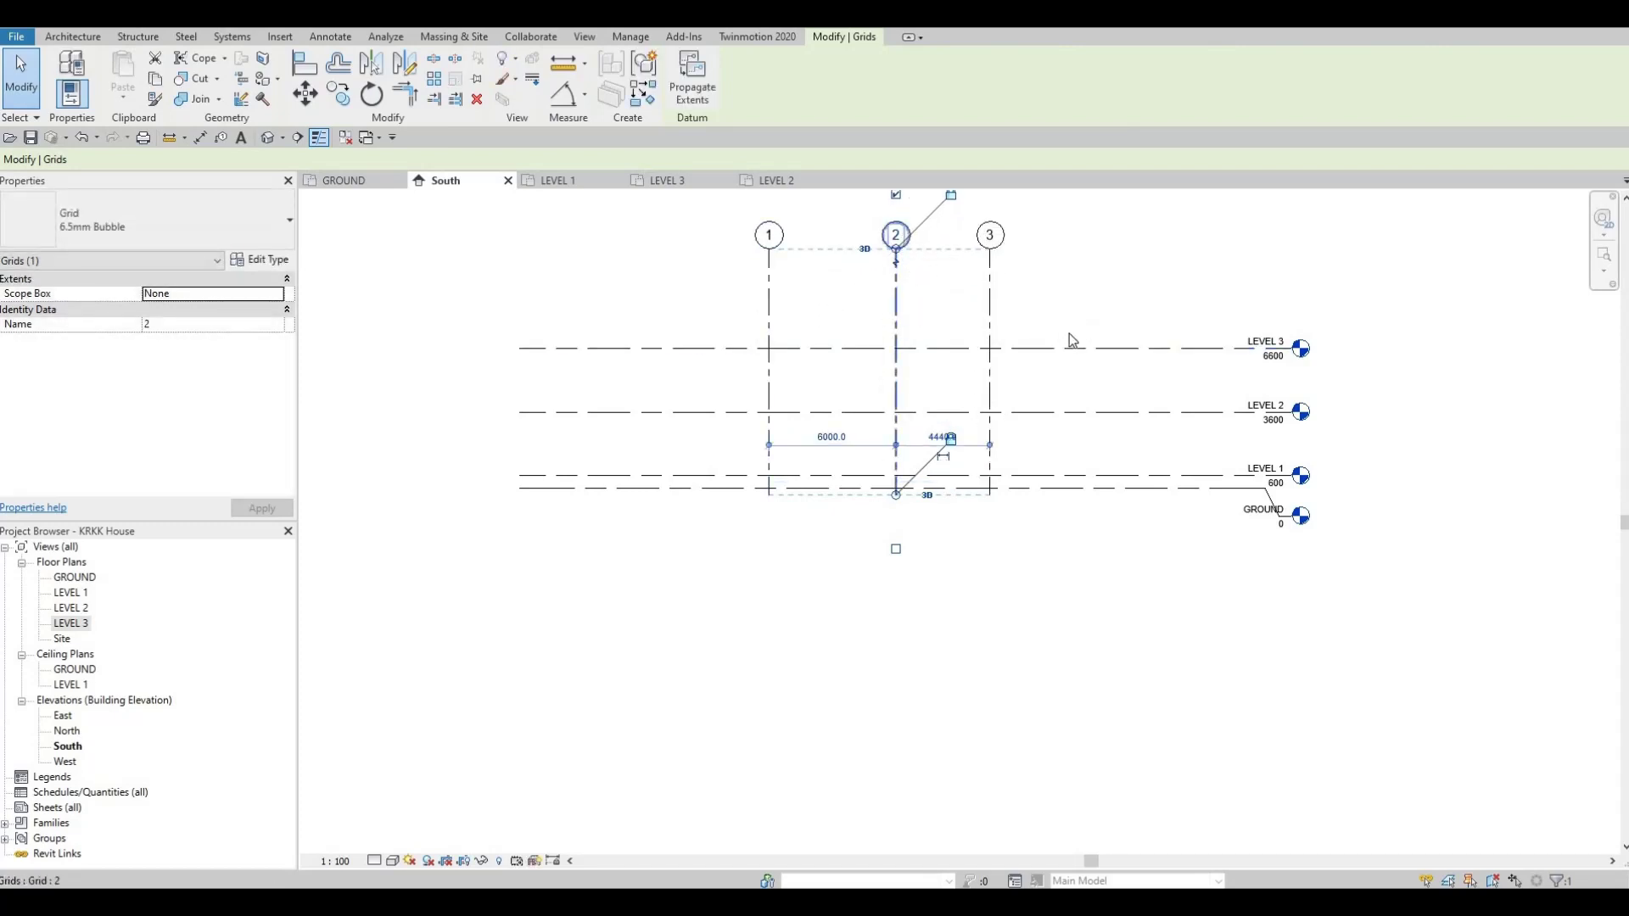
Check the numbered grids in the LEVEL 2, LEVEL 3 and LEVEL 1 floor plans and return to the South elevation.
double_click(69, 607)
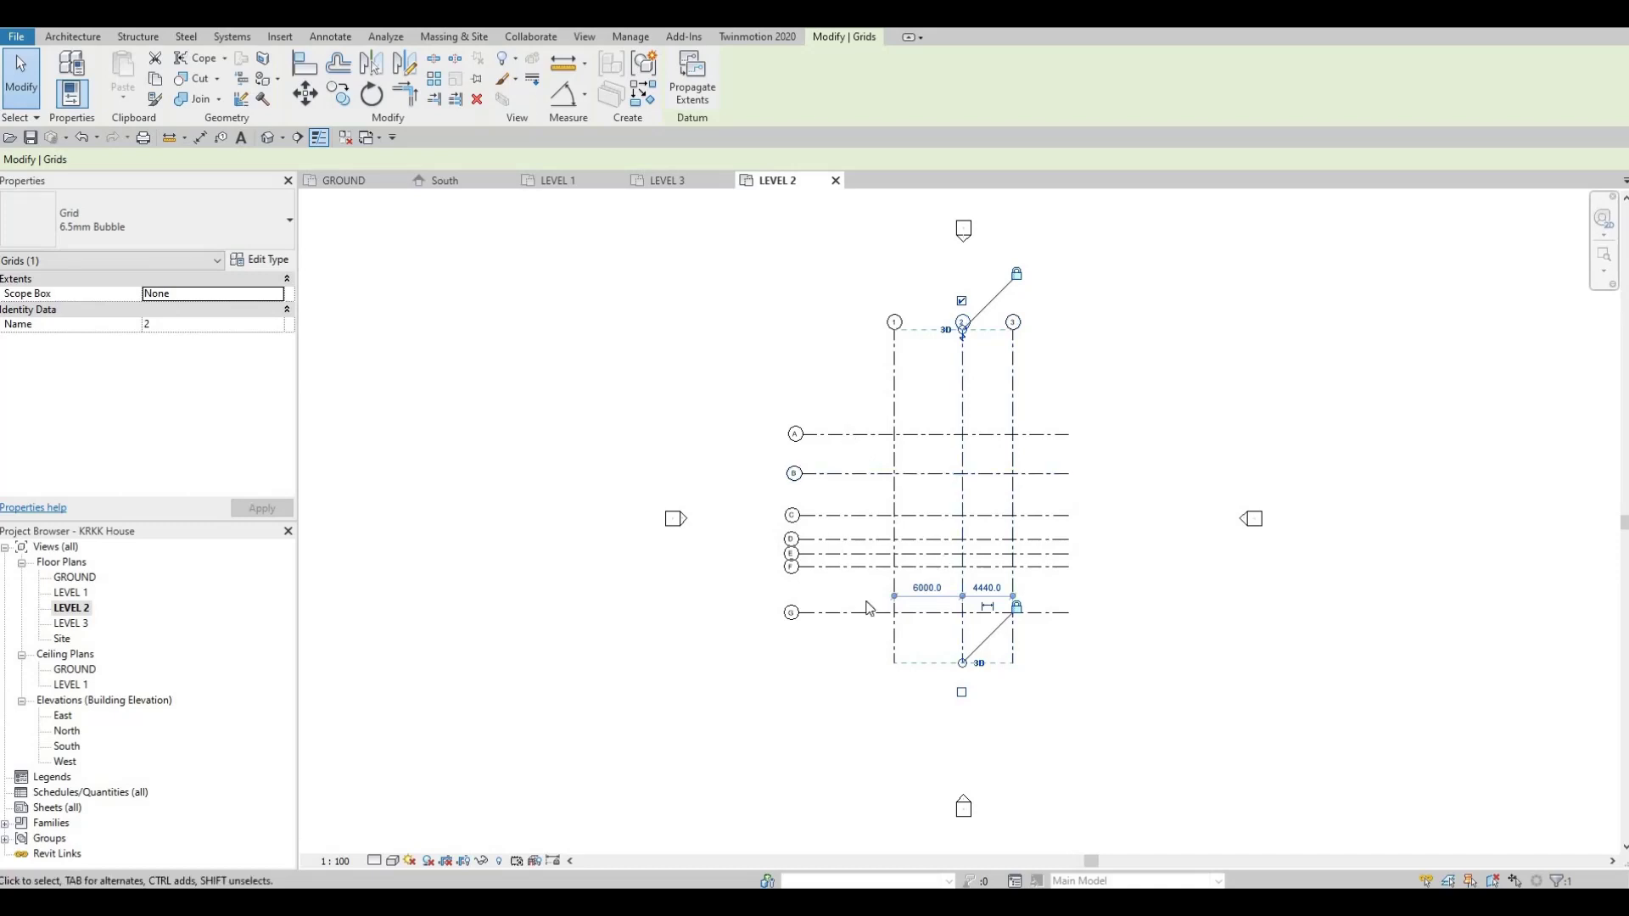
double_click(71, 624)
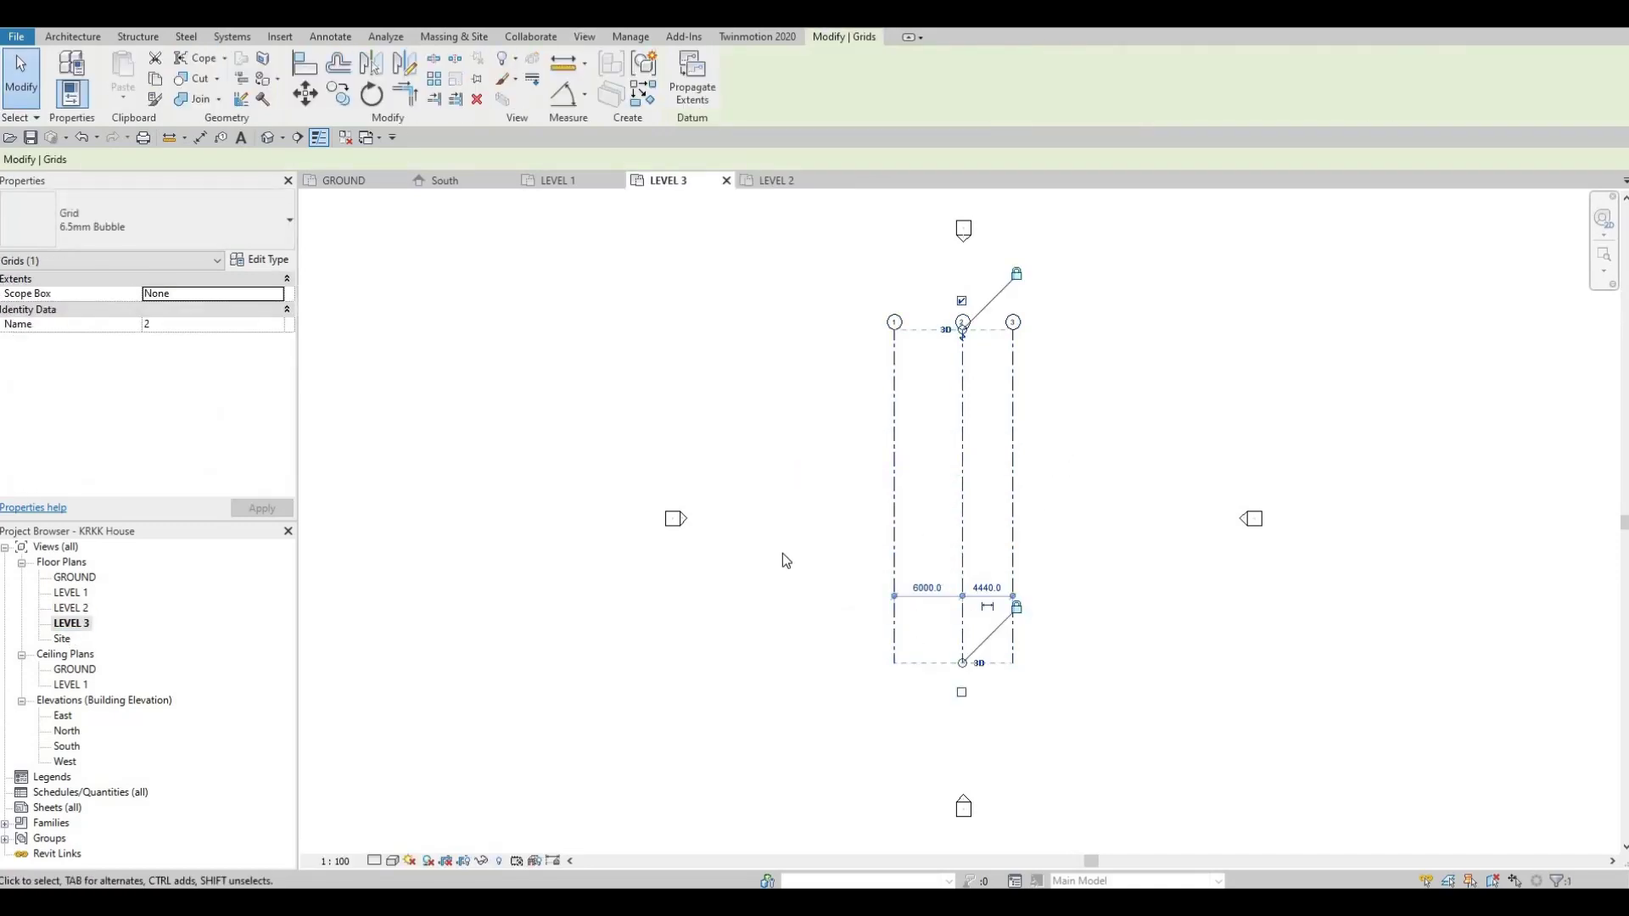
double_click(72, 607)
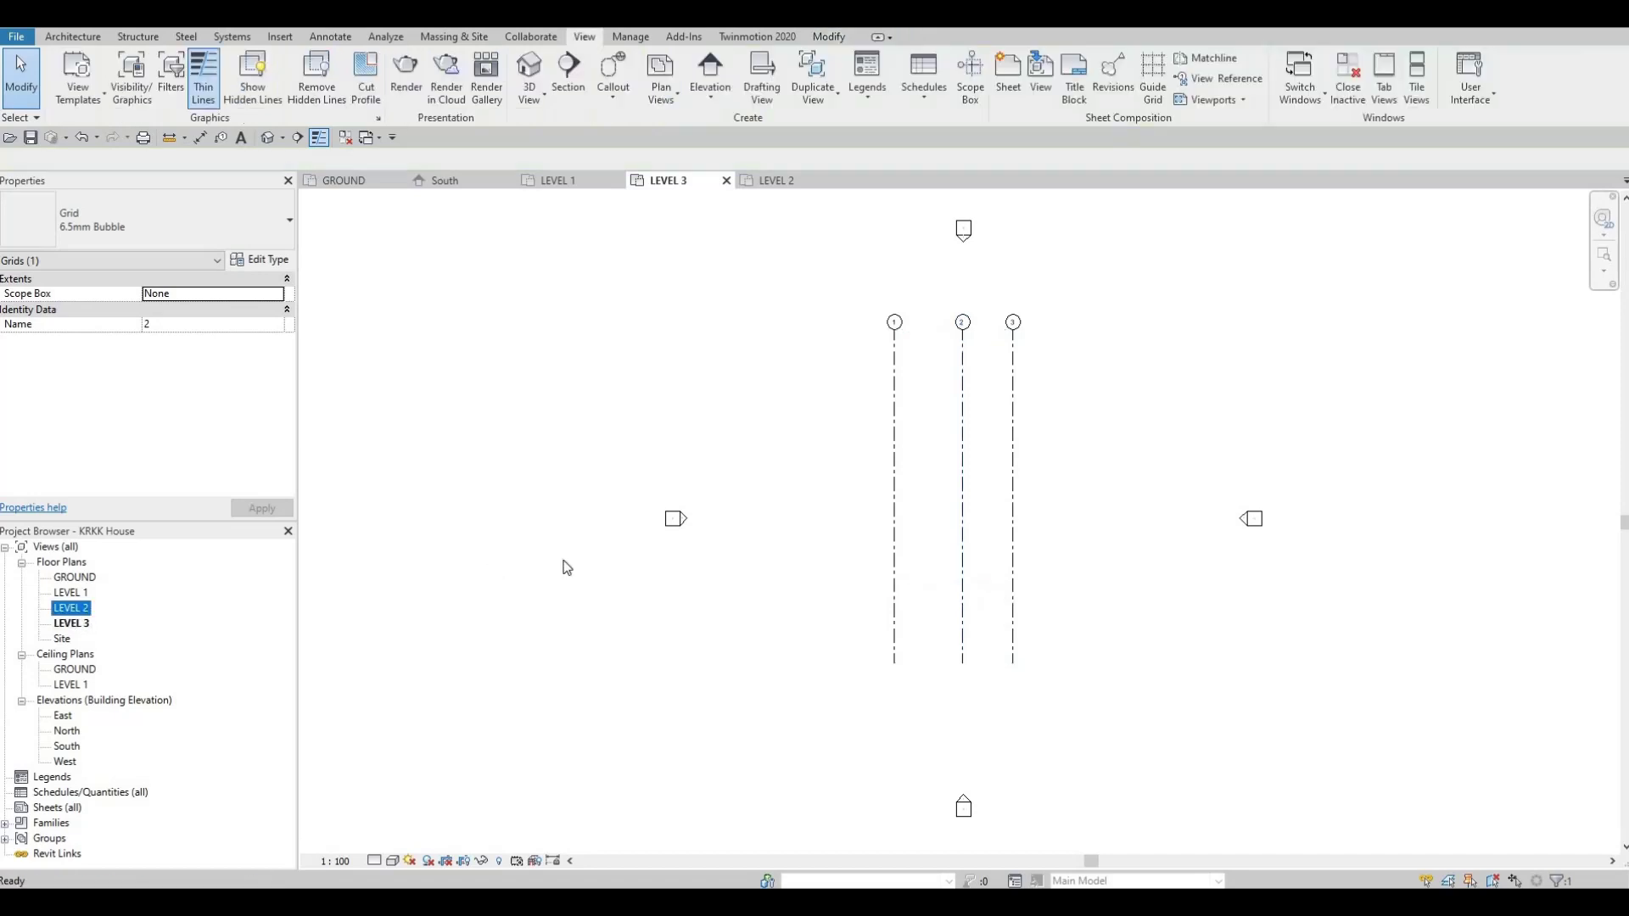
double_click(72, 592)
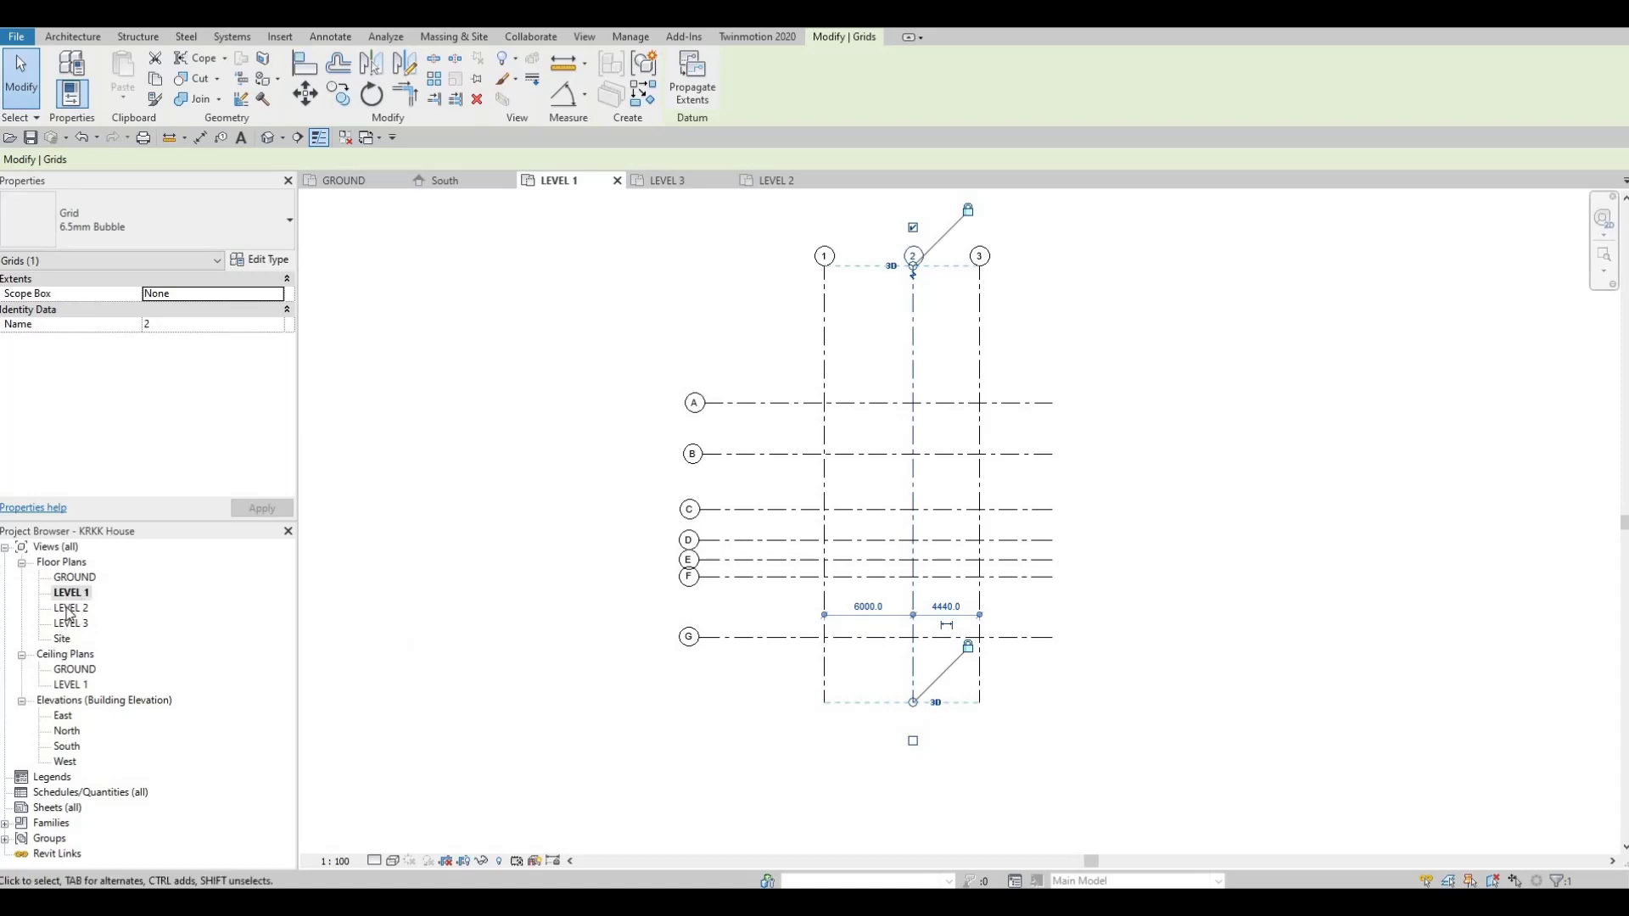
click(468, 183)
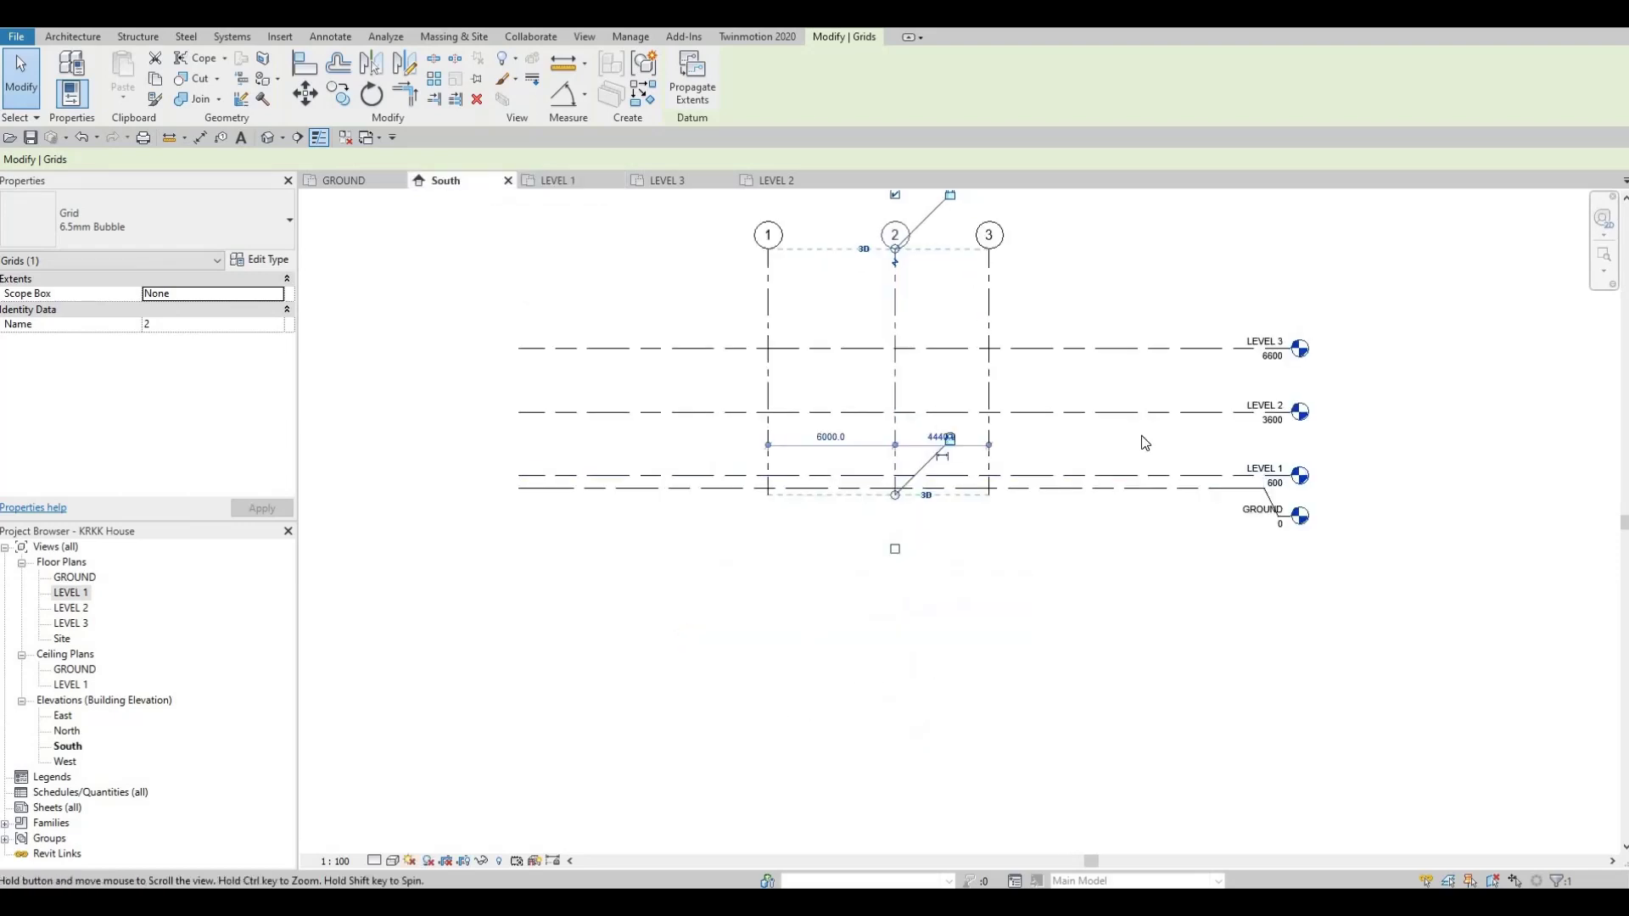
middle_drag(1143, 444, 1109, 556)
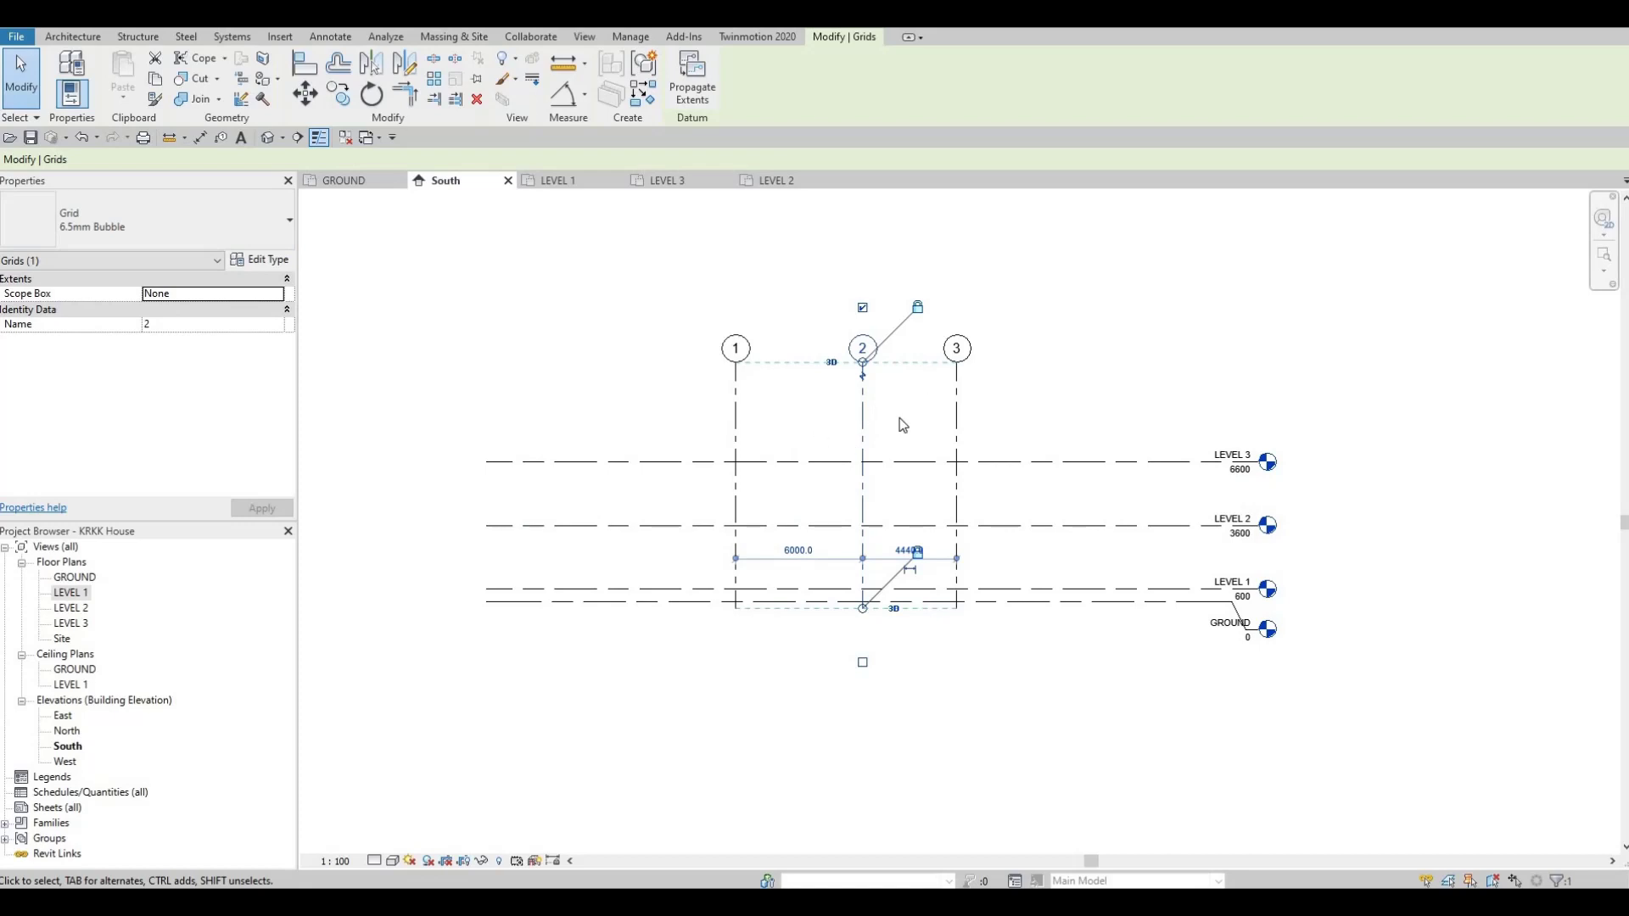
Extend the lettered grids A to G upward in the East elevation so their heads sit well above LEVEL 3.
double_click(66, 718)
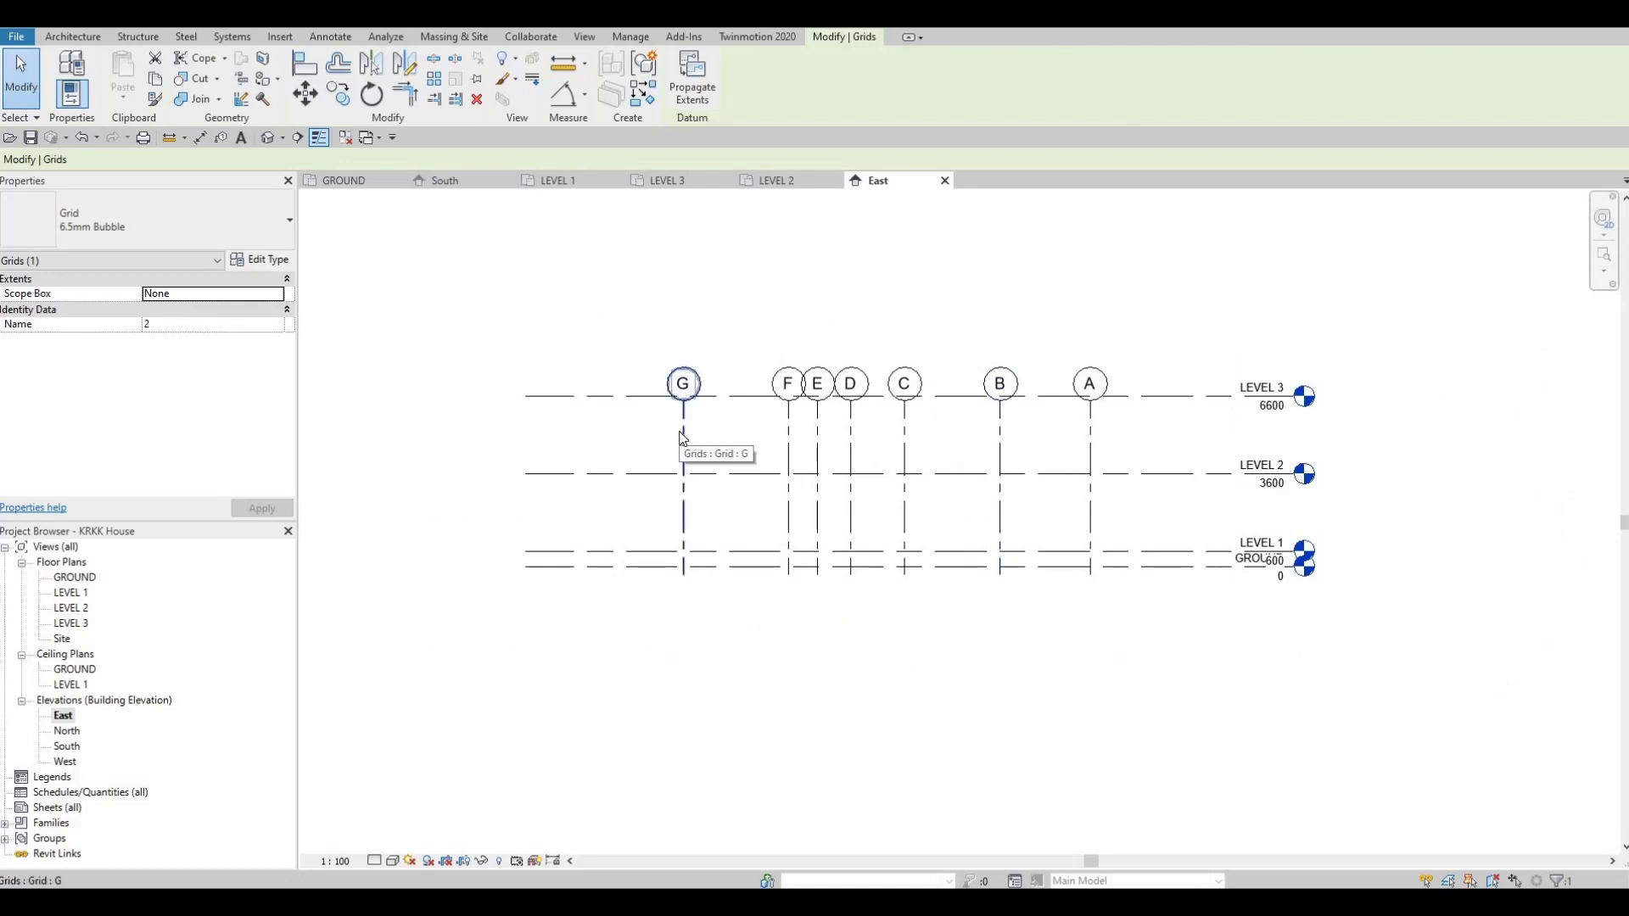
double_click(71, 624)
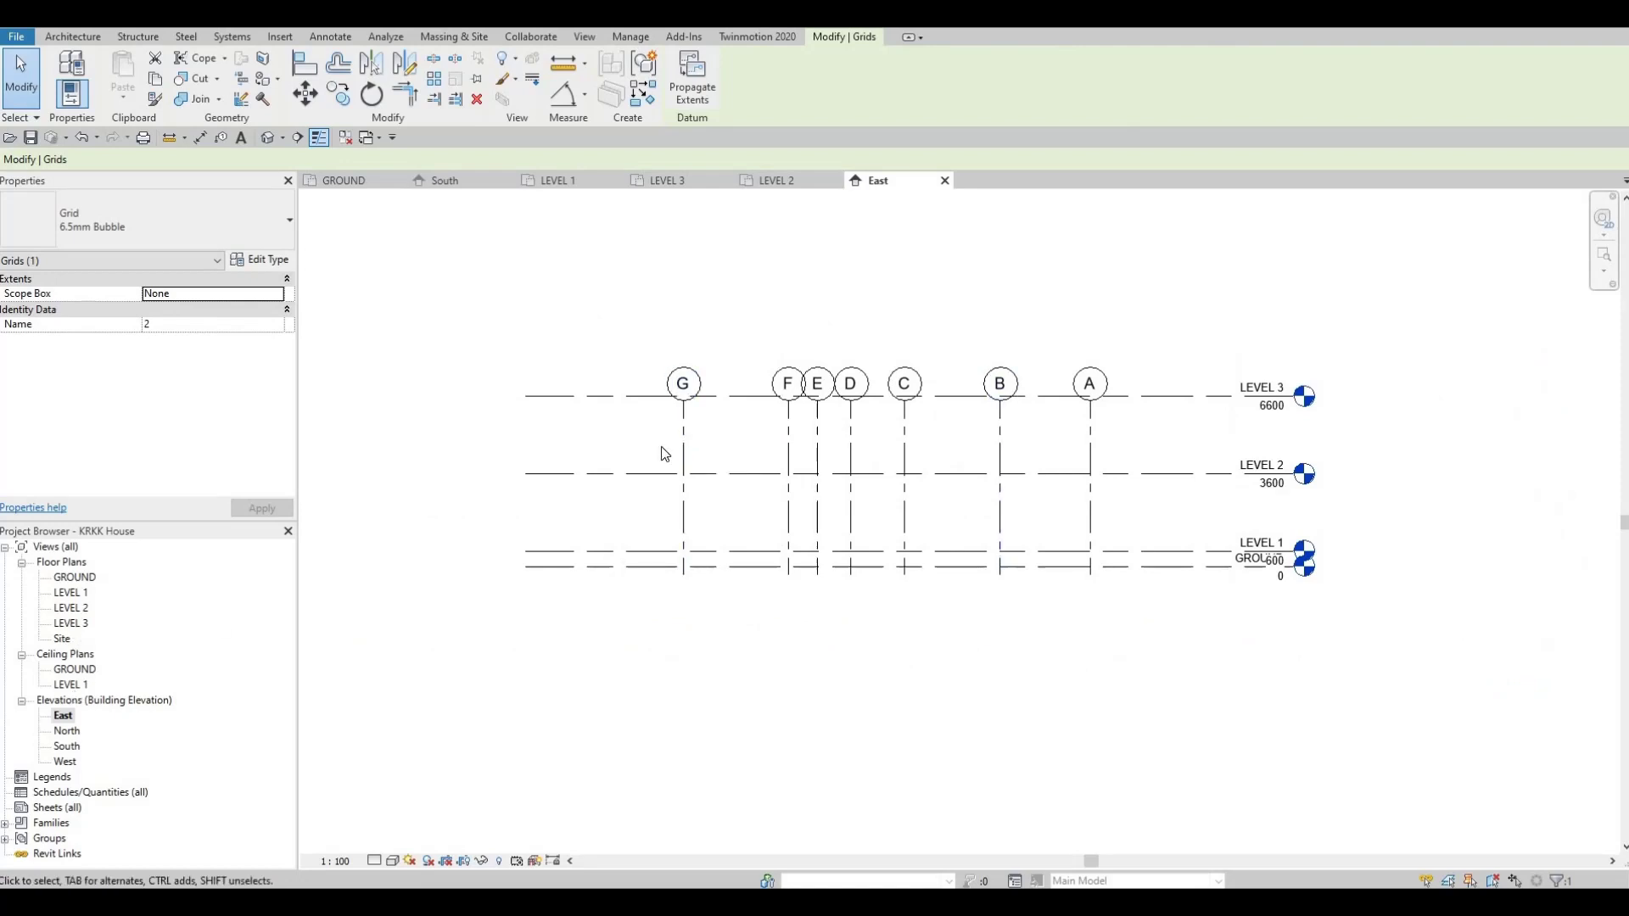
double_click(63, 717)
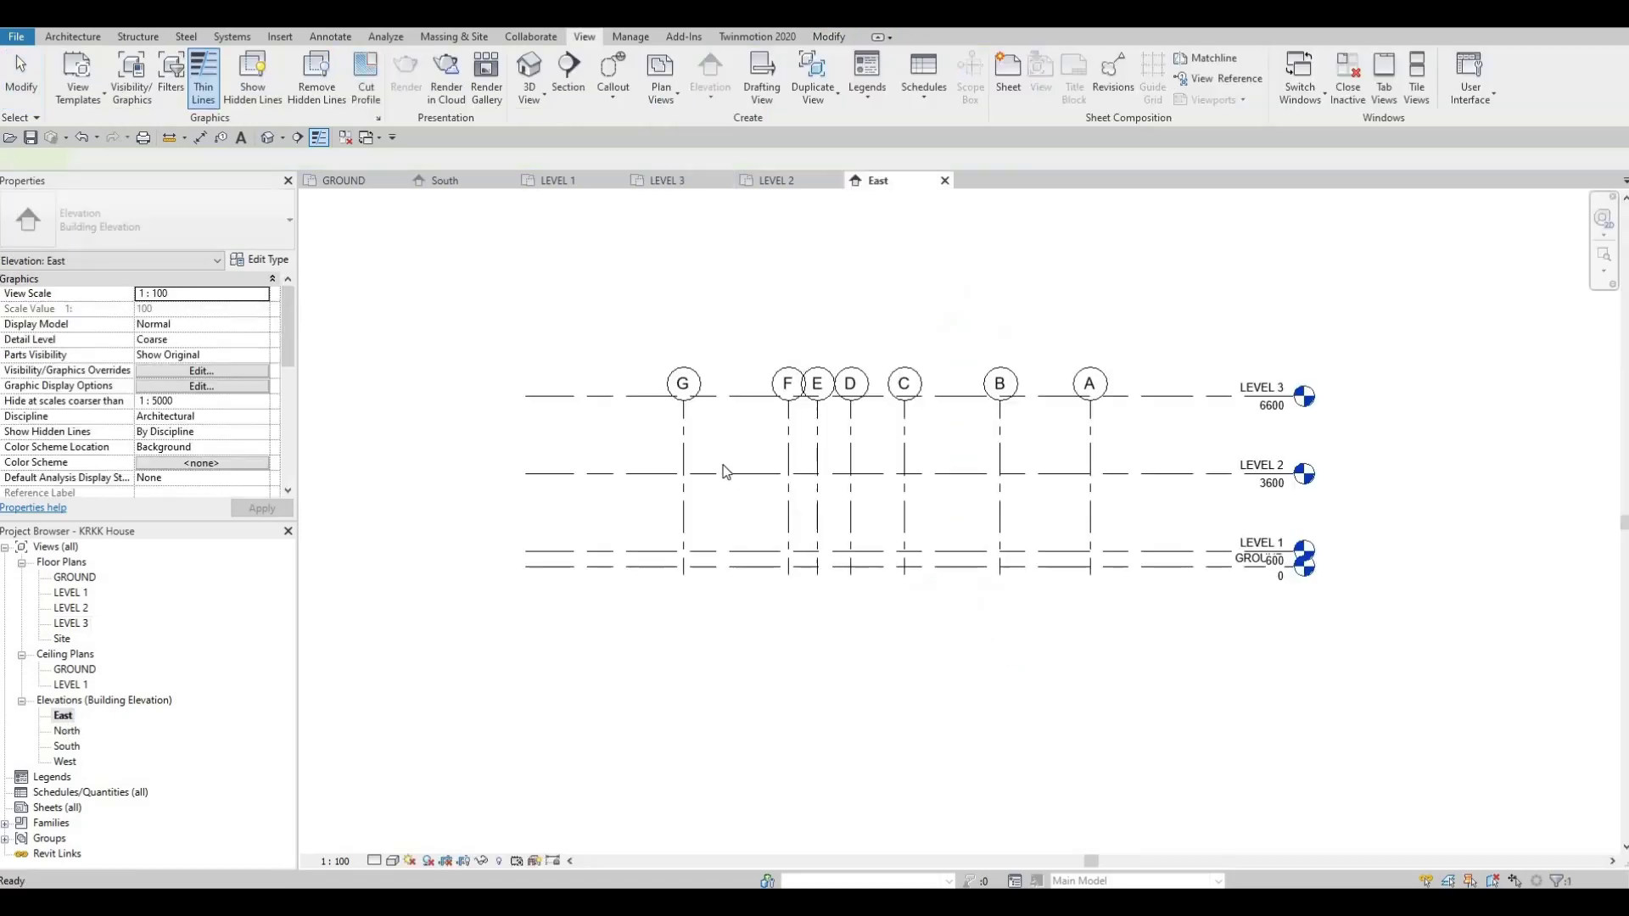
click(685, 409)
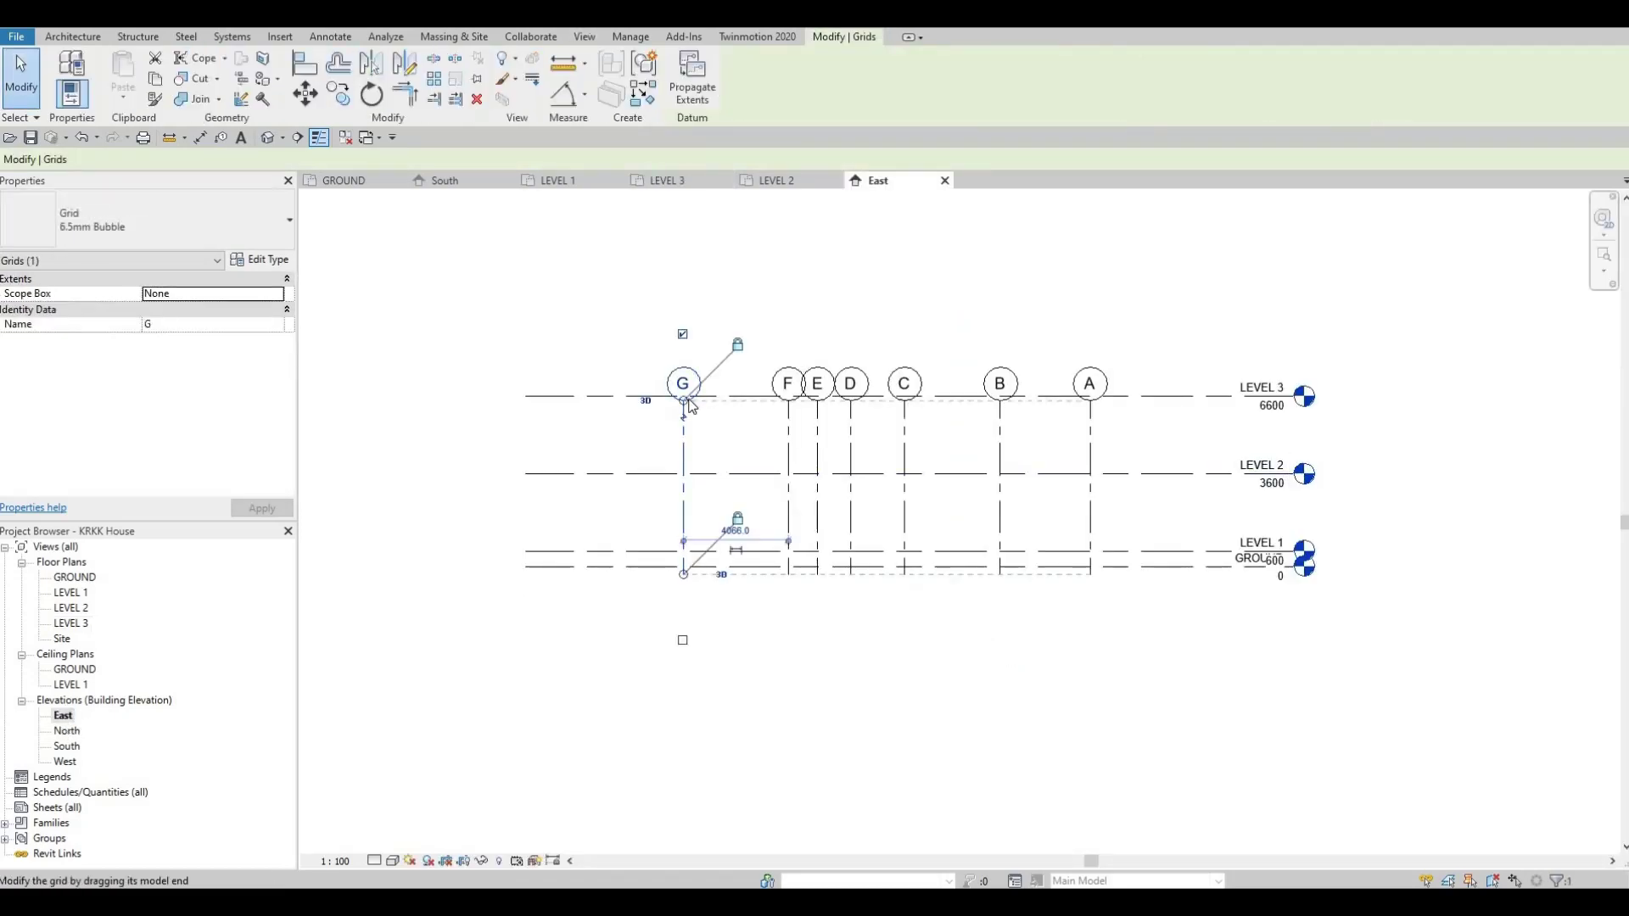
drag(693, 301, 693, 297)
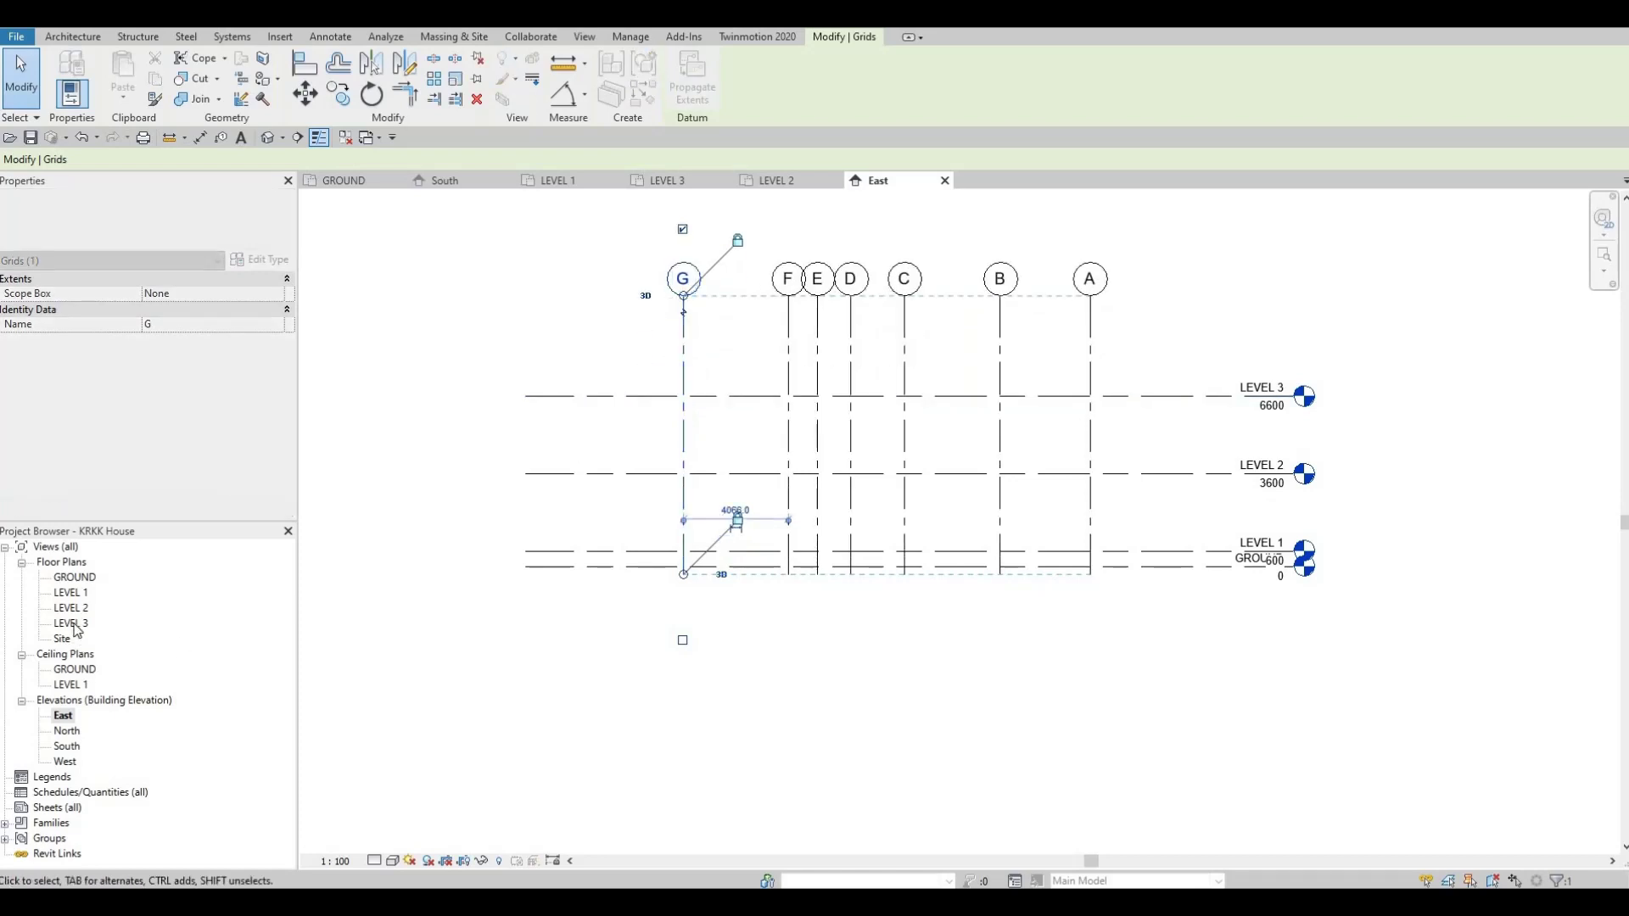
Check the grids in the LEVEL 3 floor plan and in the North, South and West elevations.
double_click(70, 623)
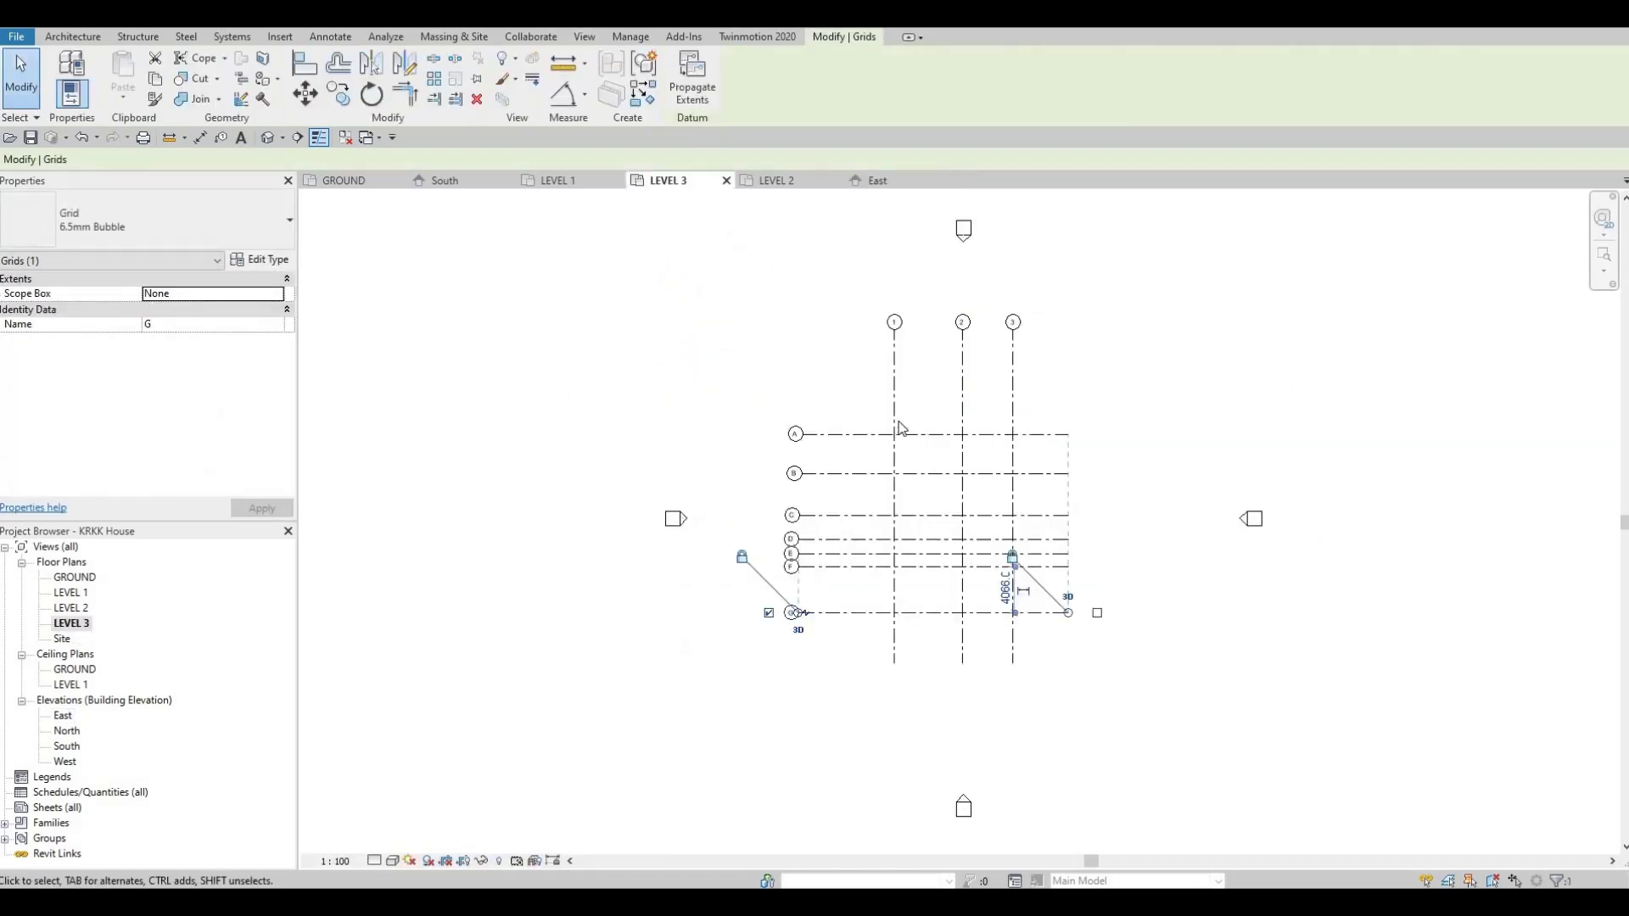
click(64, 731)
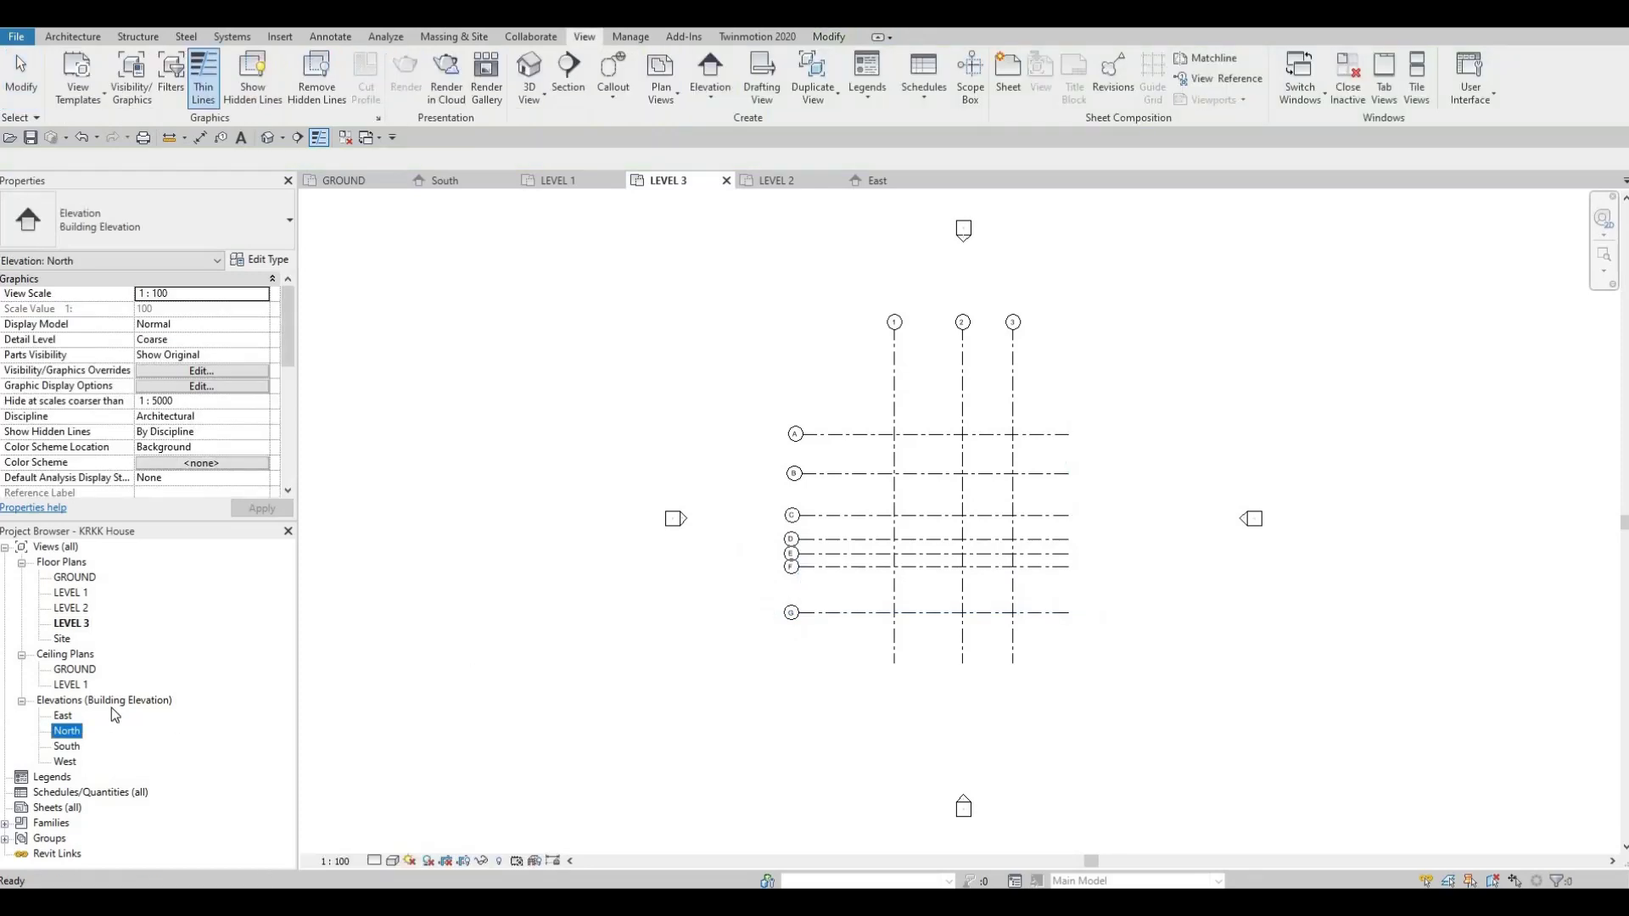
double_click(63, 731)
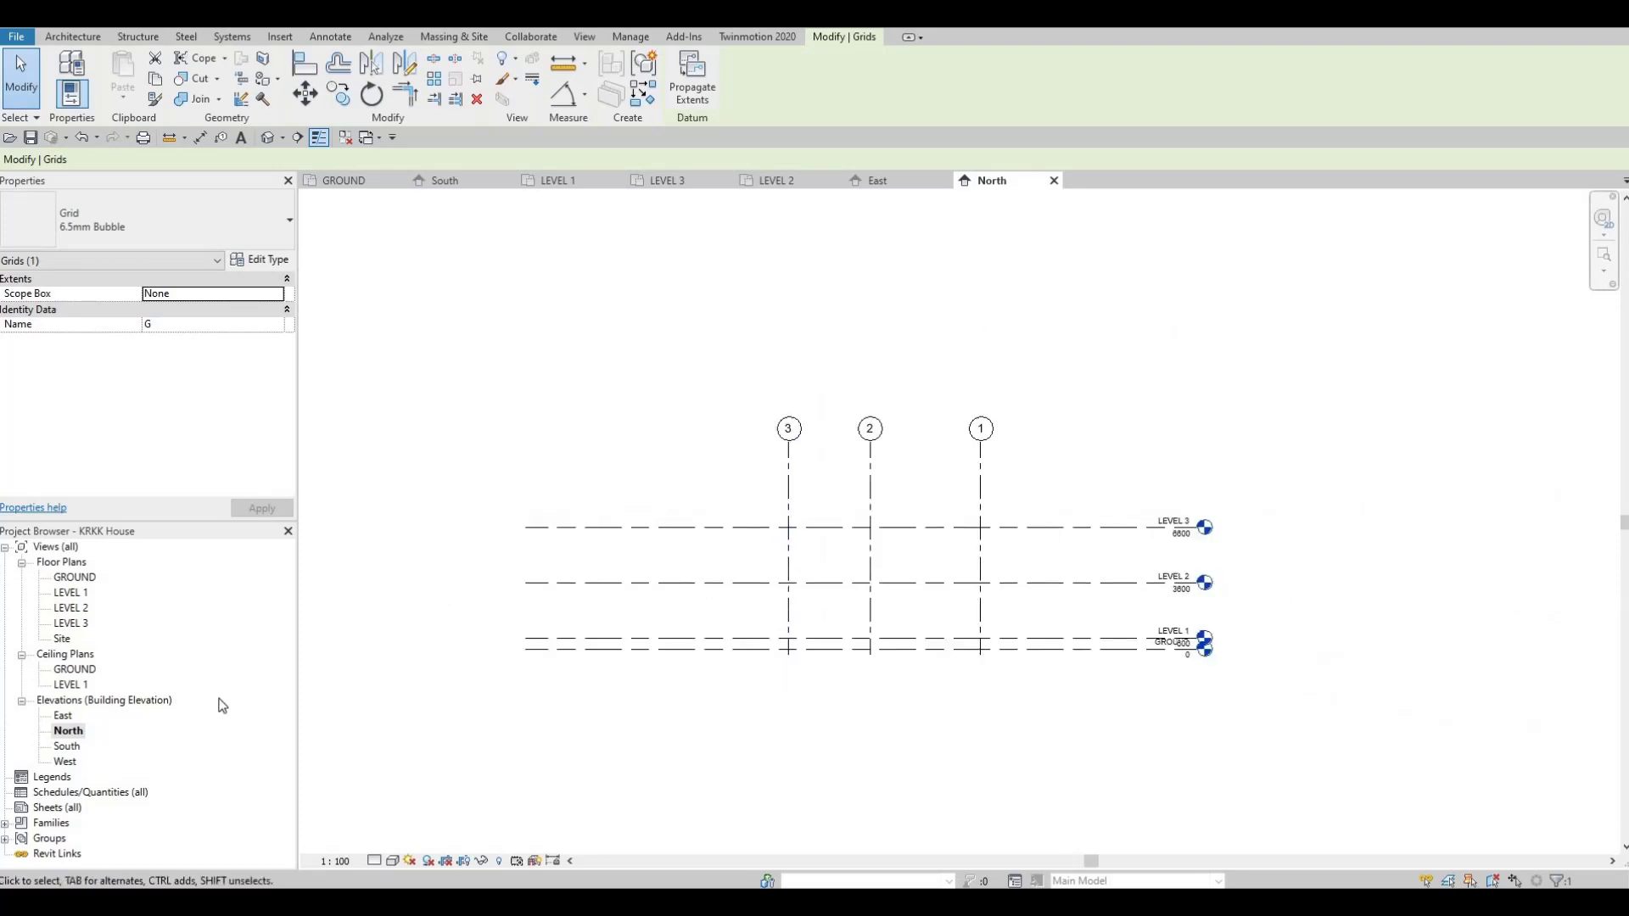
double_click(67, 746)
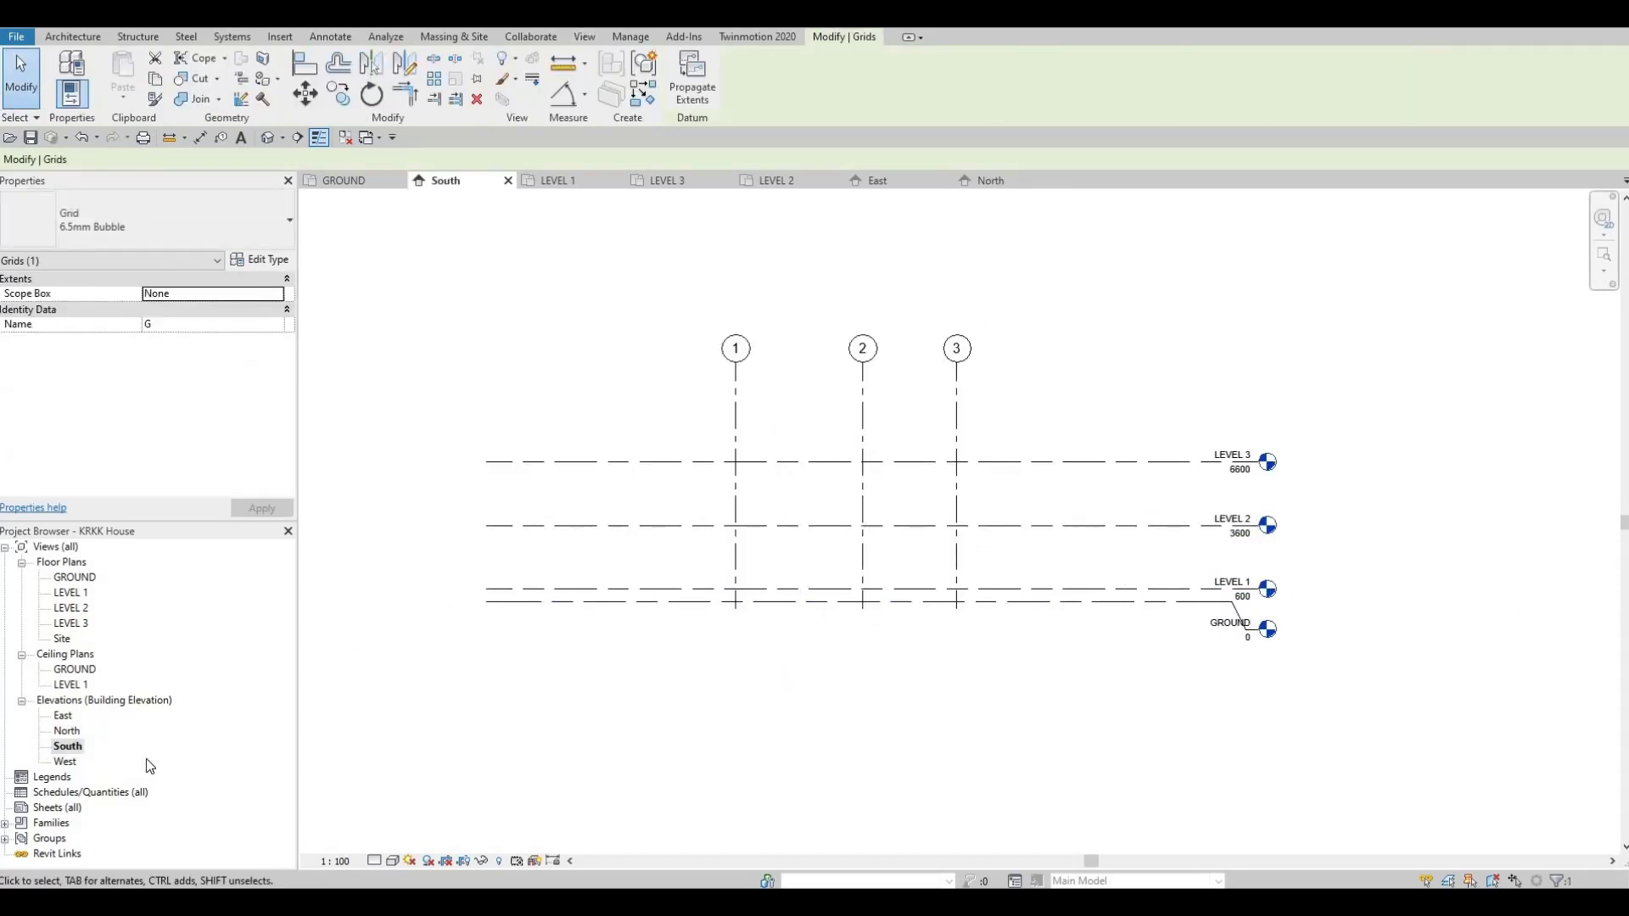
double_click(65, 761)
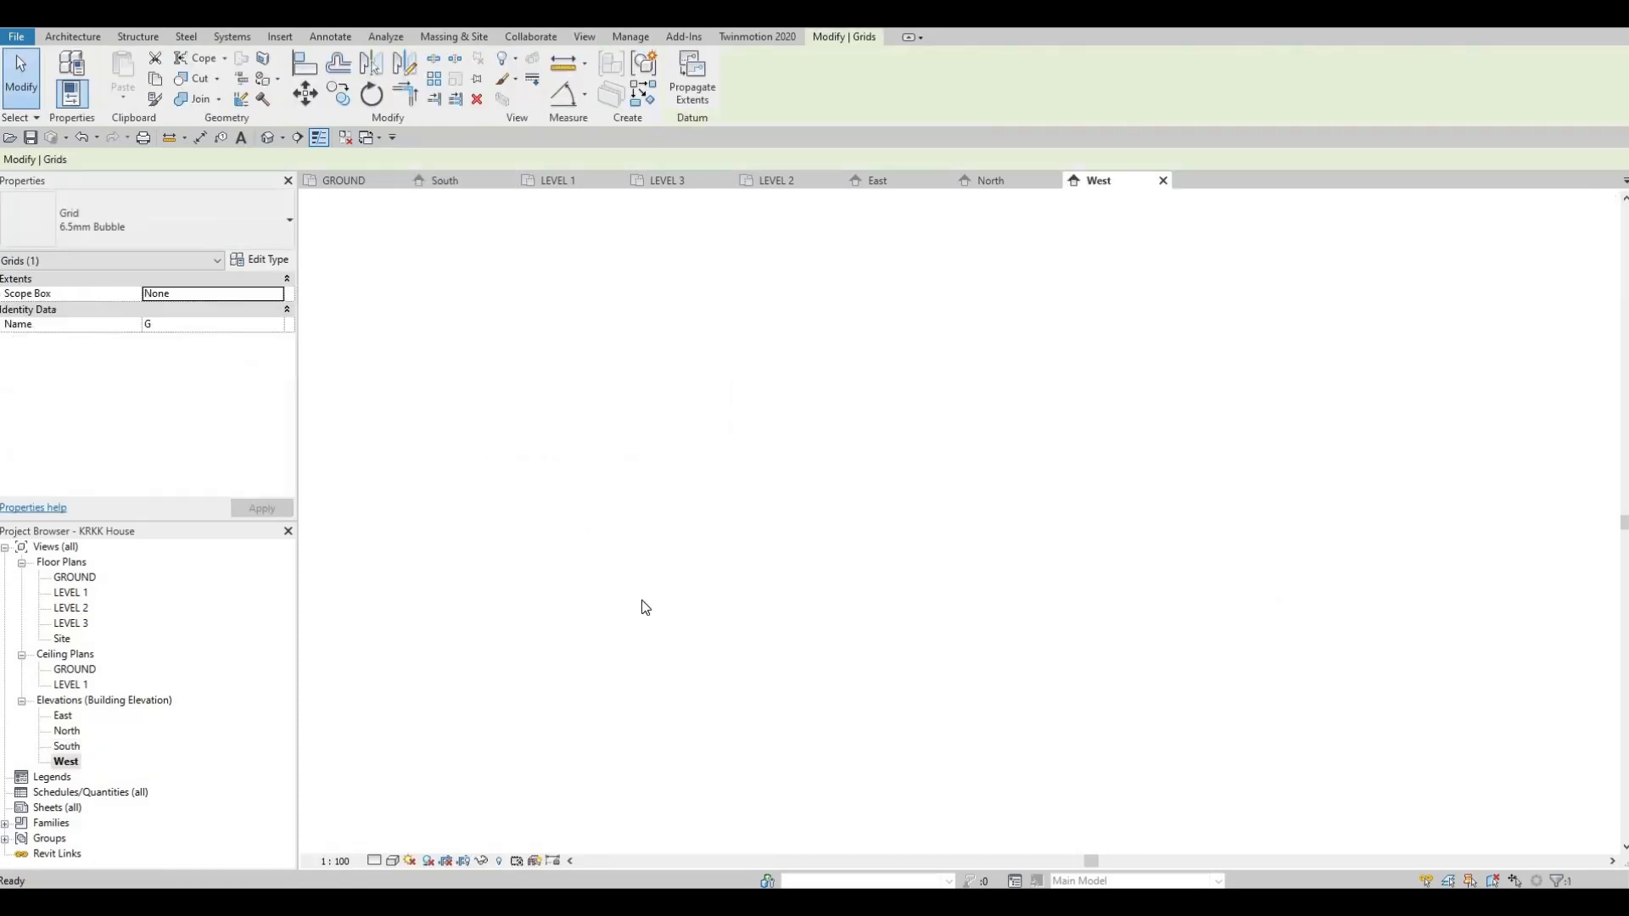
scroll(924, 561, down, 2)
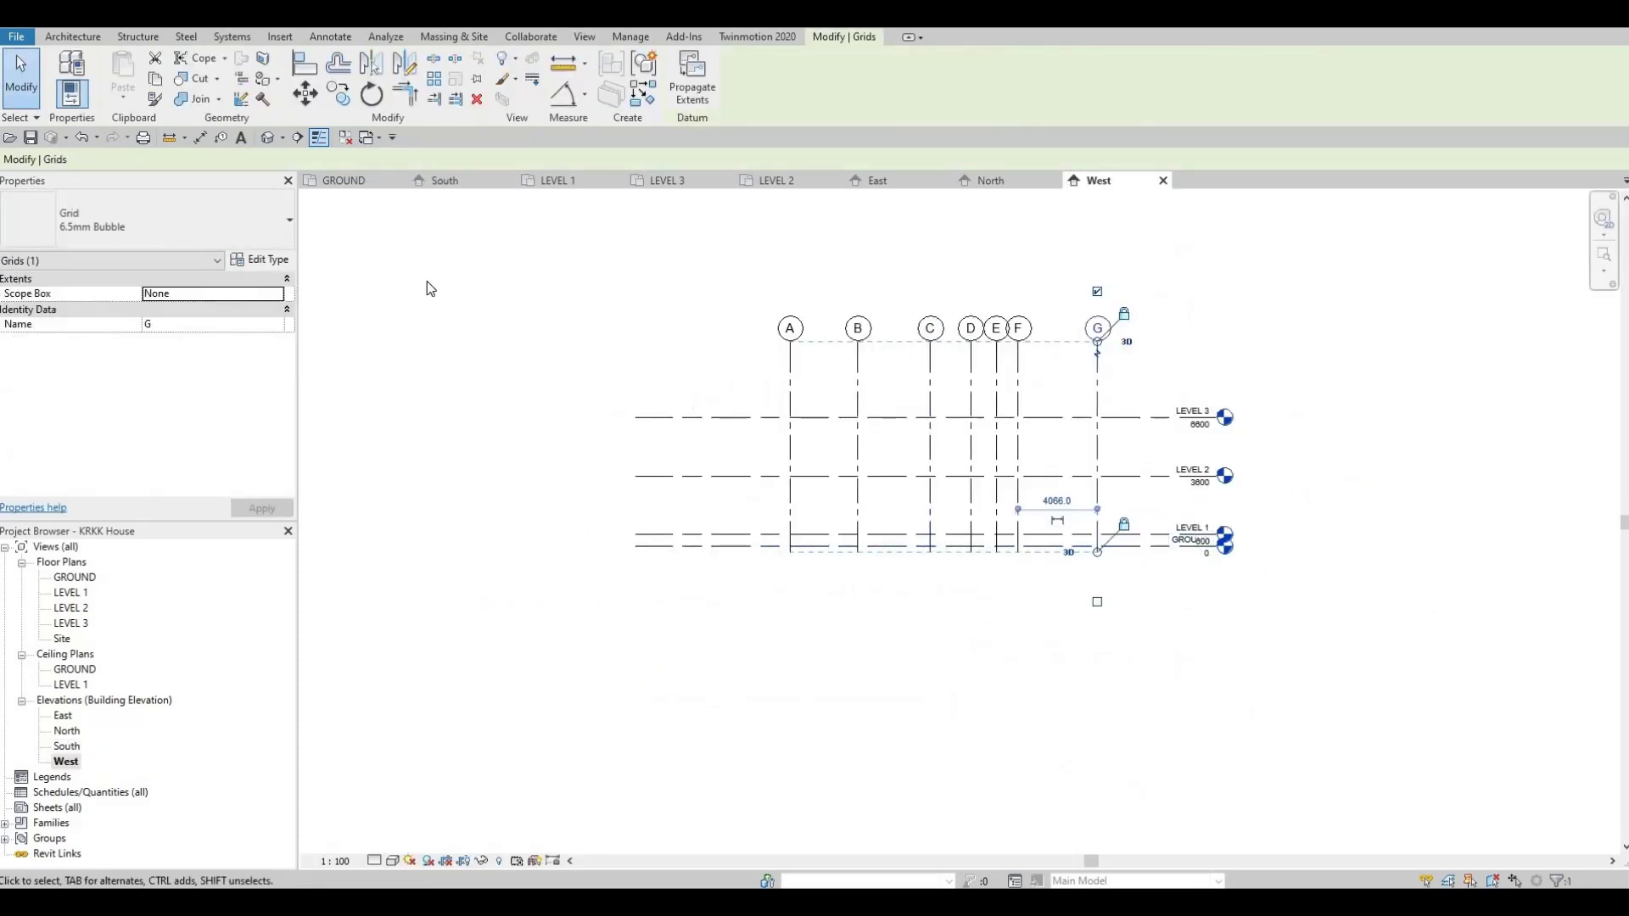
Return to the GROUND floor plan and view the whole grid layout with its elevation markers.
click(352, 181)
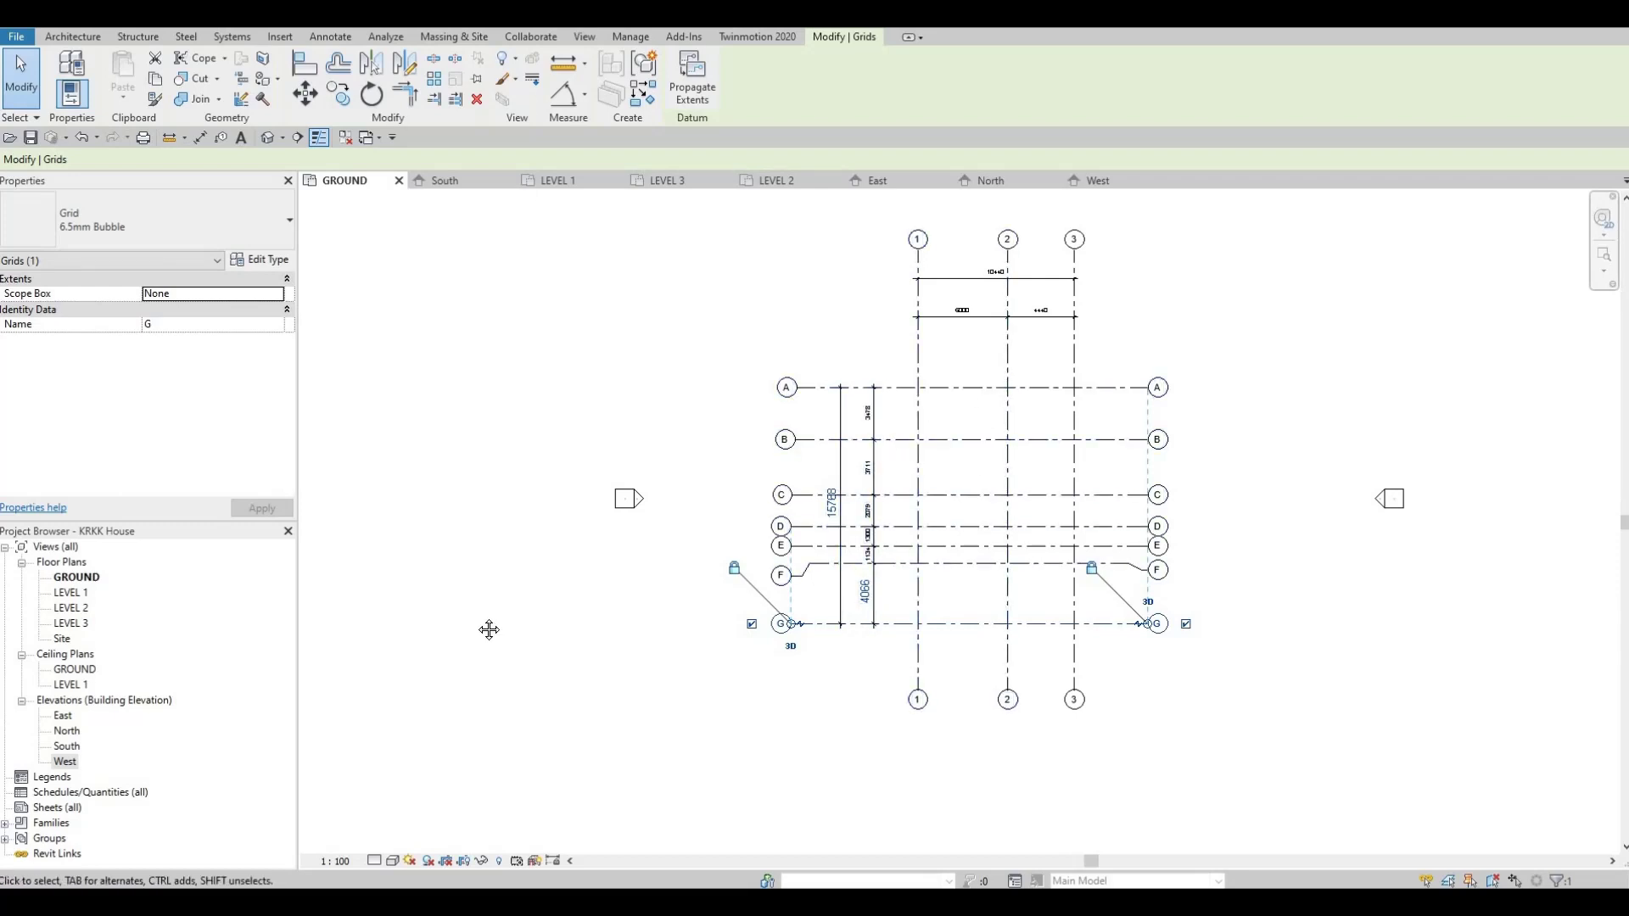
scroll(547, 598, down, 3)
ctrl+scroll(546, 607, up, 1)
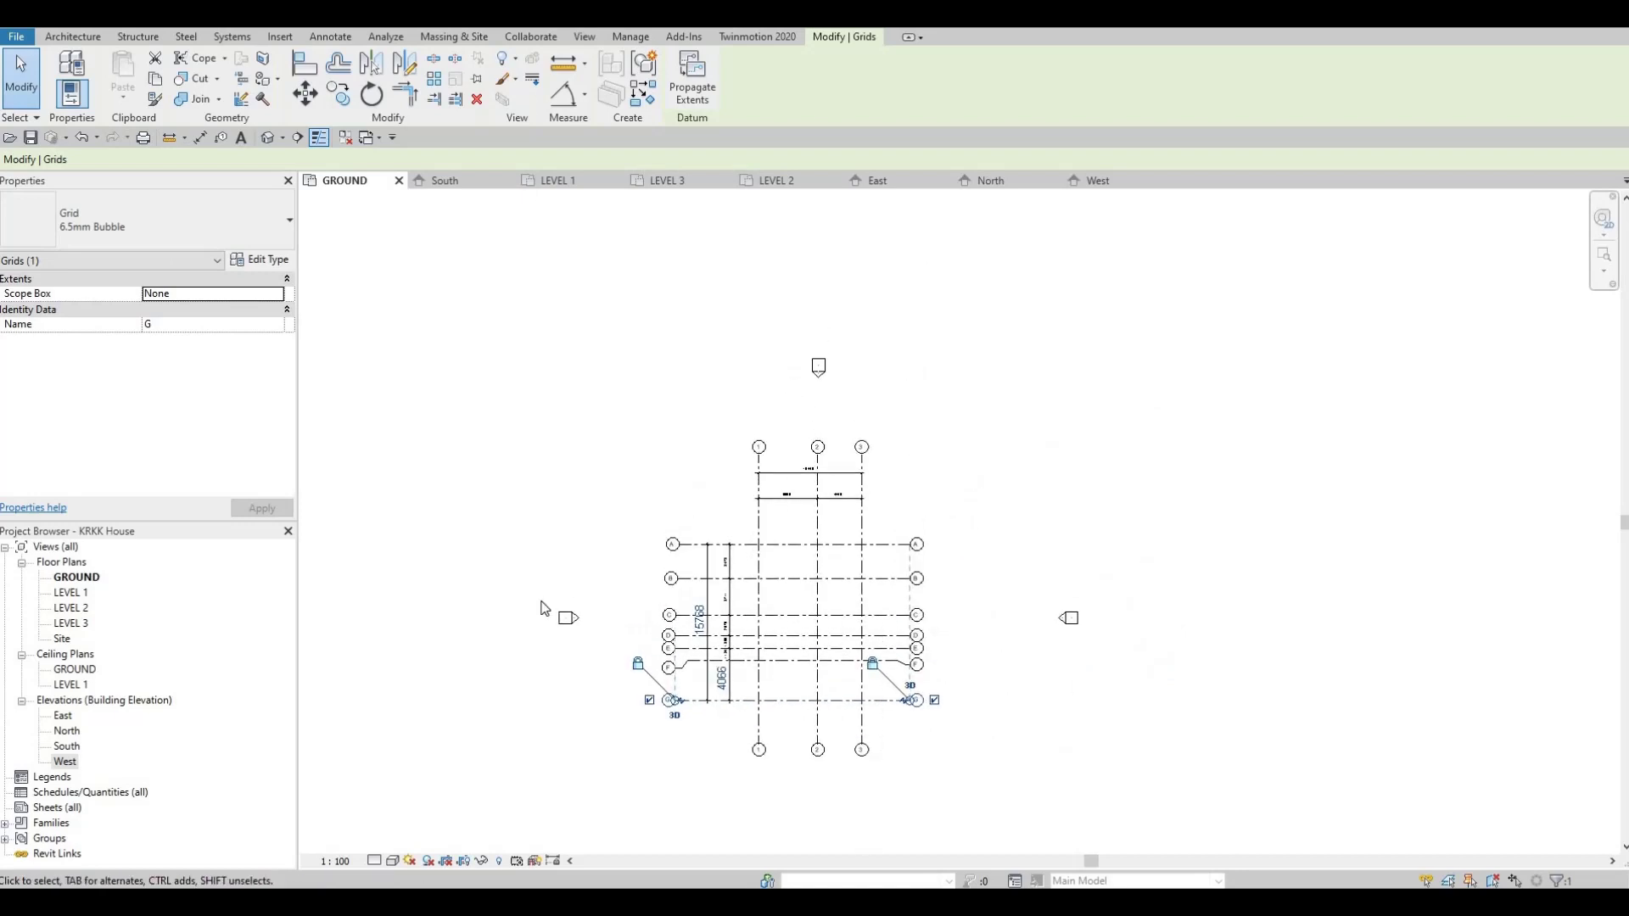
key(F1)
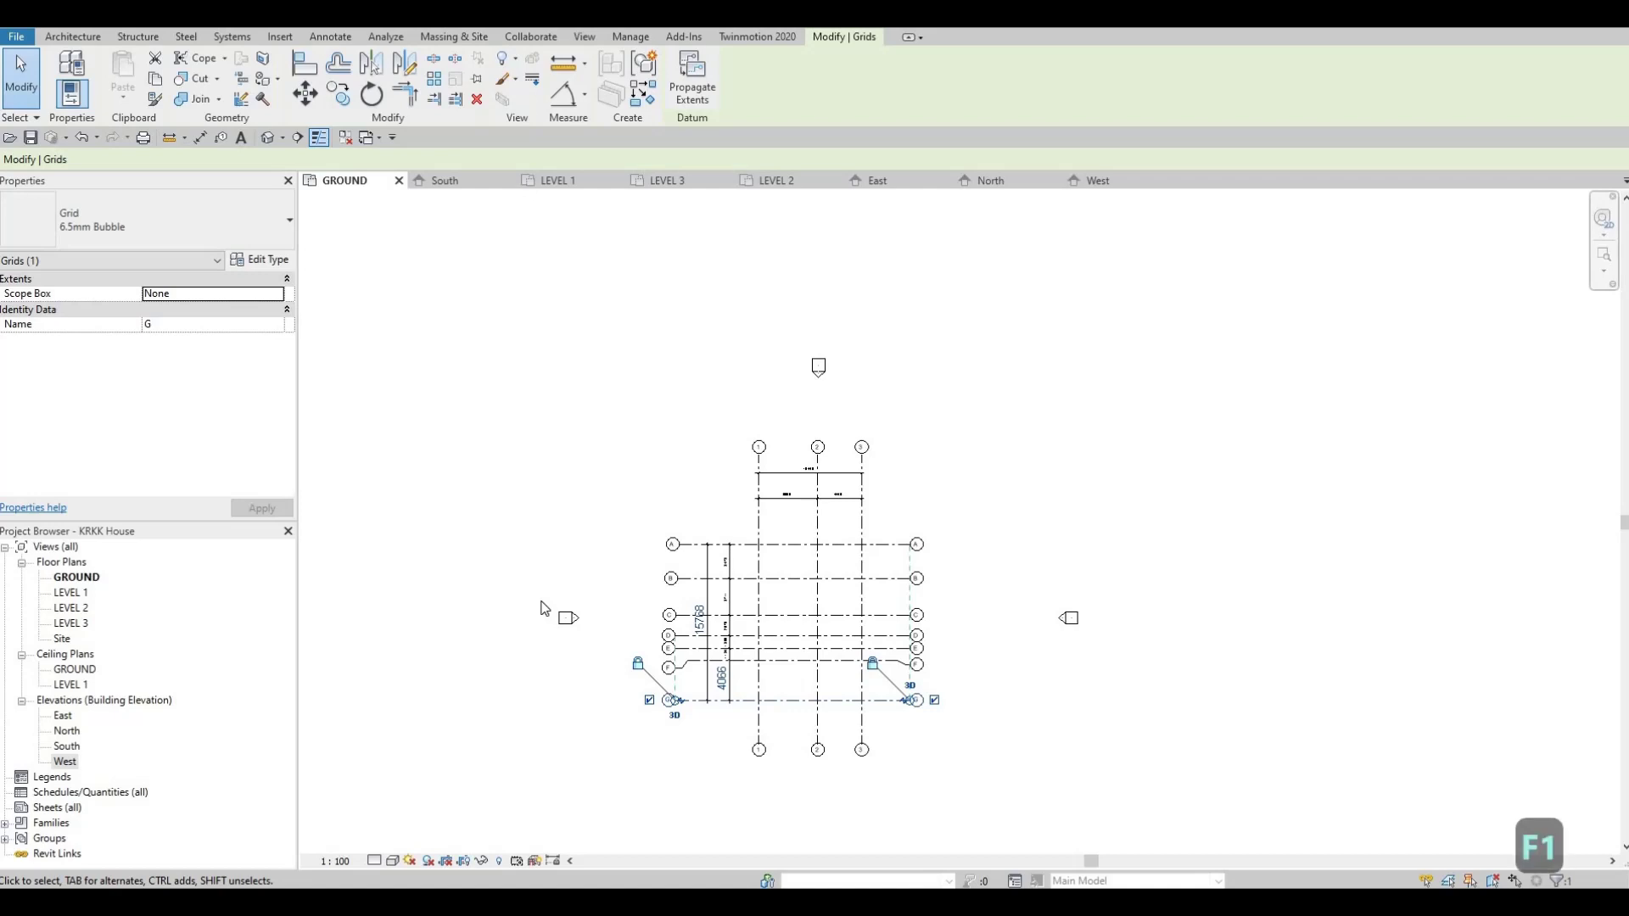